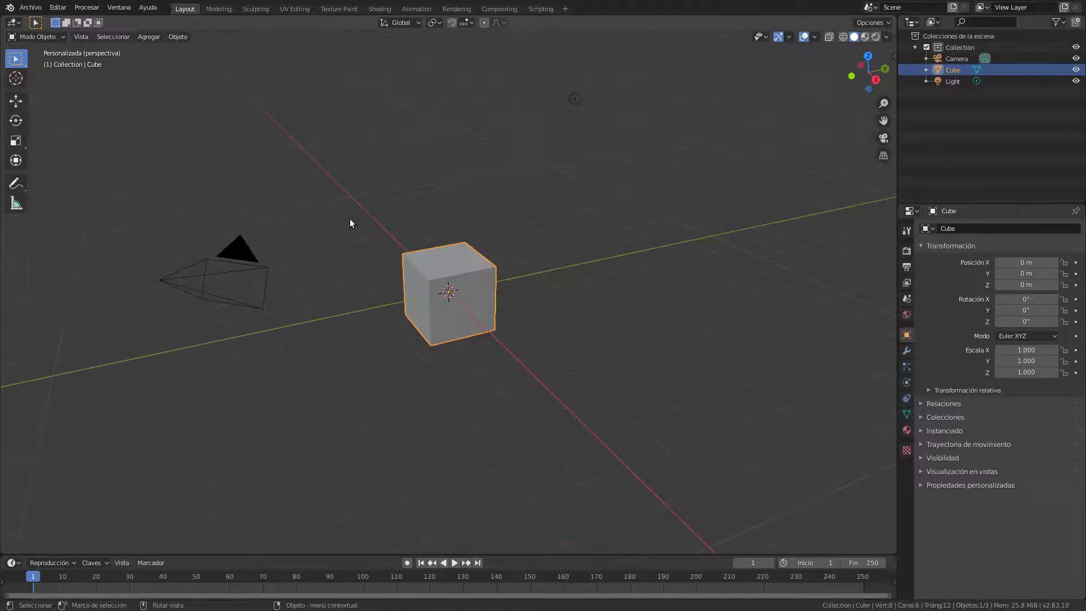
Delete the default cube and hide the camera and light in the default Collection.
{"action": "key", "text": "x"}
{"action": "left_click", "coordinate": [467, 268]}
{"action": "key", "text": "h"}
{"action": "left_click", "coordinate": [915, 47]}
Create a new collection and name it bmobillo_ahorrador.
{"action": "right_click", "coordinate": [930, 72]}
{"action": "left_click", "coordinate": [933, 63]}
{"action": "left_click", "coordinate": [956, 59]}
{"action": "double_click", "coordinate": [956, 59]}
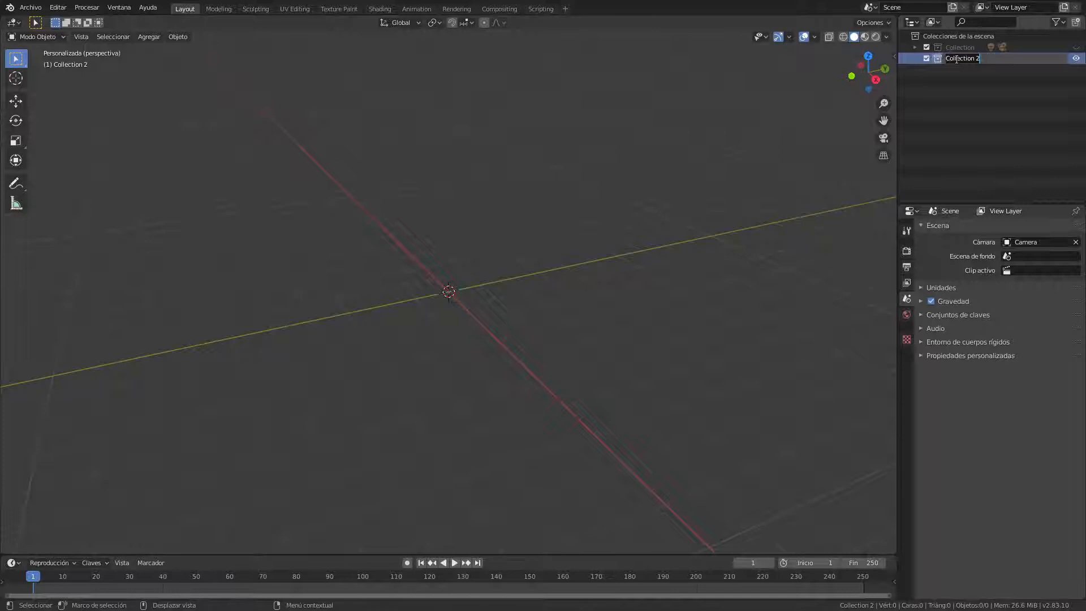
{"action": "type", "text": "bmlbillo_ahorrador"}
{"action": "key", "text": "Return"}
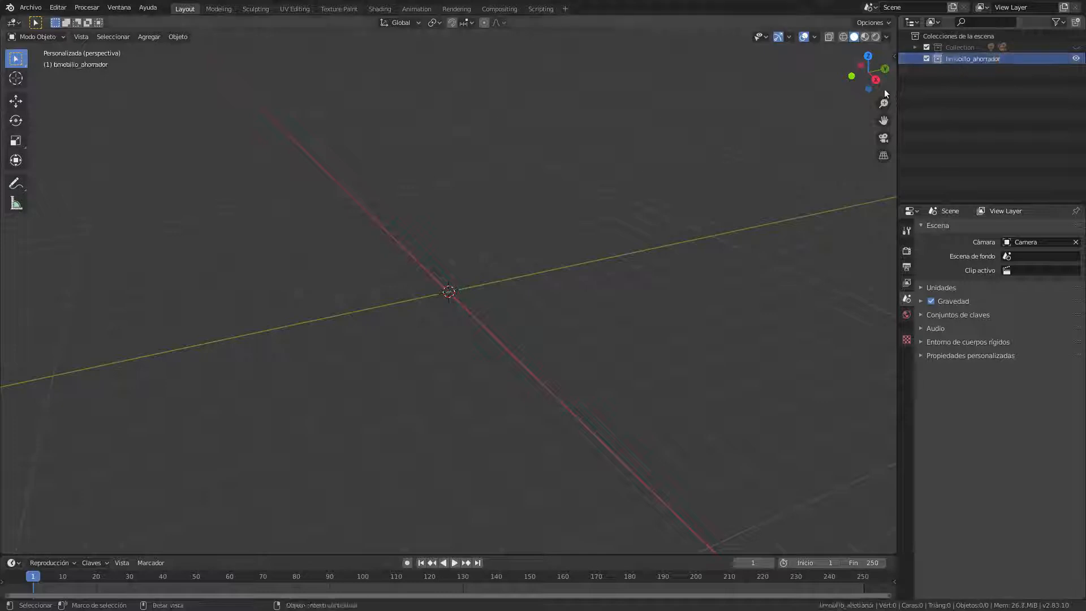
In the front orthographic view, add bombillo_ahorrador.jpg from the Desktop folder as a background image.
{"action": "left_click", "coordinate": [852, 77]}
{"action": "left_click", "coordinate": [881, 156]}
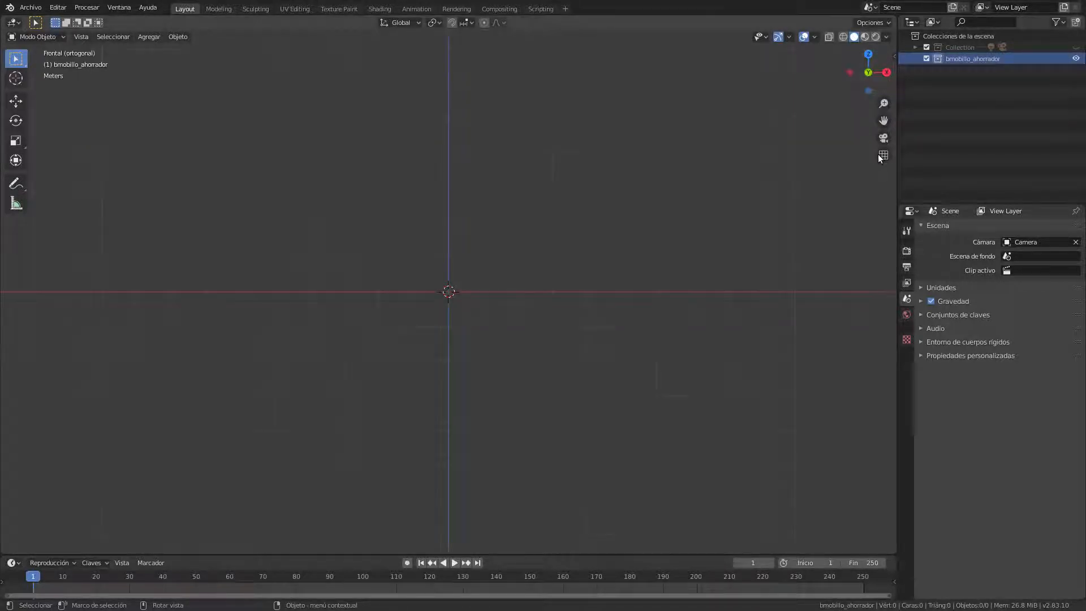
{"action": "left_click", "coordinate": [154, 36]}
{"action": "mouse_move", "coordinate": [161, 173]}
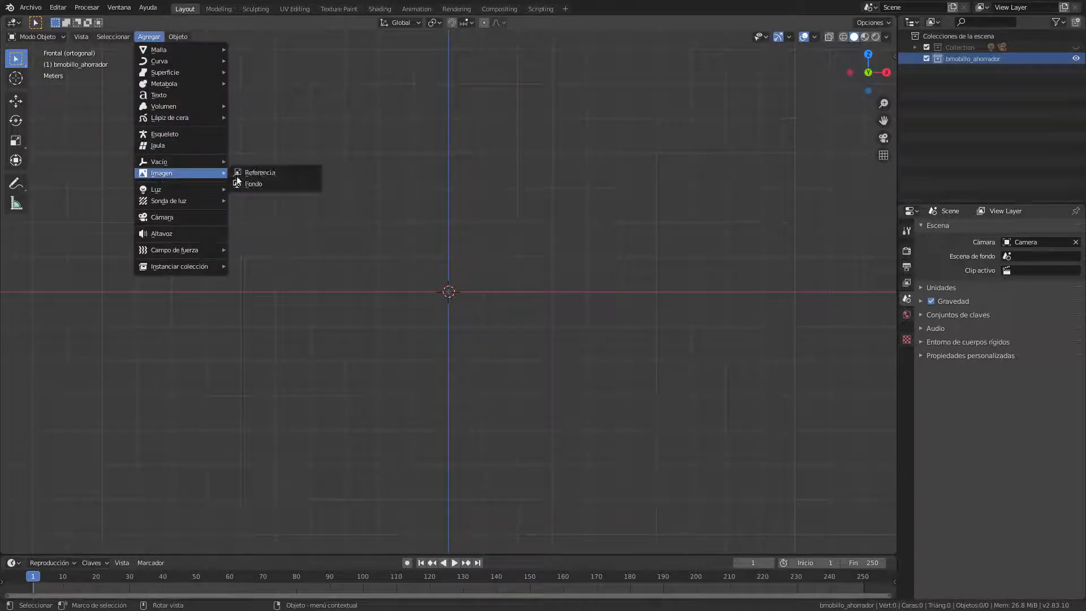
{"action": "left_click", "coordinate": [292, 180]}
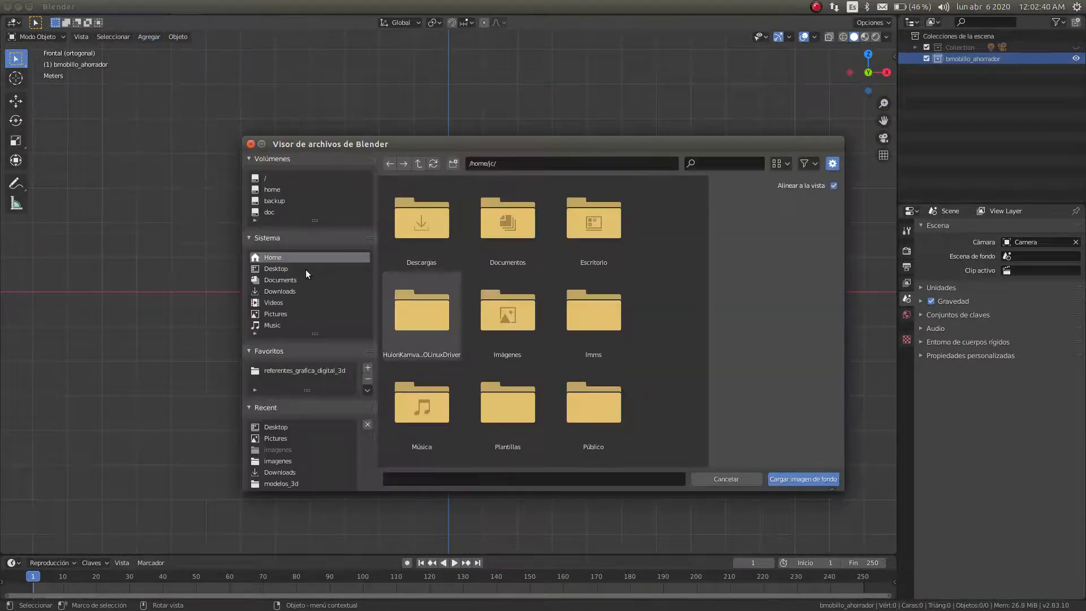
{"action": "left_click", "coordinate": [305, 269]}
{"action": "left_click", "coordinate": [410, 227]}
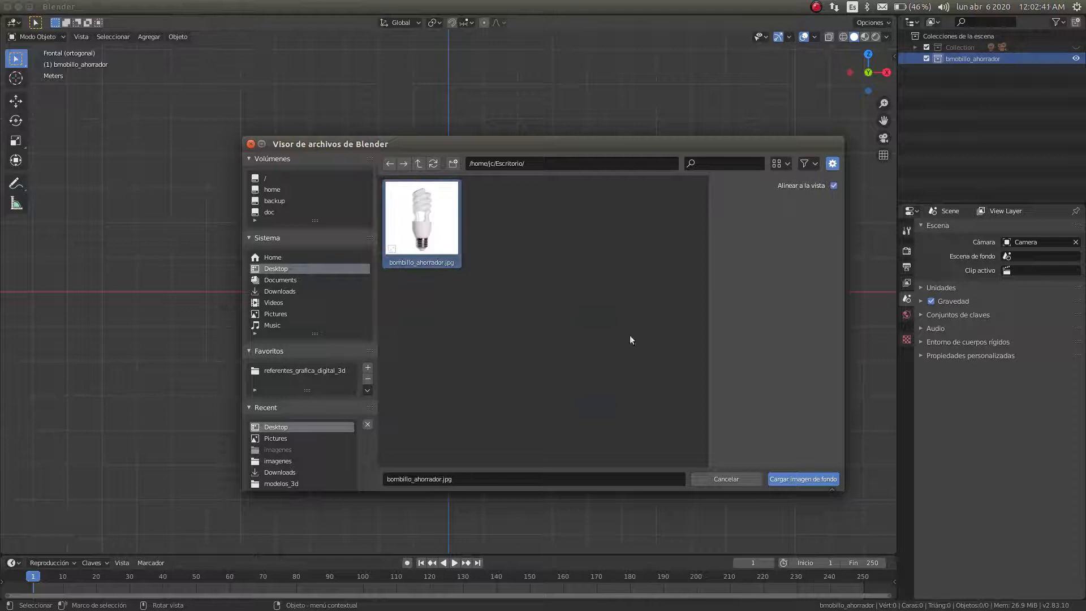
{"action": "left_click", "coordinate": [804, 481]}
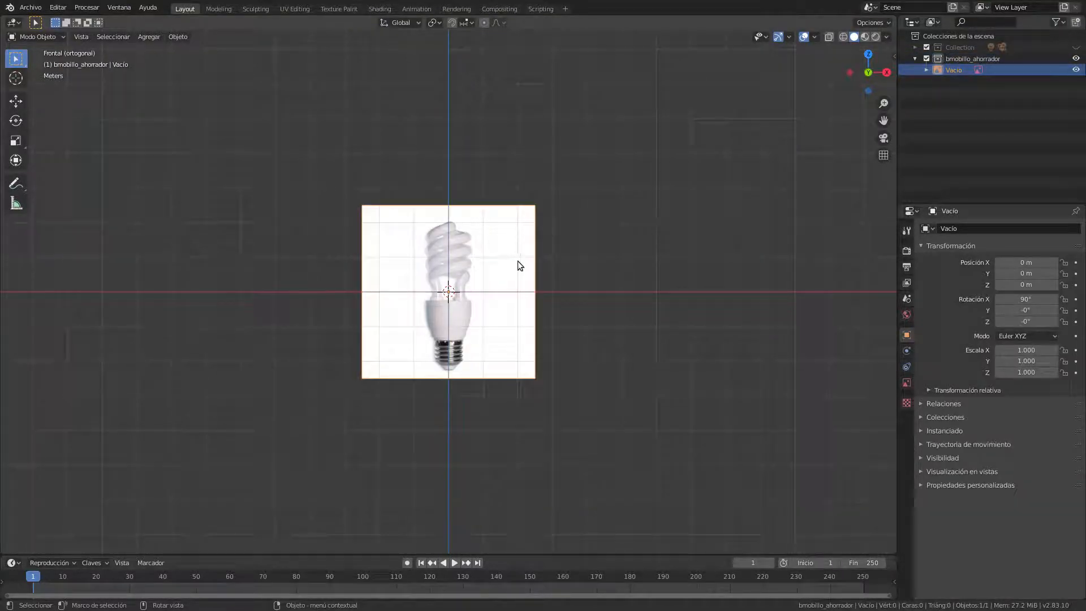
Raise the bulb image about 2.27 m along Z so the bulb's tip sits at the origin.
{"action": "key", "text": "g"}
{"action": "key", "text": "z"}
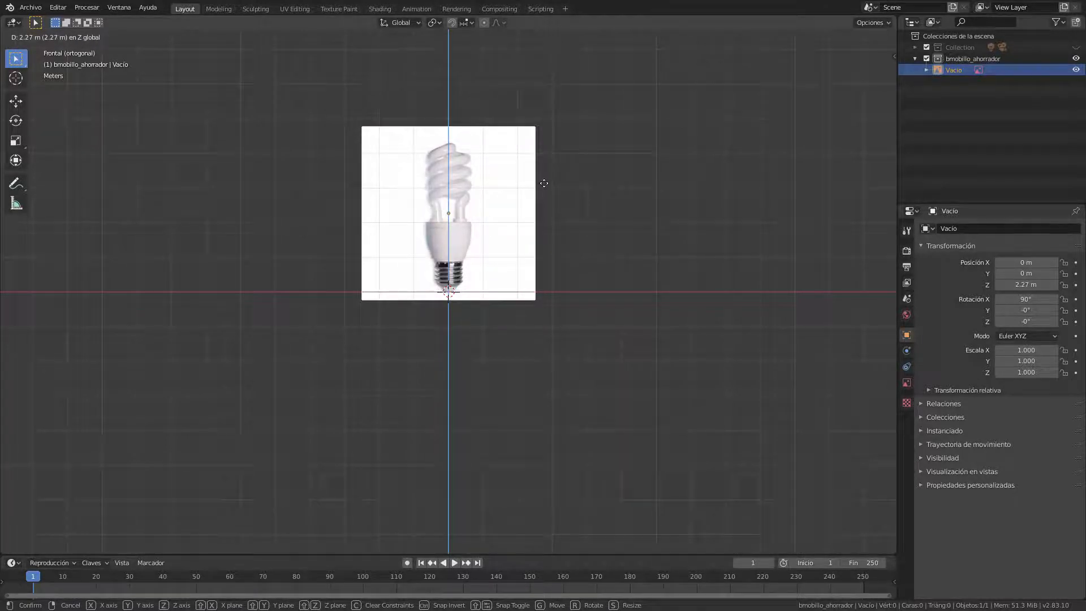
{"action": "left_click", "coordinate": [544, 183]}
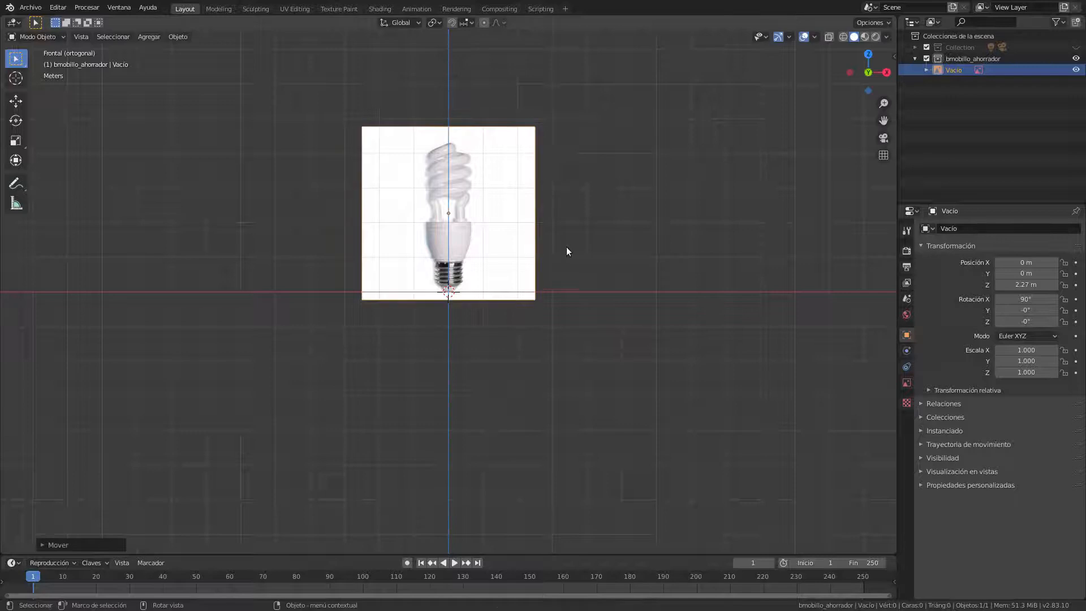
Move the bulb image back about 4.59 m along the Y axis, behind the origin.
{"action": "middle_click_drag", "start_coordinate": [603, 250], "coordinate": [569, 334]}
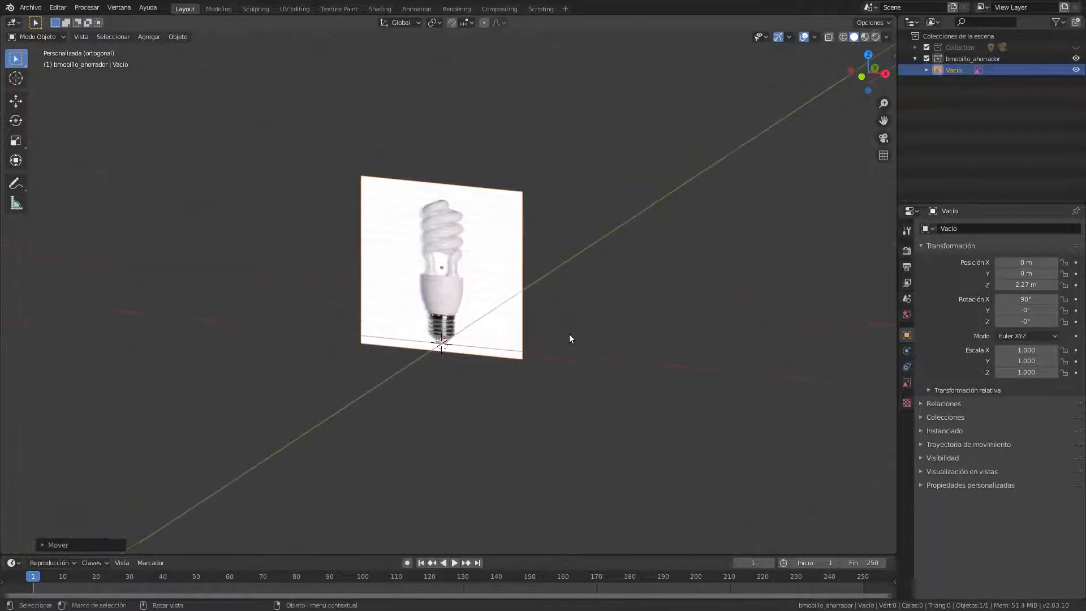
{"action": "scroll", "coordinate": [569, 334], "scroll_direction": "up", "scroll_amount": 2}
{"action": "key", "text": "g"}
{"action": "key", "text": "y"}
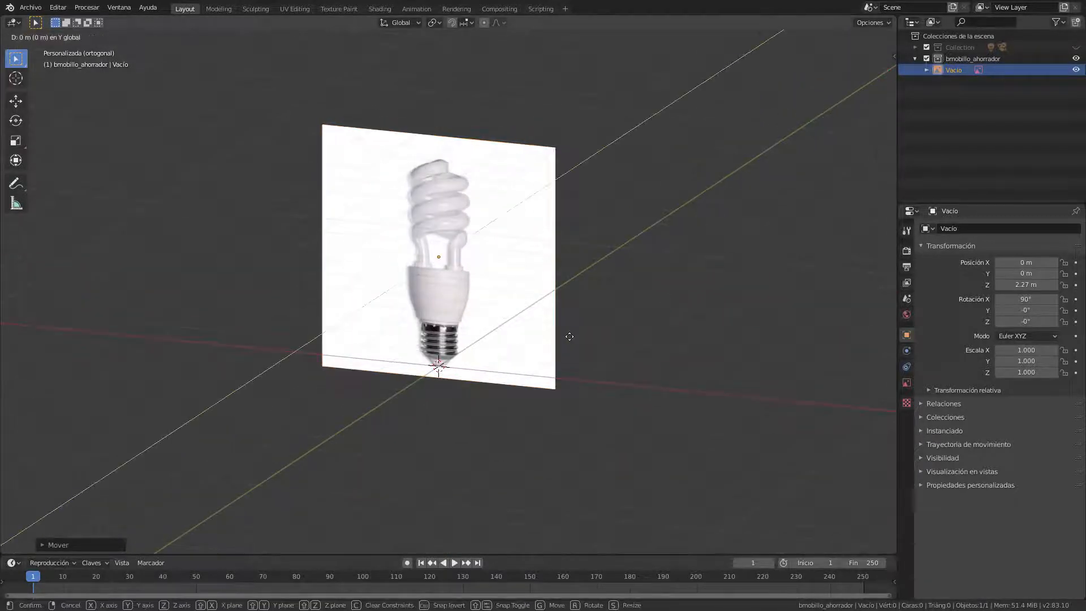
{"action": "left_click", "coordinate": [643, 272]}
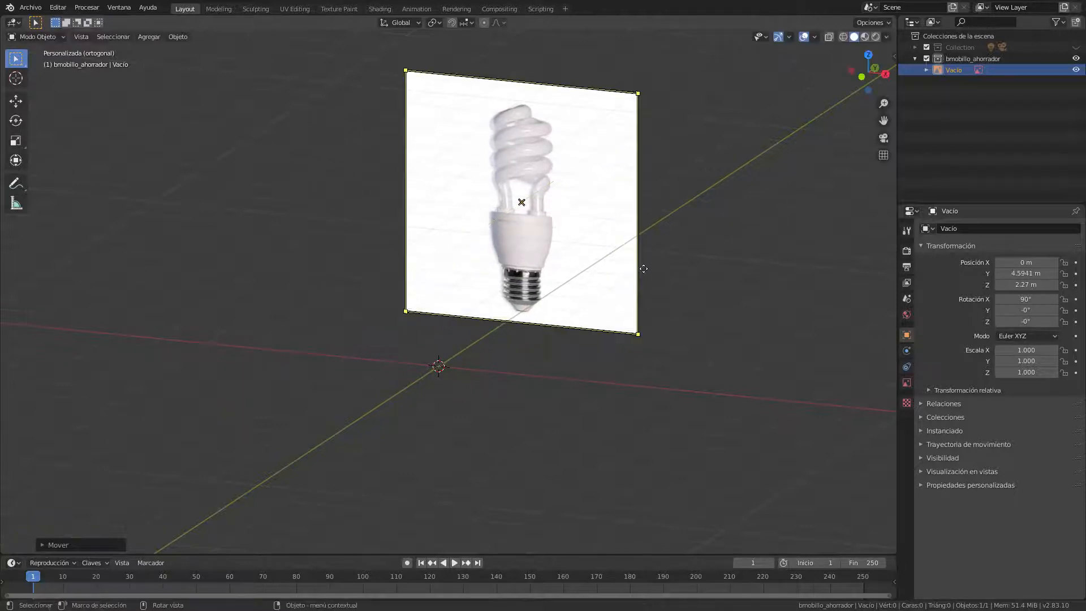
{"action": "scroll", "coordinate": [645, 252], "scroll_direction": "up", "scroll_amount": 2, "text": "shift"}
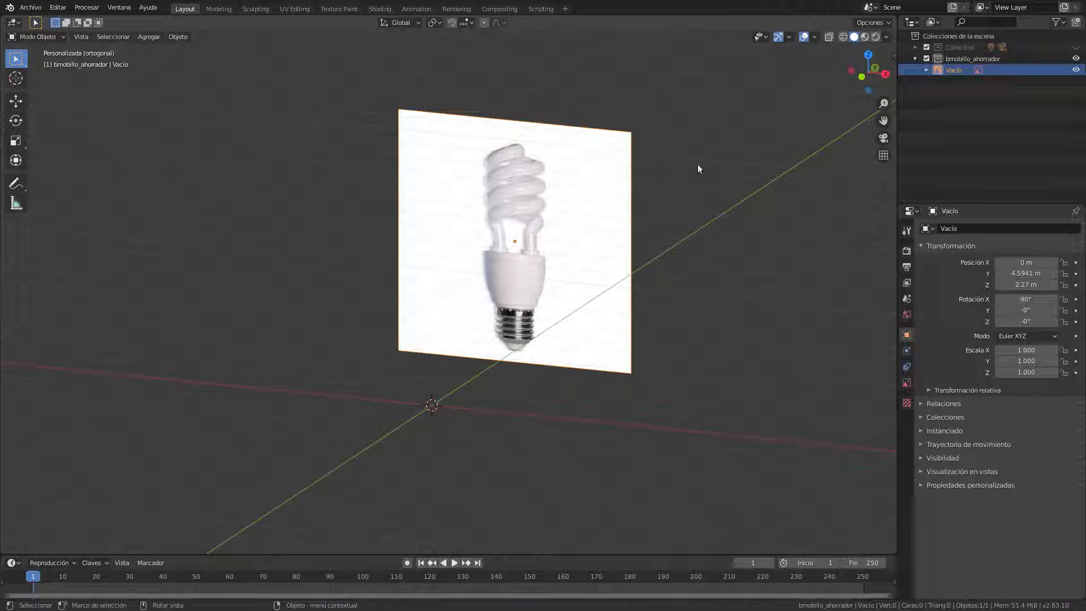
Show the selectability toggles in the outliner and make the bulb image unselectable.
{"action": "left_click", "coordinate": [1056, 22]}
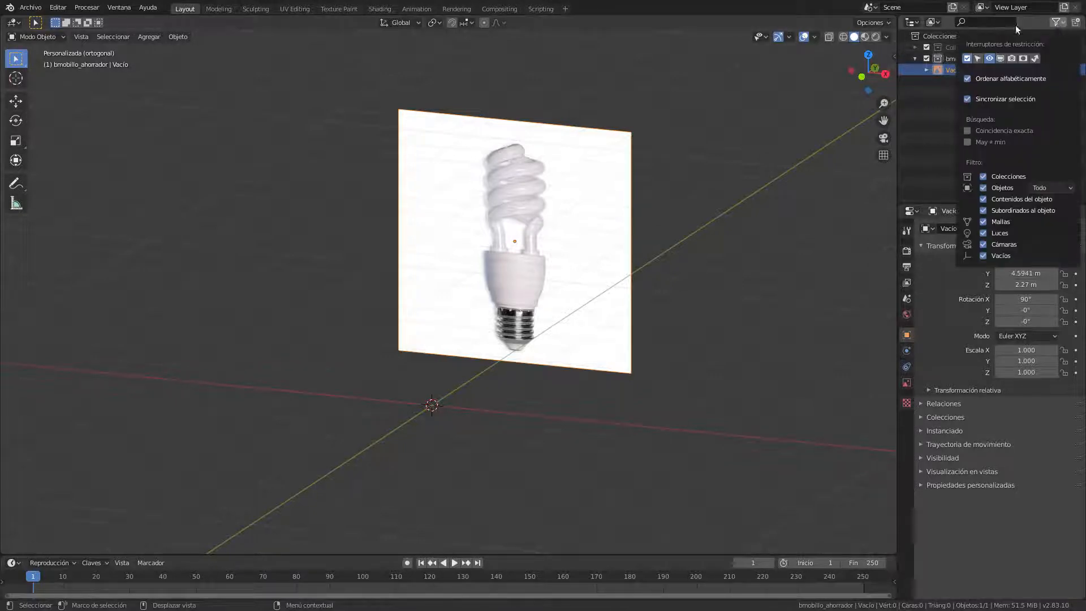
{"action": "left_click", "coordinate": [976, 59]}
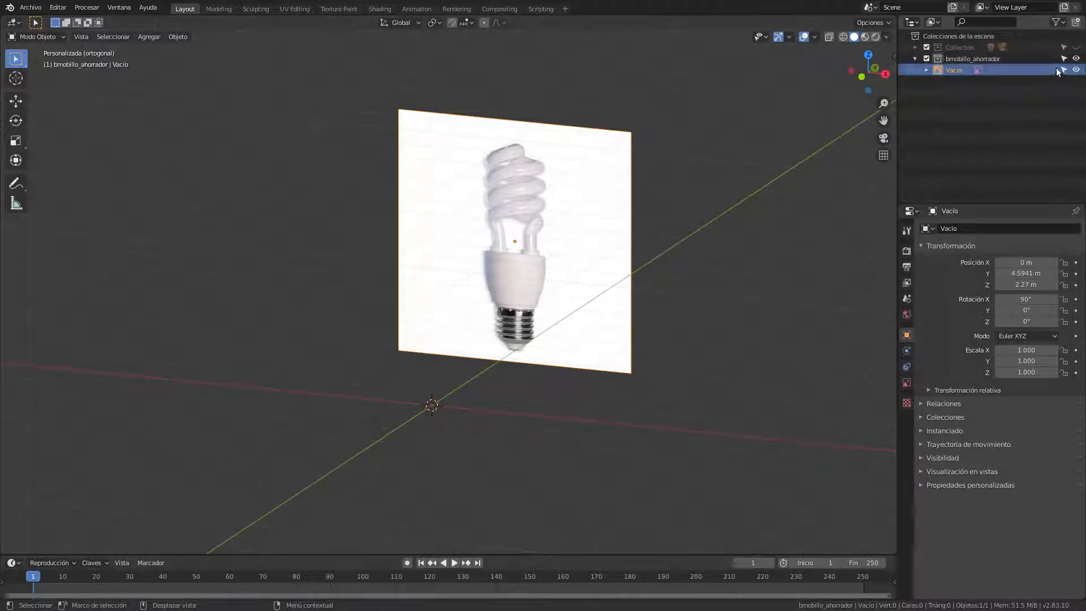
{"action": "left_click", "coordinate": [1064, 70]}
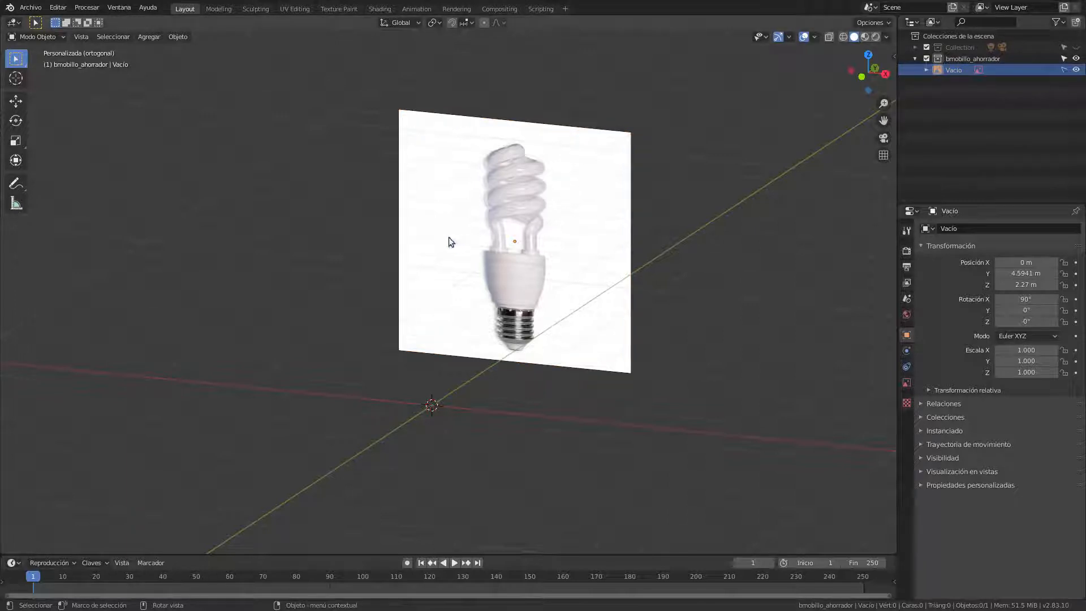
Add a mesh circle at the origin with 8 vertices.
{"action": "key", "text": "KP_1"}
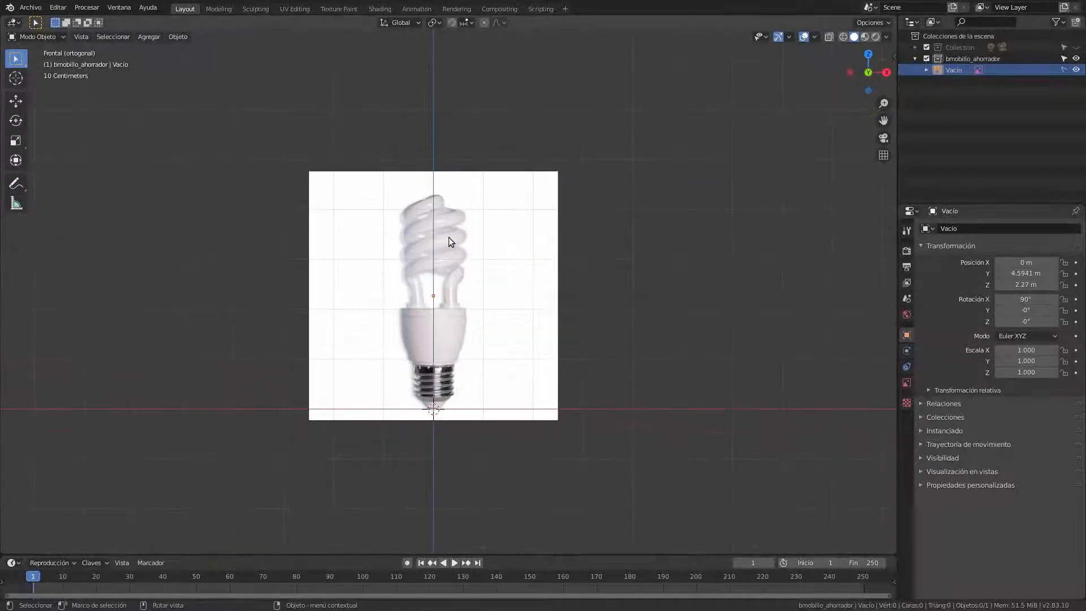
{"action": "scroll", "coordinate": [449, 236], "scroll_direction": "up", "scroll_amount": 3}
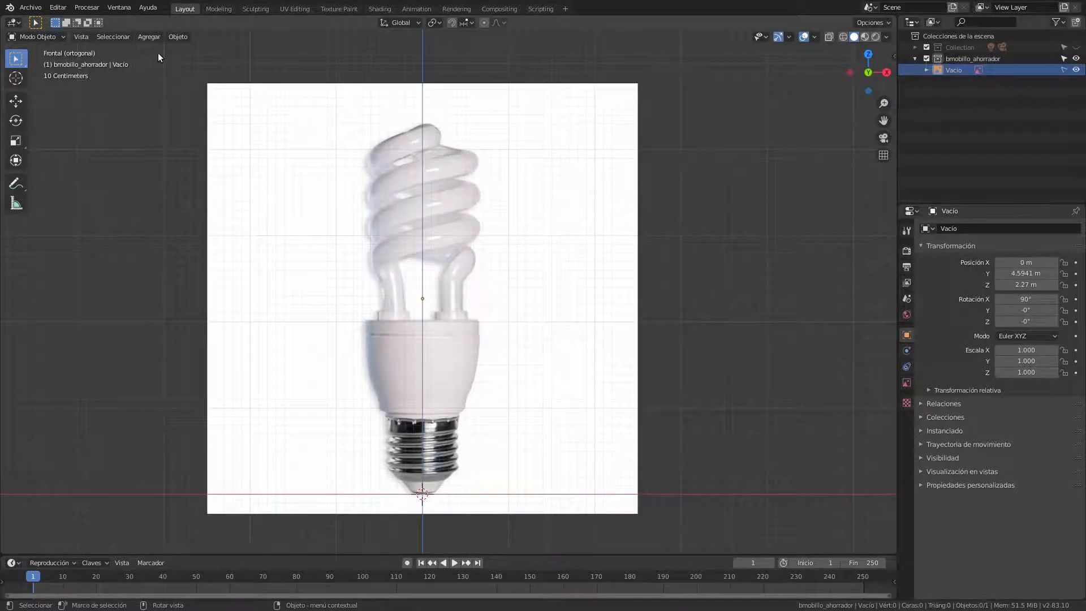
{"action": "left_click", "coordinate": [149, 37]}
{"action": "mouse_move", "coordinate": [158, 50]}
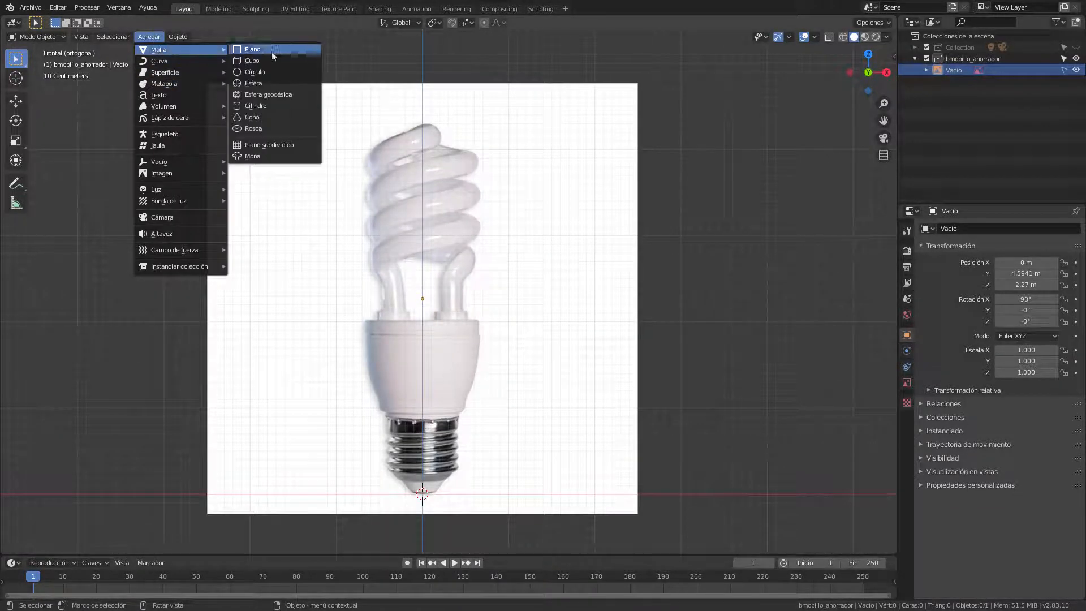
{"action": "left_click", "coordinate": [271, 72]}
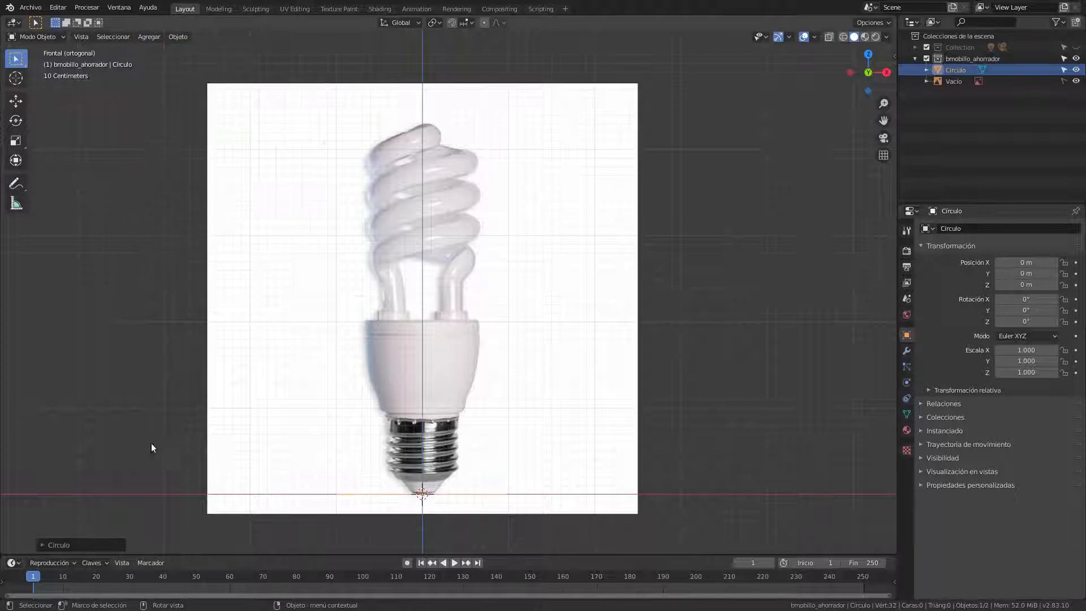
{"action": "left_click", "coordinate": [90, 542]}
{"action": "left_click", "coordinate": [152, 421]}
{"action": "type", "text": "8"}
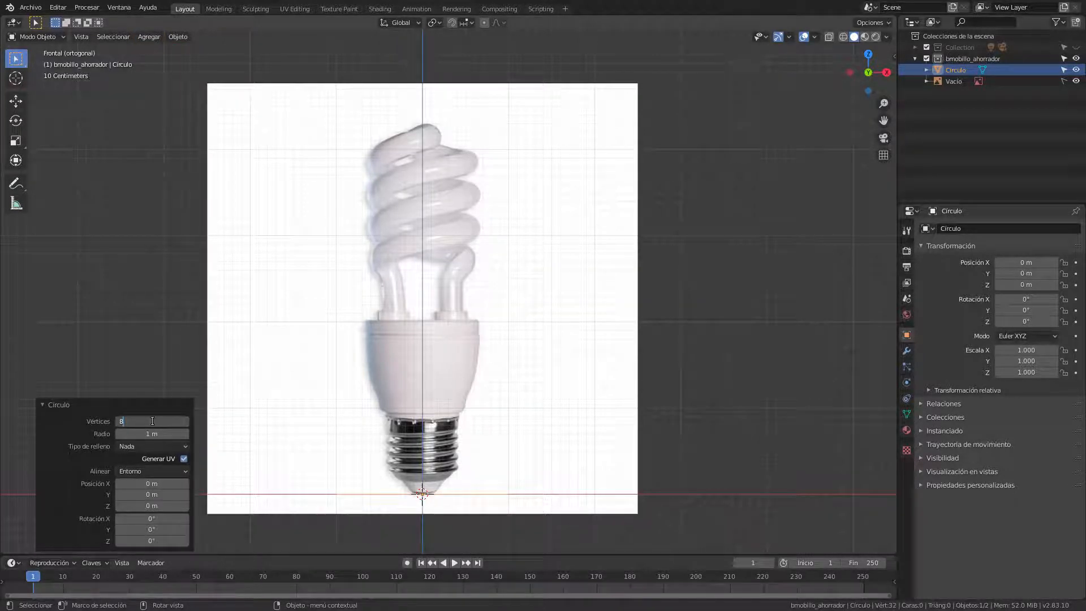
{"action": "key", "text": "Return"}
In Edit Mode, rotate the whole circle 90° about the X axis.
{"action": "middle_click_drag", "start_coordinate": [616, 298], "coordinate": [582, 285]}
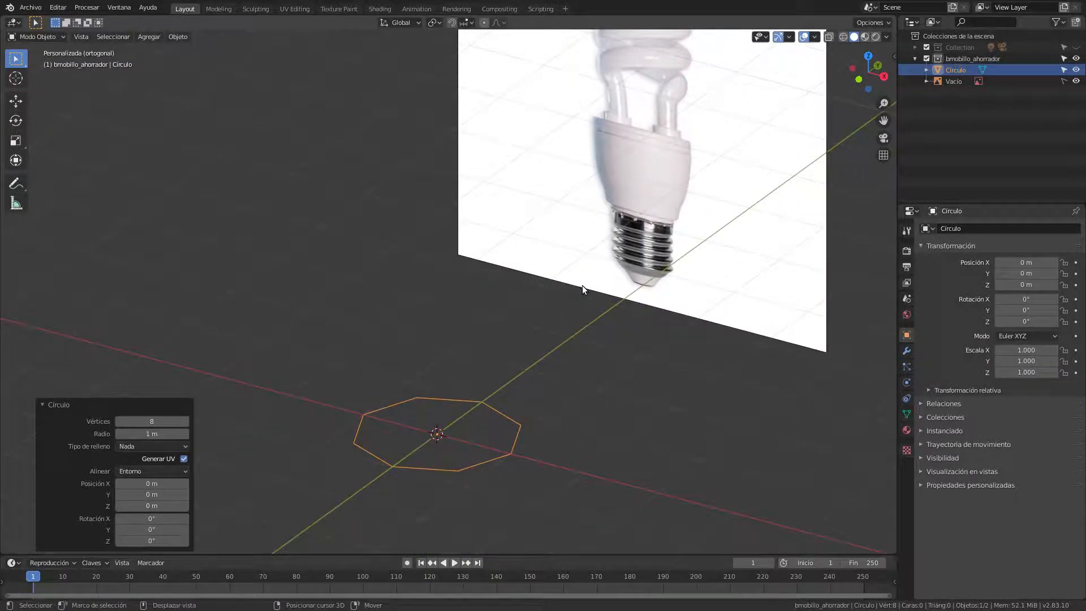
{"action": "left_click", "coordinate": [60, 33]}
{"action": "left_click", "coordinate": [55, 61]}
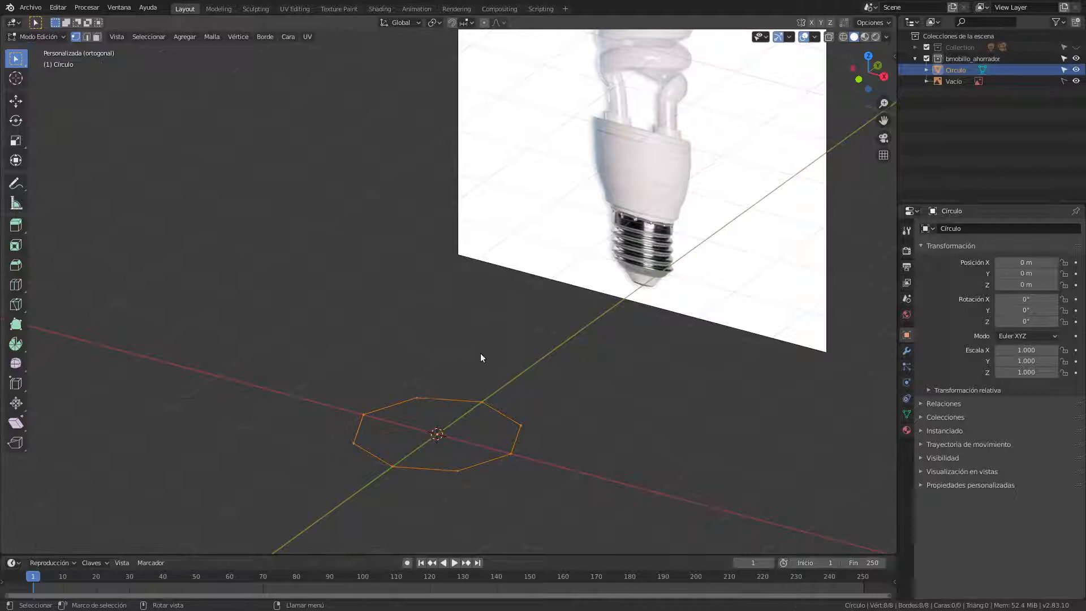
{"action": "type", "text": "rx"}
{"action": "type", "text": "90"}
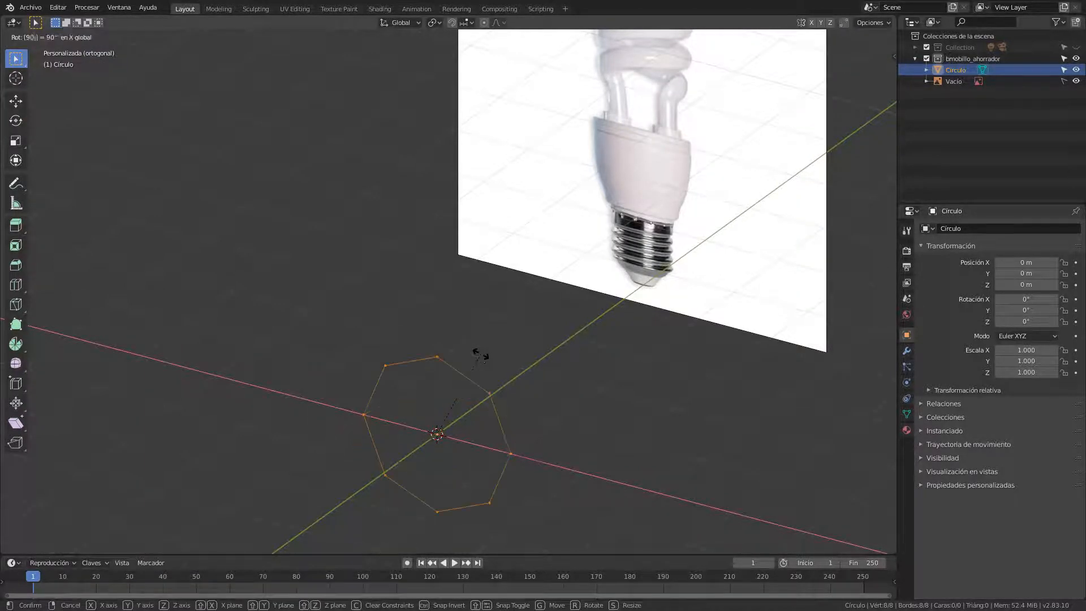
{"action": "key", "text": "Return"}
From the front view, move the circle about 0.54 m in X and 3.06 m in Z, and scale it to about 0.18.
{"action": "middle_click_drag", "start_coordinate": [461, 426], "coordinate": [493, 391]}
{"action": "key", "text": "KP_1"}
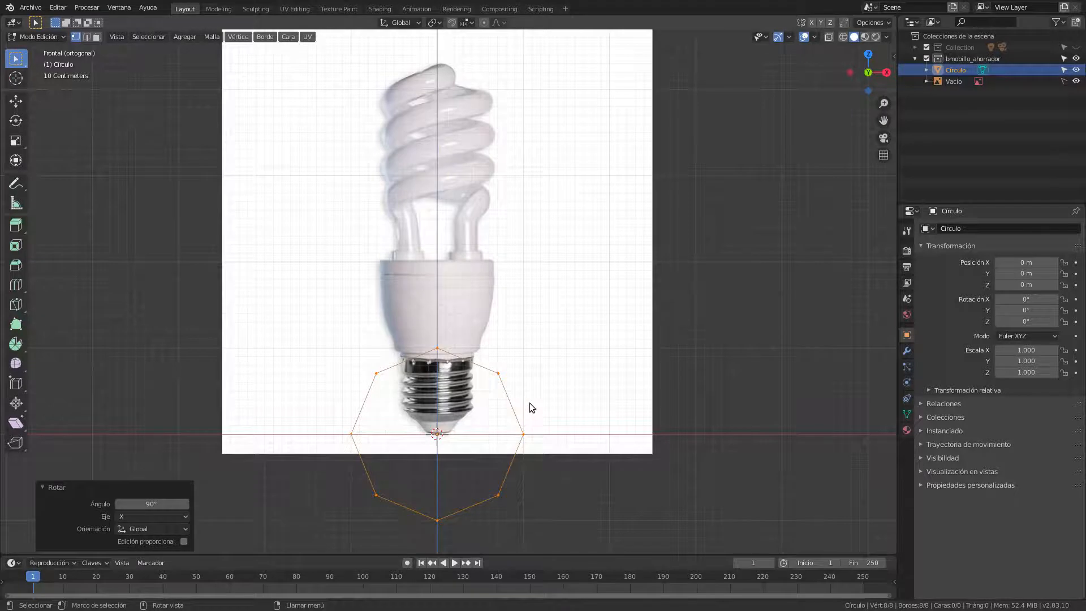
{"action": "key", "text": "g"}
{"action": "left_click", "coordinate": [579, 148]}
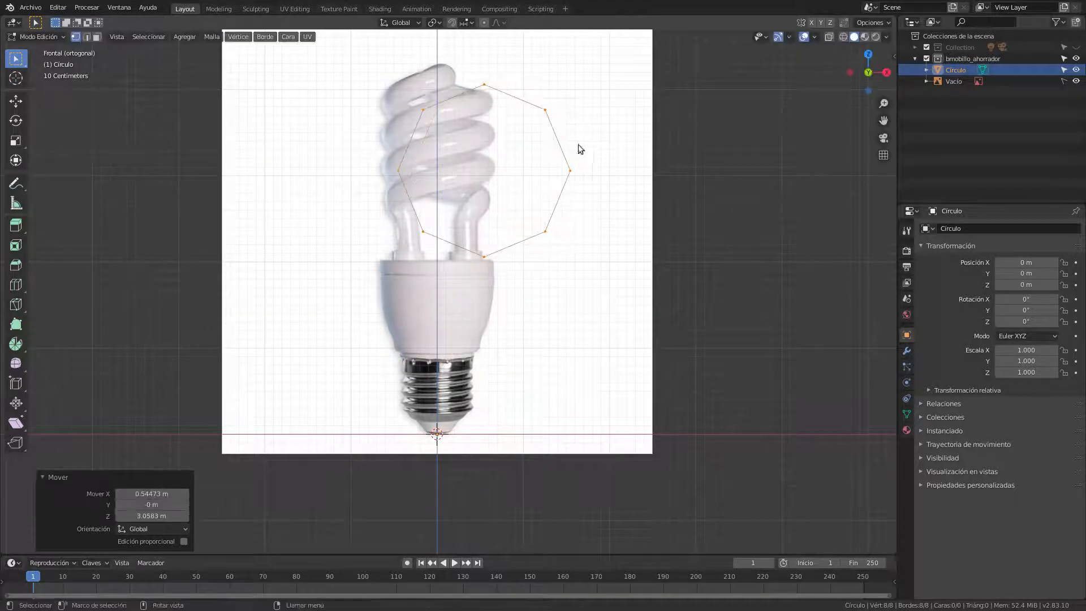
{"action": "key", "text": "s"}
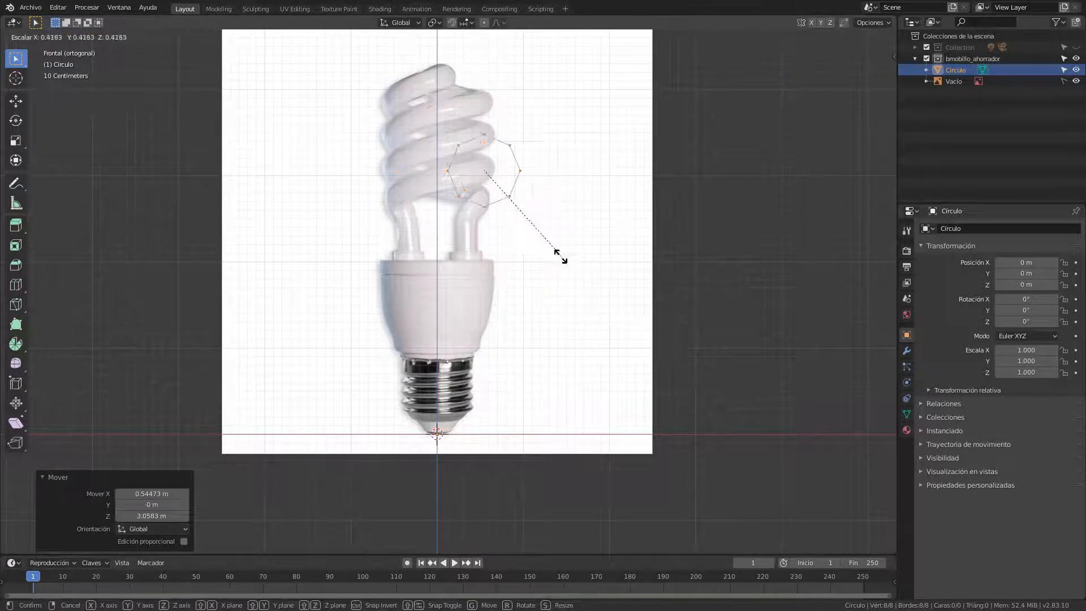
{"action": "left_click", "coordinate": [514, 211]}
Fit the circle to the right end of the spiral tube, scaling it by about 0.88 and shifting it about 0.035 m along X.
{"action": "scroll", "coordinate": [515, 209], "scroll_direction": "up", "scroll_amount": 3}
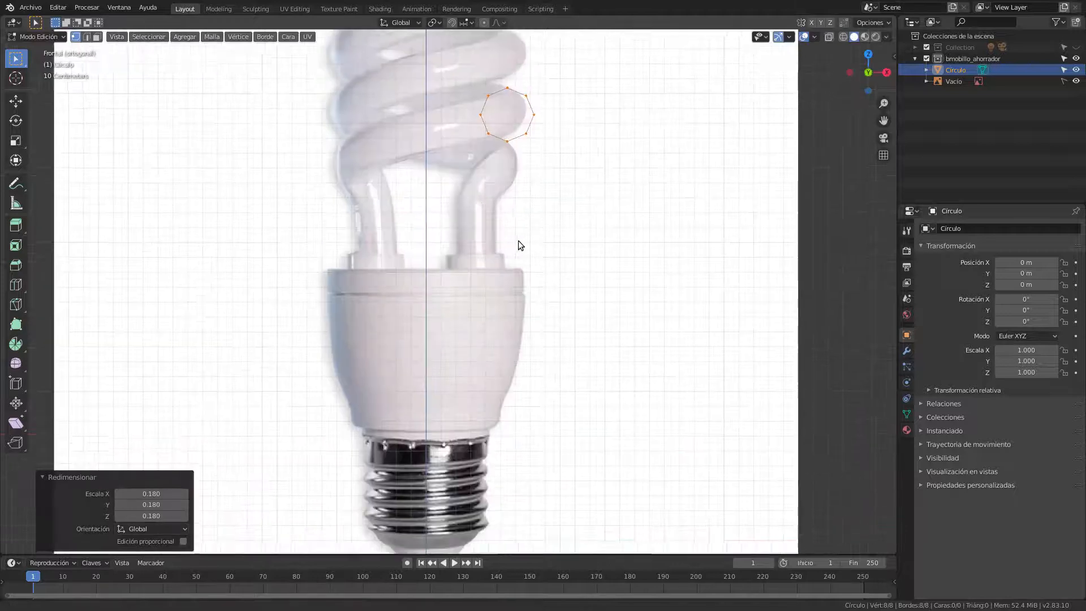
{"action": "scroll", "coordinate": [520, 315], "scroll_direction": "up", "scroll_amount": 1}
{"action": "key", "text": "g"}
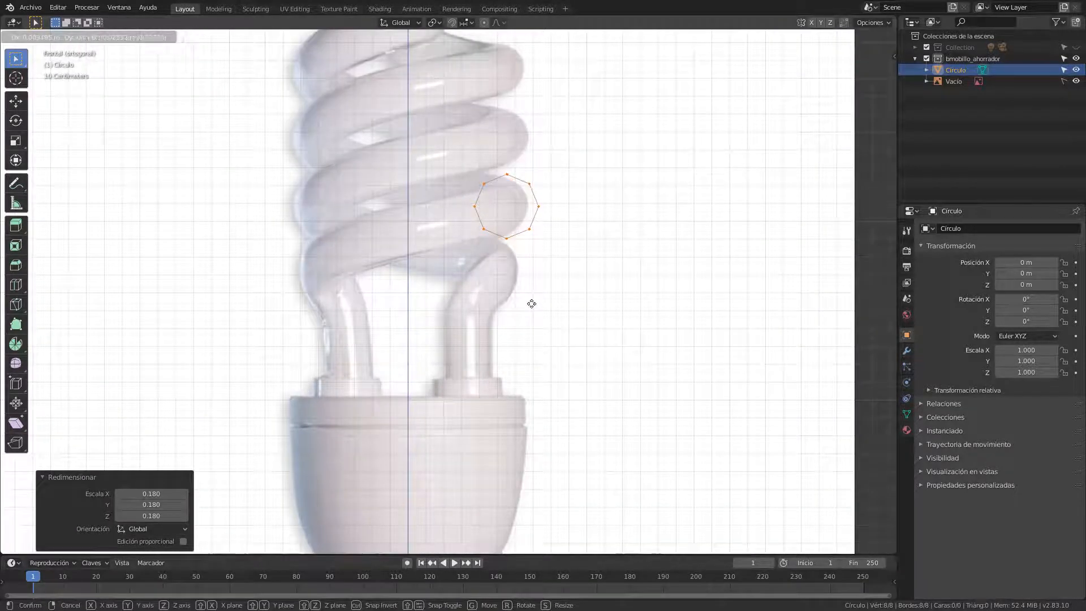
{"action": "left_click", "coordinate": [531, 304]}
{"action": "key", "text": "s"}
{"action": "left_click", "coordinate": [548, 292]}
{"action": "key", "text": "g"}
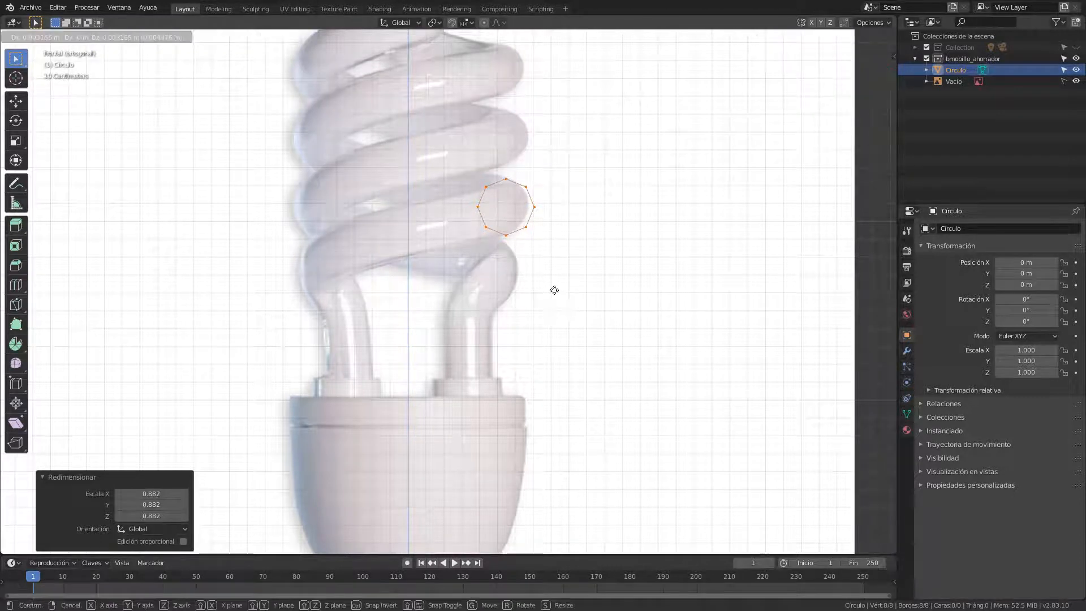
{"action": "key", "text": "x"}
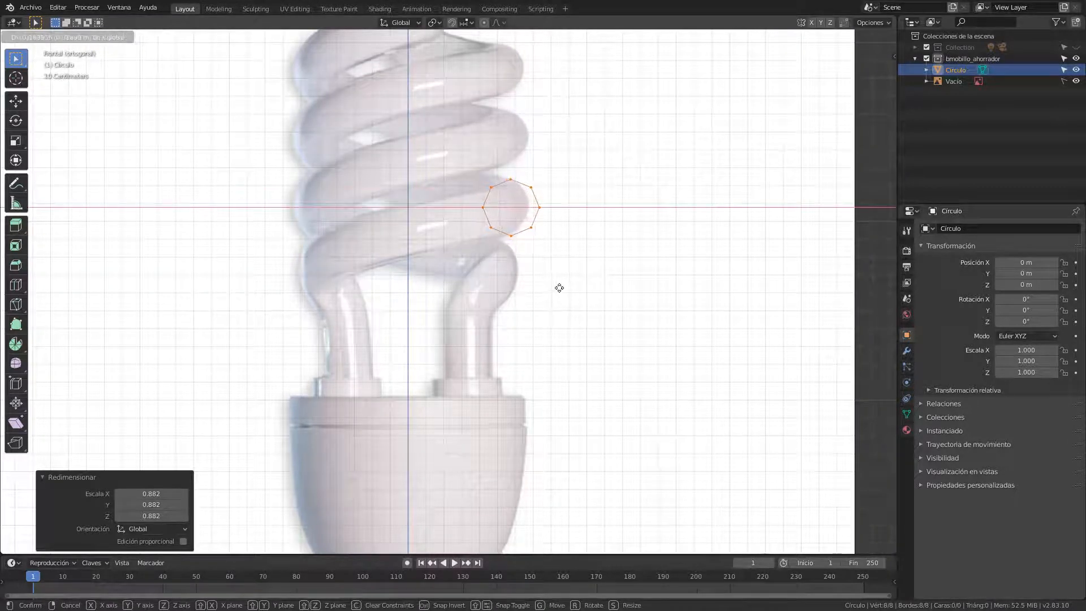
{"action": "left_click", "coordinate": [559, 288]}
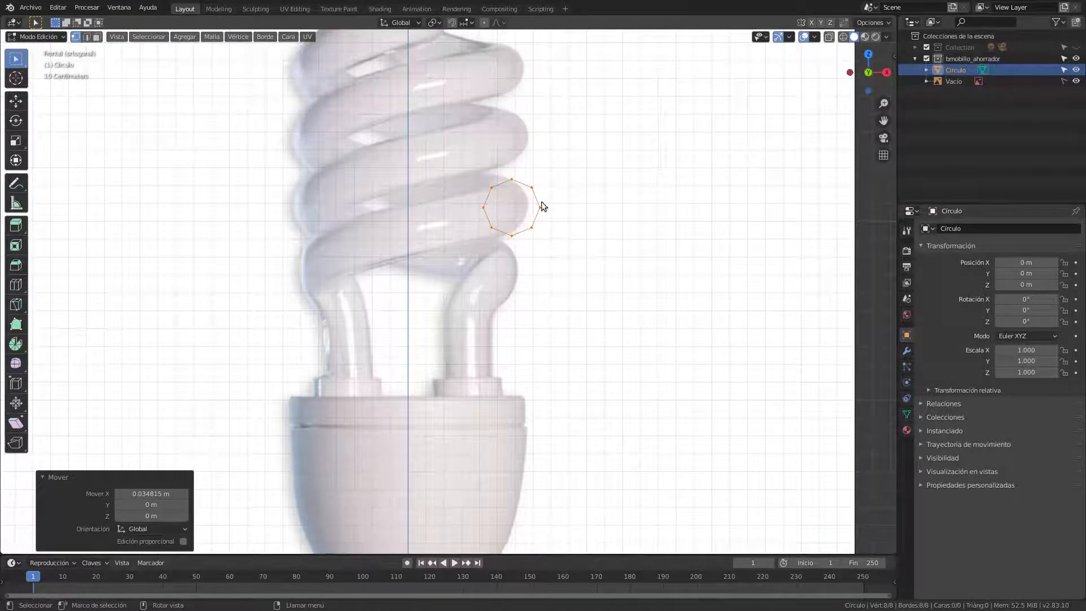
Add a Mirror (Simetrizar) modifier to the circle.
{"action": "scroll", "coordinate": [554, 267], "scroll_direction": "up", "scroll_amount": 3, "text": "shift"}
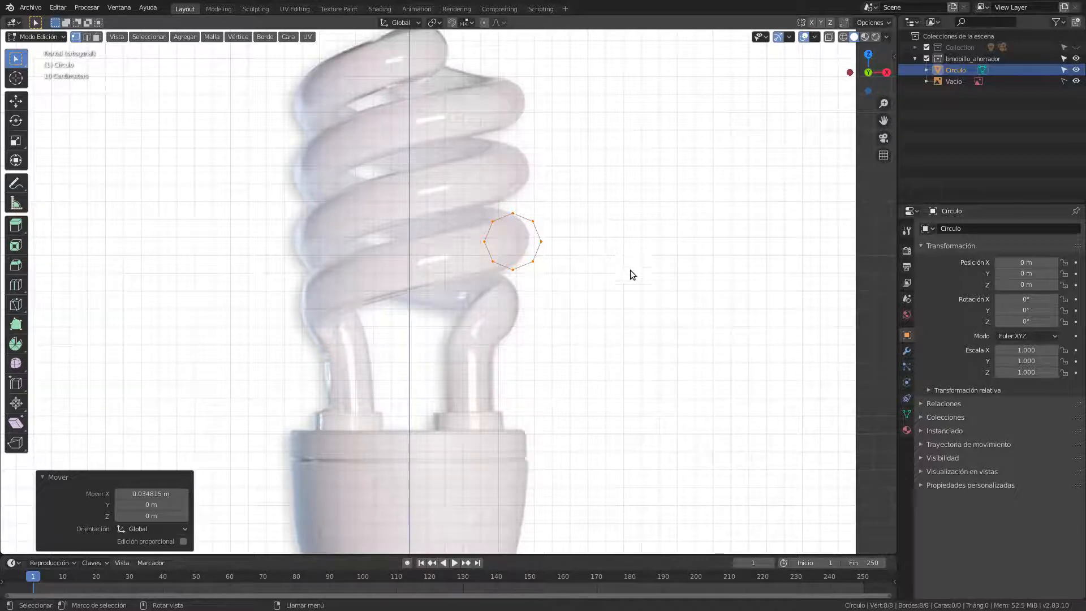
{"action": "left_click", "coordinate": [907, 351]}
{"action": "left_click", "coordinate": [952, 228]}
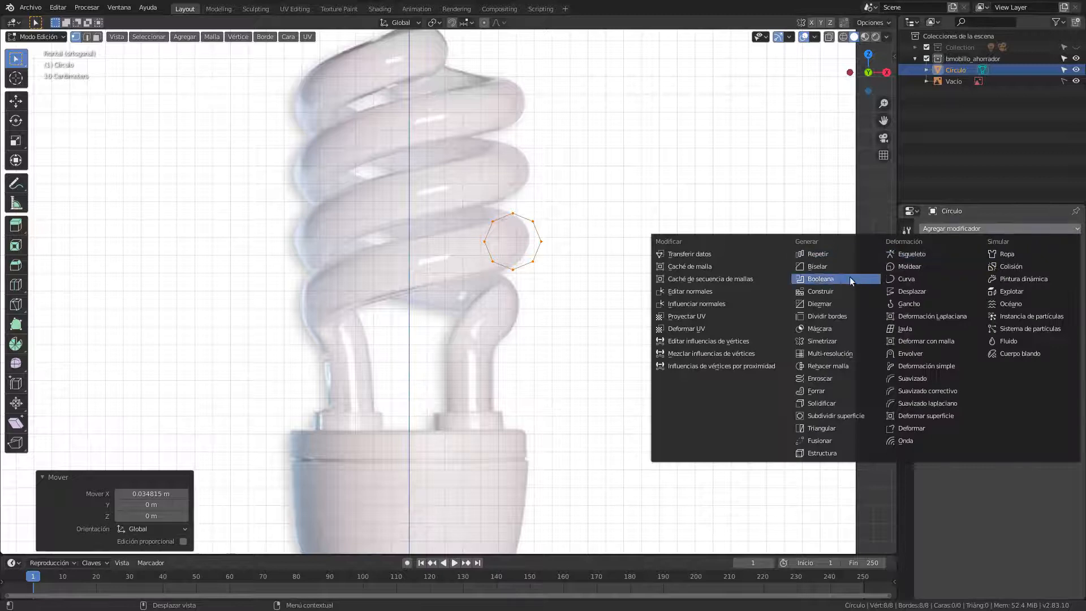
{"action": "left_click", "coordinate": [836, 341]}
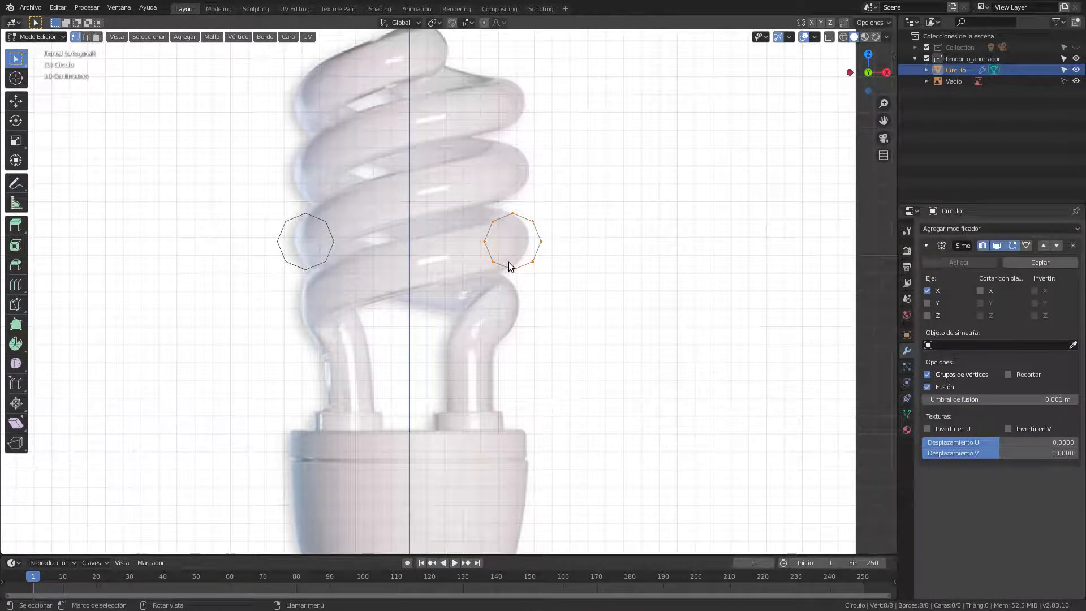
Apply the Mirror modifier and, in Edit Mode, move both circles about -0.37 m along Z to the spiral's lowest turn.
{"action": "key", "text": "Tab"}
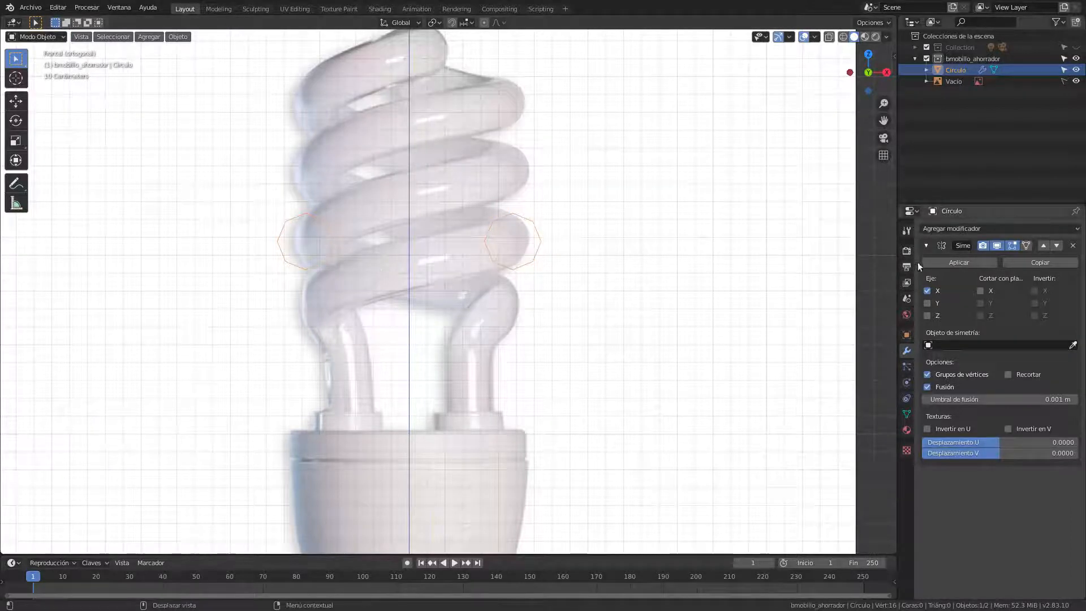
{"action": "left_click", "coordinate": [965, 263]}
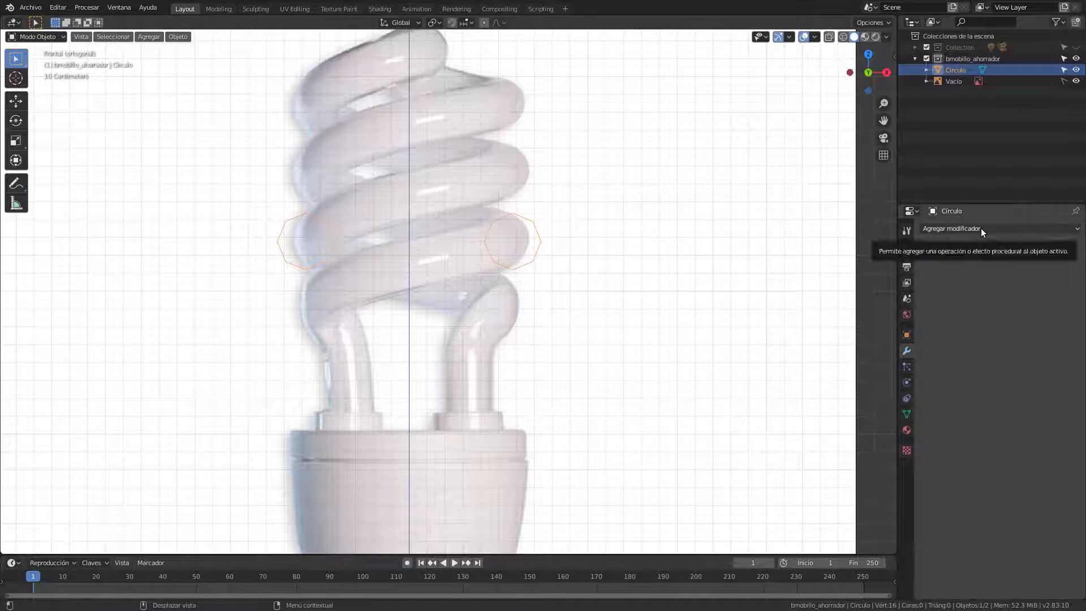
{"action": "key", "text": "Tab"}
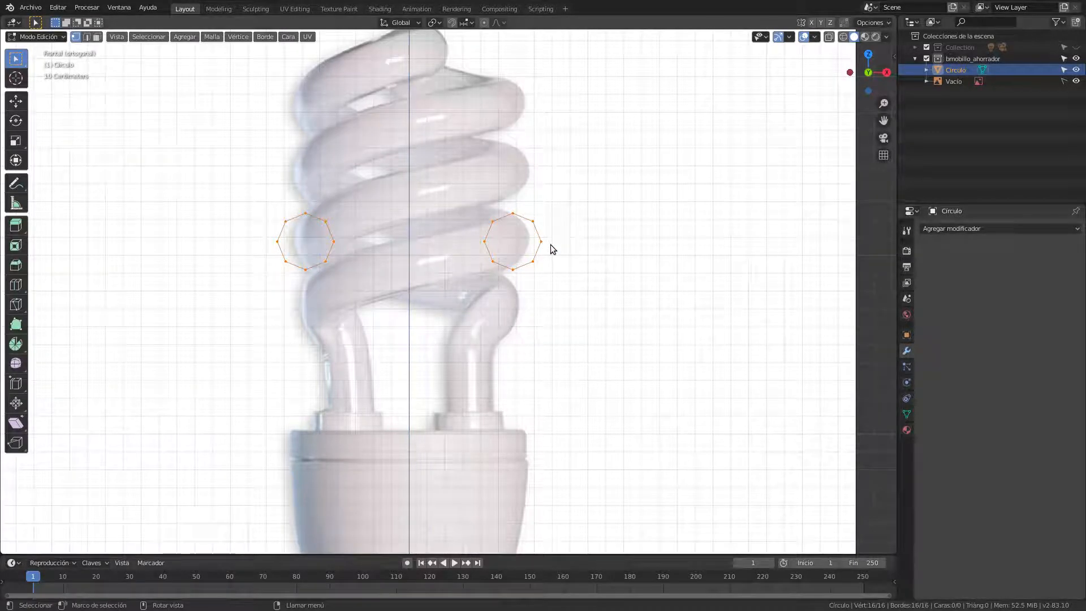
{"action": "key", "text": "g"}
{"action": "key", "text": "z"}
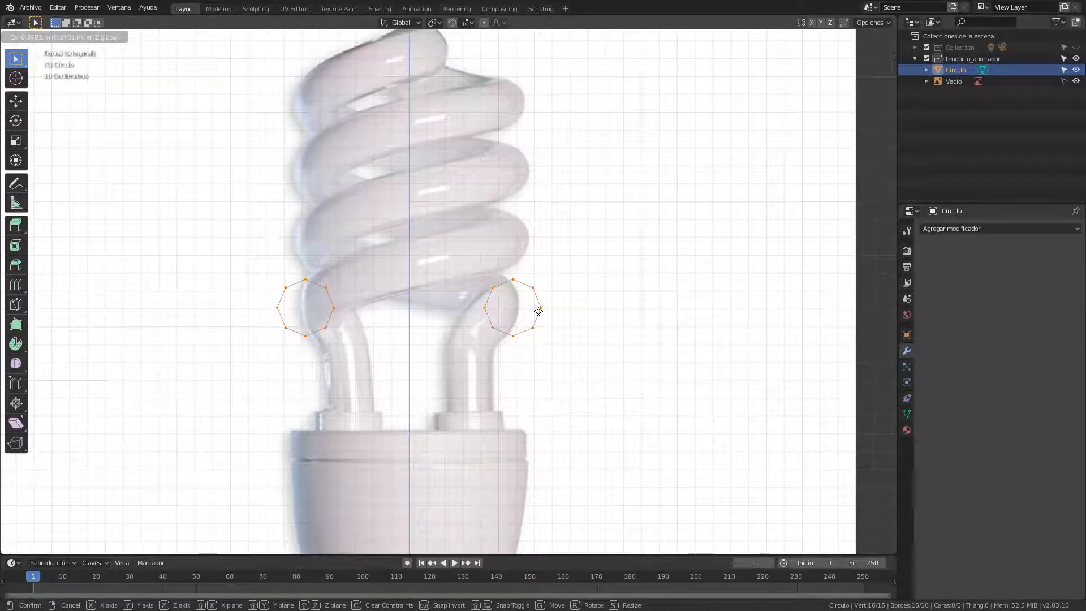
{"action": "left_click", "coordinate": [538, 312]}
Add a Screw (Enroscar) modifier to the circles and set its steps (Intervalos) to 8.
{"action": "left_click", "coordinate": [987, 229]}
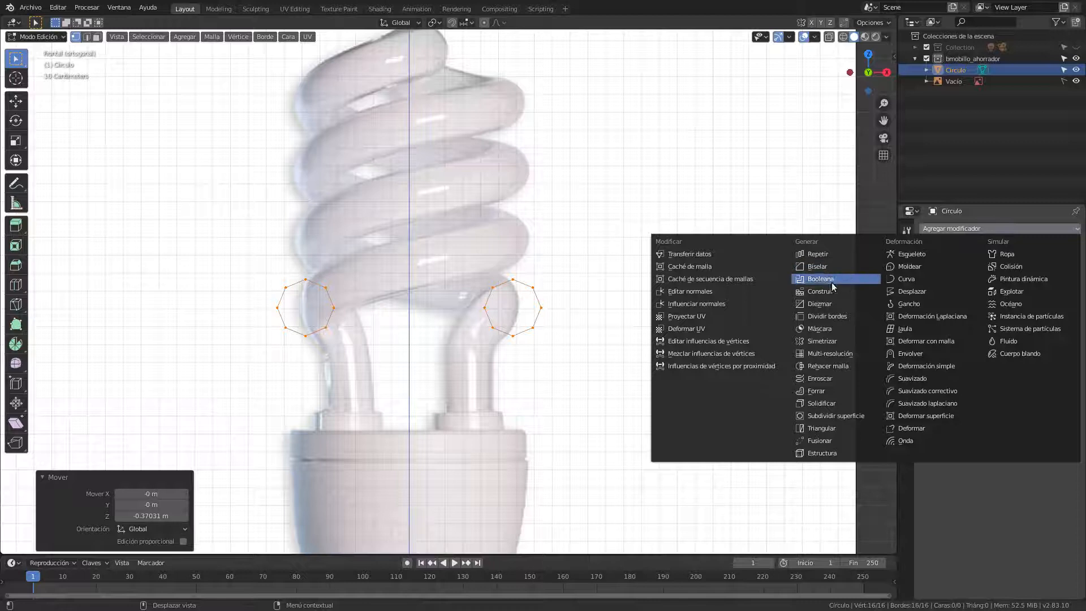
{"action": "left_click", "coordinate": [821, 378]}
{"action": "middle_click_drag", "start_coordinate": [795, 382], "coordinate": [585, 364]}
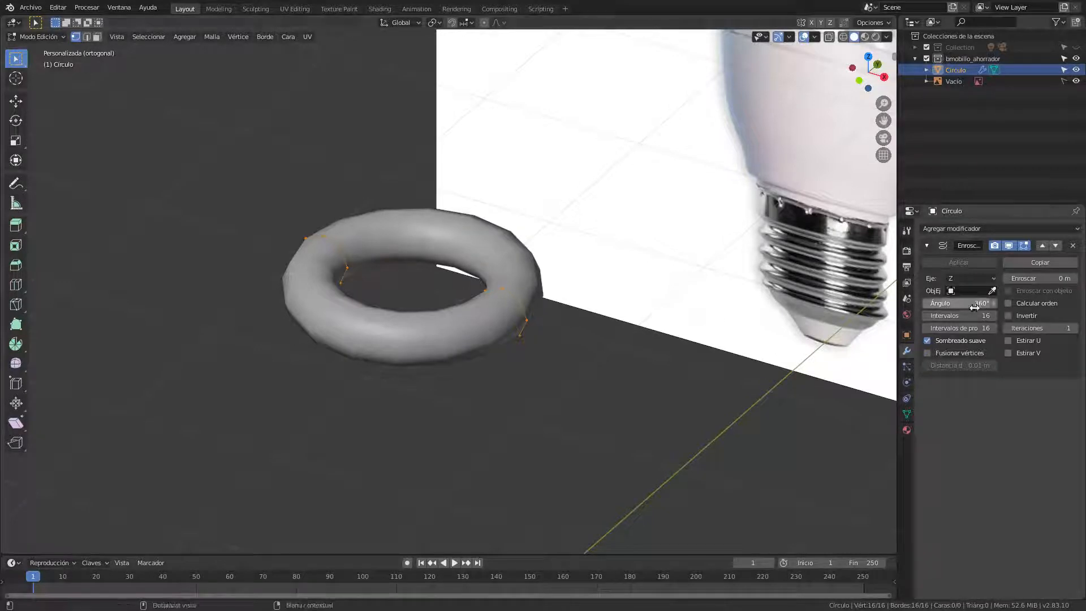
{"action": "key", "text": "KP_1"}
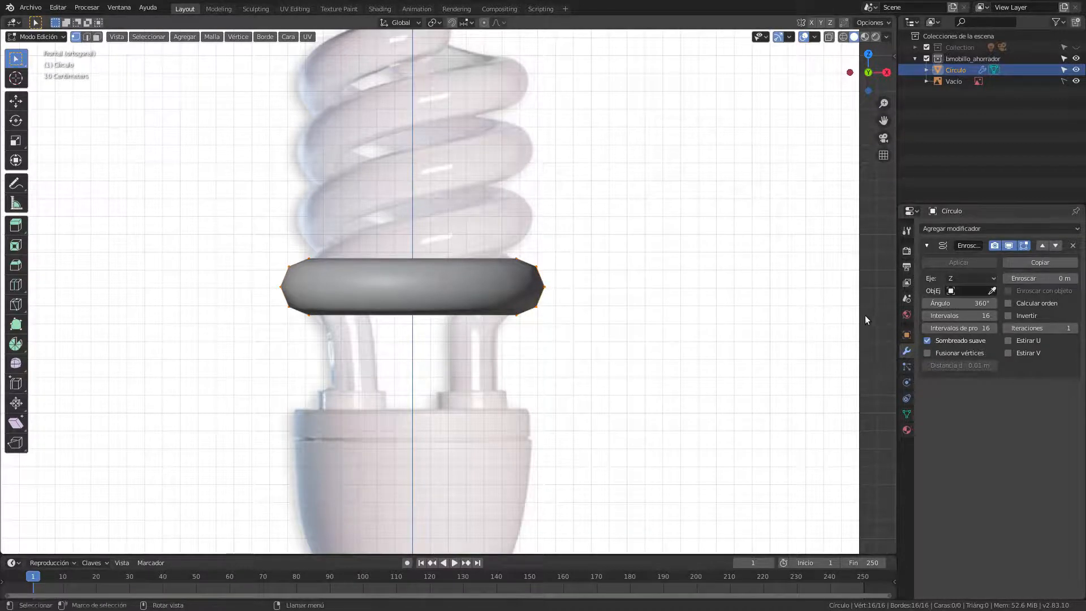
{"action": "middle_click_drag", "start_coordinate": [865, 315], "coordinate": [823, 341]}
{"action": "middle_click_drag", "start_coordinate": [540, 300], "coordinate": [723, 311]}
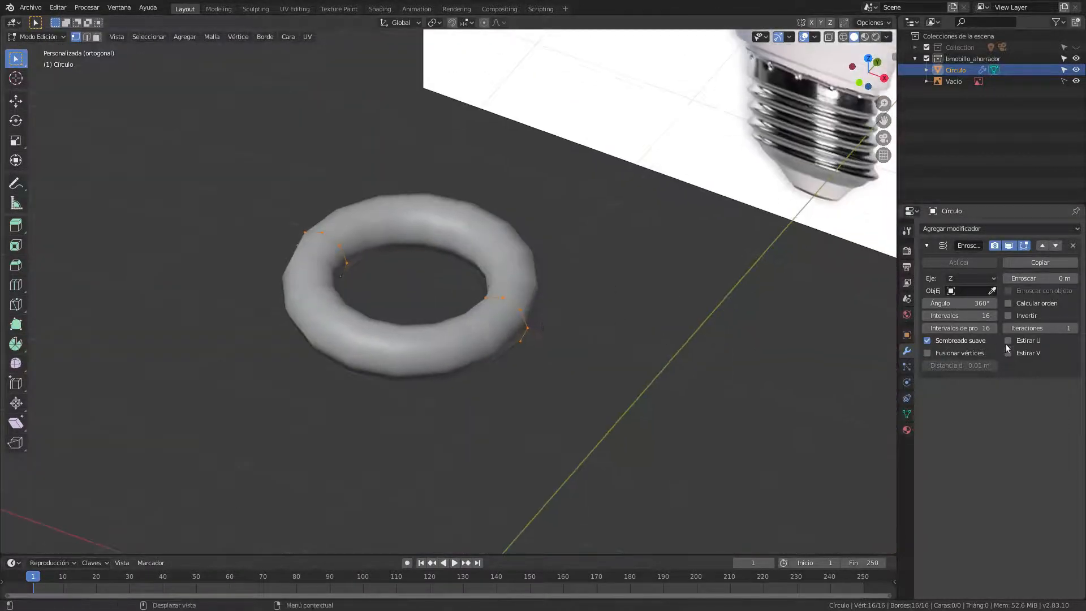
{"action": "mouse_move", "coordinate": [972, 315]}
{"action": "left_mouse_down"}
{"action": "mouse_move", "coordinate": [939, 316]}
{"action": "mouse_move", "coordinate": [974, 316]}
{"action": "left_mouse_up"}
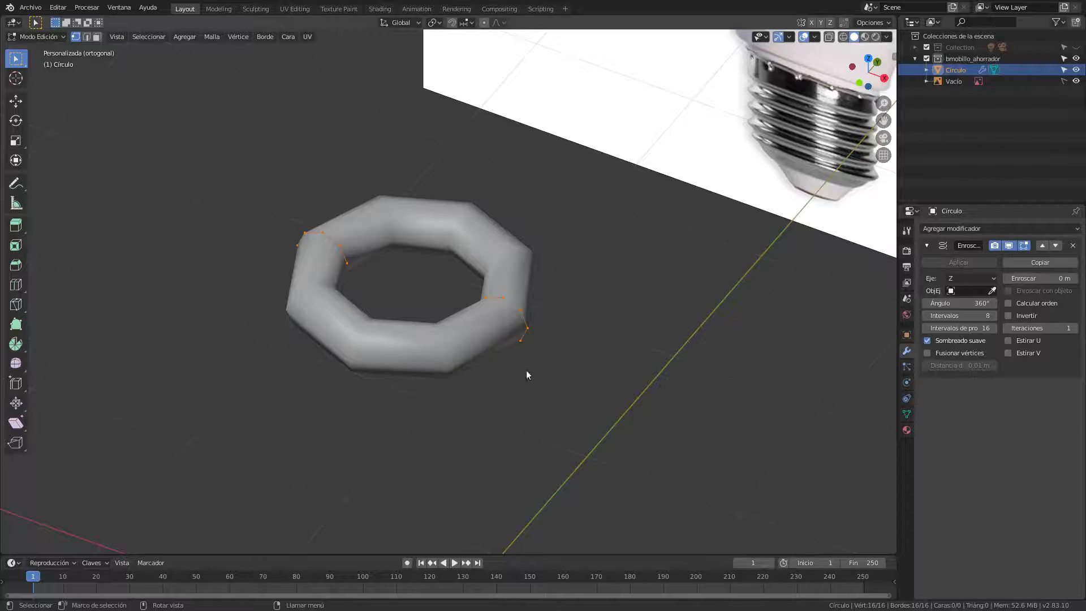
Set the Screw modifier's offset (Enroscar) to 0.8 m and its iterations to 2, working from the front view.
{"action": "key", "text": "KP_1"}
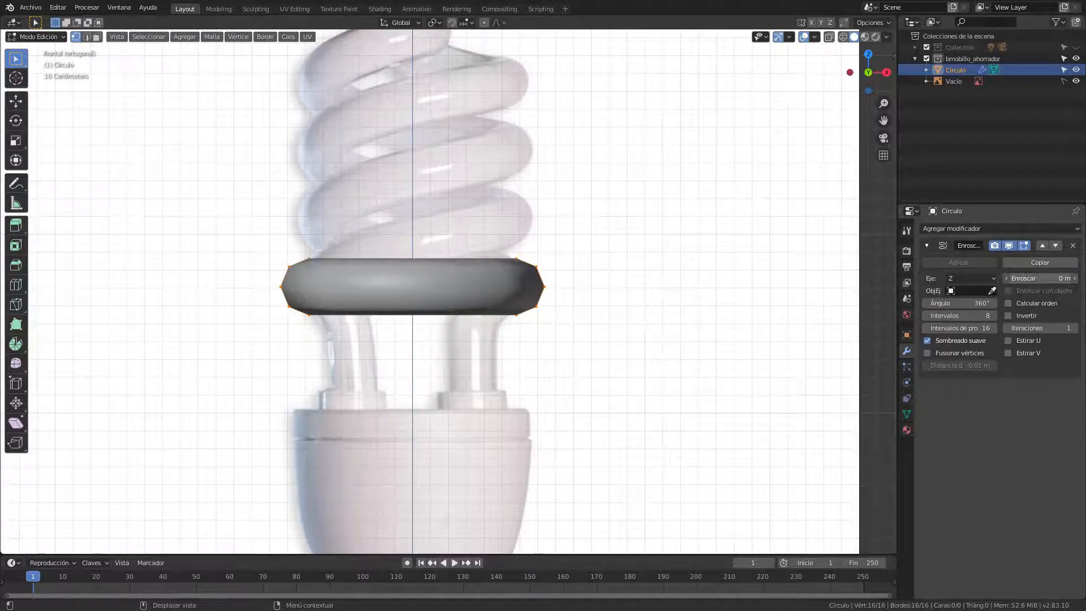
{"action": "left_click_drag", "start_coordinate": [1041, 279], "coordinate": [1075, 279]}
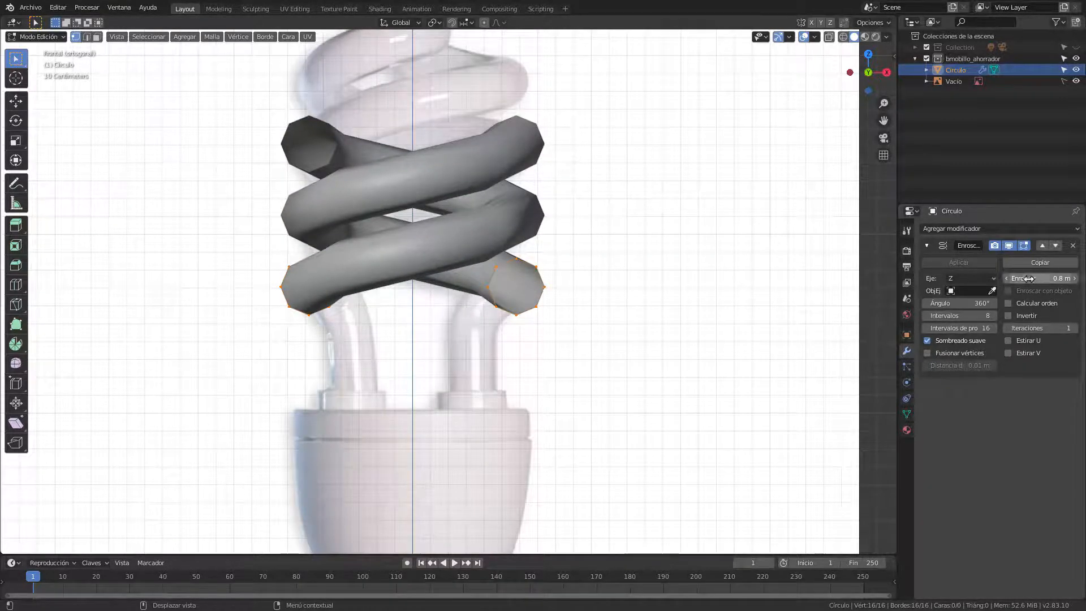
{"action": "middle_click_drag", "start_coordinate": [594, 297], "coordinate": [603, 321], "text": "shift"}
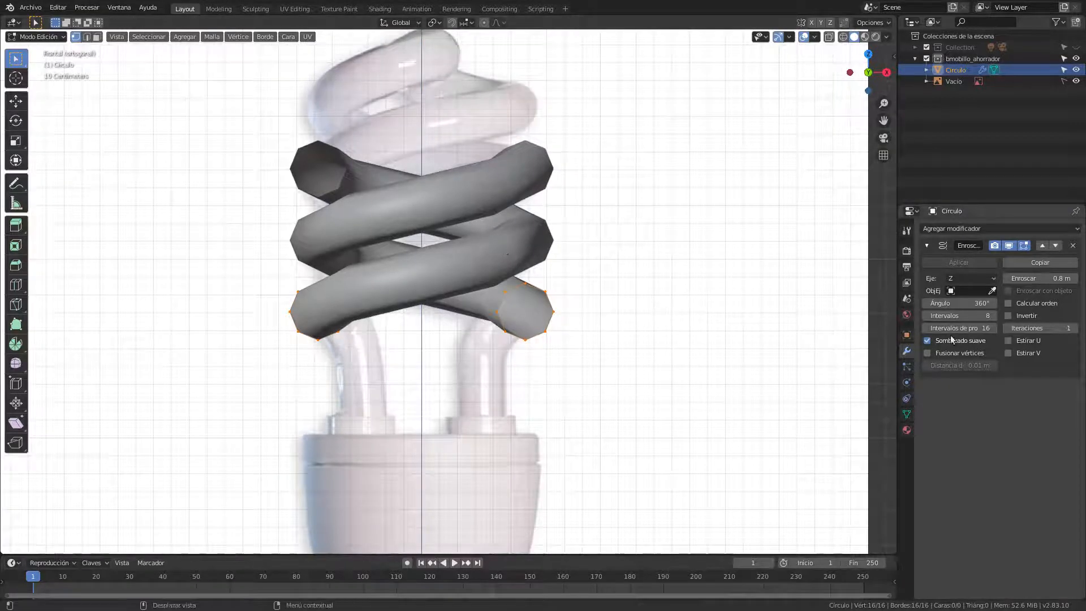
{"action": "left_click", "coordinate": [1074, 328]}
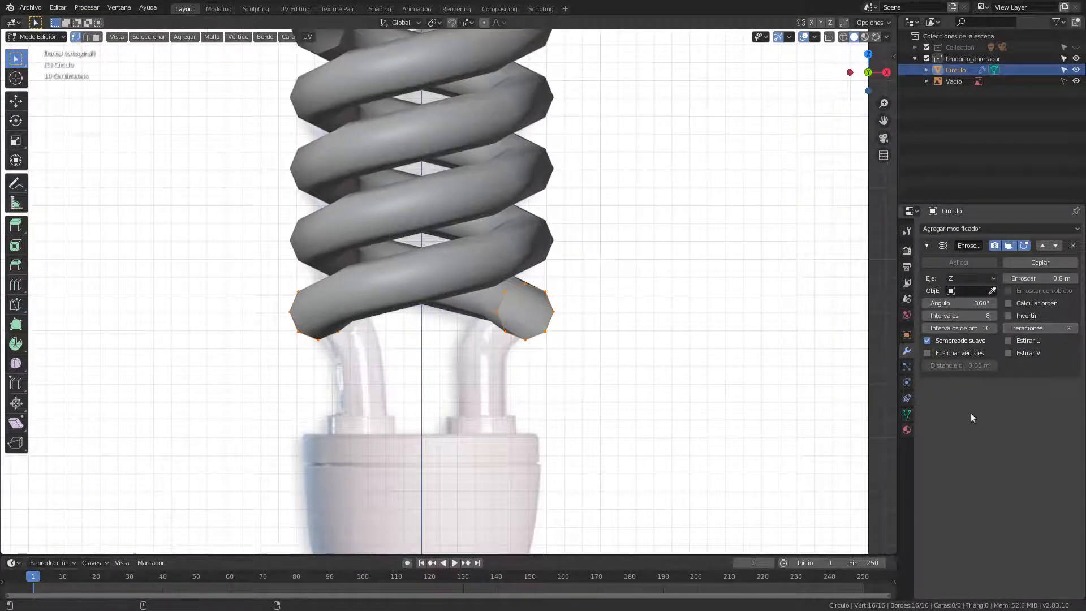
{"action": "middle_click_drag", "start_coordinate": [680, 258], "coordinate": [685, 336], "text": "shift"}
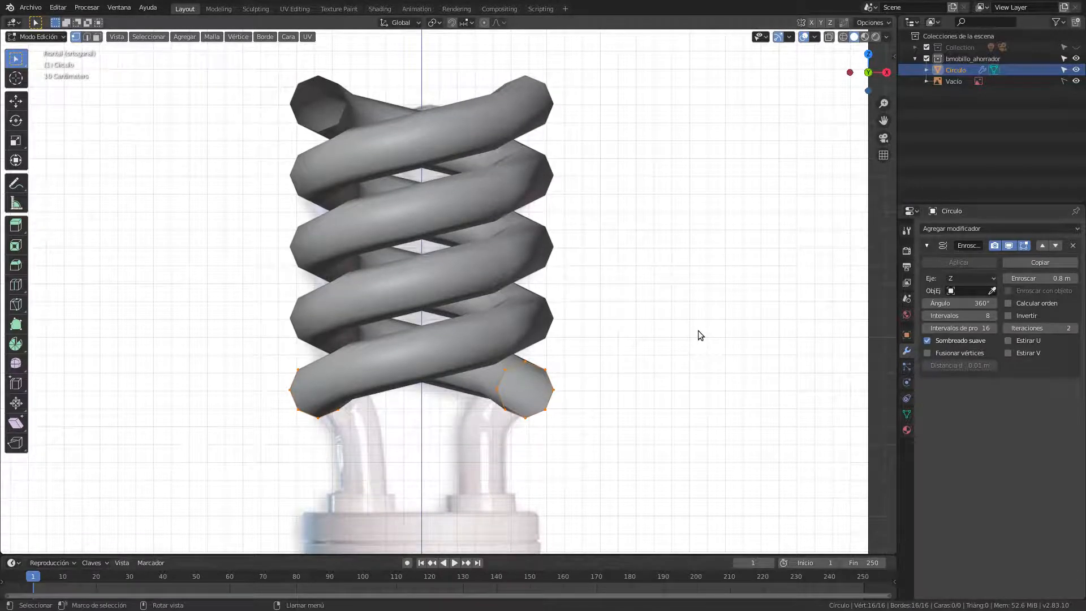
Check the double spiral in X-ray display and from an angled view.
{"action": "key", "text": "alt+z"}
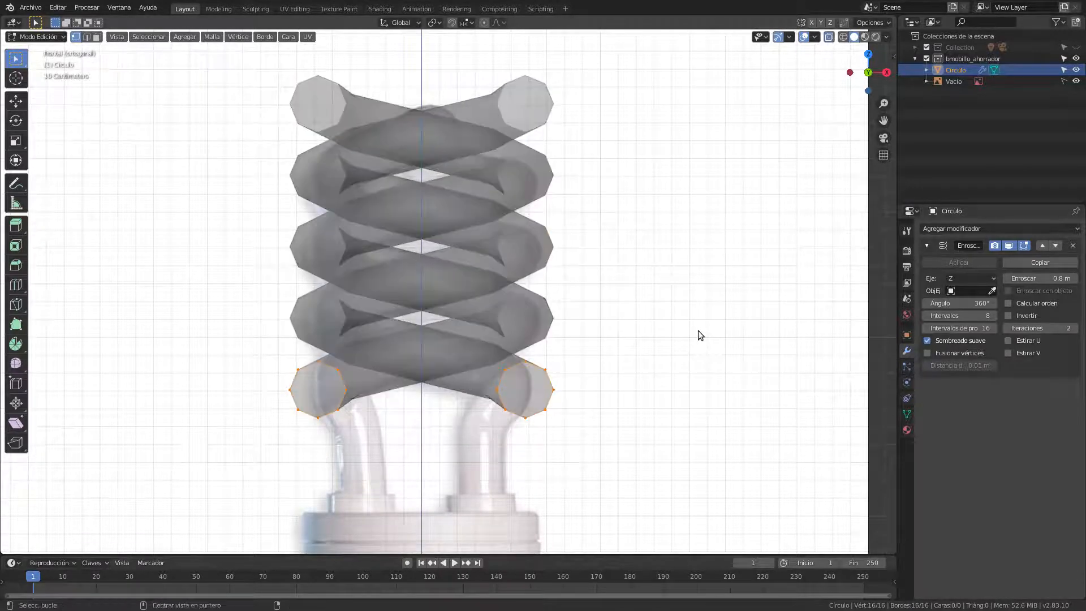
{"action": "left_click", "coordinate": [828, 38]}
{"action": "left_click", "coordinate": [829, 38]}
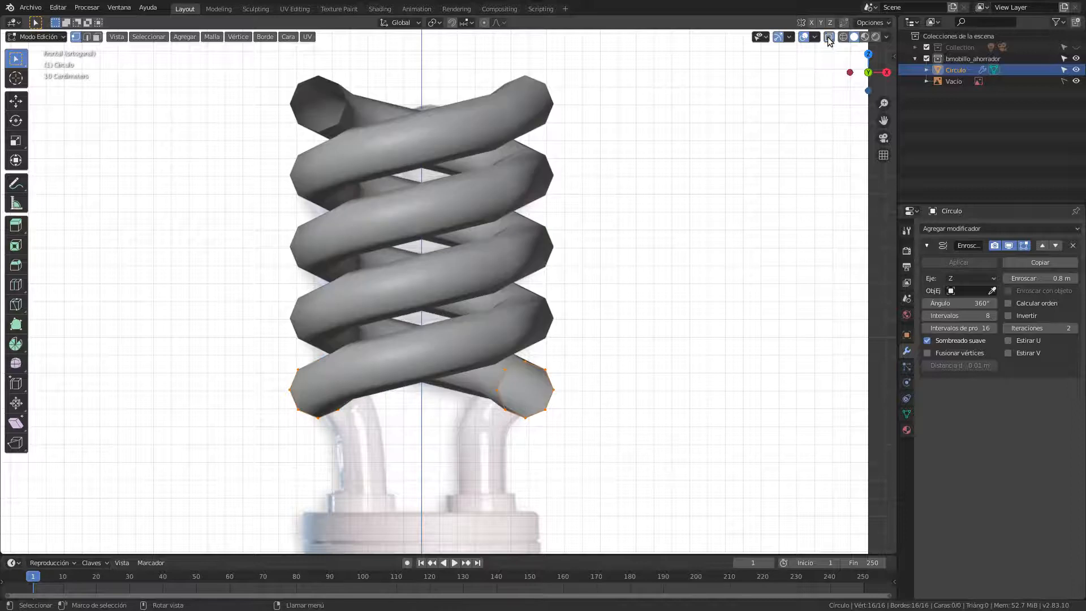
{"action": "middle_click_drag", "start_coordinate": [710, 310], "coordinate": [632, 343]}
{"action": "scroll", "coordinate": [667, 328], "scroll_direction": "down", "scroll_amount": 3}
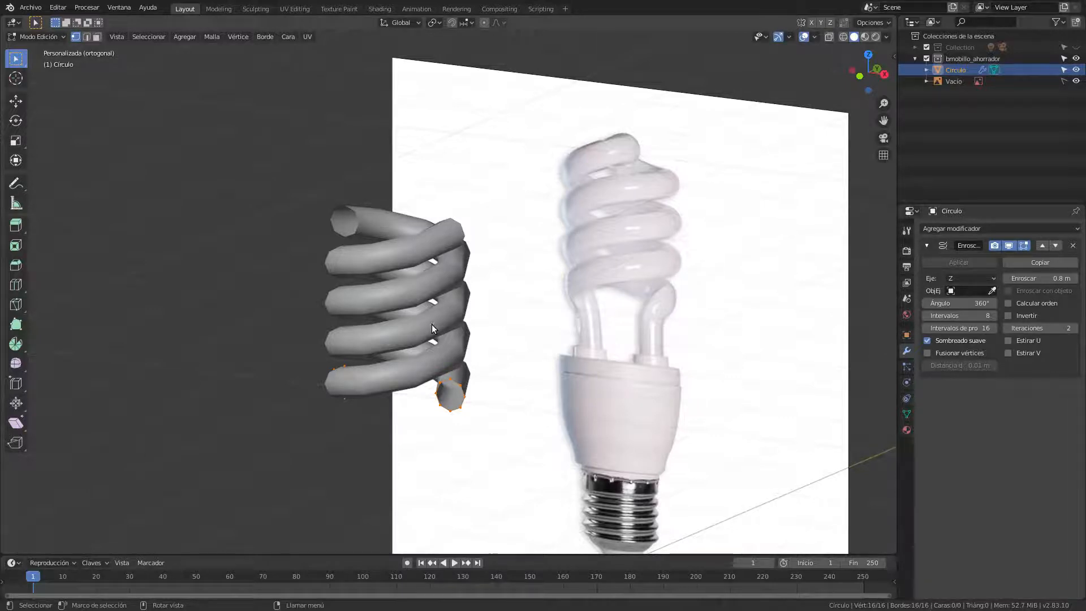
Return to Object Mode and apply the Screw modifier to the spiral.
{"action": "key", "text": "Tab"}
{"action": "middle_click_drag", "start_coordinate": [395, 328], "coordinate": [470, 305], "text": "alt"}
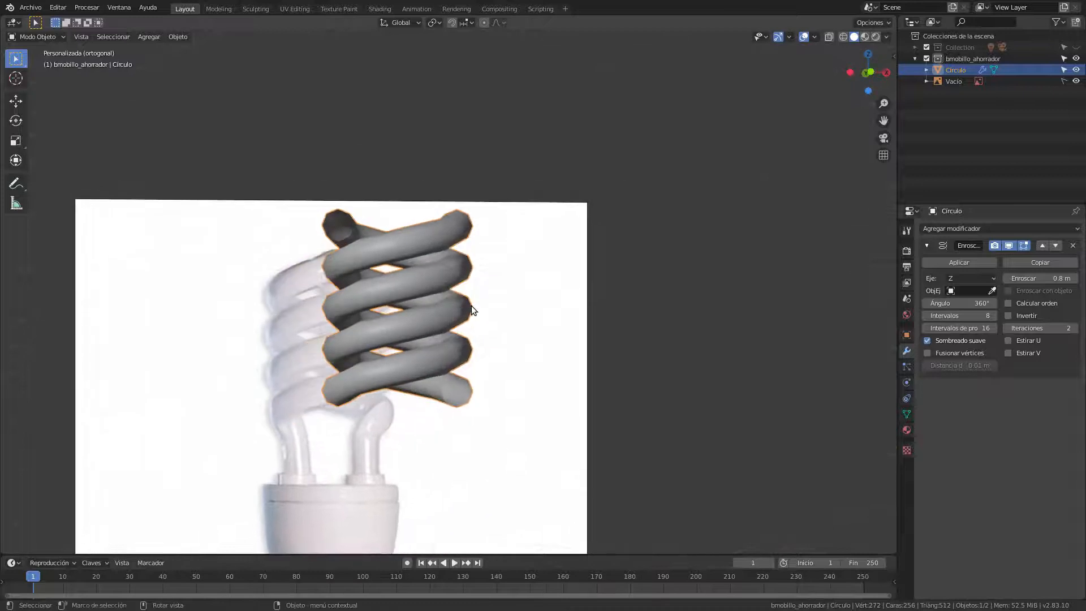
{"action": "key", "text": "KP_1"}
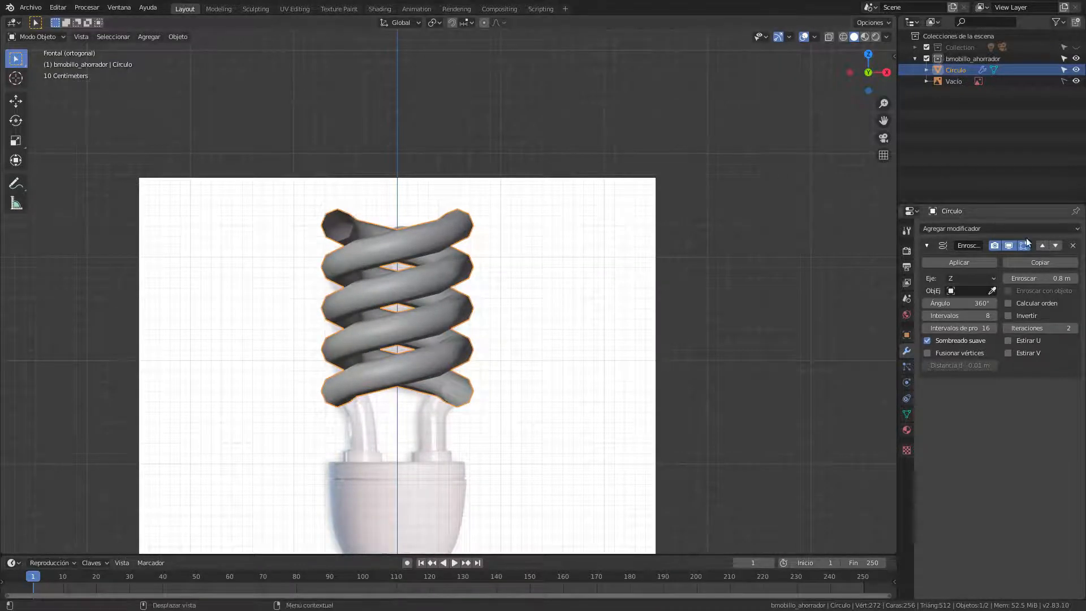
{"action": "left_click", "coordinate": [977, 263]}
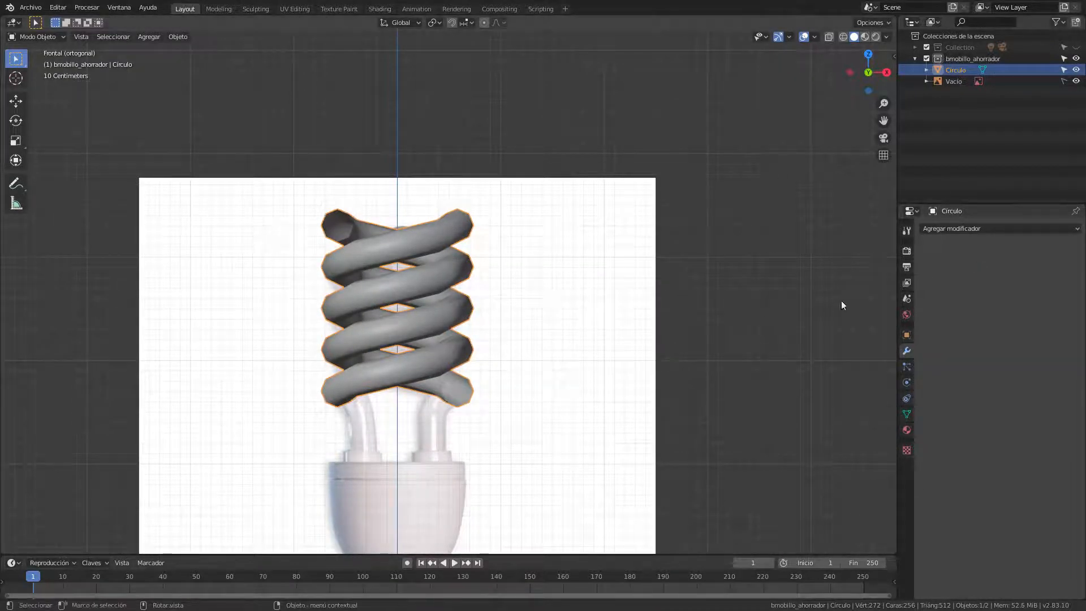
Add a Subdivision Surface modifier to the spiral and set its viewport level (Vista) to 2.
{"action": "left_click", "coordinate": [997, 227]}
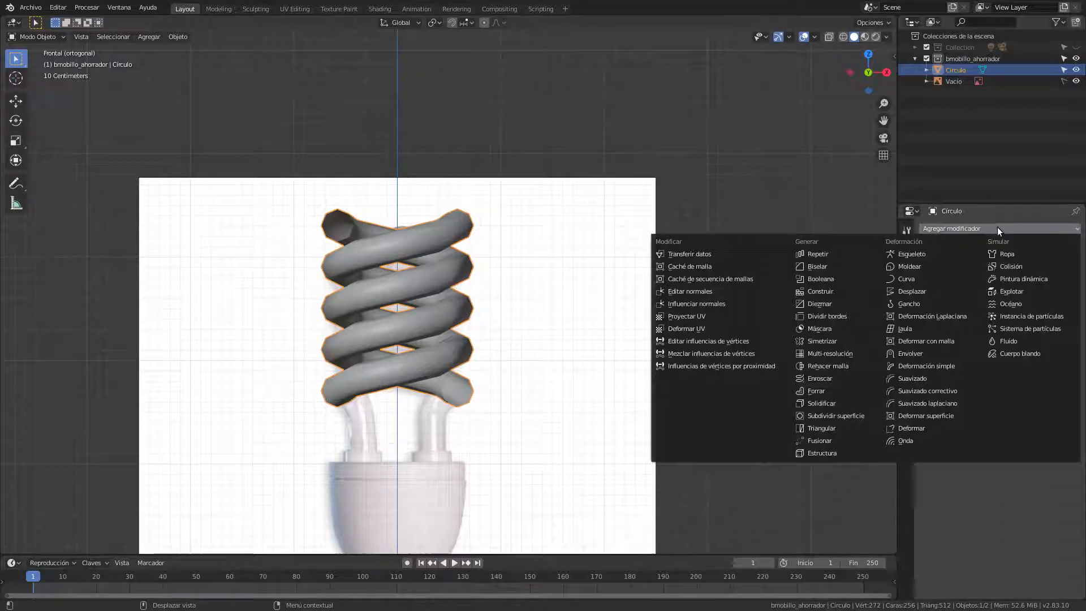
{"action": "left_click", "coordinate": [833, 409]}
{"action": "scroll", "coordinate": [301, 288], "scroll_direction": "up", "scroll_amount": 4}
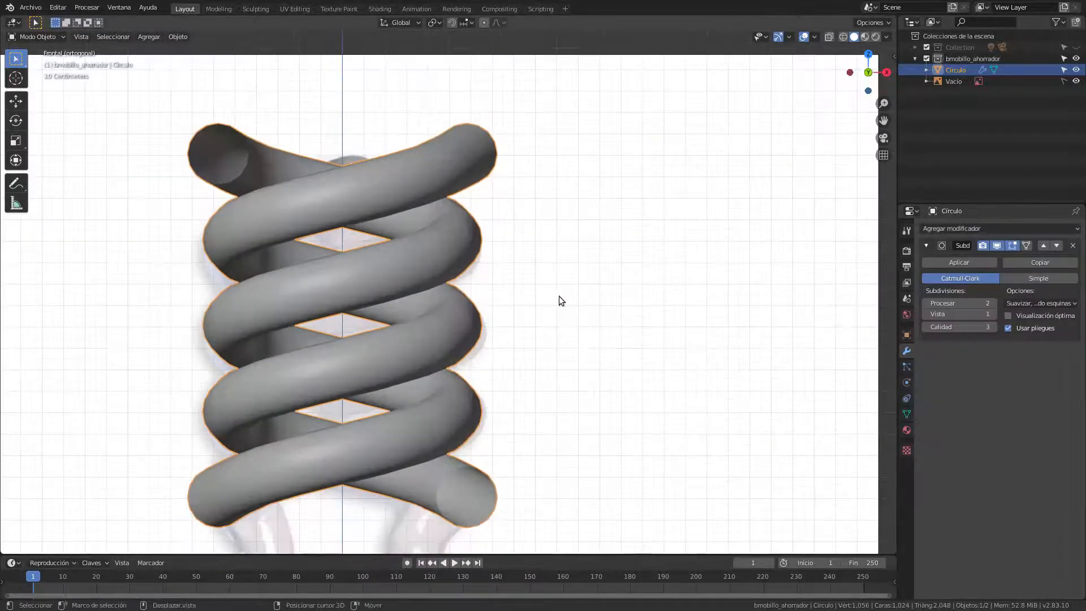
{"action": "middle_click_drag", "start_coordinate": [529, 296], "coordinate": [586, 242], "text": "shift"}
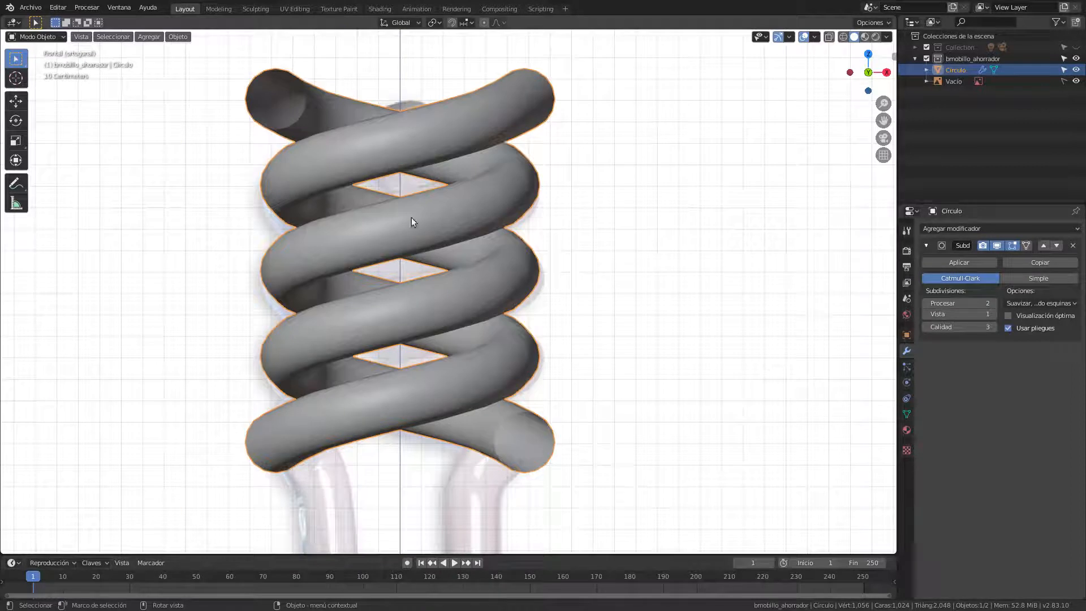
{"action": "left_click", "coordinate": [995, 313]}
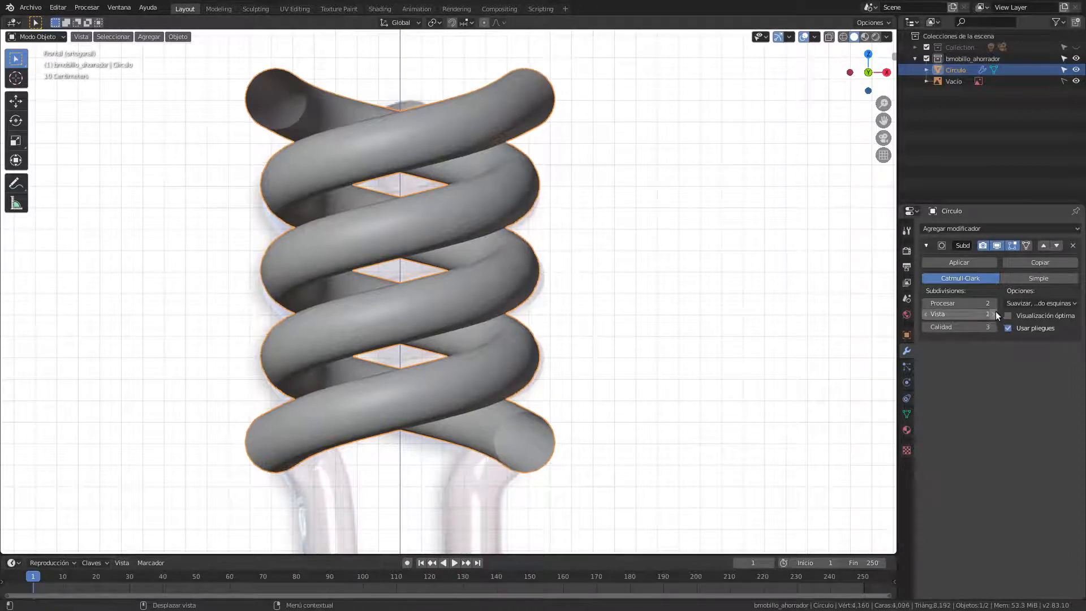
{"action": "middle_click_drag", "start_coordinate": [701, 263], "coordinate": [543, 337]}
{"action": "scroll", "coordinate": [575, 339], "scroll_direction": "up", "scroll_amount": 1}
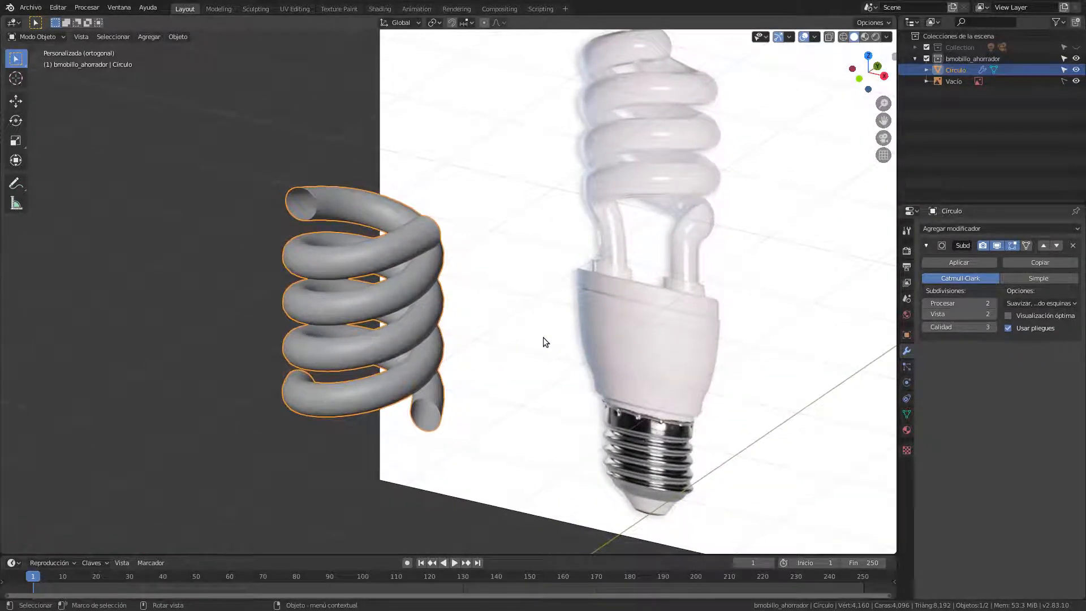
Save the project to the Desktop over the existing file bombillo_ahorrador_01.blend.
{"action": "left_click", "coordinate": [34, 10]}
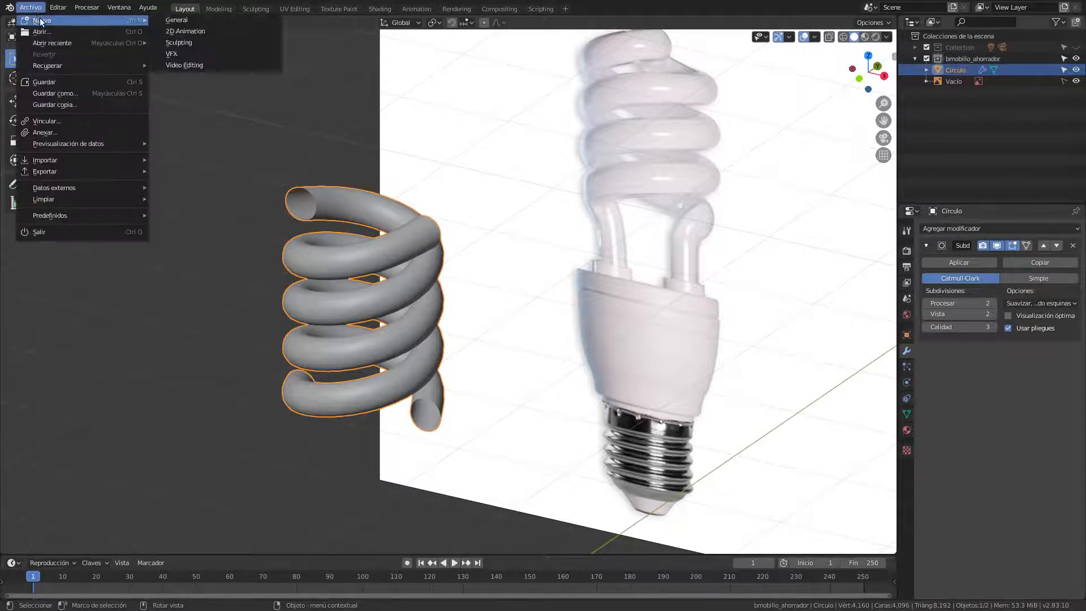
{"action": "left_click", "coordinate": [73, 93]}
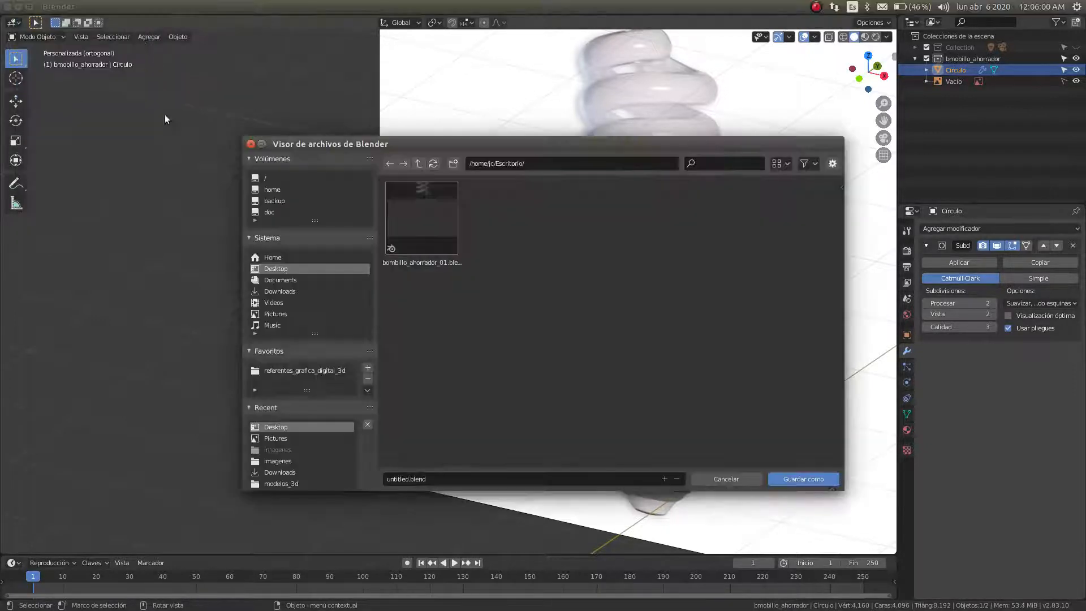
{"action": "left_click", "coordinate": [417, 209]}
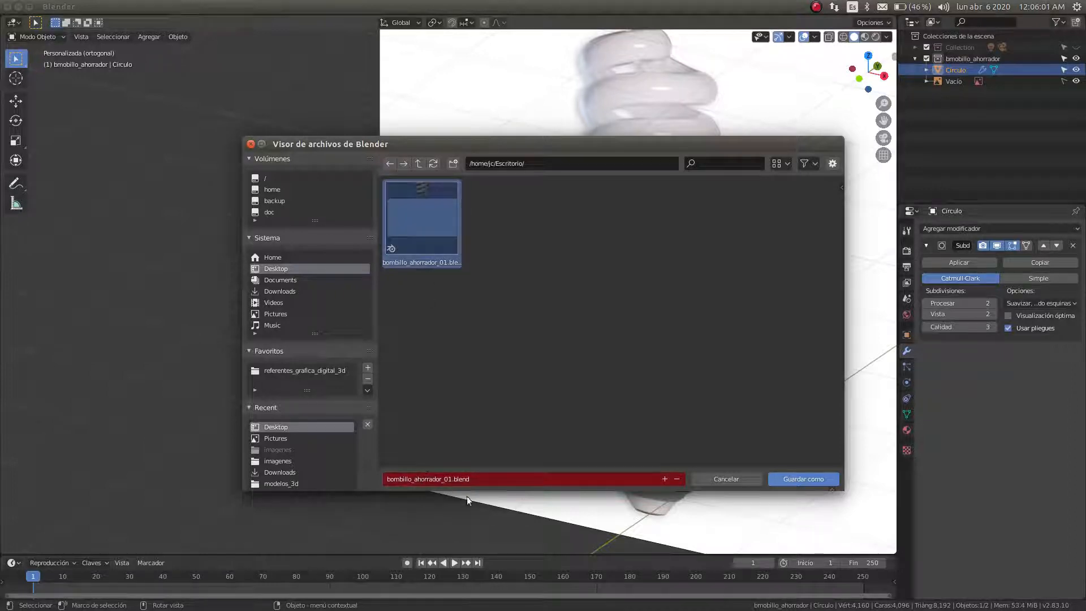
{"action": "left_click", "coordinate": [805, 478]}
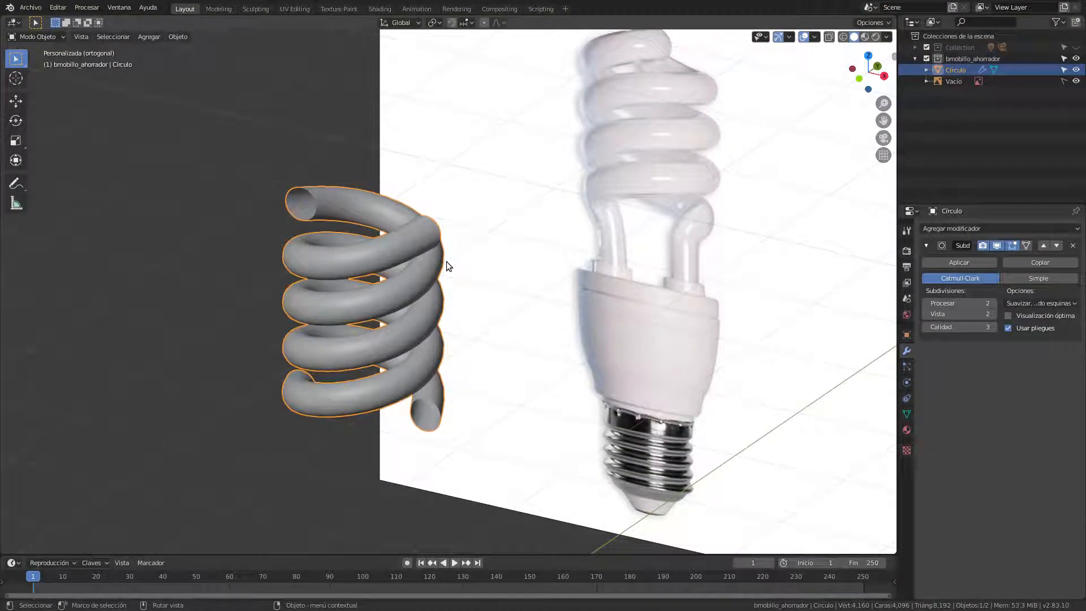
In Edit Mode, select the spiral's two upper end loops, expand the selection twice and delete the selected vertices.
{"action": "key", "text": "Tab"}
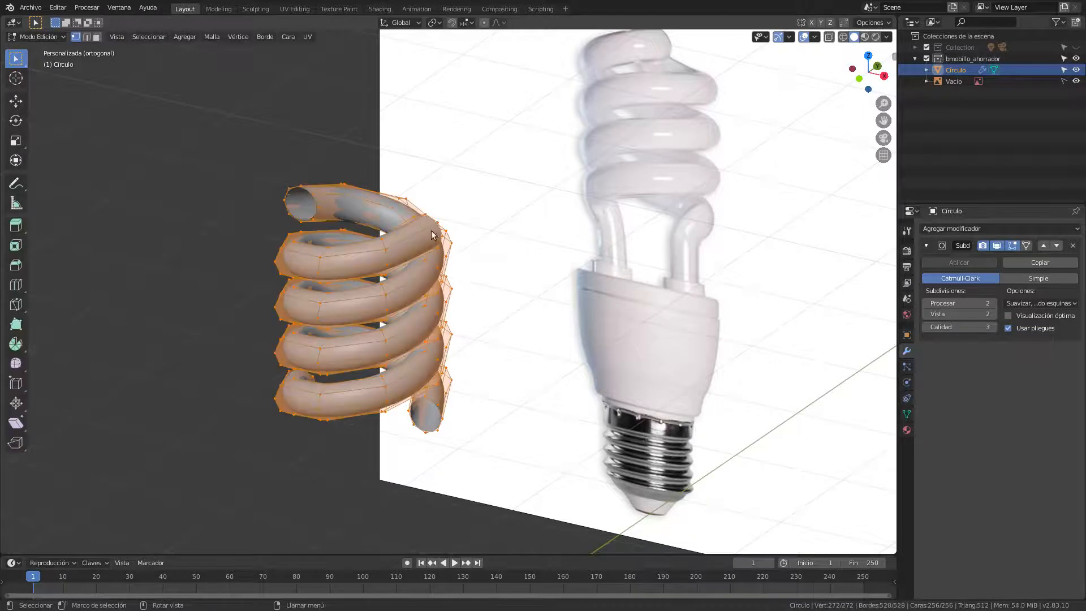
{"action": "scroll", "coordinate": [438, 231], "scroll_direction": "up", "scroll_amount": 1}
{"action": "key", "text": "alt+a"}
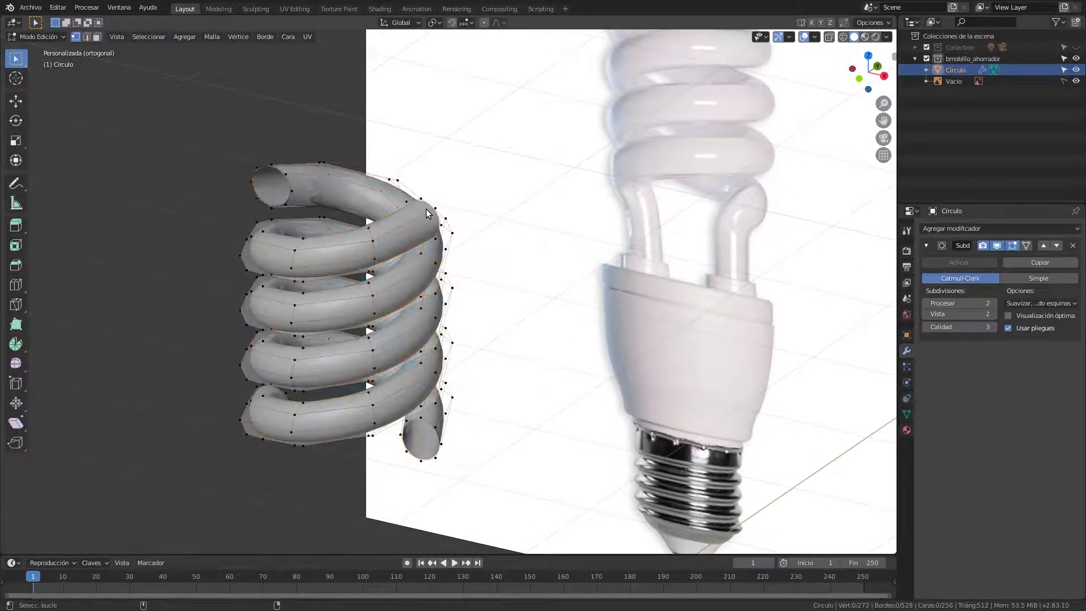
{"action": "left_click", "coordinate": [276, 169], "text": "alt"}
{"action": "middle_click_drag", "start_coordinate": [489, 216], "coordinate": [512, 242]}
{"action": "key", "text": "ctrl"}
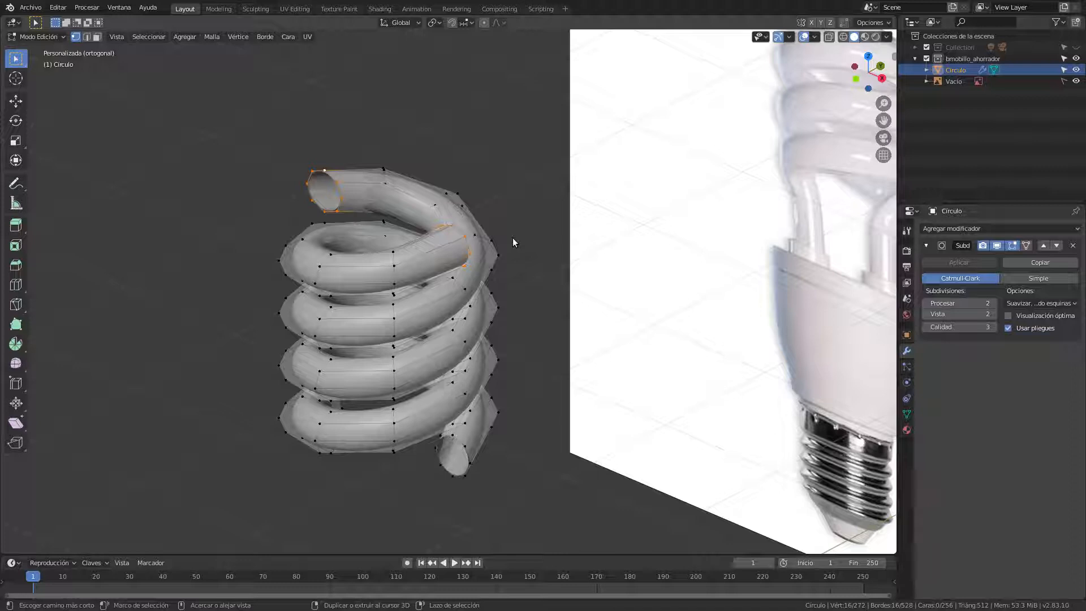
{"action": "key", "text": "ctrl+KP_Add"}
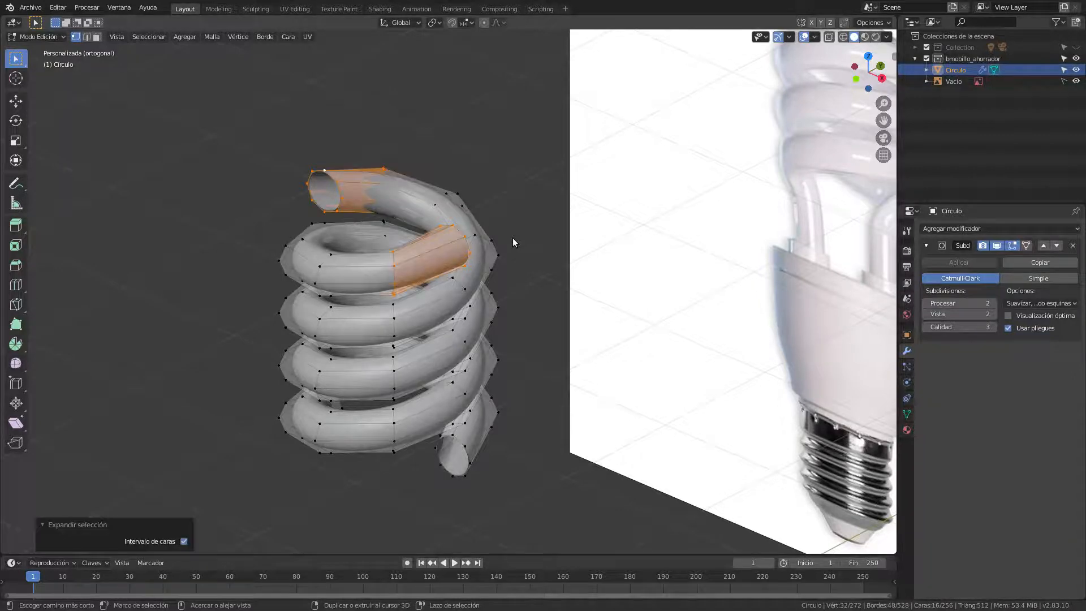
{"action": "key", "text": "ctrl+KP_Add"}
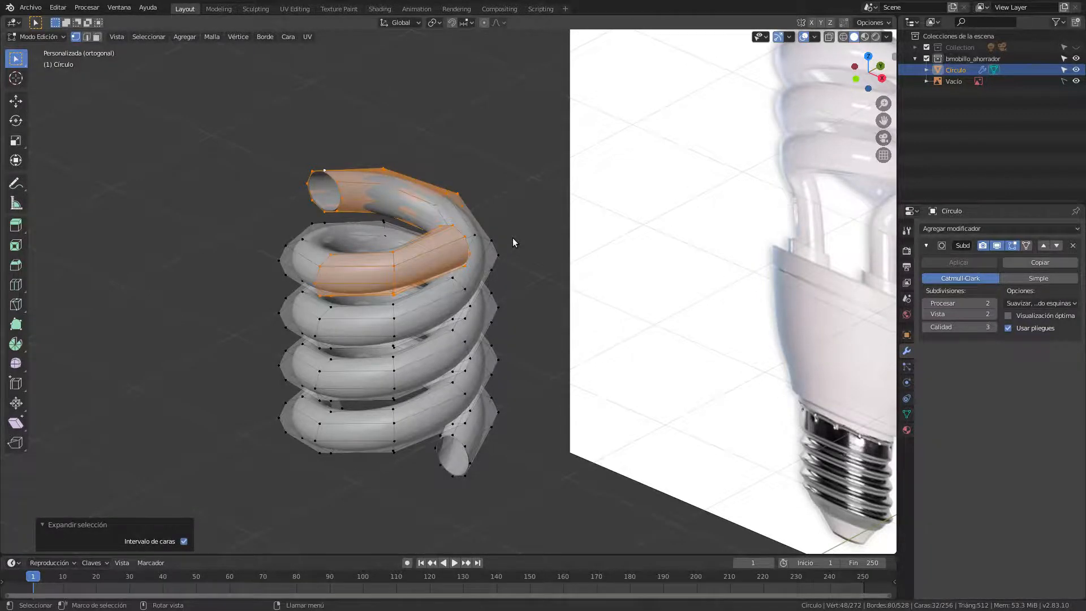
{"action": "middle_click_drag", "start_coordinate": [382, 307], "coordinate": [402, 313]}
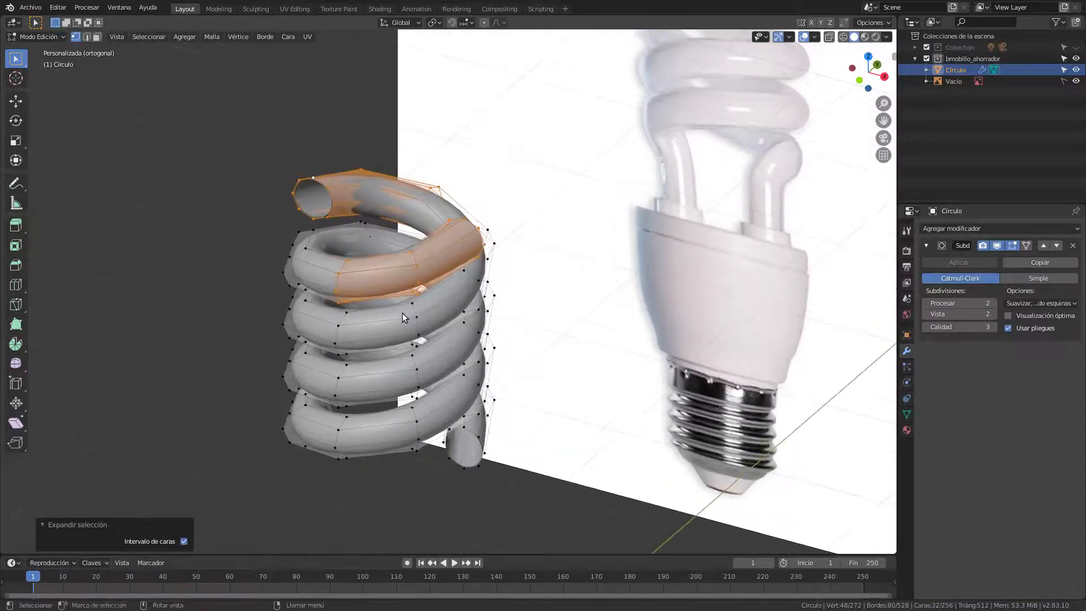
{"action": "key", "text": "x"}
{"action": "left_click", "coordinate": [403, 311]}
{"action": "middle_click_drag", "start_coordinate": [535, 279], "coordinate": [506, 290]}
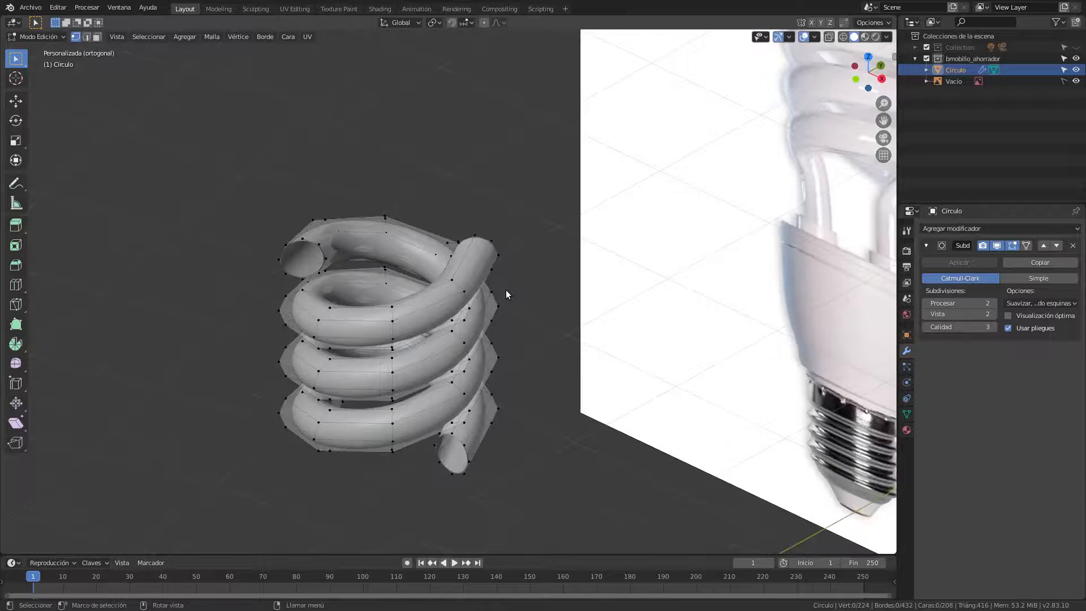
From the top view, spin one upper open end loop 153° in 3 steps around a centre at X -0.22 m, Y -0.26 m.
{"action": "key", "text": "KP_7"}
{"action": "scroll", "coordinate": [506, 289], "scroll_direction": "up", "scroll_amount": 4}
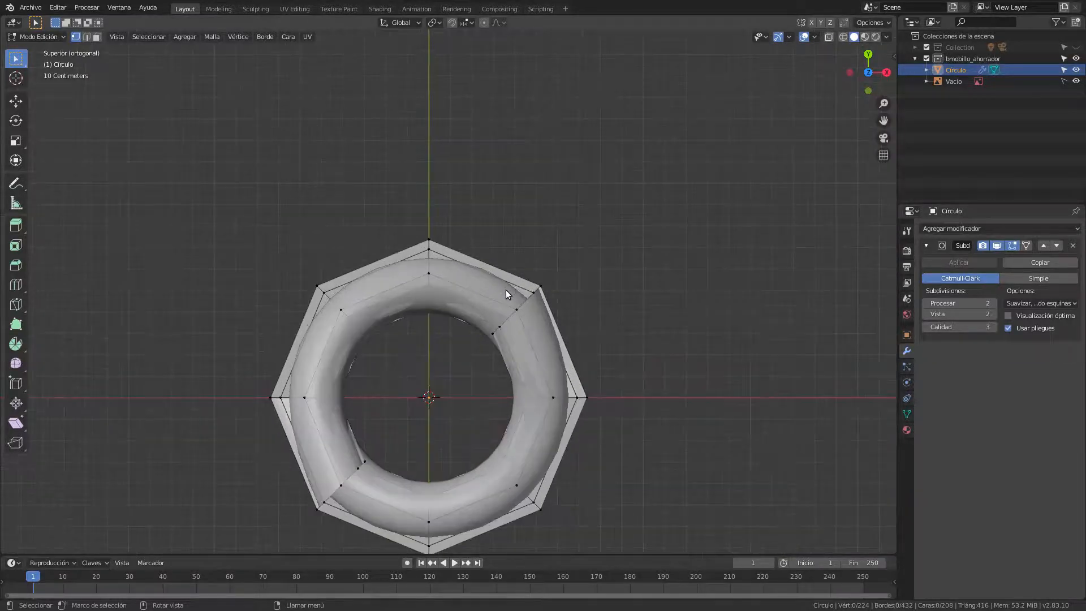
{"action": "middle_click_drag", "start_coordinate": [517, 294], "coordinate": [555, 135], "text": "shift"}
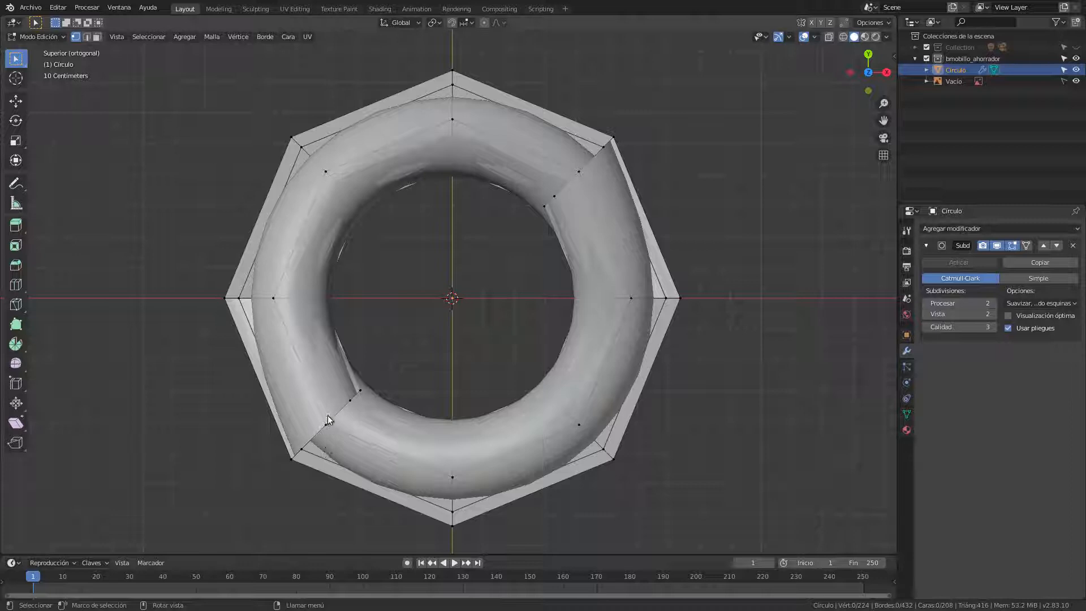
{"action": "middle_click_drag", "start_coordinate": [337, 419], "coordinate": [372, 382]}
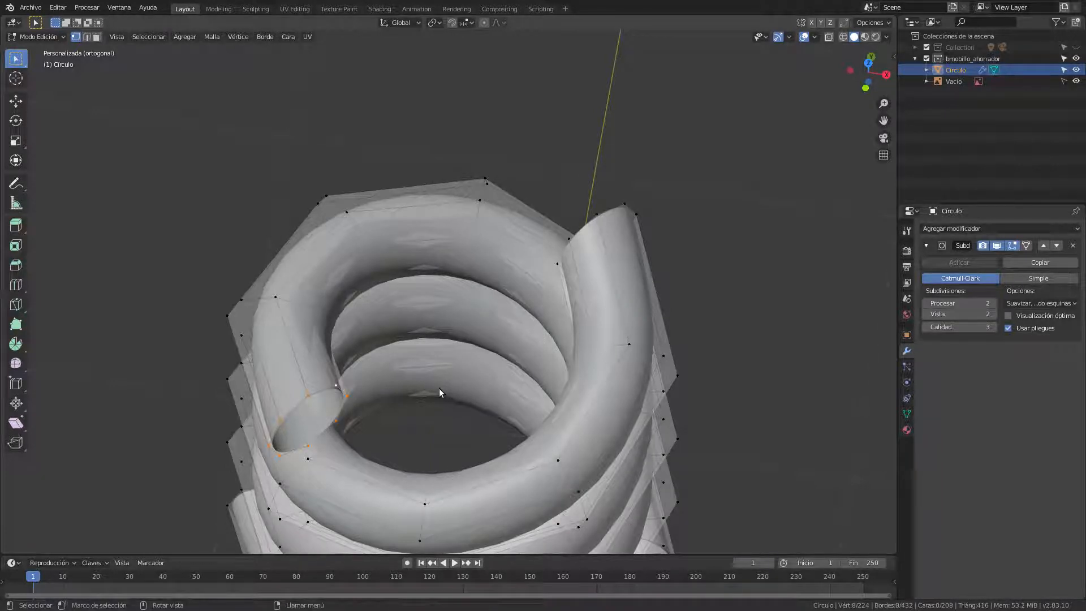
{"action": "left_click", "coordinate": [868, 63]}
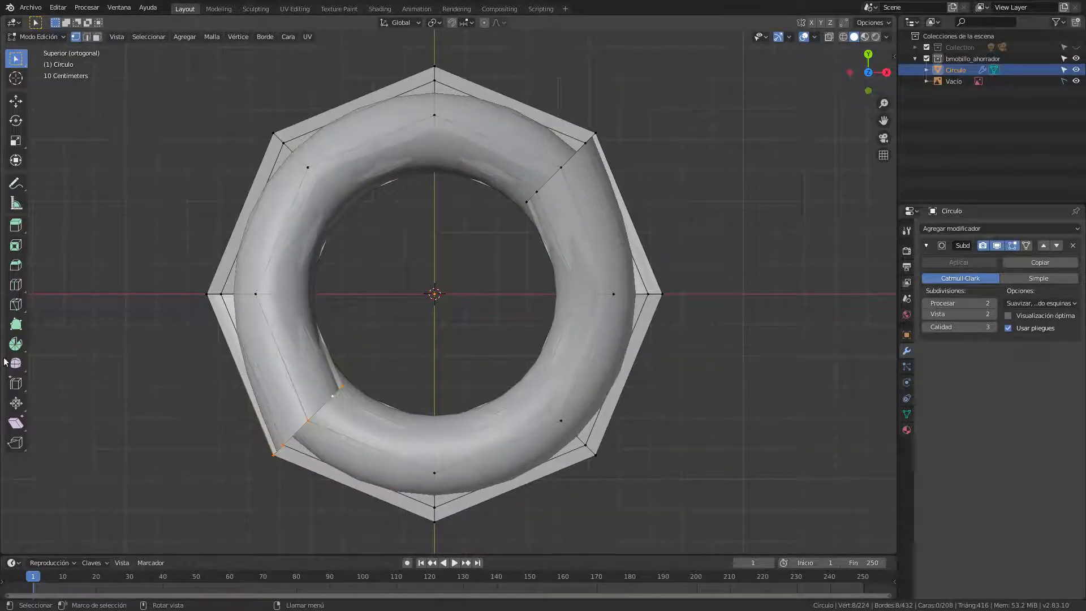
{"action": "left_click_drag", "start_coordinate": [15, 343], "coordinate": [66, 349]}
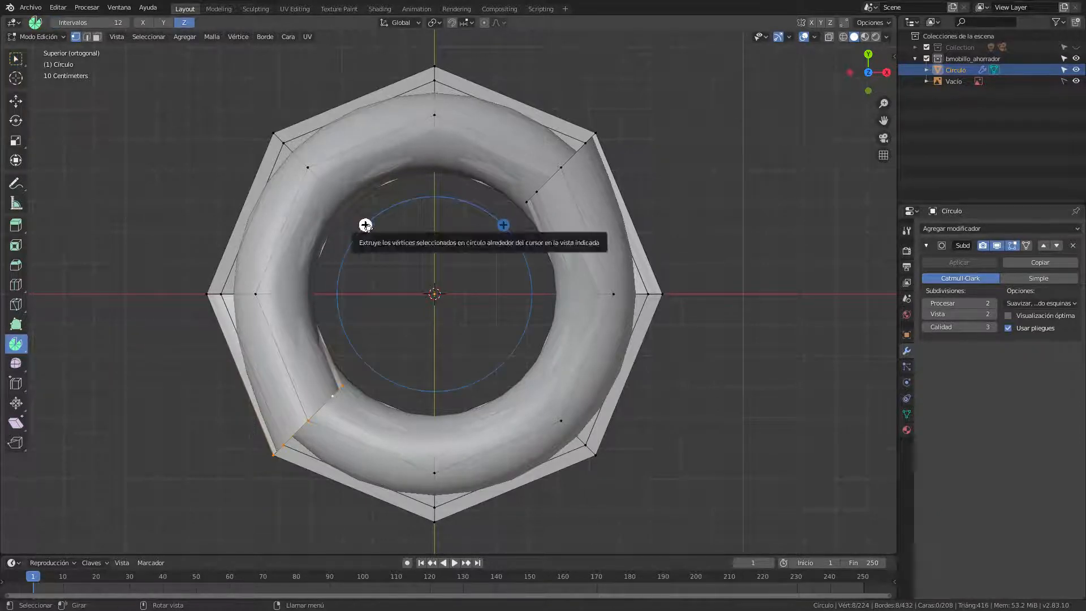
{"action": "left_click_drag", "start_coordinate": [366, 225], "coordinate": [448, 333]}
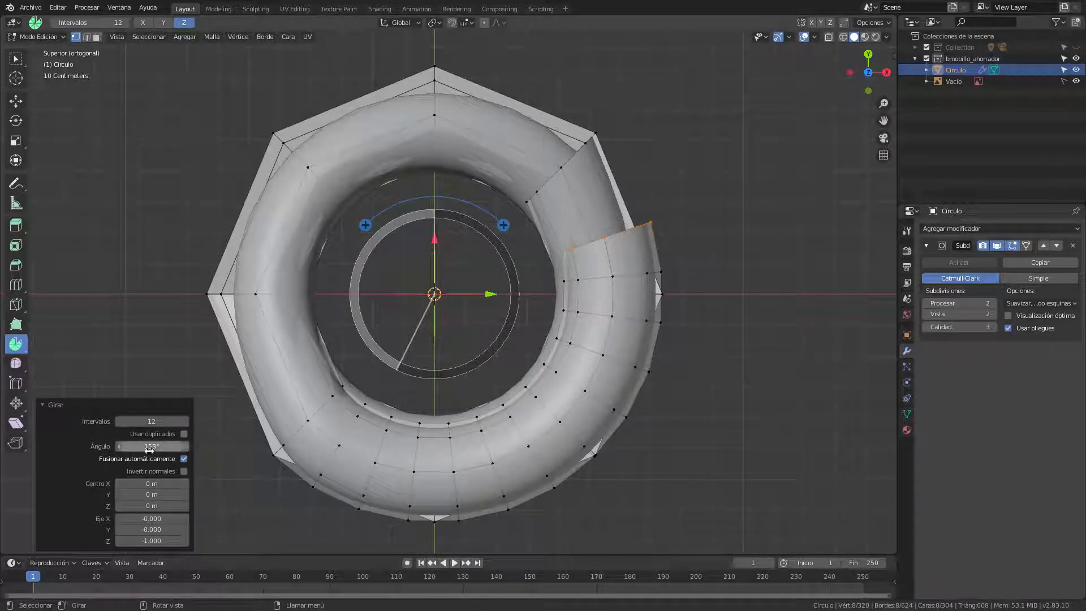
{"action": "left_click", "coordinate": [155, 422]}
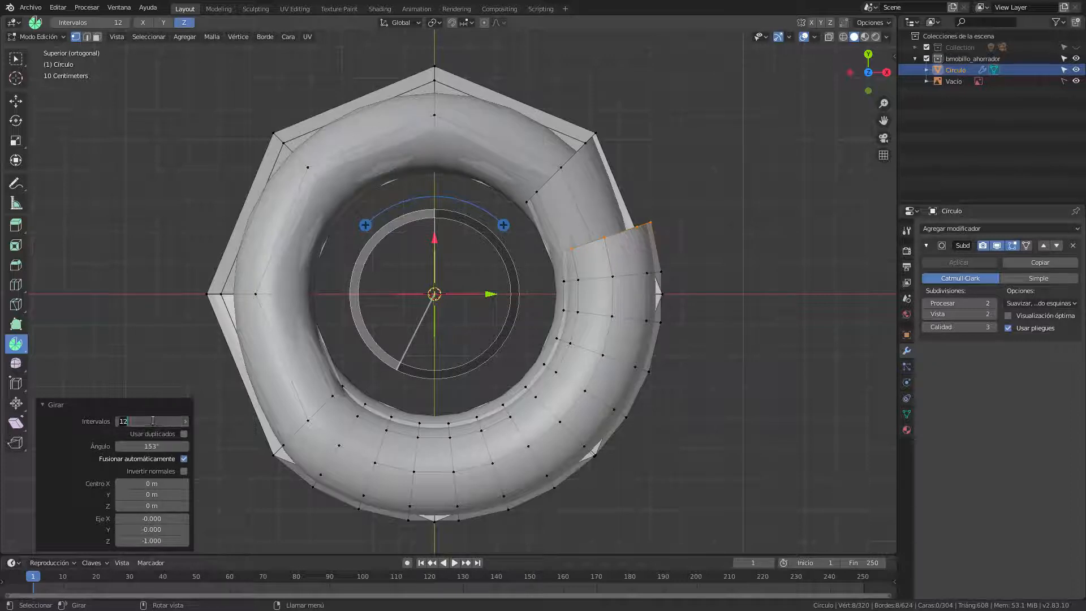
{"action": "type", "text": "3"}
{"action": "key", "text": "Return"}
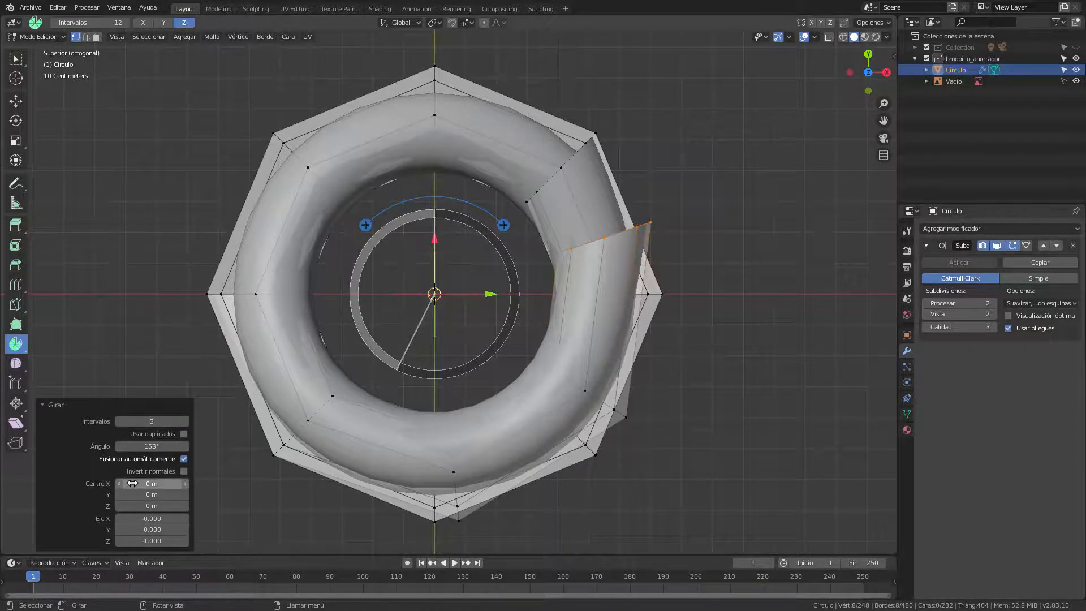
{"action": "mouse_move", "coordinate": [153, 484]}
{"action": "left_mouse_down"}
{"action": "mouse_move", "coordinate": [121, 483]}
{"action": "mouse_move", "coordinate": [170, 496]}
{"action": "mouse_move", "coordinate": [125, 496]}
{"action": "mouse_move", "coordinate": [154, 494]}
{"action": "left_mouse_up"}
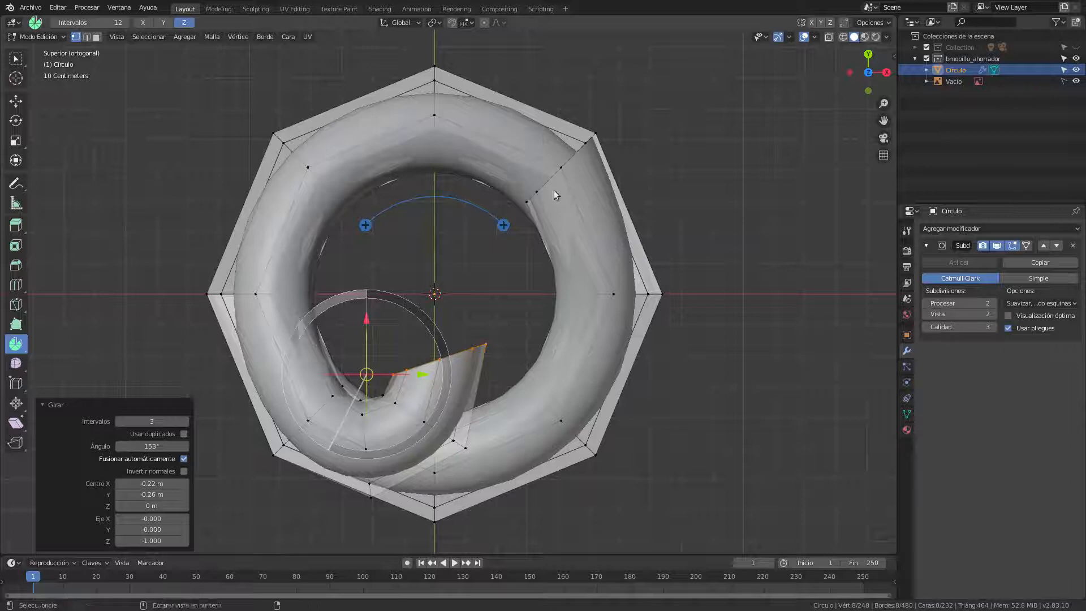
Spin the opposite upper open end loop 152° in 3 steps around a centre at X 0.22 m, Y 0.27 m.
{"action": "key", "text": "alt+a"}
{"action": "left_click", "coordinate": [559, 171], "text": "alt"}
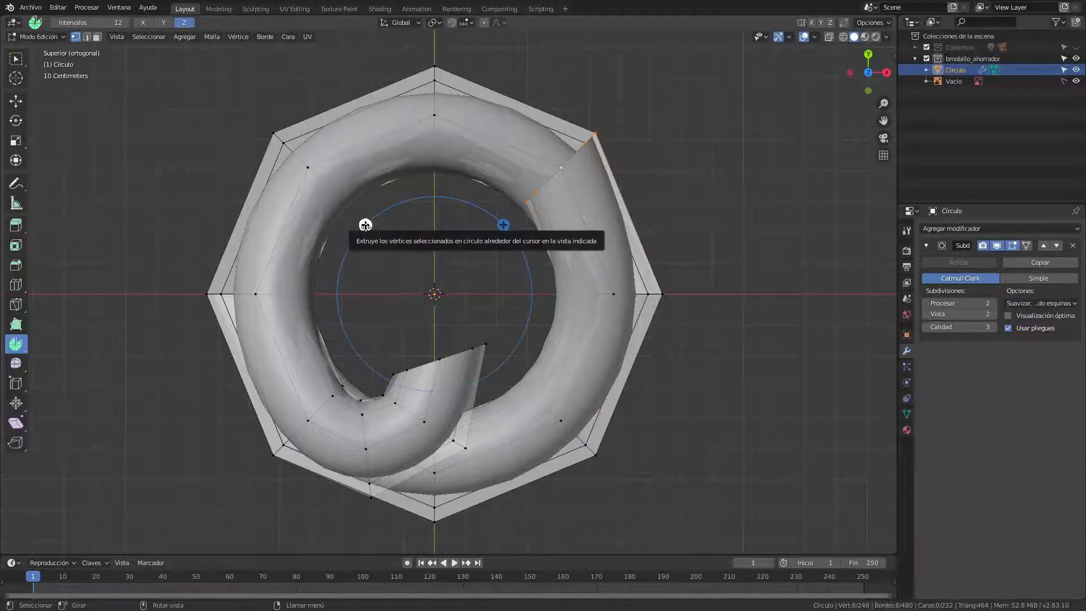
{"action": "left_click_drag", "start_coordinate": [366, 225], "coordinate": [331, 473]}
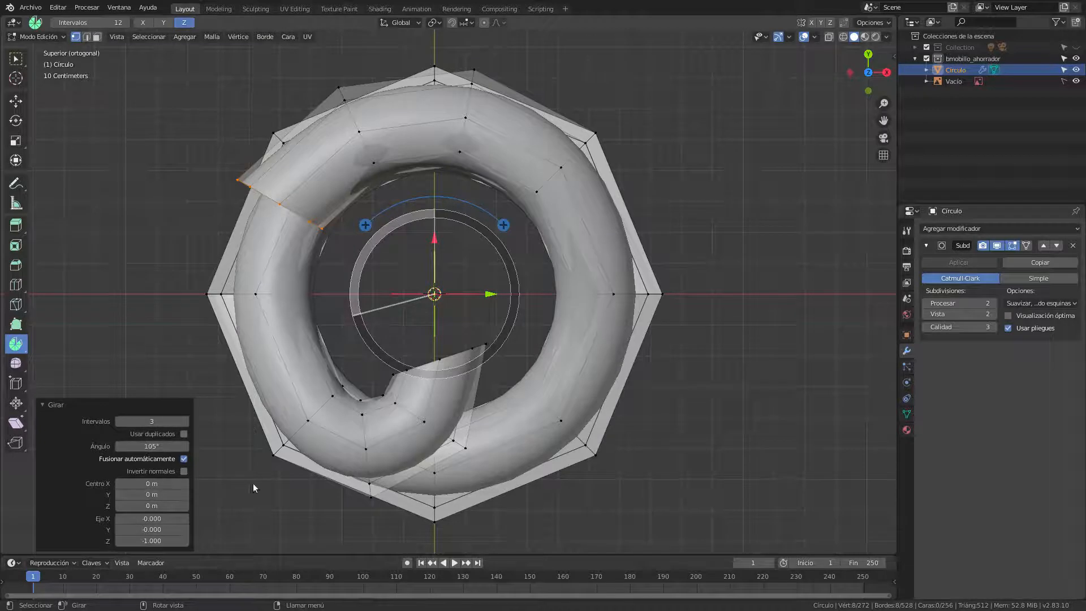
{"action": "left_click", "coordinate": [152, 484]}
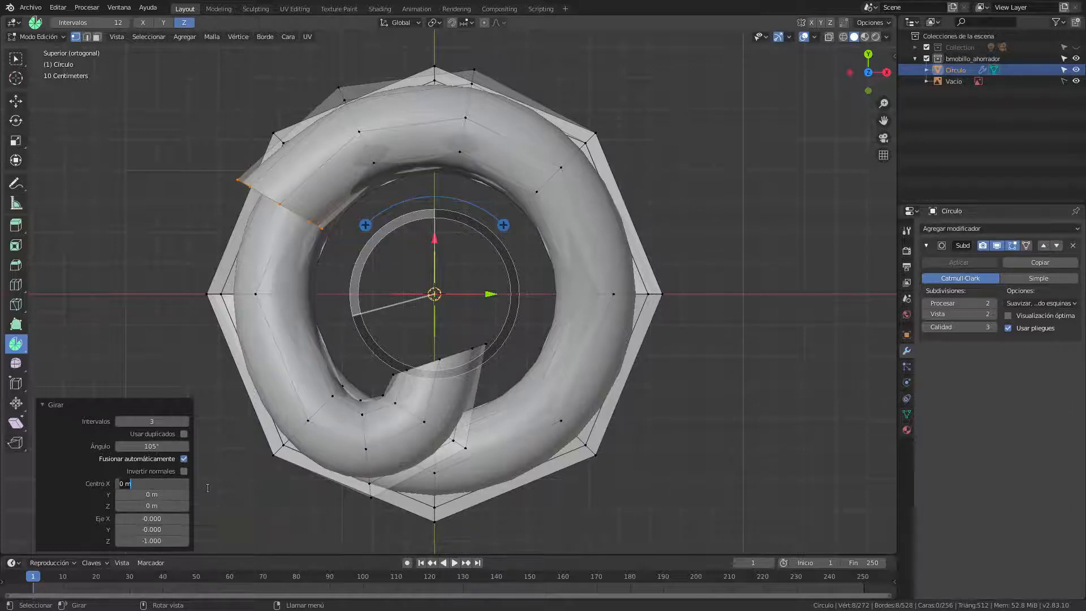
{"action": "type", "text": "0.22"}
{"action": "key", "text": "Return"}
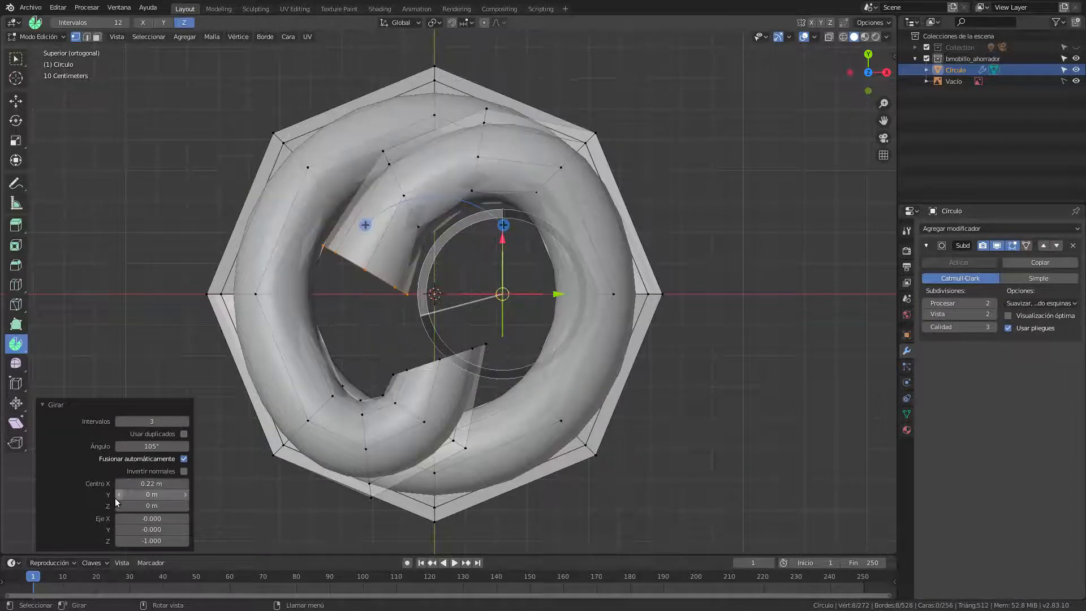
{"action": "left_click", "coordinate": [152, 495]}
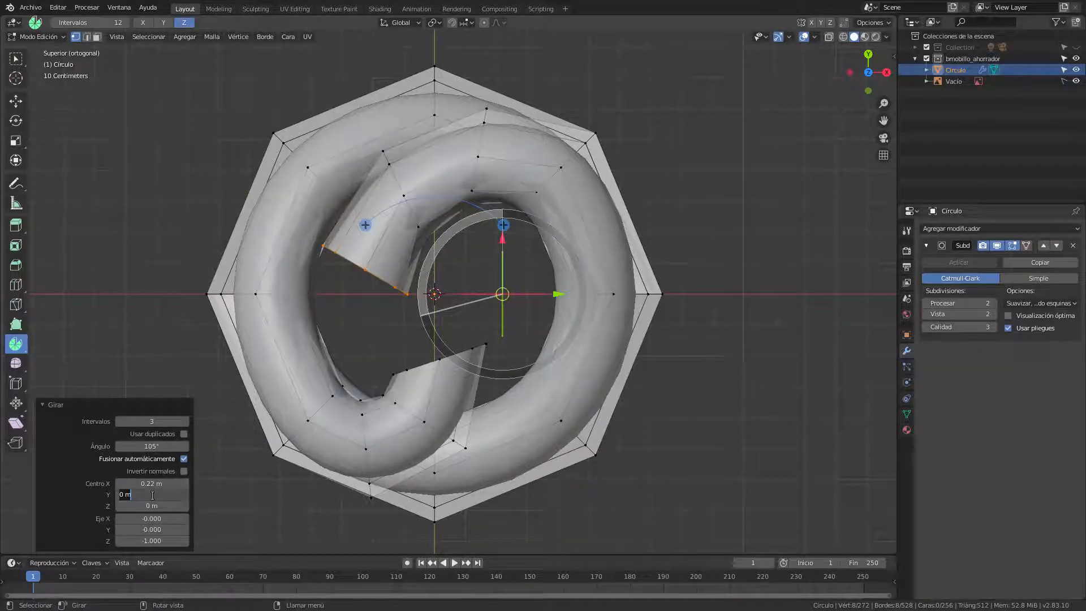
{"action": "type", "text": "0.27"}
{"action": "key", "text": "Return"}
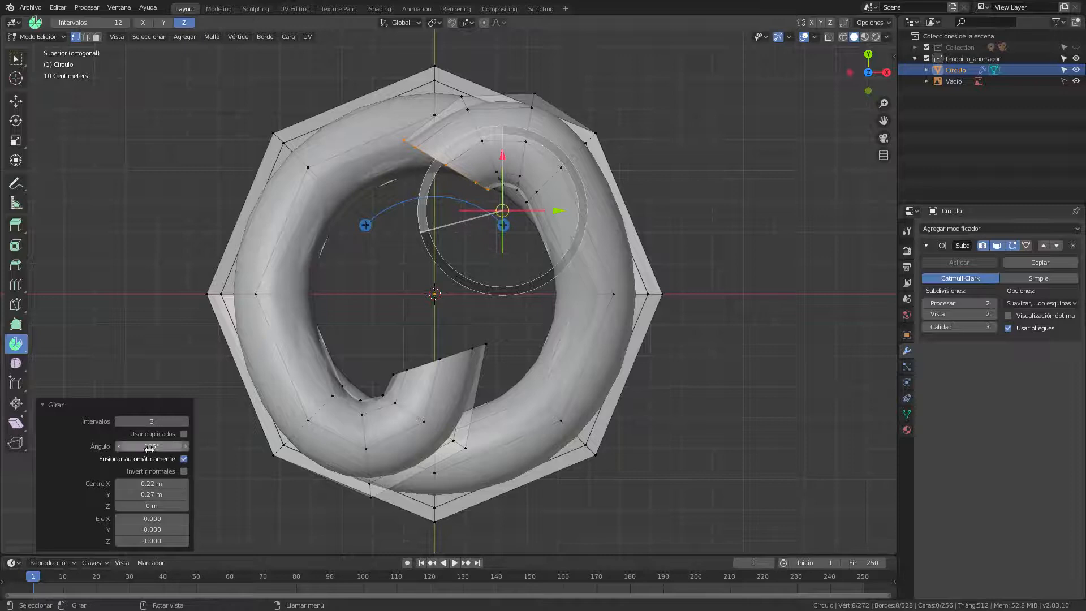
{"action": "left_click_drag", "start_coordinate": [147, 444], "coordinate": [148, 445]}
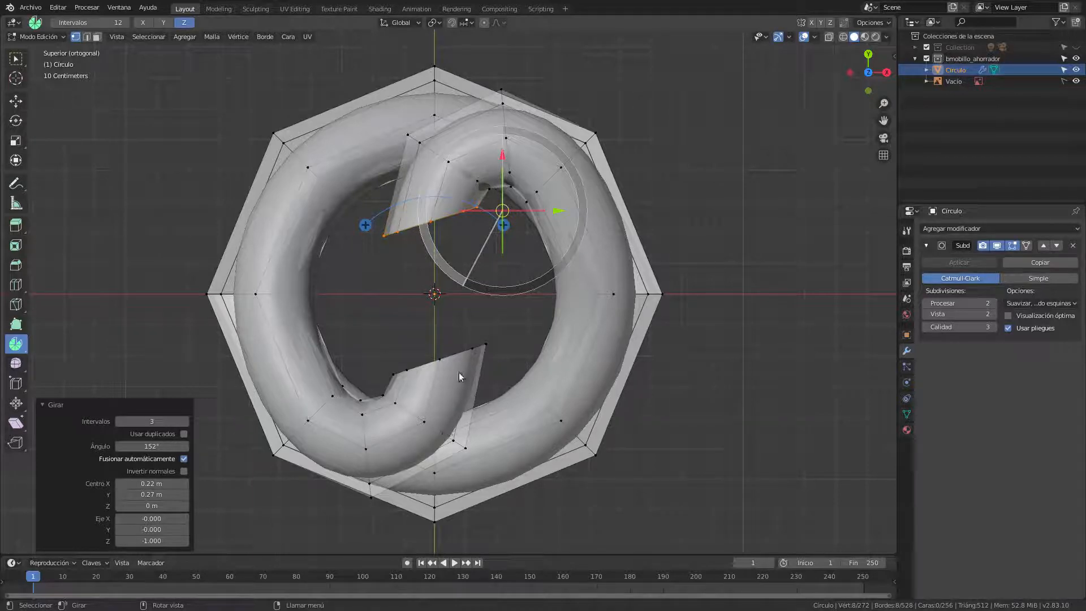
Select both spun open end loops and join them with Bridge Edge Loops (Puentear bucles de bordes).
{"action": "middle_click_drag", "start_coordinate": [572, 366], "coordinate": [606, 338], "text": "shift"}
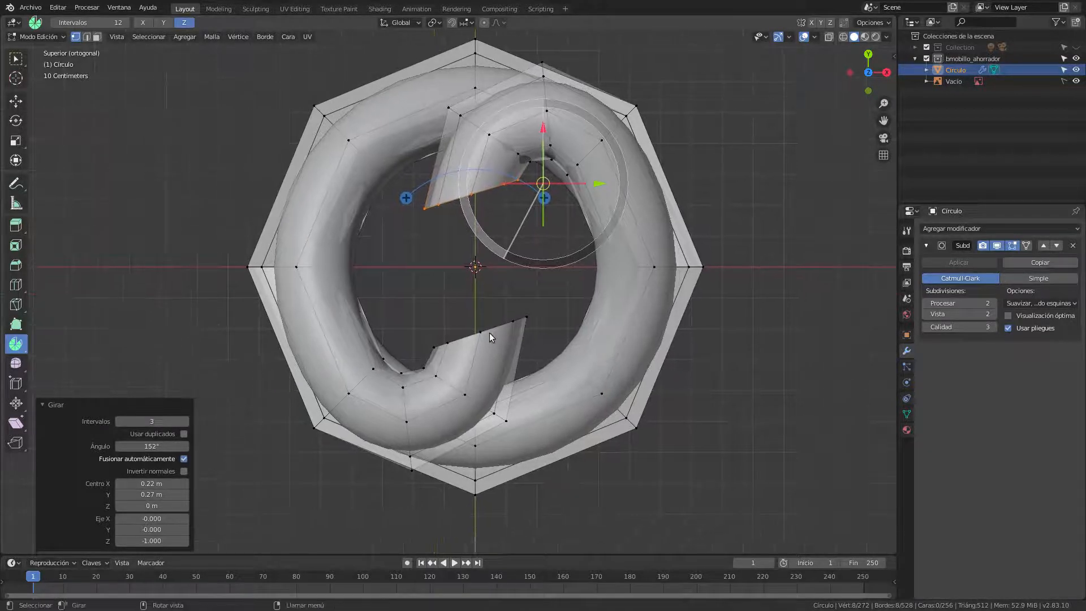
{"action": "left_click", "coordinate": [500, 322], "text": "alt+shift"}
{"action": "middle_click_drag", "start_coordinate": [547, 345], "coordinate": [511, 303]}
{"action": "scroll", "coordinate": [511, 303], "scroll_direction": "down", "scroll_amount": 3}
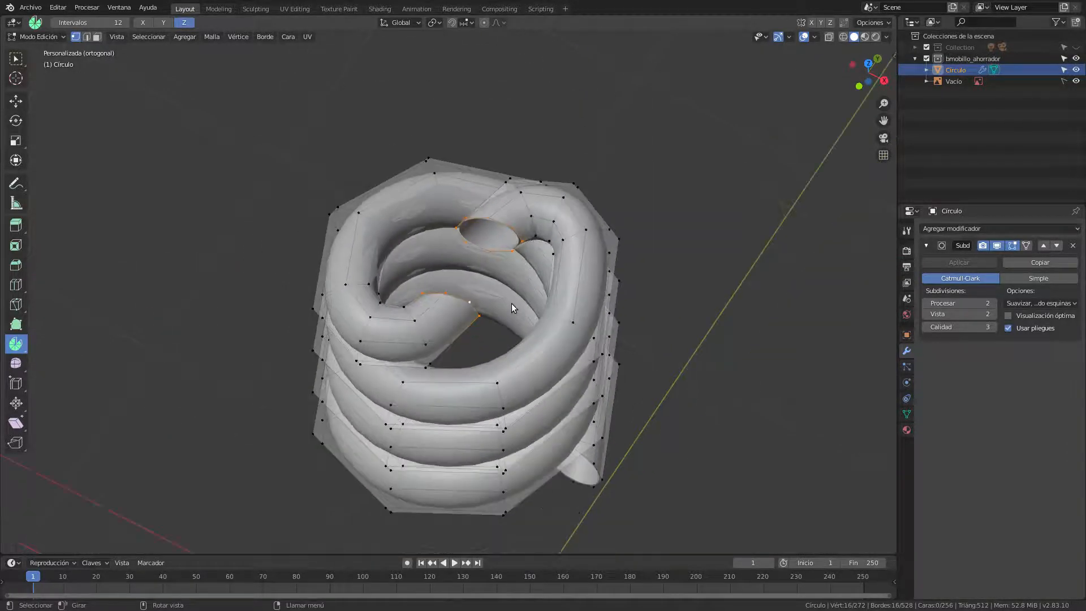
{"action": "left_click", "coordinate": [17, 58]}
{"action": "middle_click_drag", "start_coordinate": [663, 293], "coordinate": [558, 263]}
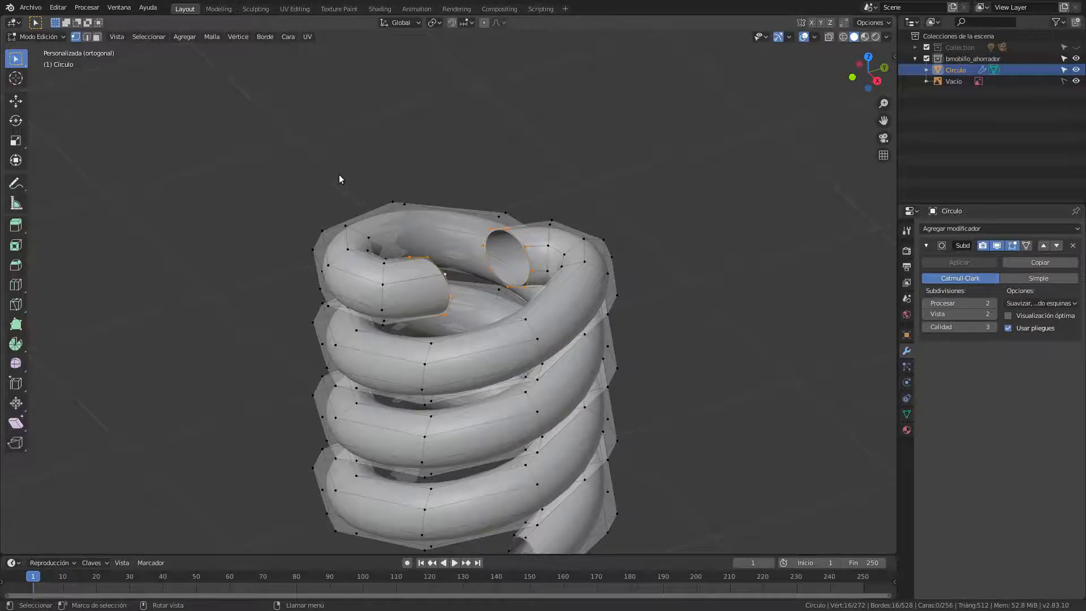
{"action": "key", "text": "ctrl+e"}
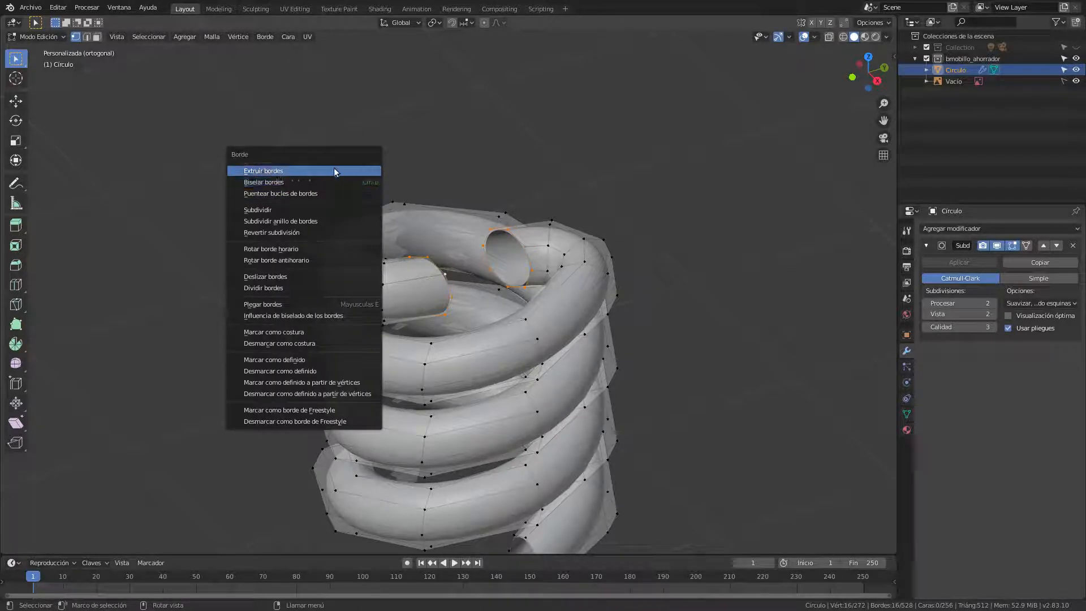
{"action": "left_click", "coordinate": [265, 36]}
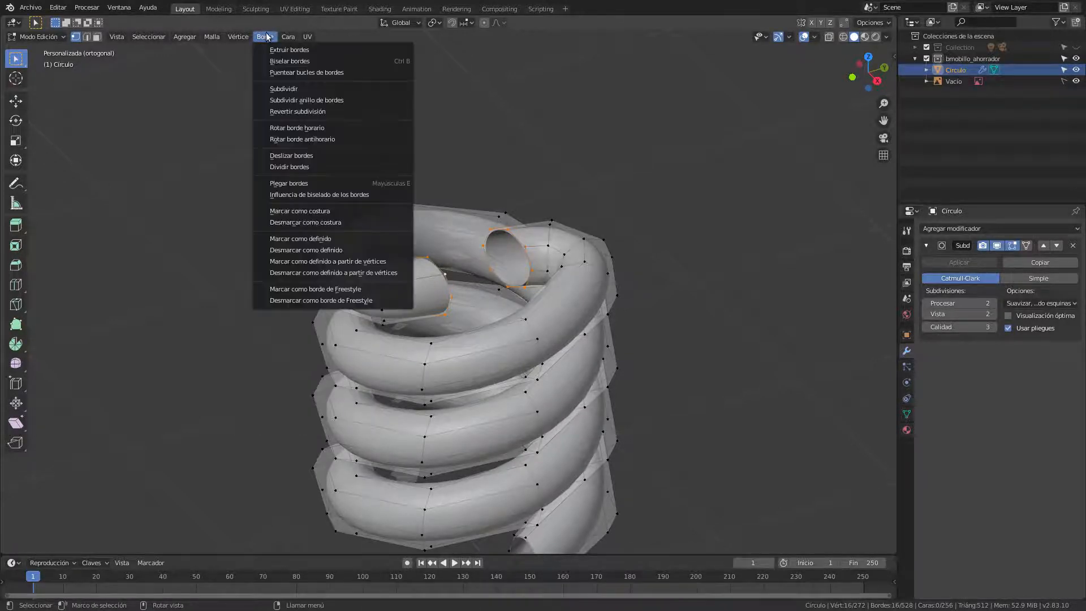
{"action": "left_click", "coordinate": [311, 72]}
From the front view, raise the bridged section along Z toward the tip of the reference bulb.
{"action": "middle_click_drag", "start_coordinate": [522, 242], "coordinate": [590, 331]}
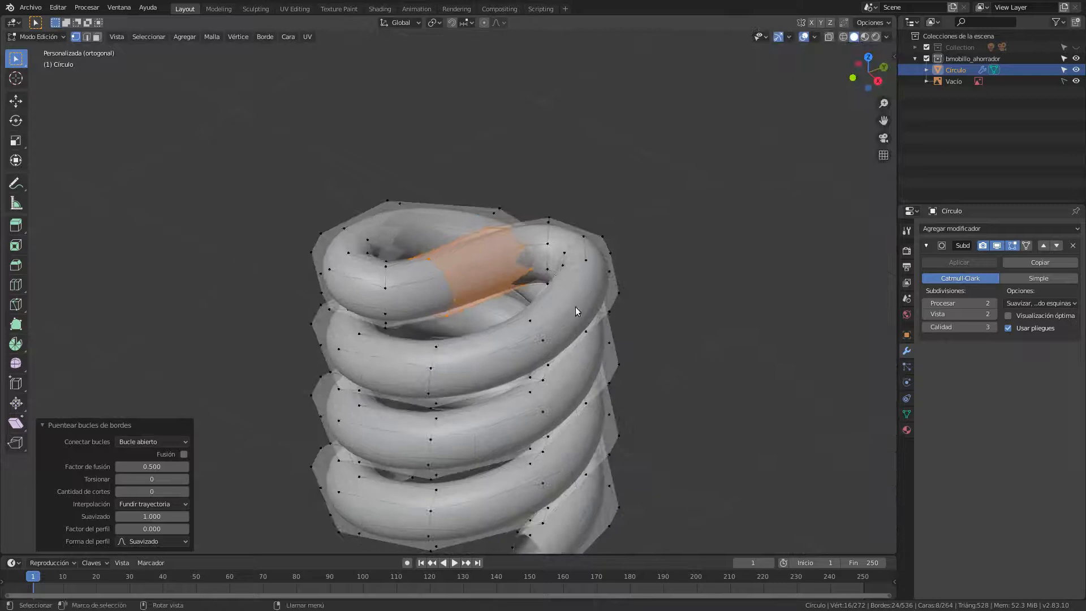
{"action": "scroll", "coordinate": [575, 307], "scroll_direction": "up", "scroll_amount": 4}
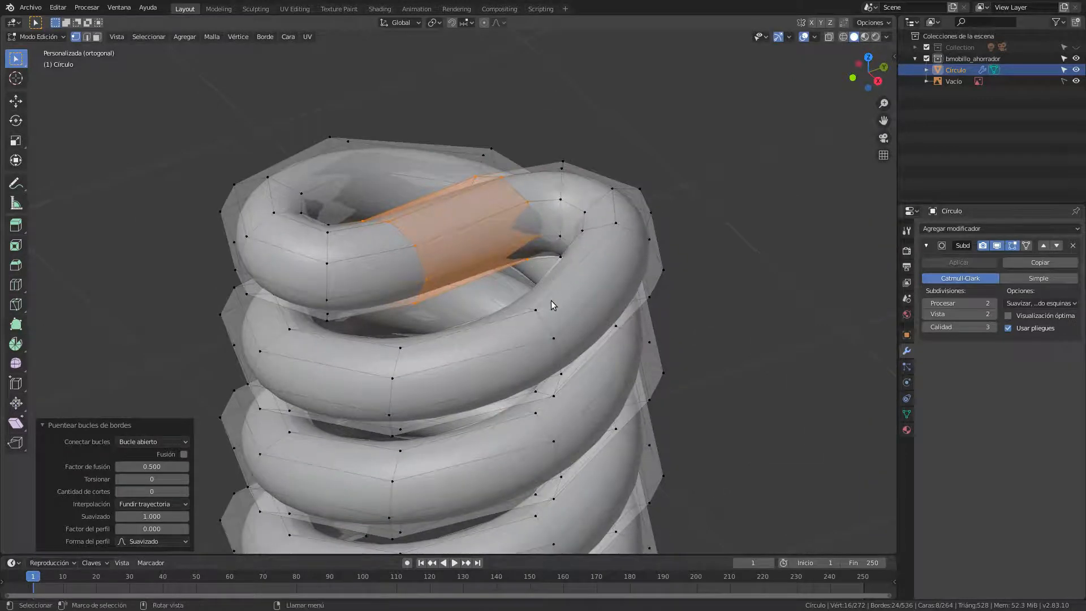
{"action": "key", "text": "KP_1"}
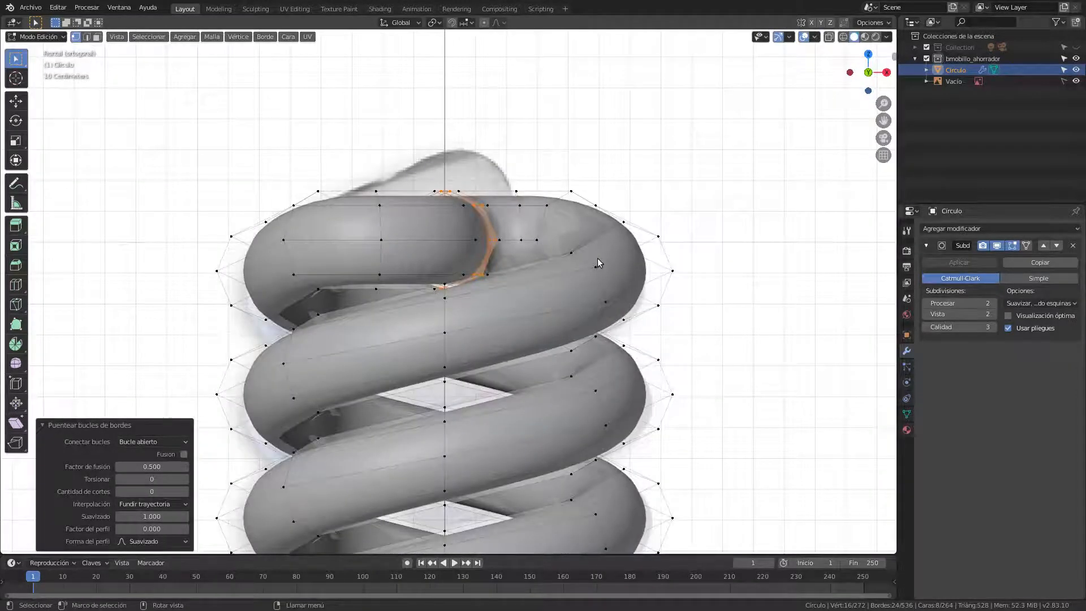
{"action": "key", "text": "g"}
{"action": "key", "text": "z"}
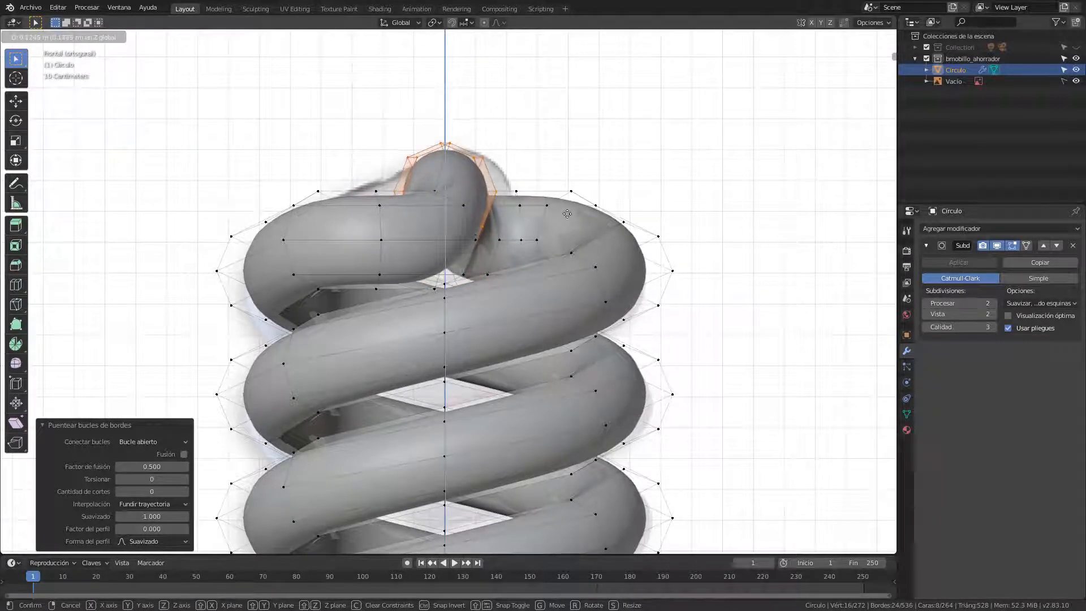
{"action": "left_click", "coordinate": [555, 221]}
{"action": "middle_click_drag", "start_coordinate": [542, 236], "coordinate": [514, 260]}
Select the edge loops on both sides of the bridged section and move them up 0.10163 m along Z.
{"action": "key", "text": "alt+a"}
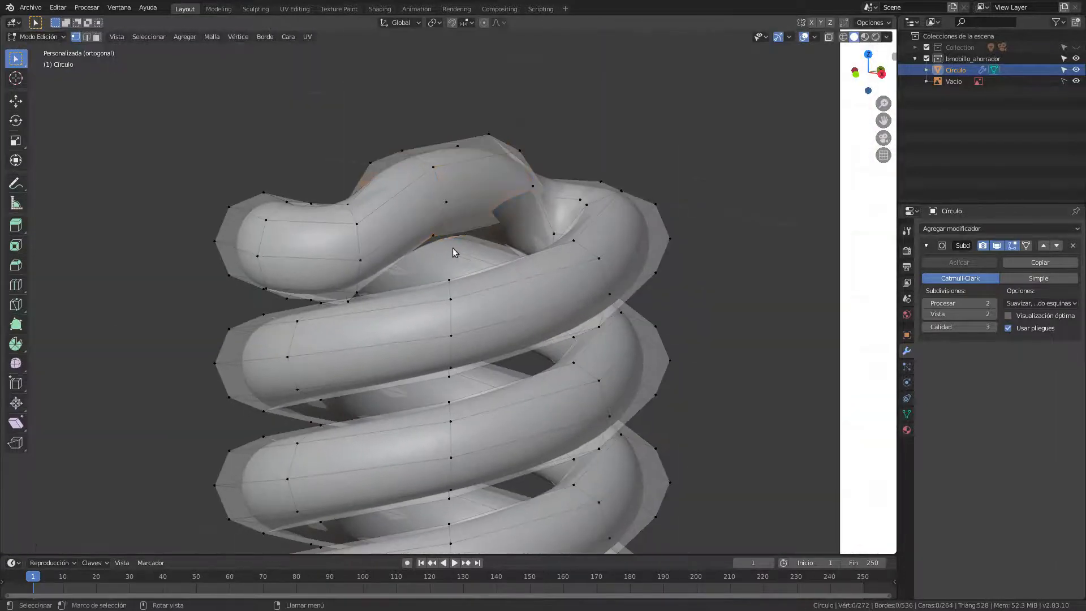
{"action": "middle_click_drag", "start_coordinate": [549, 205], "coordinate": [555, 250]}
{"action": "left_click", "coordinate": [603, 188], "text": "alt"}
{"action": "middle_click_drag", "start_coordinate": [603, 189], "coordinate": [592, 215]}
{"action": "key", "text": "g"}
{"action": "key", "text": "z"}
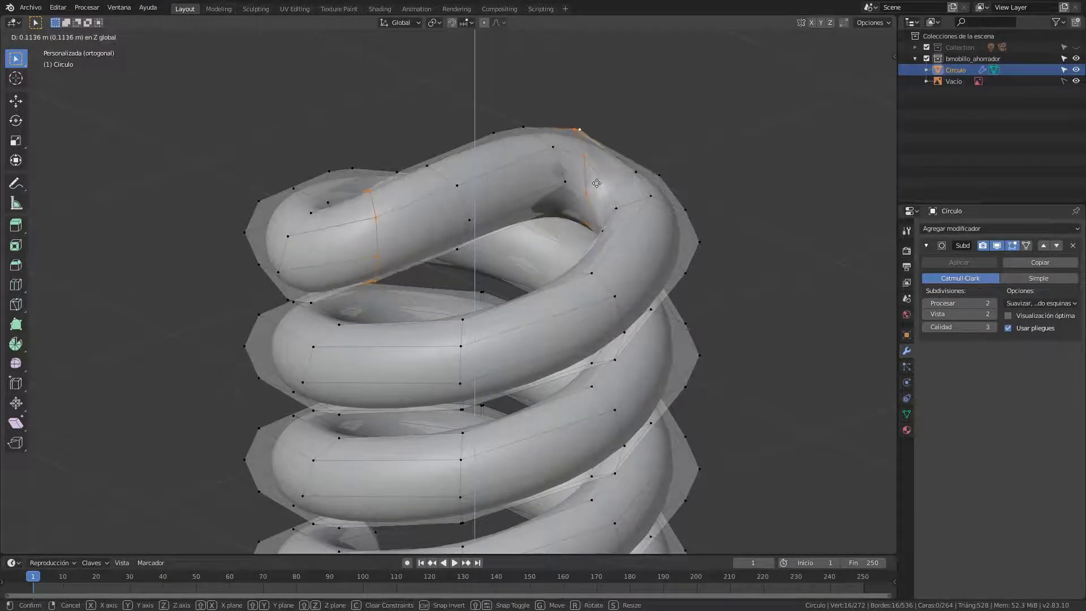
{"action": "left_click", "coordinate": [591, 190]}
{"action": "middle_click_drag", "start_coordinate": [592, 186], "coordinate": [521, 285]}
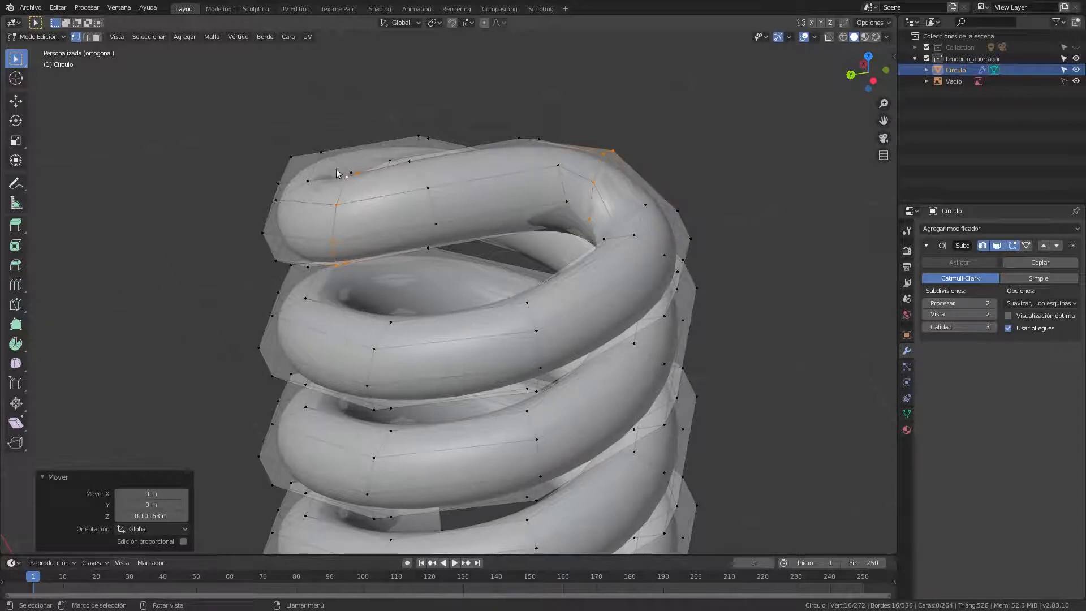
Examine the raised top of the spiral tube from several angles, with and without the editing cage.
{"action": "middle_click_drag", "start_coordinate": [795, 277], "coordinate": [579, 307]}
{"action": "key", "text": "Tab"}
{"action": "key", "text": "Tab"}
{"action": "key", "text": "Tab"}
{"action": "middle_click_drag", "start_coordinate": [576, 268], "coordinate": [558, 290]}
{"action": "key", "text": "Tab"}
{"action": "middle_click_drag", "start_coordinate": [526, 233], "coordinate": [479, 288]}
Select the middle edge loop of the bridged top section and slide it slightly along the tube.
{"action": "key", "text": "alt+a"}
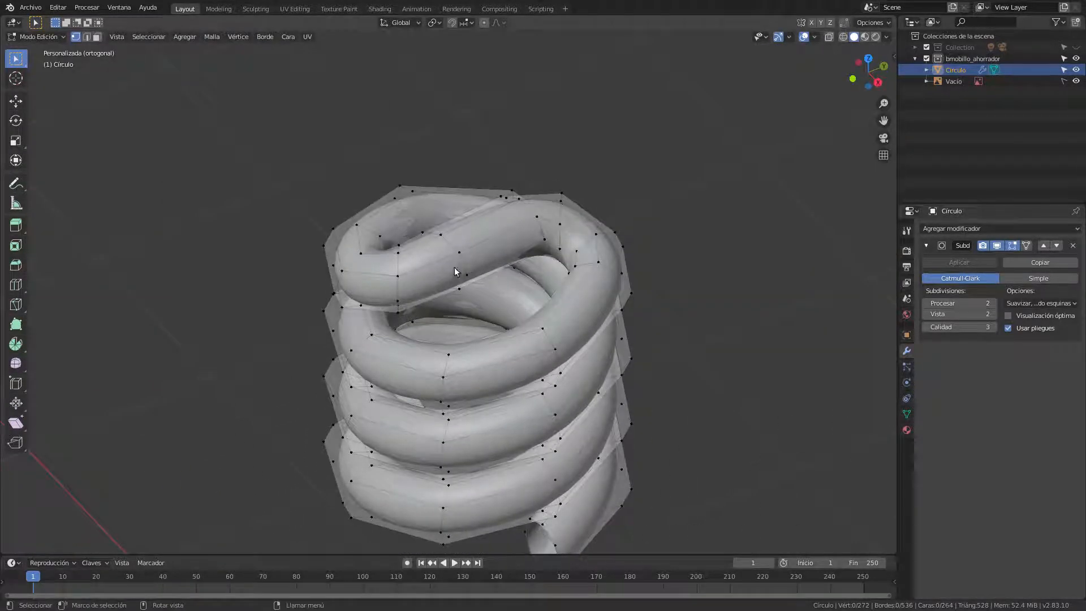
{"action": "left_click", "coordinate": [467, 244], "text": "alt"}
{"action": "key", "text": "g"}
{"action": "key", "text": "g"}
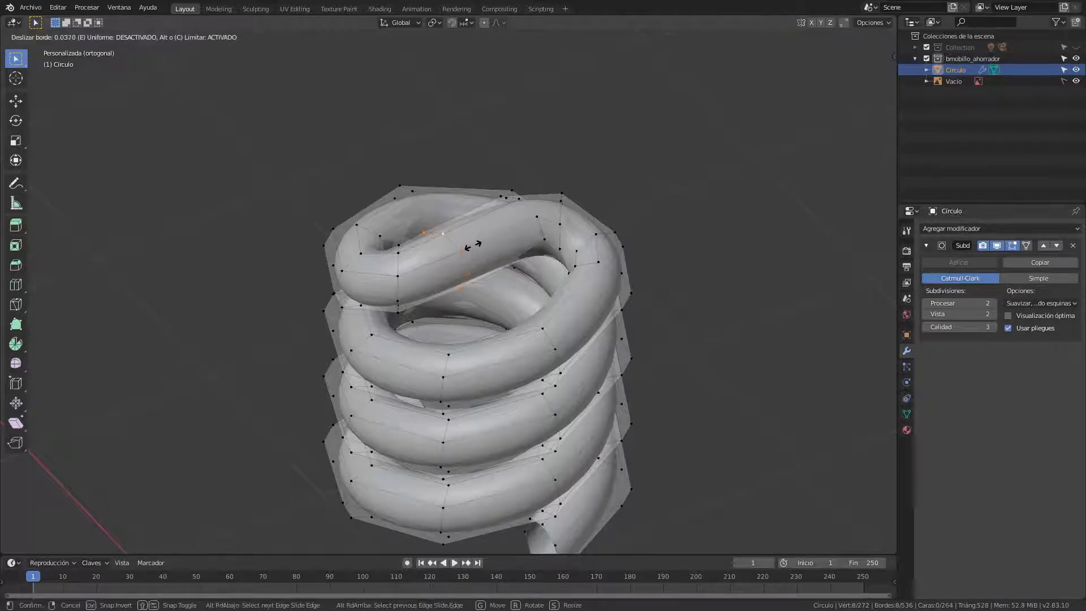
{"action": "left_click", "coordinate": [474, 244]}
Select the bridged section's other edge loop, near the upper bend, and slide it along the tube toward the middle.
{"action": "key", "text": "alt+a"}
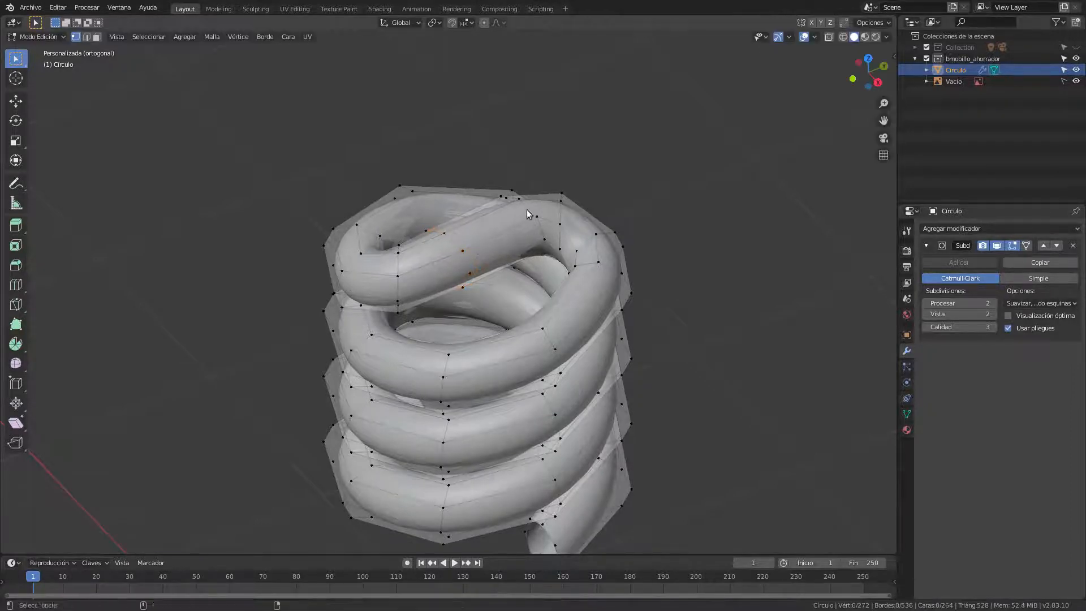
{"action": "left_click", "coordinate": [527, 214], "text": "alt"}
{"action": "key", "text": "g"}
{"action": "key", "text": "g"}
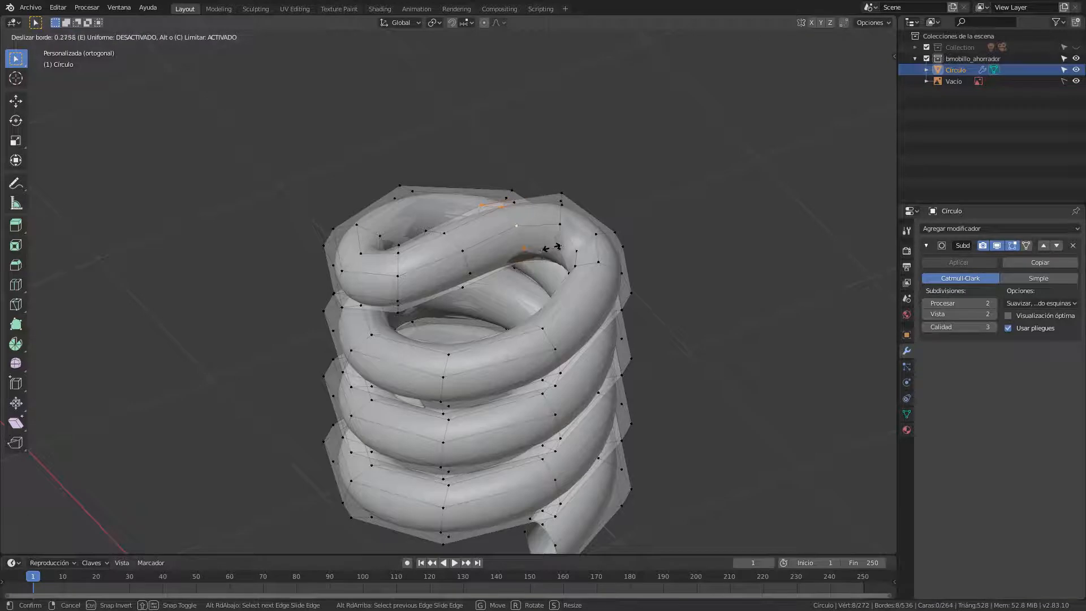
{"action": "left_click", "coordinate": [552, 247]}
Return to Object Mode and save the file bombillo_ahorrador_01.blend.
{"action": "middle_click_drag", "start_coordinate": [464, 324], "coordinate": [493, 290]}
{"action": "key", "text": "Tab"}
{"action": "scroll", "coordinate": [493, 290], "scroll_direction": "down", "scroll_amount": 3}
{"action": "middle_click_drag", "start_coordinate": [638, 287], "coordinate": [507, 307]}
{"action": "key", "text": "ctrl+s"}
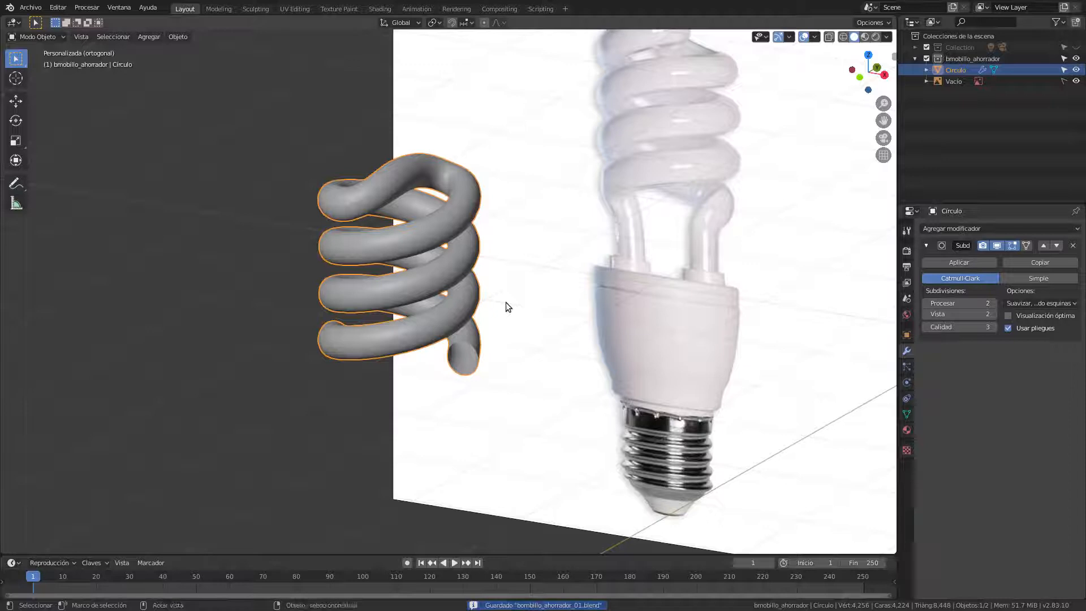
Enter Edit Mode, clear the selection and select the open edge loop at one lower end of the spiral.
{"action": "middle_click_drag", "start_coordinate": [507, 304], "coordinate": [547, 261]}
{"action": "key", "text": "KP_1"}
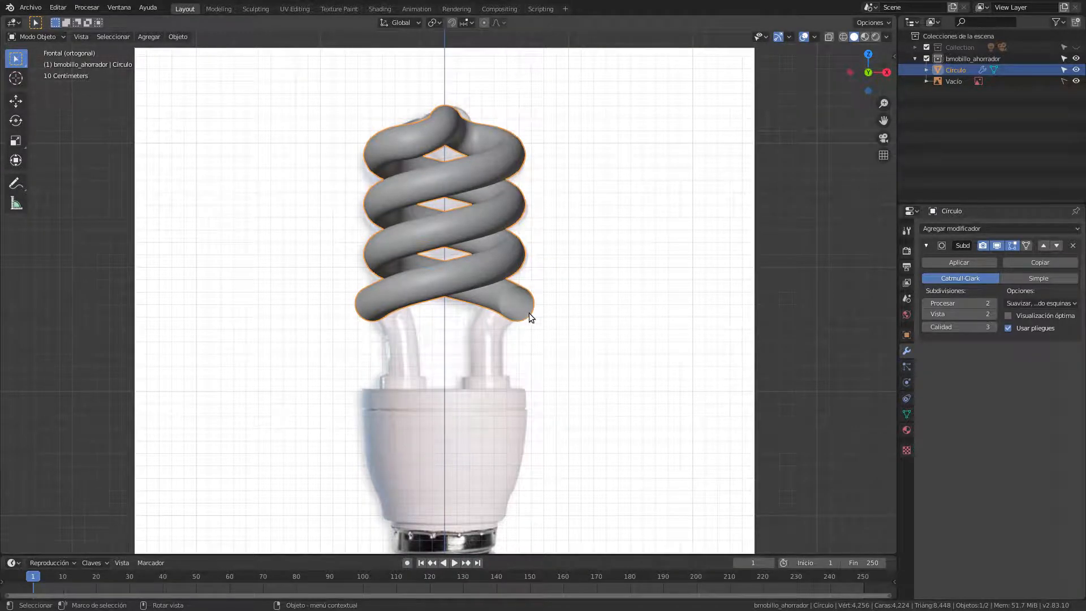
{"action": "key", "text": "Tab"}
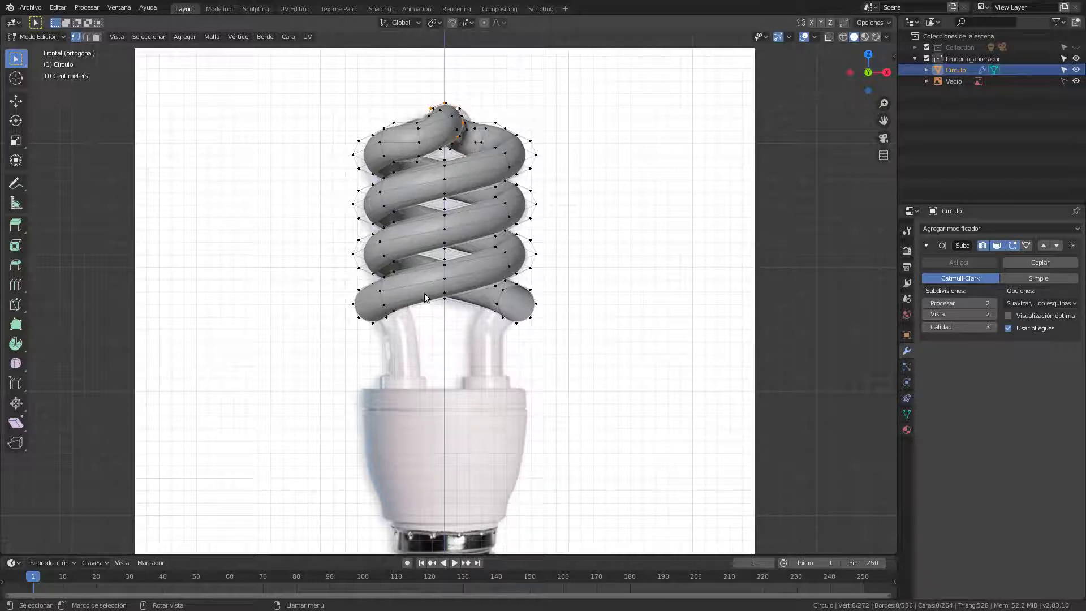
{"action": "key", "text": "alt+a"}
{"action": "middle_click_drag", "start_coordinate": [543, 320], "coordinate": [526, 308]}
{"action": "left_click", "coordinate": [519, 300], "text": "alt"}
{"action": "scroll", "coordinate": [518, 300], "scroll_direction": "up", "scroll_amount": 3}
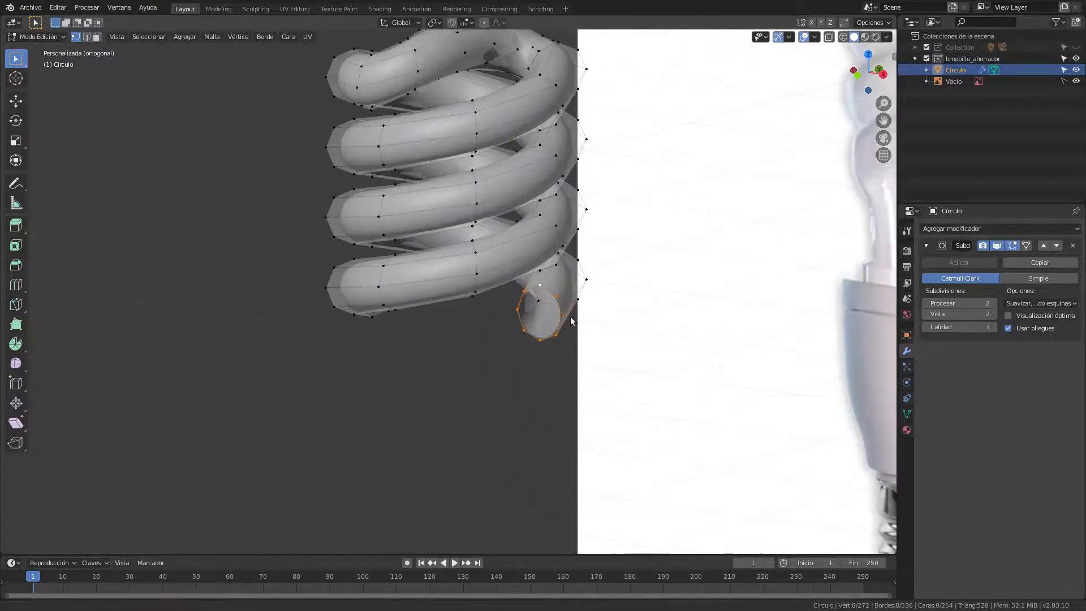
{"action": "scroll", "coordinate": [484, 327], "scroll_direction": "up", "scroll_amount": 2}
{"action": "middle_click_drag", "start_coordinate": [491, 328], "coordinate": [470, 324]}
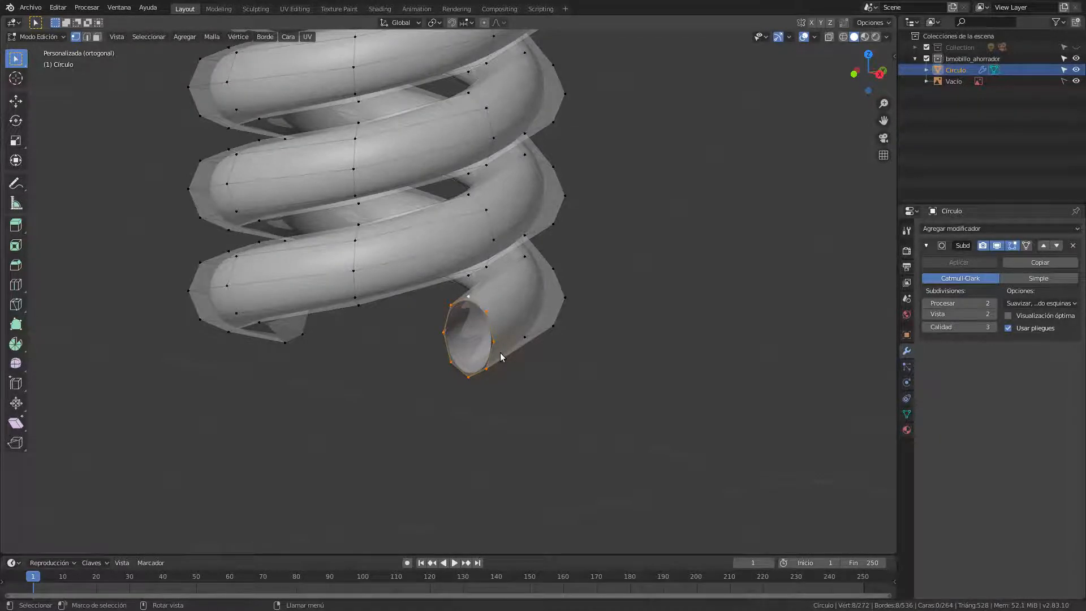
Activate the Spin tool, set its axis to X, and view the spiral from the right side.
{"action": "key", "text": "KP_3"}
{"action": "scroll", "coordinate": [500, 357], "scroll_direction": "down", "scroll_amount": 2}
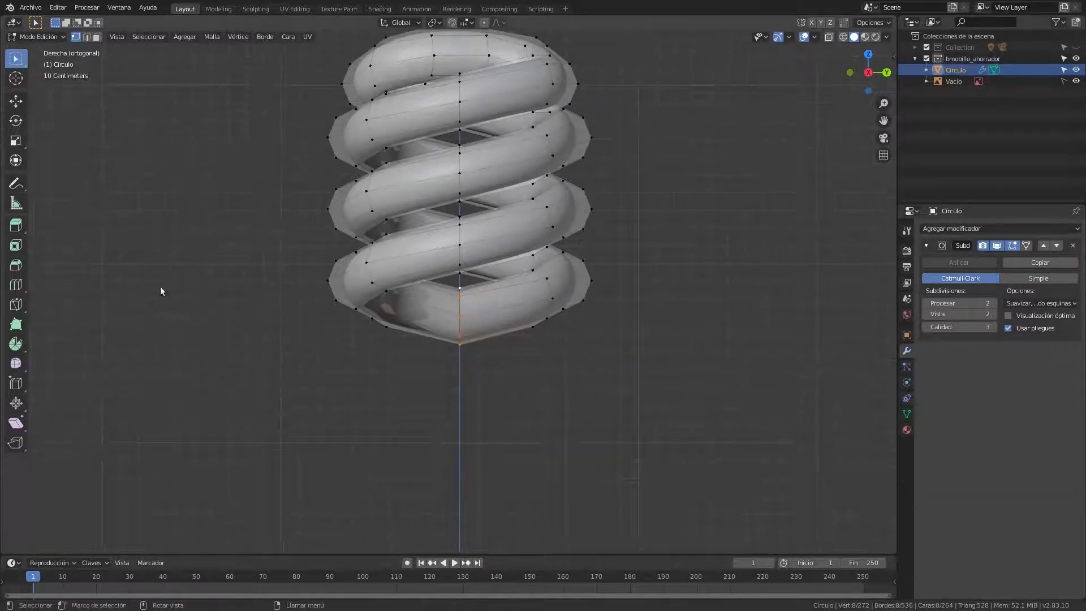
{"action": "left_click", "coordinate": [16, 343]}
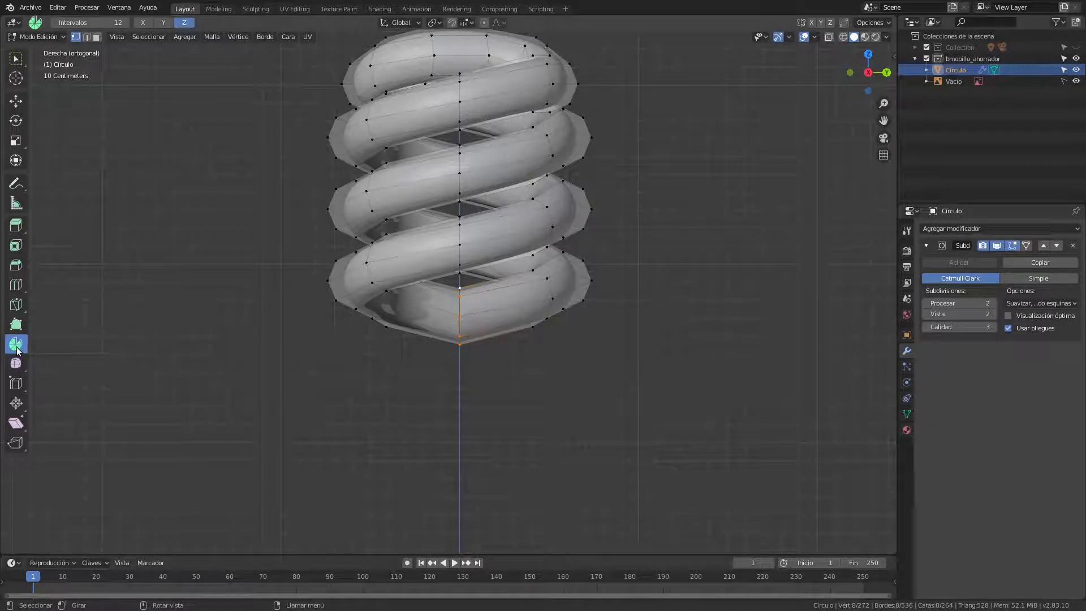
{"action": "middle_click_drag", "start_coordinate": [173, 284], "coordinate": [417, 441]}
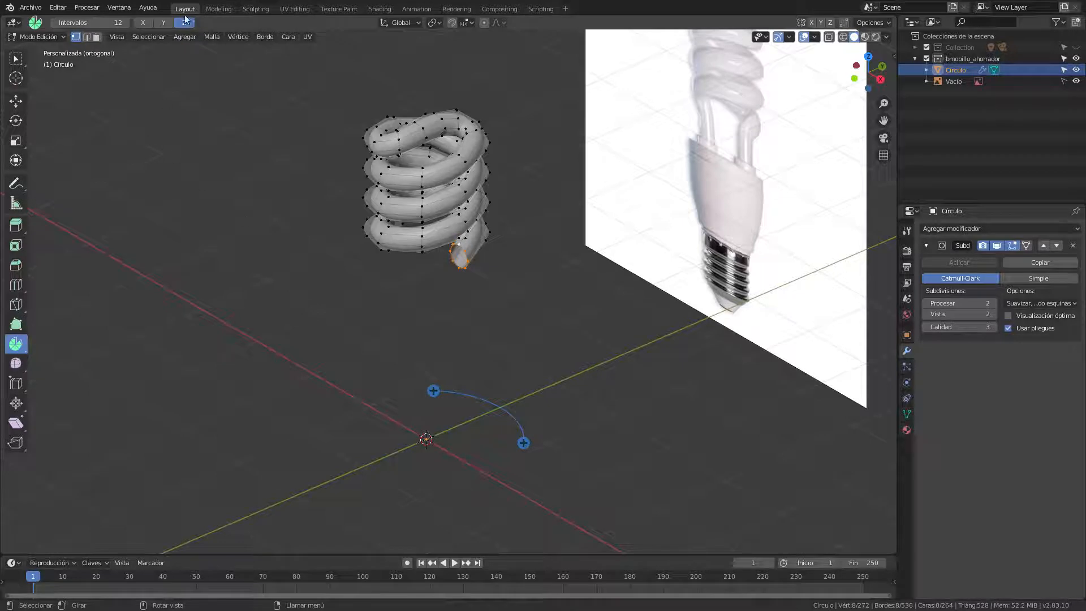
{"action": "left_click", "coordinate": [143, 22]}
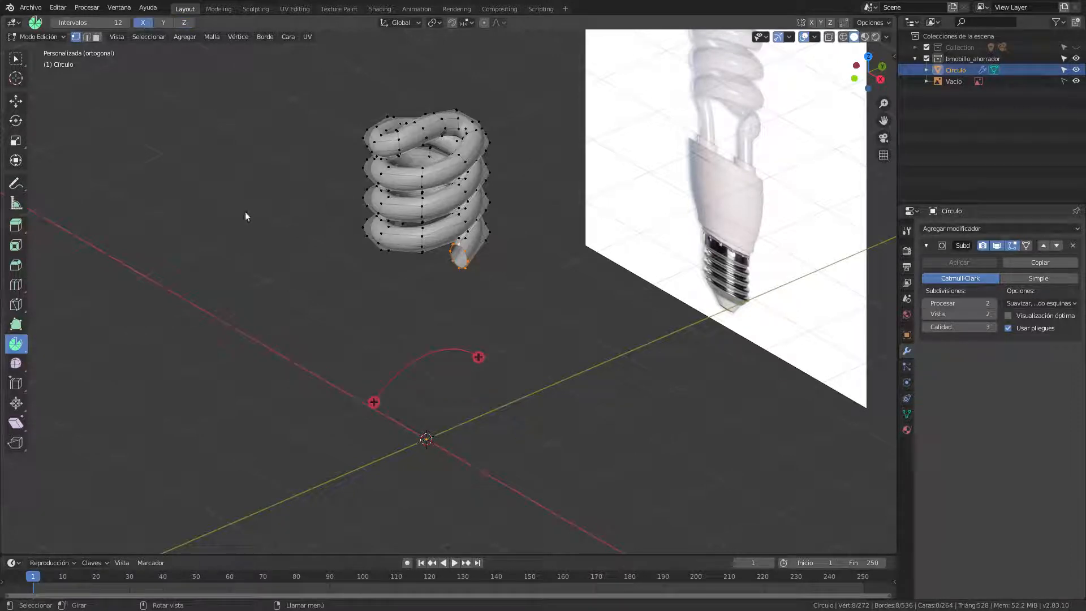
{"action": "key", "text": "KP_3"}
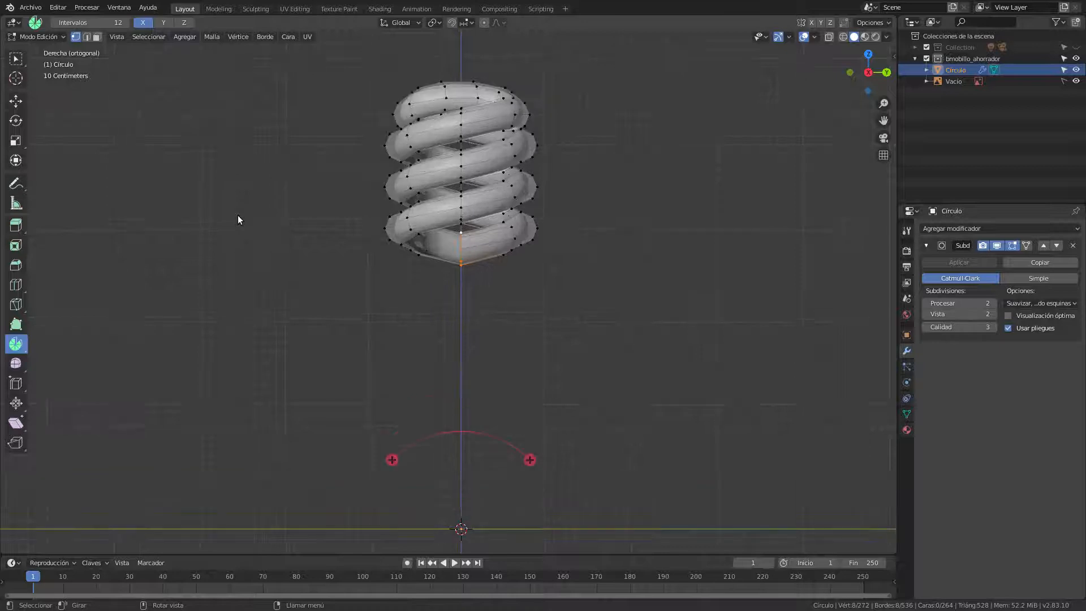
{"action": "scroll", "coordinate": [591, 296], "scroll_direction": "up", "scroll_amount": 2}
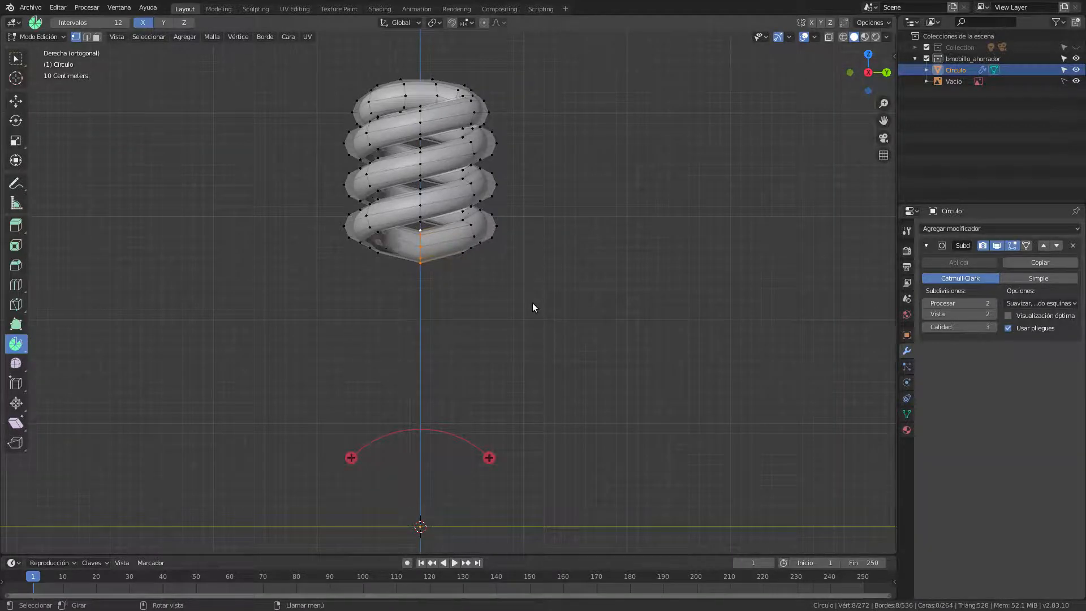
{"action": "scroll", "coordinate": [513, 294], "scroll_direction": "down", "scroll_amount": 1, "text": "shift"}
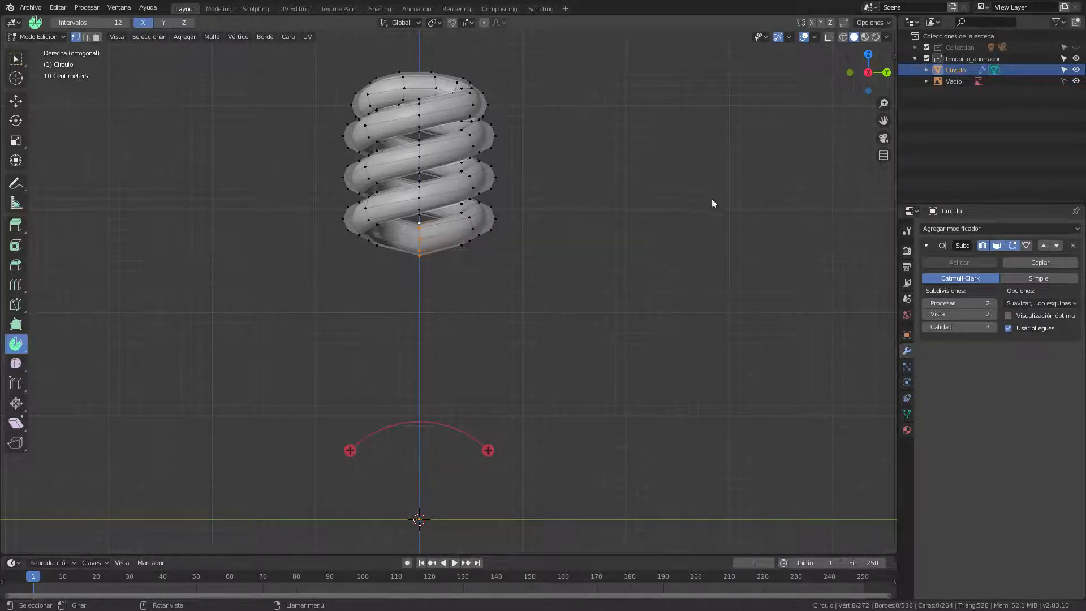
Place the 3D cursor at Z 2.3 m, just below the open lower end of the spiral.
{"action": "key", "text": "n"}
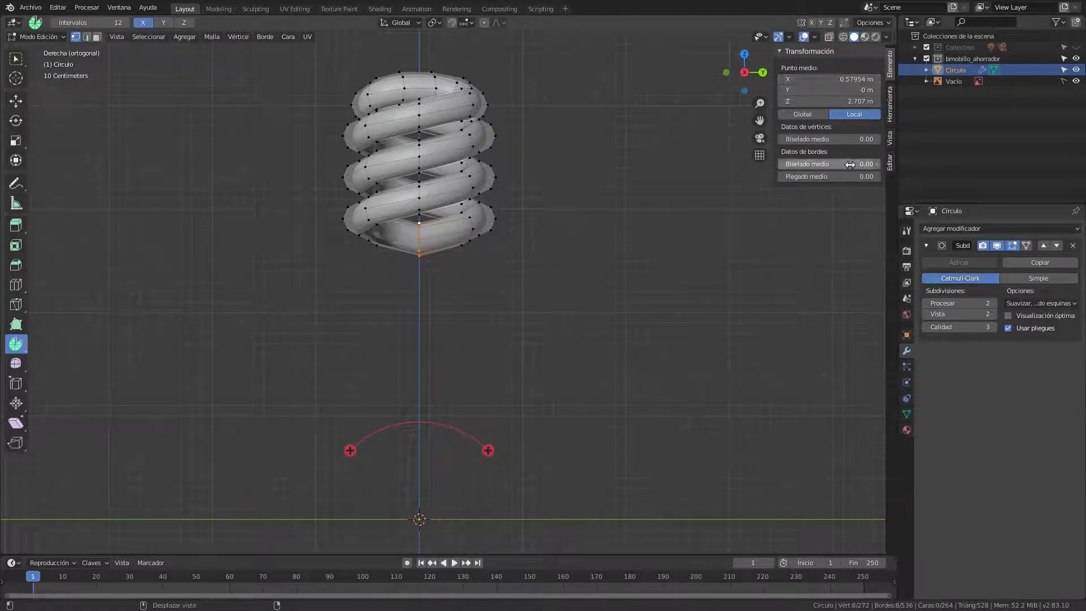
{"action": "left_click", "coordinate": [890, 139]}
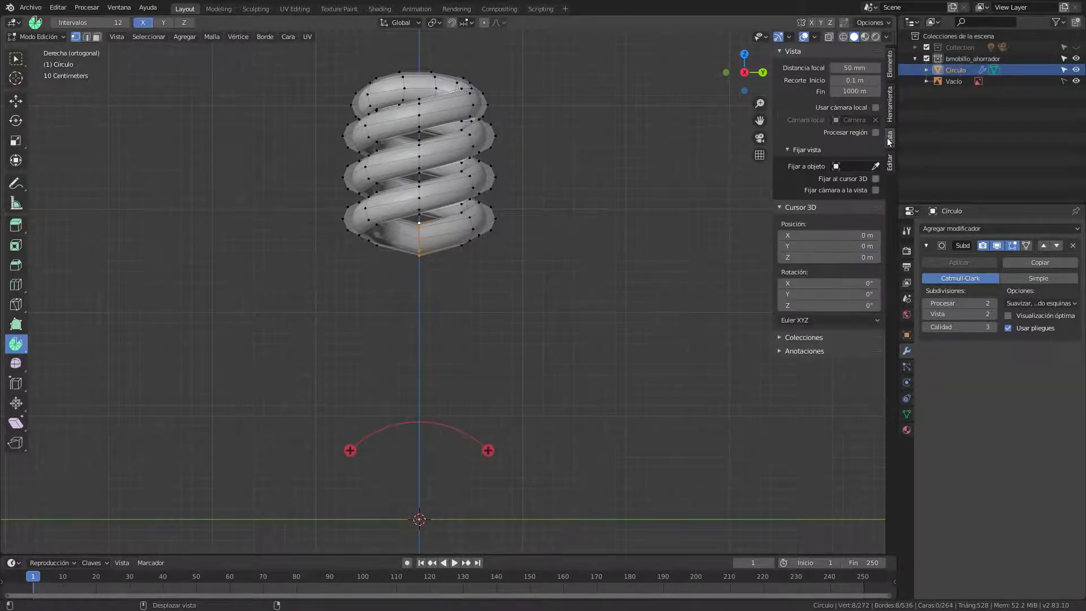
{"action": "left_click_drag", "start_coordinate": [829, 258], "coordinate": [859, 257]}
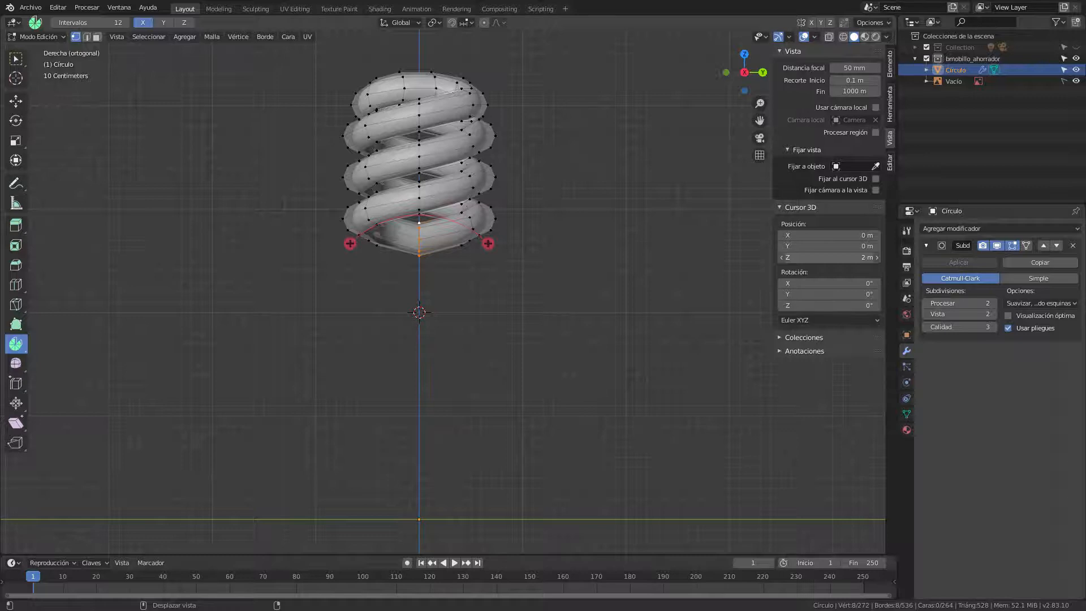
{"action": "scroll", "coordinate": [378, 202], "scroll_direction": "up", "scroll_amount": 4}
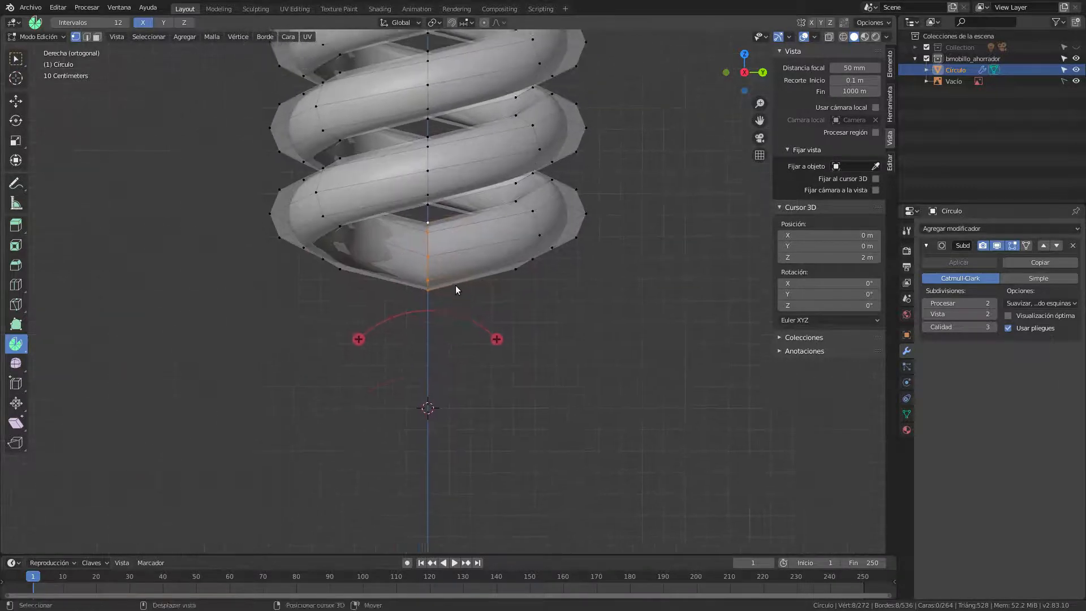
{"action": "scroll", "coordinate": [456, 289], "scroll_direction": "up", "scroll_amount": 2}
{"action": "left_click", "coordinate": [852, 257]}
{"action": "key", "text": "BackSpace"}
{"action": "key", "text": "BackSpace"}
{"action": "type", "text": ".8"}
{"action": "key", "text": "Return"}
{"action": "left_click_drag", "start_coordinate": [852, 257], "coordinate": [849, 257]}
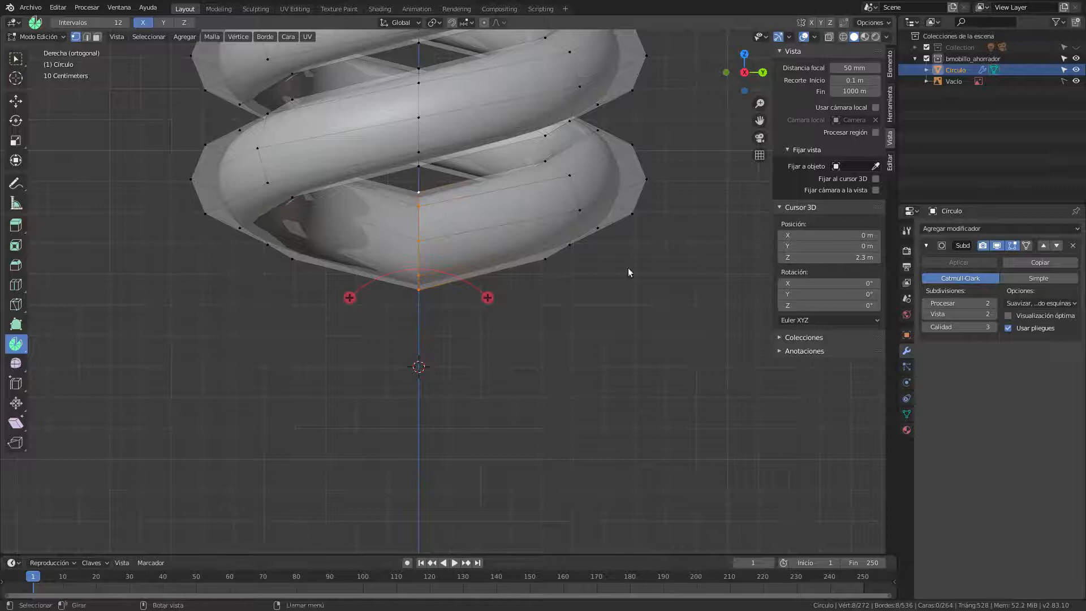
Spin the selected lower end loop downward around X in 3 steps, raising the spin centre to Z 2.47 m.
{"action": "scroll", "coordinate": [491, 324], "scroll_direction": "up", "scroll_amount": 1}
{"action": "middle_click_drag", "start_coordinate": [530, 315], "coordinate": [619, 355], "text": "shift"}
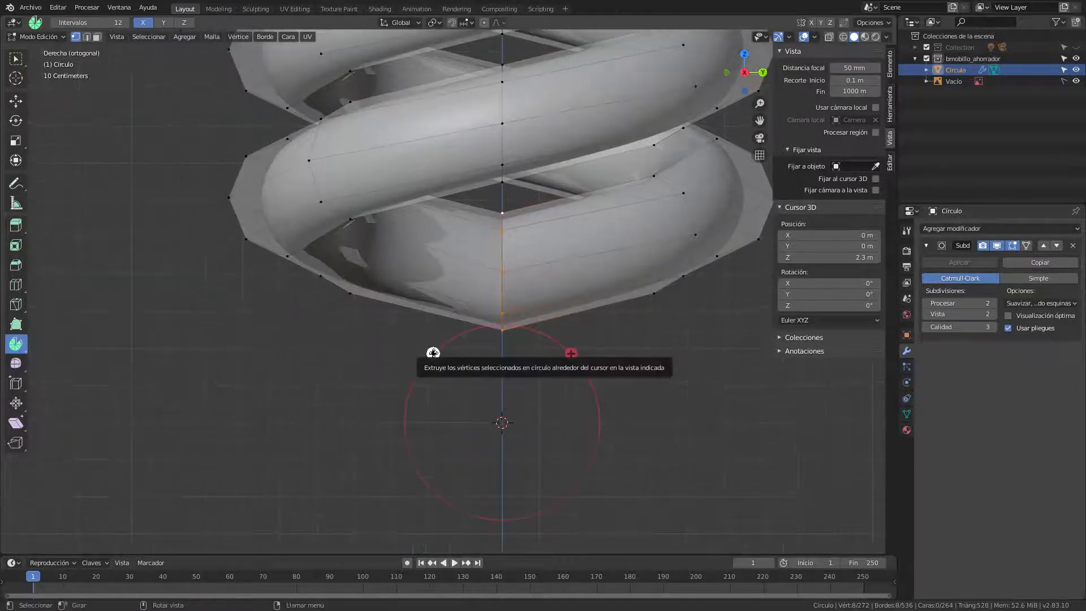
{"action": "left_click_drag", "start_coordinate": [434, 353], "coordinate": [345, 572]}
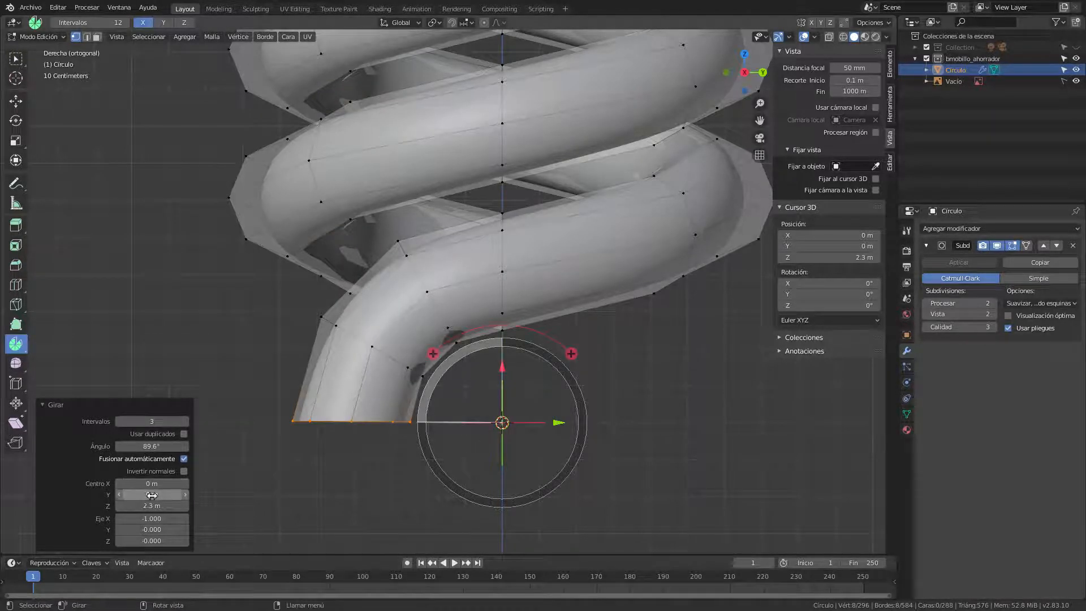
{"action": "mouse_move", "coordinate": [150, 494]}
{"action": "left_mouse_down"}
{"action": "mouse_move", "coordinate": [161, 495]}
{"action": "mouse_move", "coordinate": [139, 494]}
{"action": "mouse_move", "coordinate": [162, 502]}
{"action": "left_mouse_up"}
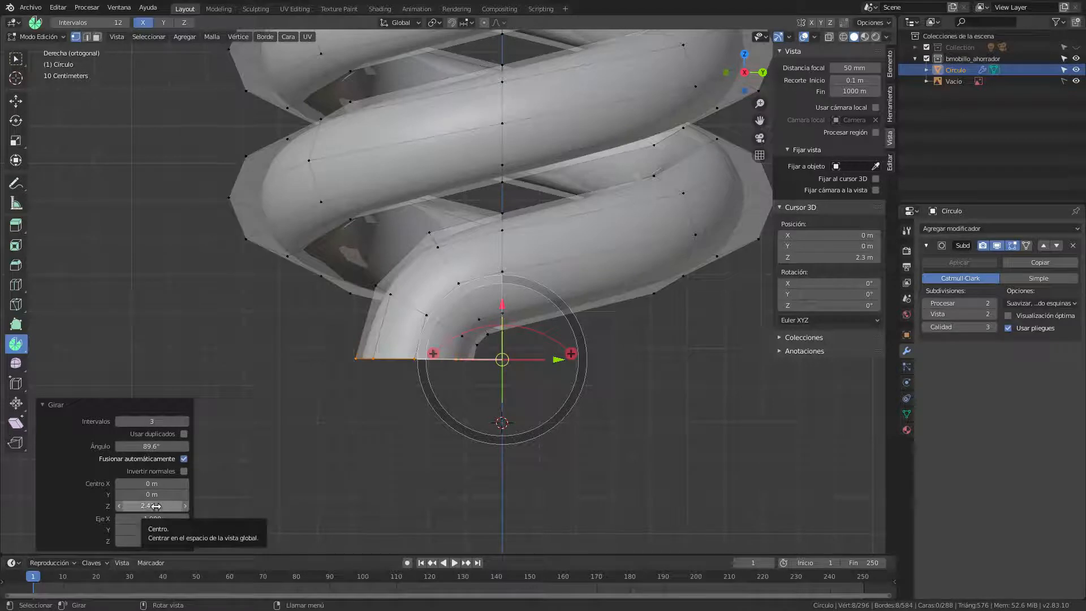
Set the spin's angle to 90° and its centre Z to 2.5 m.
{"action": "left_click", "coordinate": [161, 446]}
{"action": "type", "text": "90"}
{"action": "key", "text": "Return"}
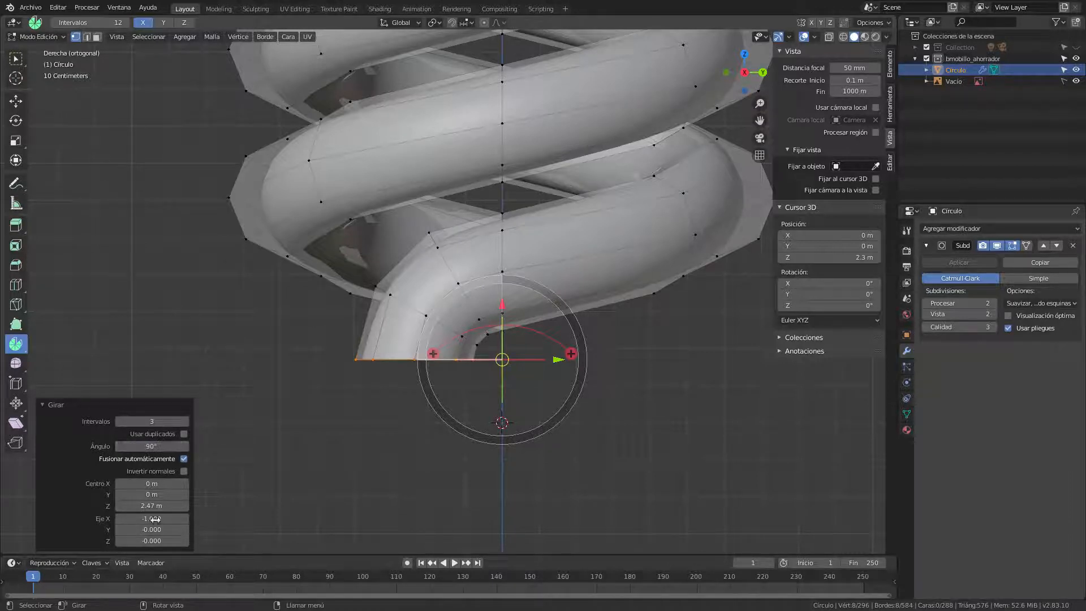
{"action": "left_click", "coordinate": [161, 506]}
{"action": "type", "text": "2.5"}
{"action": "key", "text": "Return"}
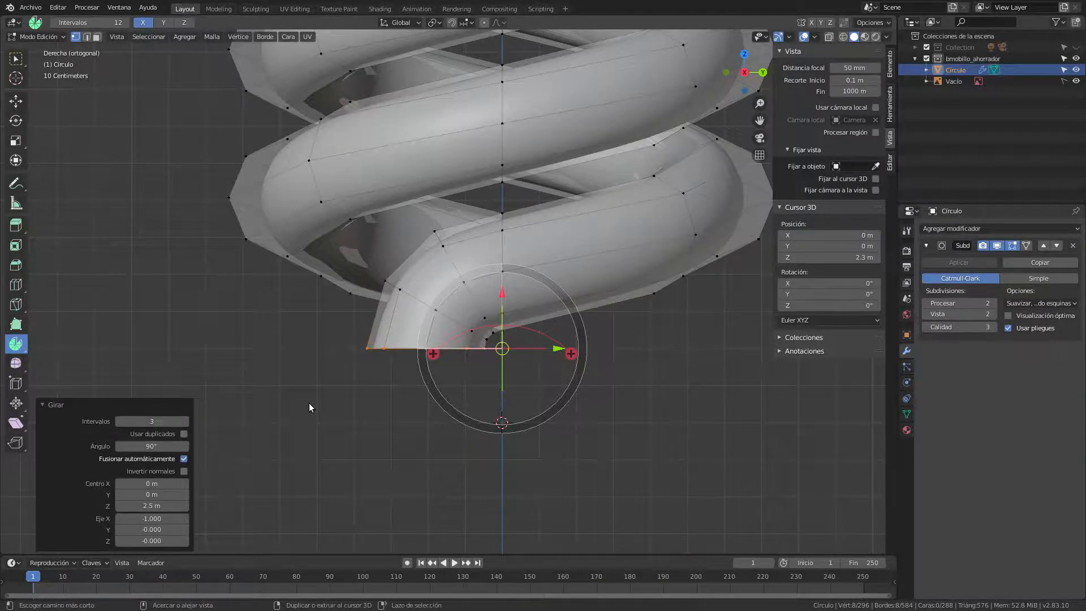
Select the opposite open lower end loop and view it from the left side.
{"action": "key", "text": "ctrl+KP_3"}
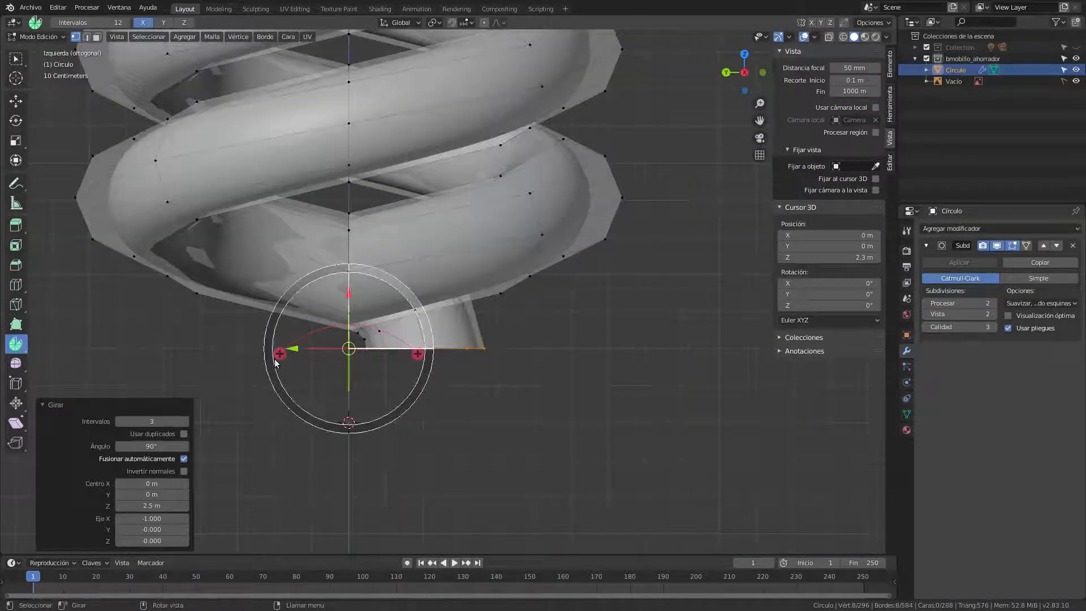
{"action": "key", "text": "alt+a"}
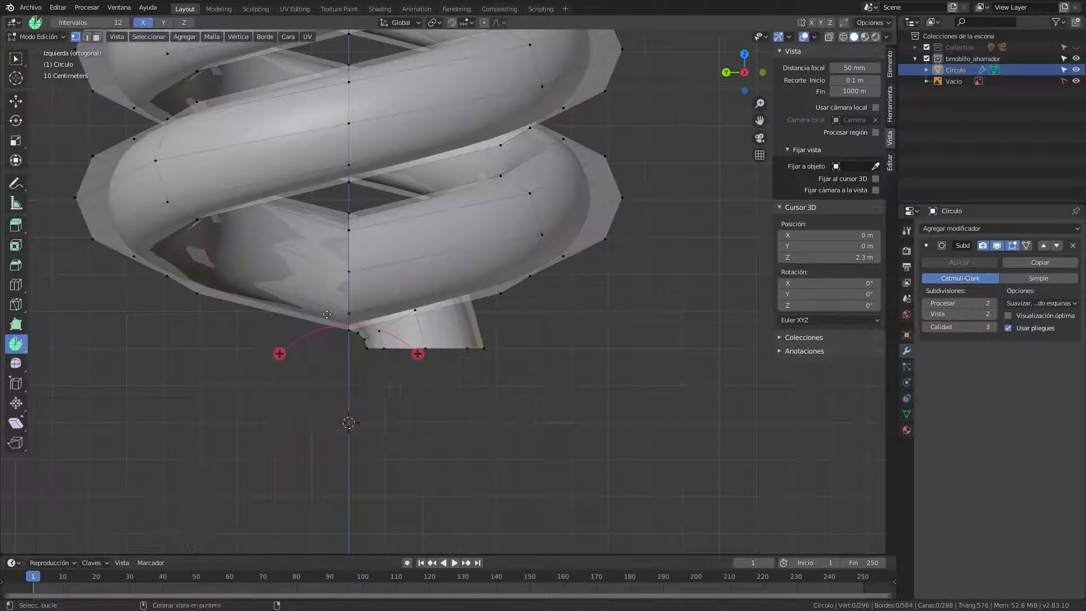
{"action": "left_click", "coordinate": [348, 251], "text": "alt"}
{"action": "middle_click_drag", "start_coordinate": [332, 279], "coordinate": [381, 309]}
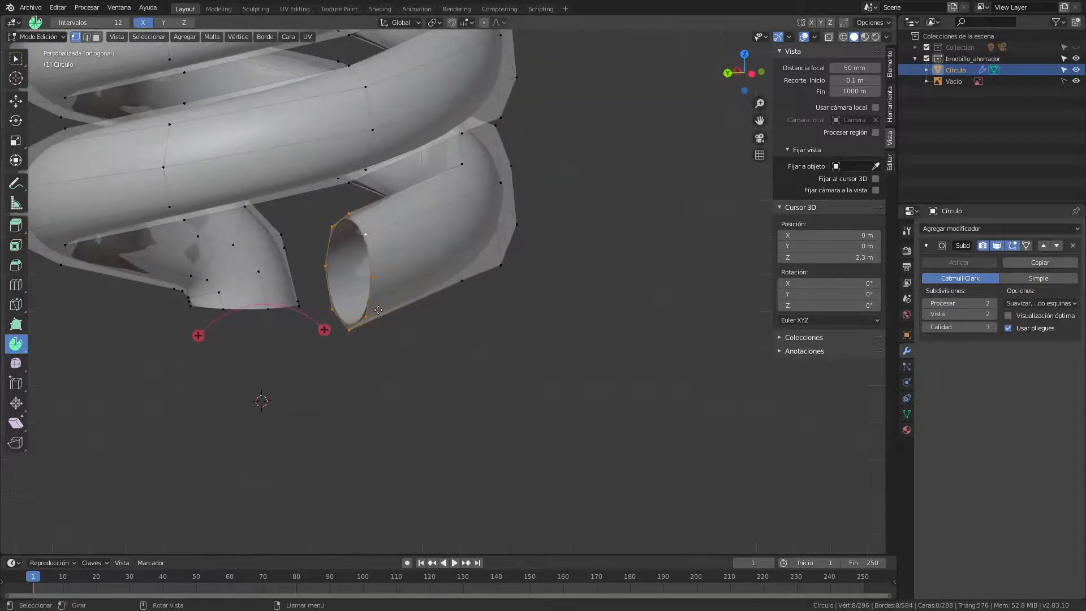
{"action": "key", "text": "ctrl+KP_3"}
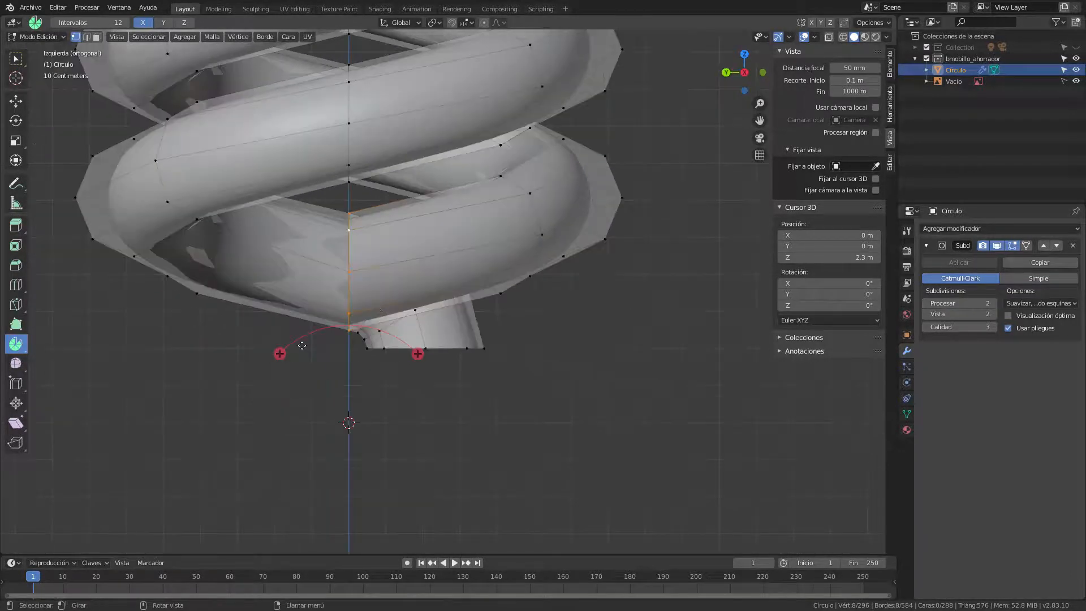
Spin the opposite lower end loop downward around X by 90° in 3 steps.
{"action": "left_click_drag", "start_coordinate": [279, 354], "coordinate": [308, 345]}
{"action": "left_click", "coordinate": [164, 443]}
{"action": "type", "text": "90"}
{"action": "key", "text": "Return"}
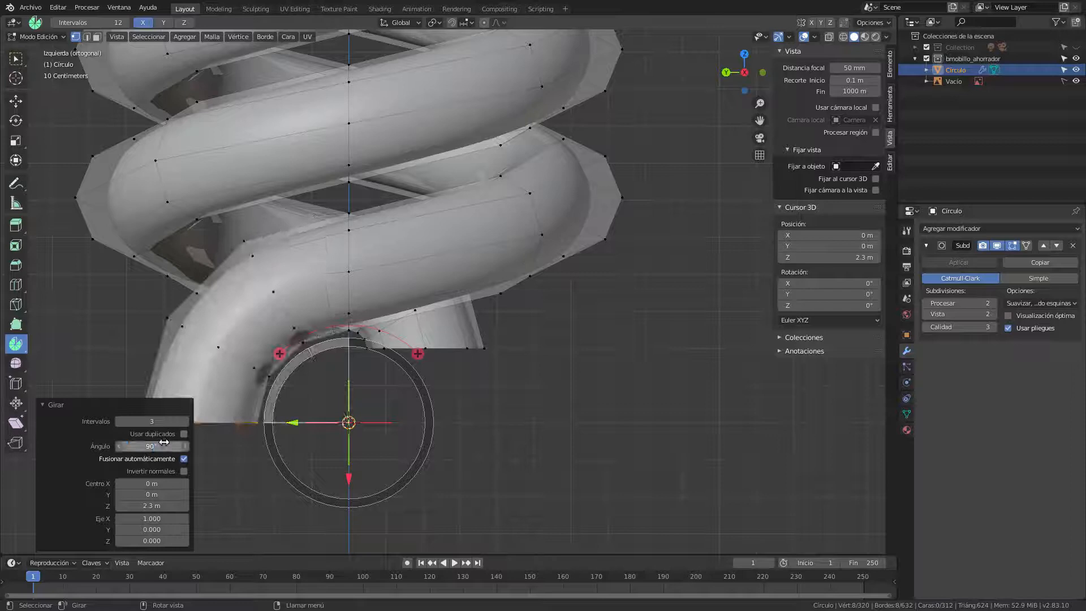
Set the second spin's centre Z to 2.5 m to match the other lower end, and check both bent ends.
{"action": "left_click", "coordinate": [156, 506]}
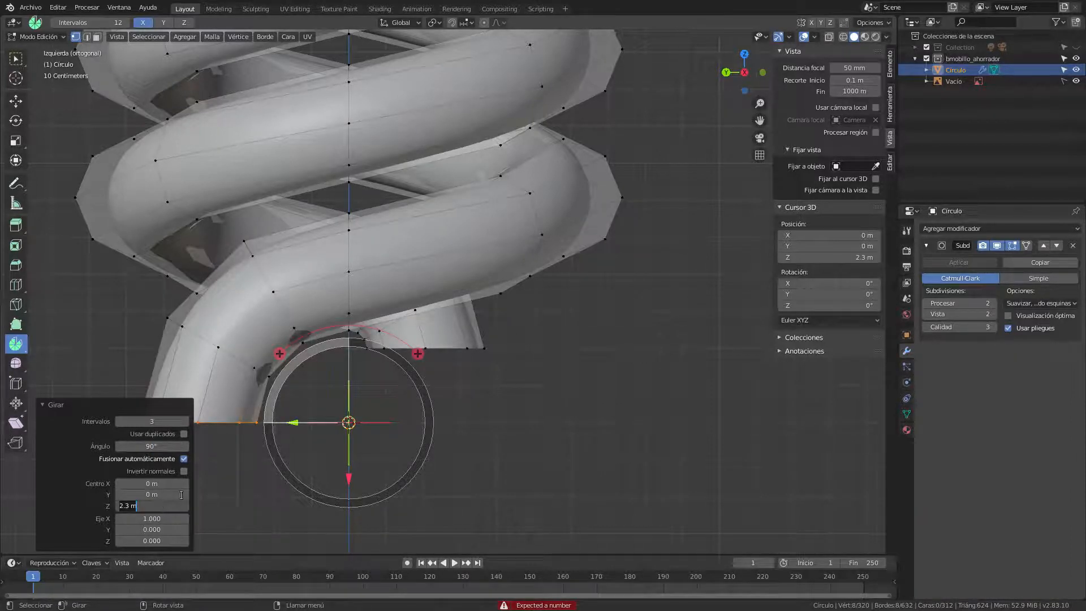
{"action": "key", "text": "ctrl+a"}
{"action": "type", "text": "2.4"}
{"action": "key", "text": "Return"}
{"action": "left_click_drag", "start_coordinate": [151, 506], "coordinate": [167, 506]}
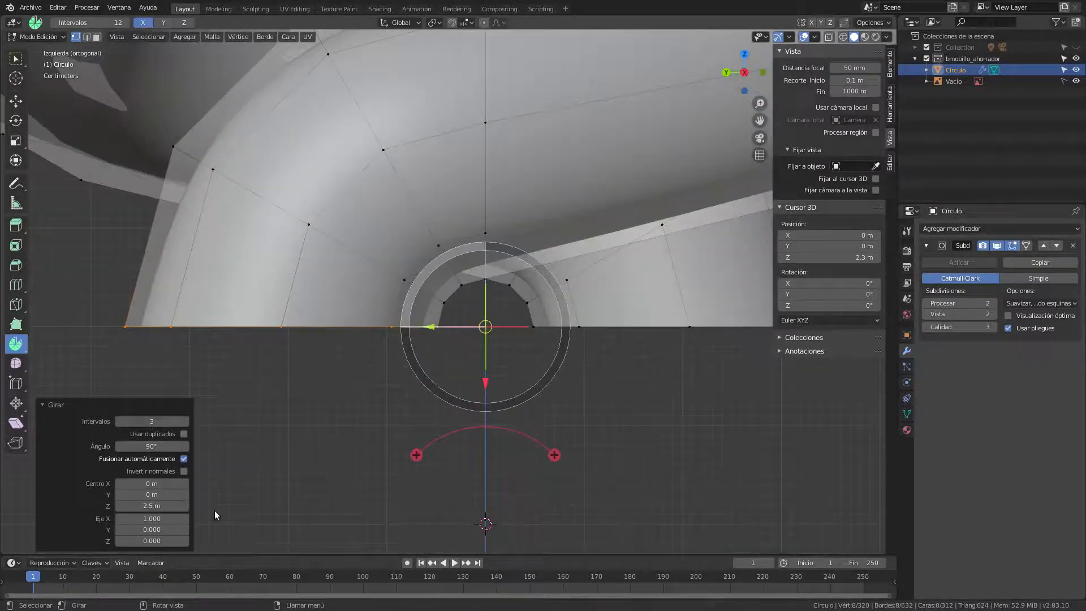
{"action": "scroll", "coordinate": [223, 507], "scroll_direction": "down", "scroll_amount": 5}
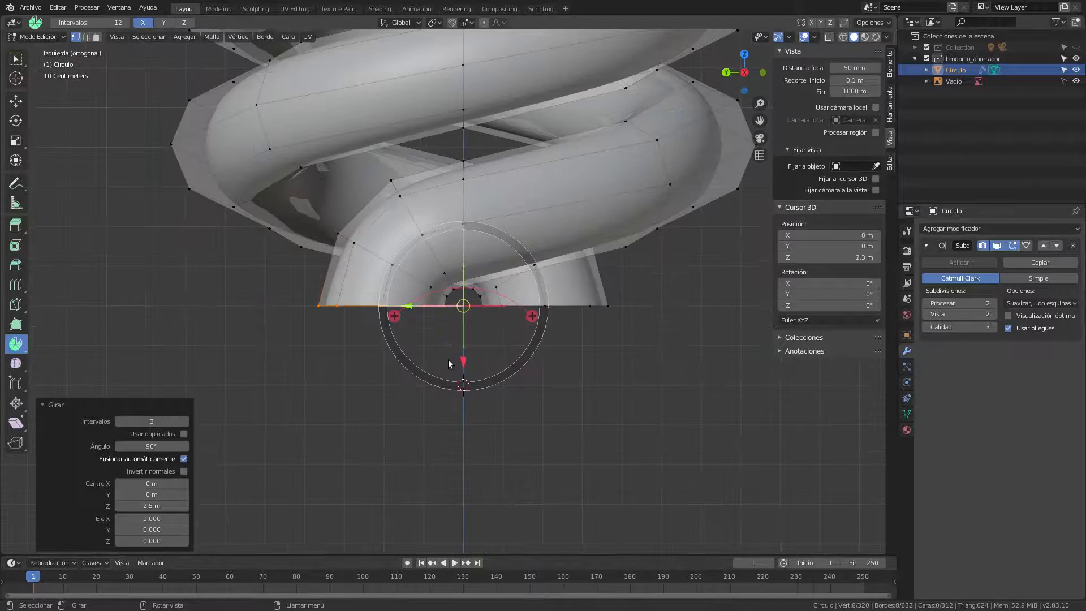
{"action": "middle_click_drag", "start_coordinate": [599, 381], "coordinate": [578, 357]}
{"action": "key", "text": "Tab"}
{"action": "key", "text": "Tab"}
{"action": "scroll", "coordinate": [543, 399], "scroll_direction": "down", "scroll_amount": 4}
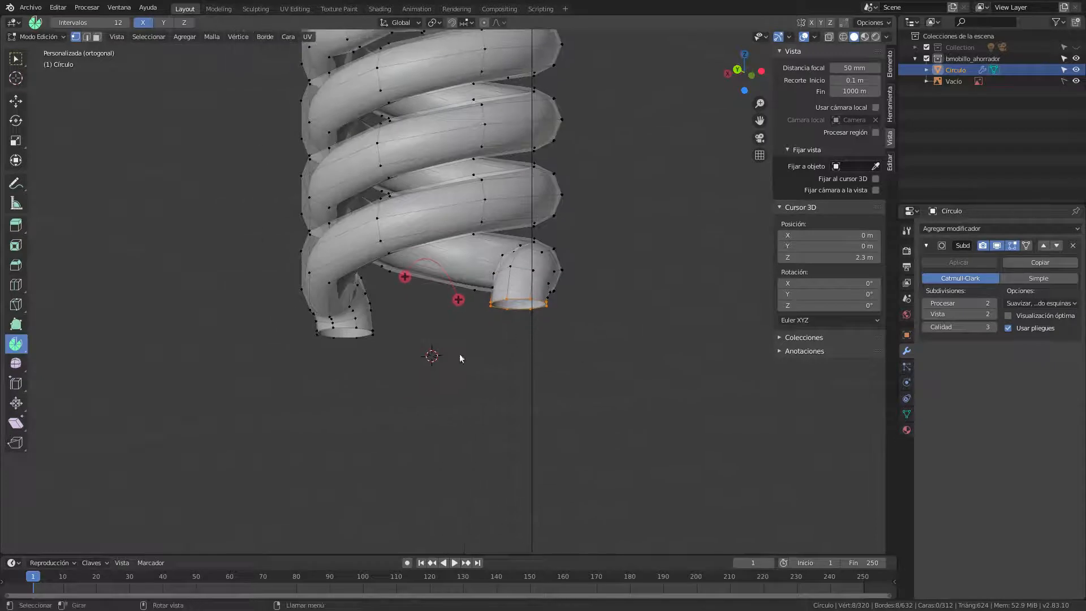
From the front view, move the selected open lower end loop 0.2 m inward along X over the reference tube.
{"action": "key", "text": "KP_1"}
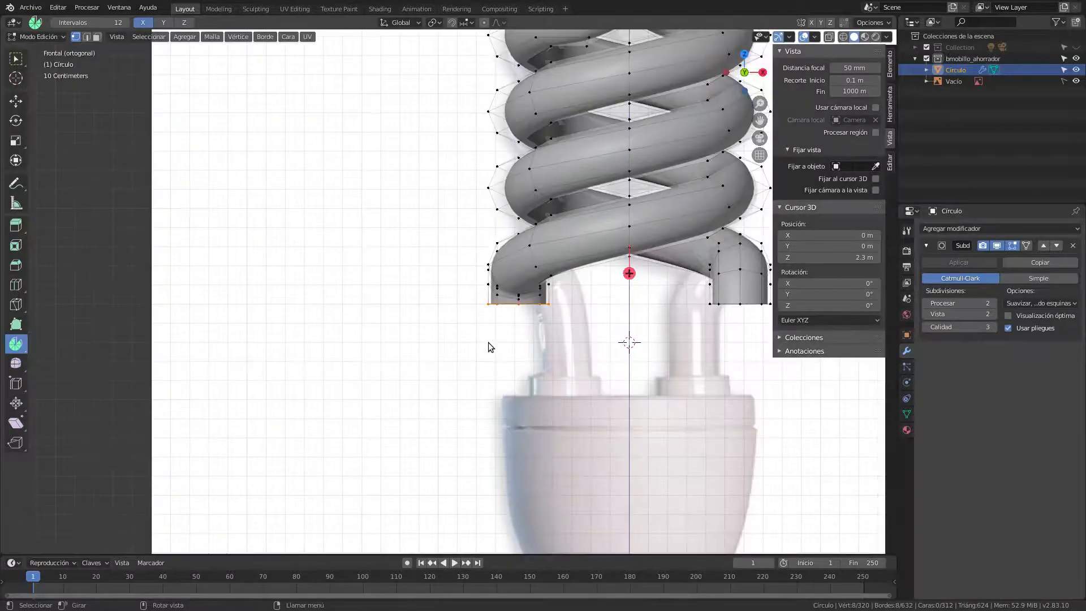
{"action": "middle_click_drag", "start_coordinate": [550, 324], "coordinate": [413, 323], "text": "shift"}
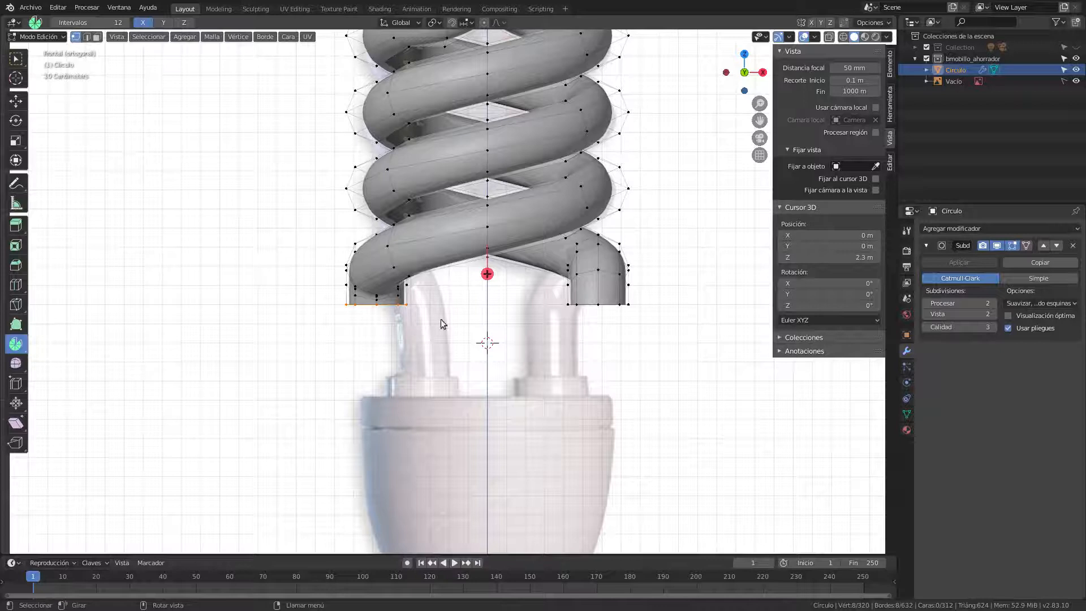
{"action": "left_click_drag", "start_coordinate": [557, 277], "coordinate": [549, 317]}
{"action": "left_click_drag", "start_coordinate": [422, 286], "coordinate": [431, 354]}
{"action": "left_click_drag", "start_coordinate": [557, 270], "coordinate": [540, 348], "text": "ctrl"}
{"action": "left_click_drag", "start_coordinate": [453, 334], "coordinate": [421, 277], "text": "ctrl"}
{"action": "key", "text": "g"}
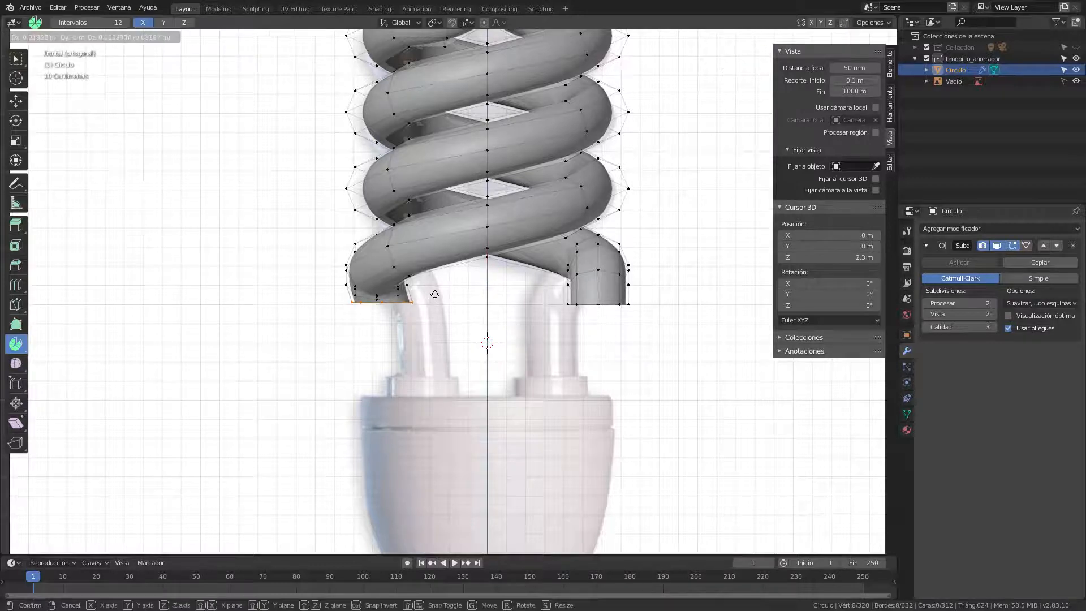
{"action": "key", "text": "x"}
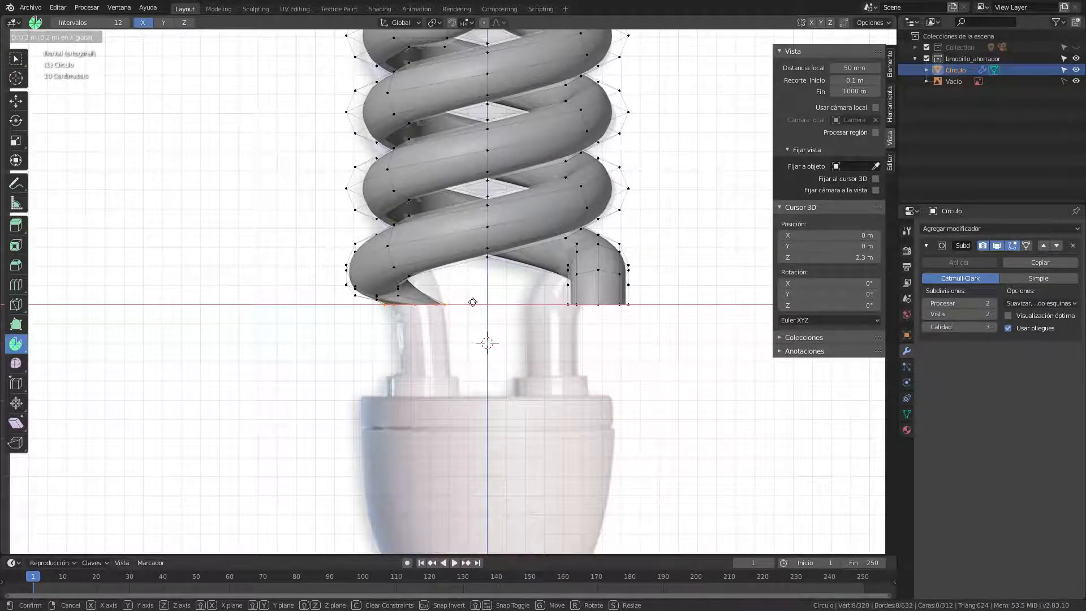
{"action": "left_click", "coordinate": [473, 302]}
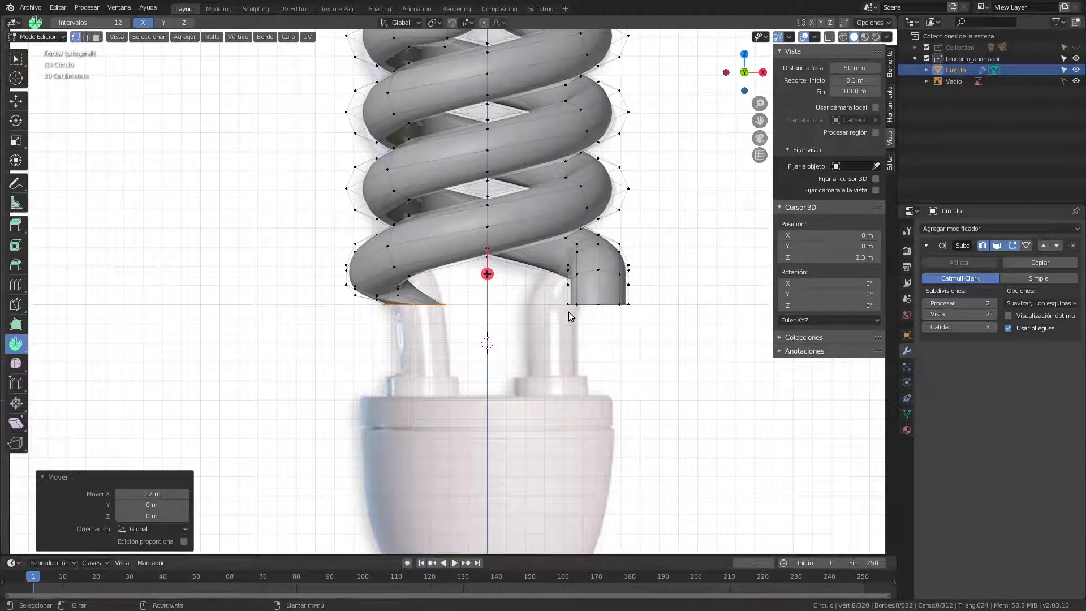
Select the opposite open lower end loop and move it -0.2 m along X to match its reference tube.
{"action": "key", "text": "alt+a"}
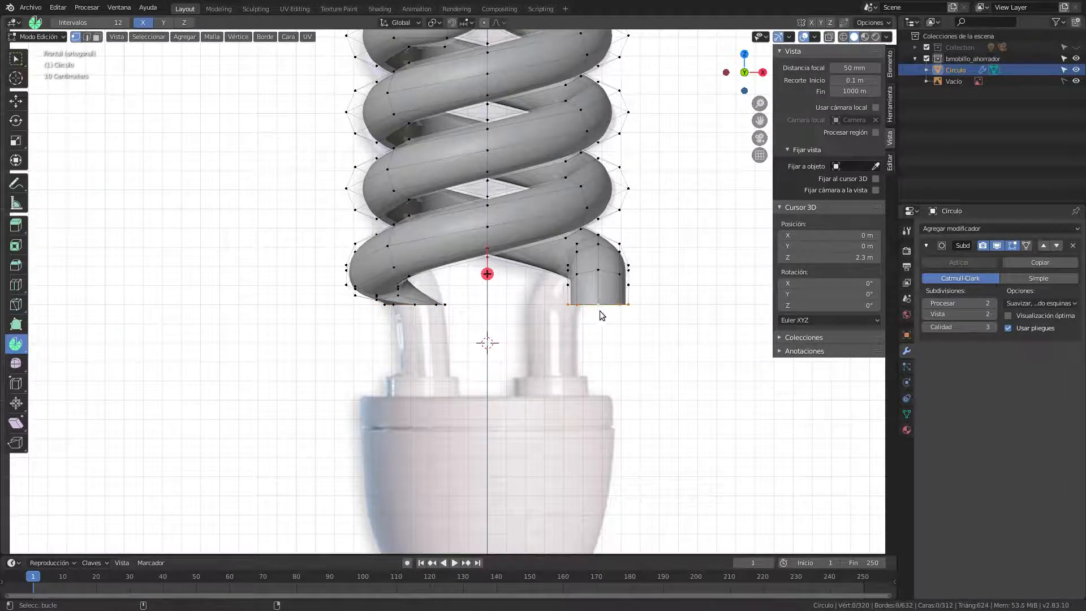
{"action": "key", "text": "g"}
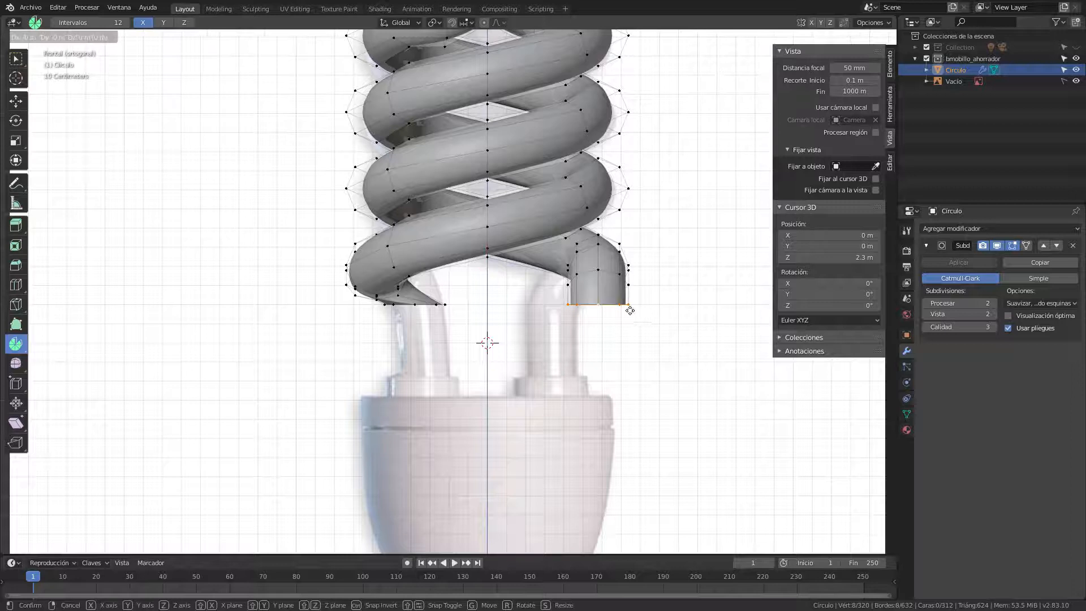
{"action": "key", "text": "x"}
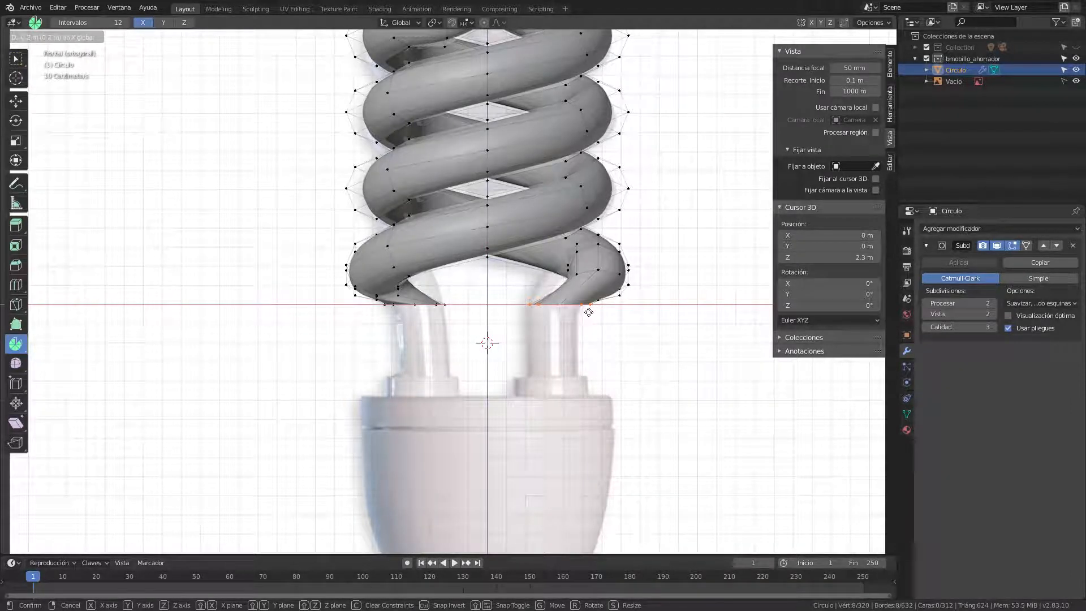
{"action": "left_click", "coordinate": [588, 312]}
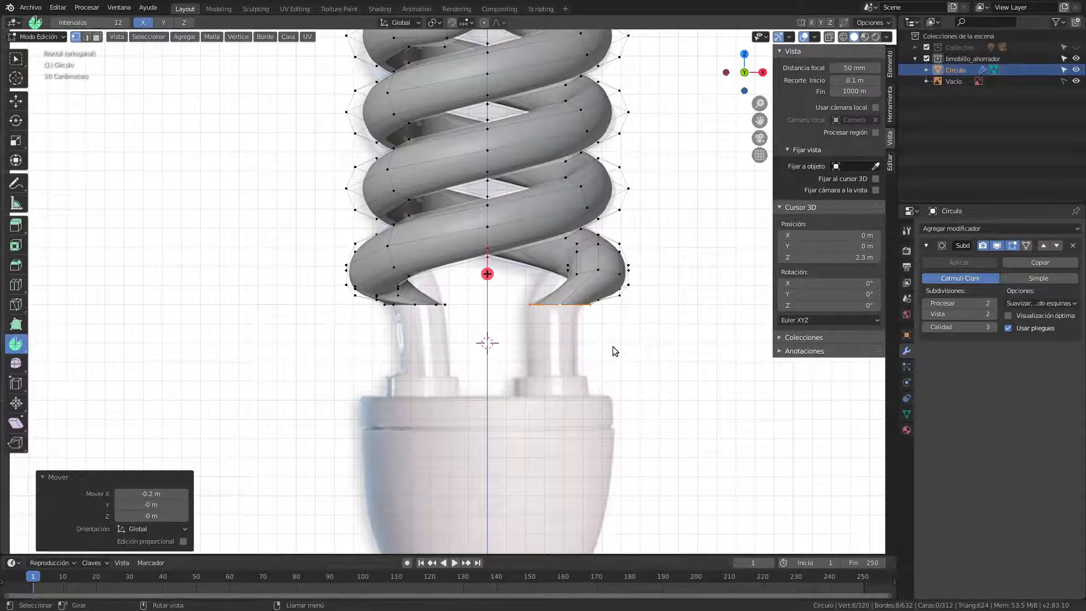
Move the edge loop just above that same lower end -0.2 m along X.
{"action": "middle_click_drag", "start_coordinate": [611, 310], "coordinate": [575, 325]}
{"action": "left_click", "coordinate": [596, 314], "text": "alt"}
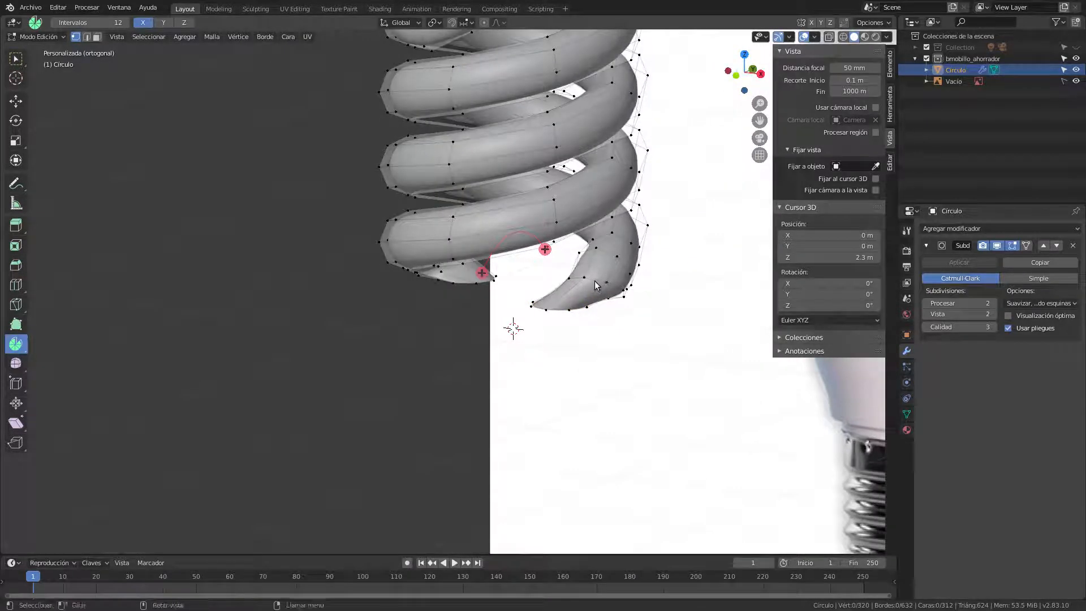
{"action": "key", "text": "KP_1"}
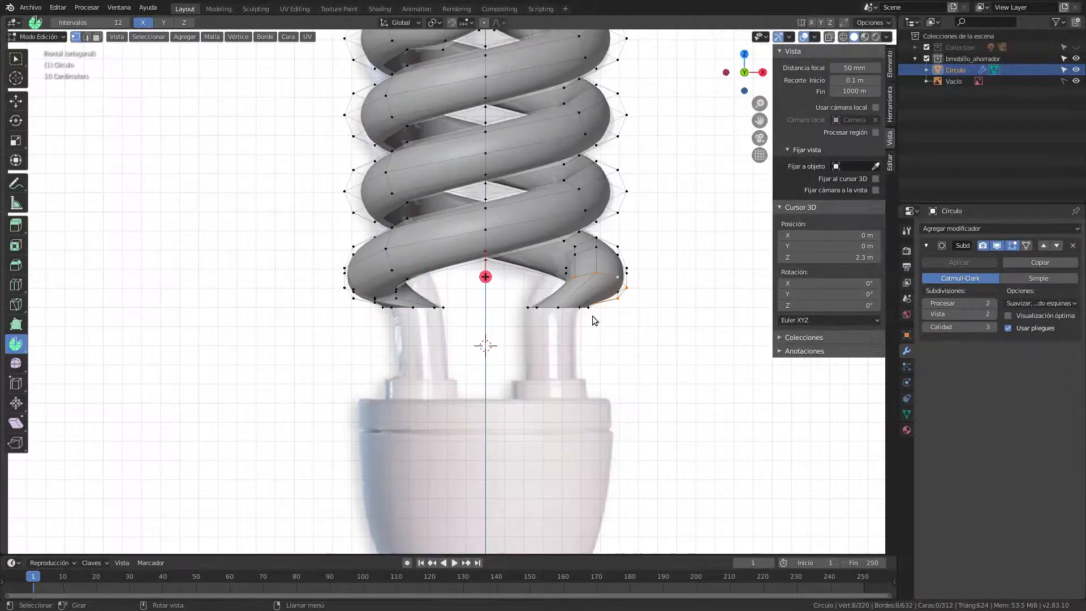
{"action": "key", "text": "g"}
{"action": "key", "text": "x"}
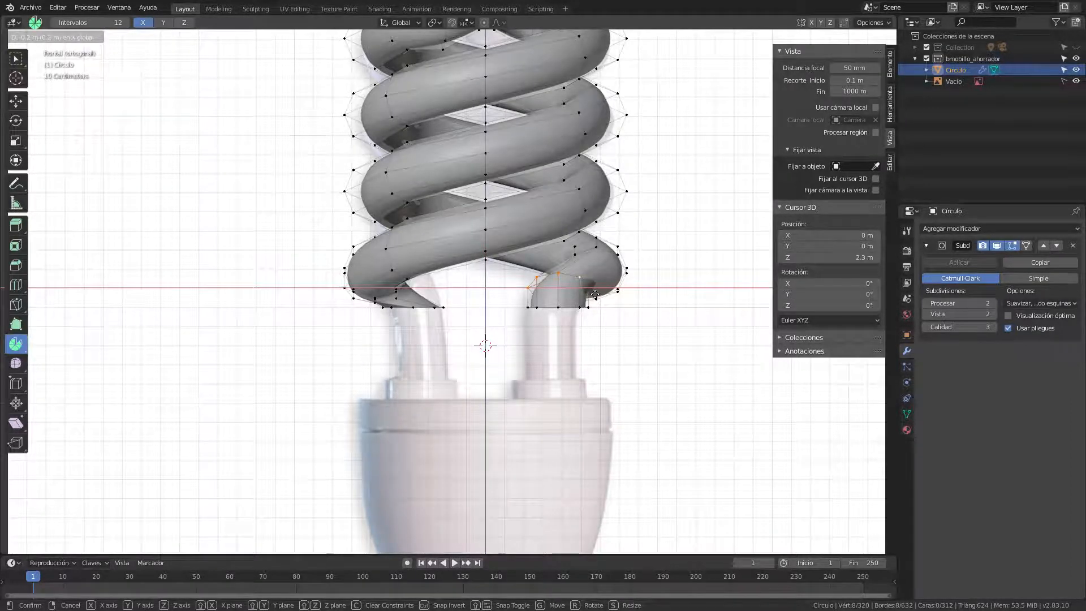
{"action": "left_click", "coordinate": [595, 294]}
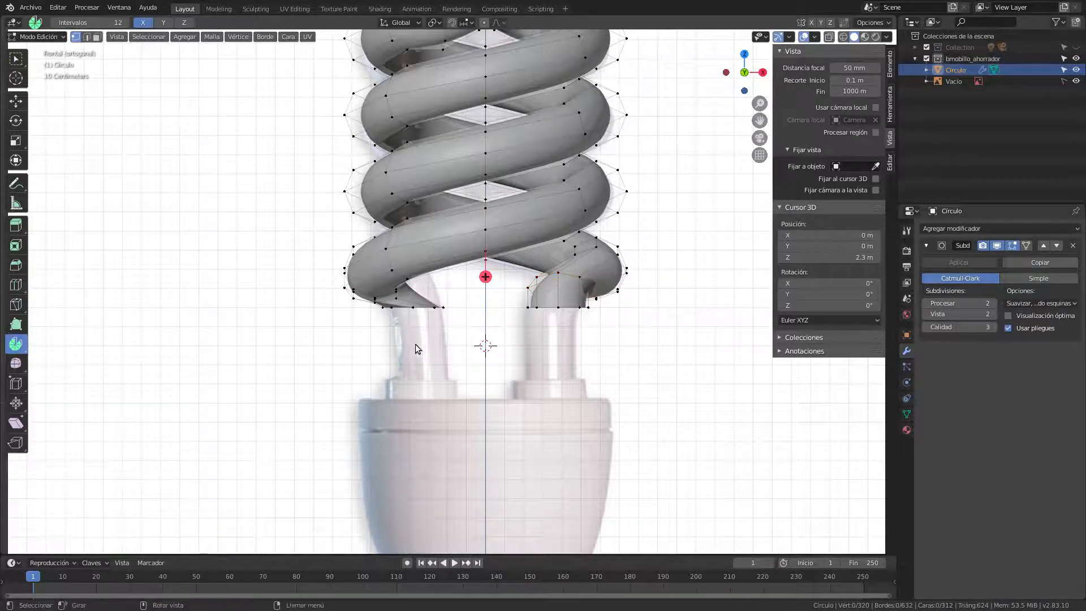
Select the corresponding loop above the other lower end and move it 0.2 m along X.
{"action": "middle_click_drag", "start_coordinate": [421, 342], "coordinate": [427, 313]}
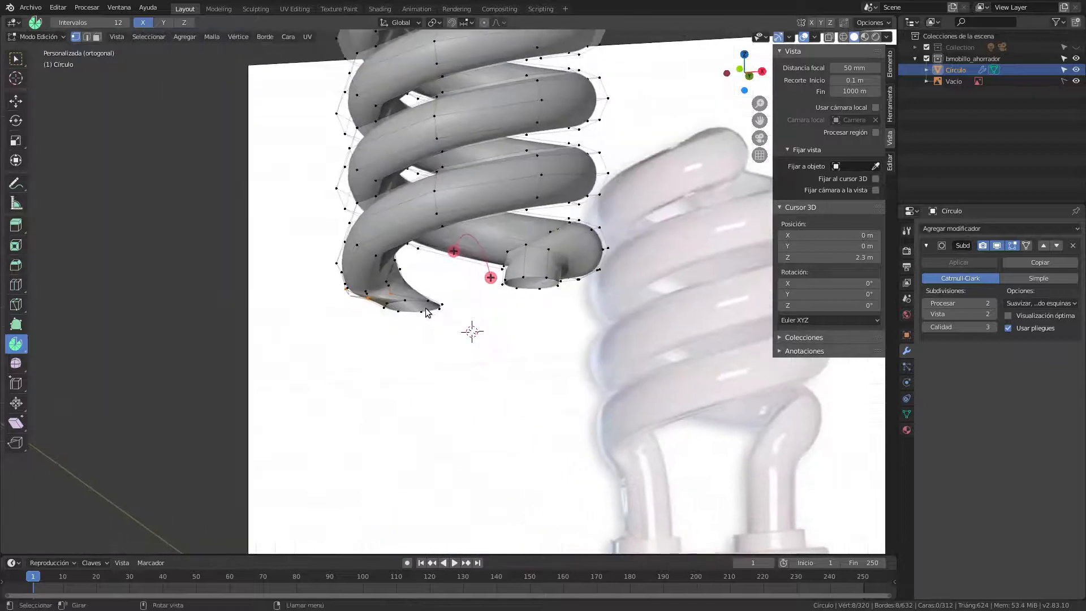
{"action": "key", "text": "KP_1"}
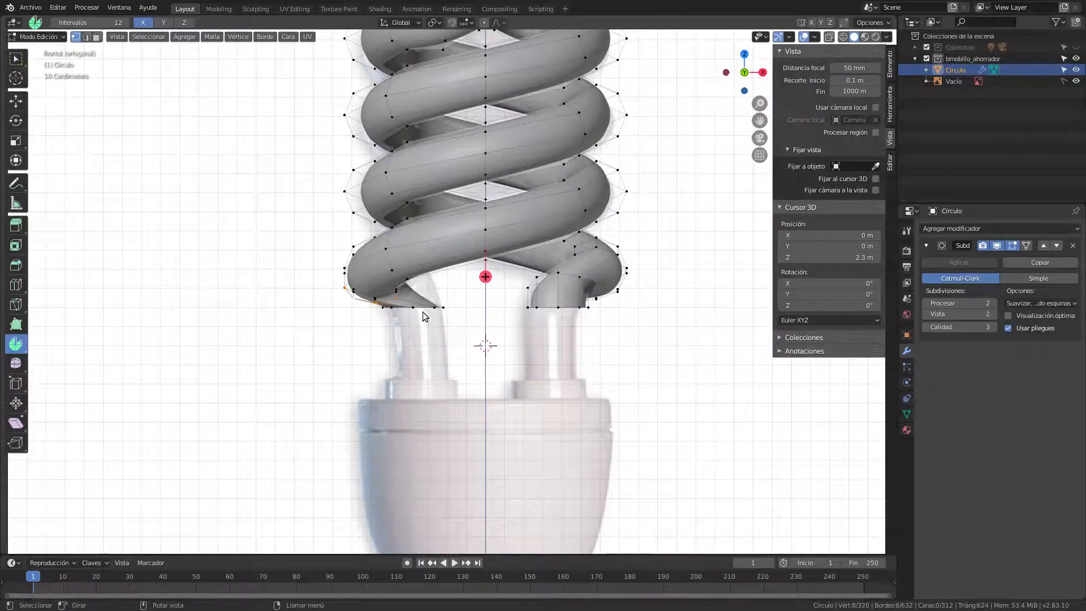
{"action": "key", "text": "g"}
{"action": "key", "text": "x"}
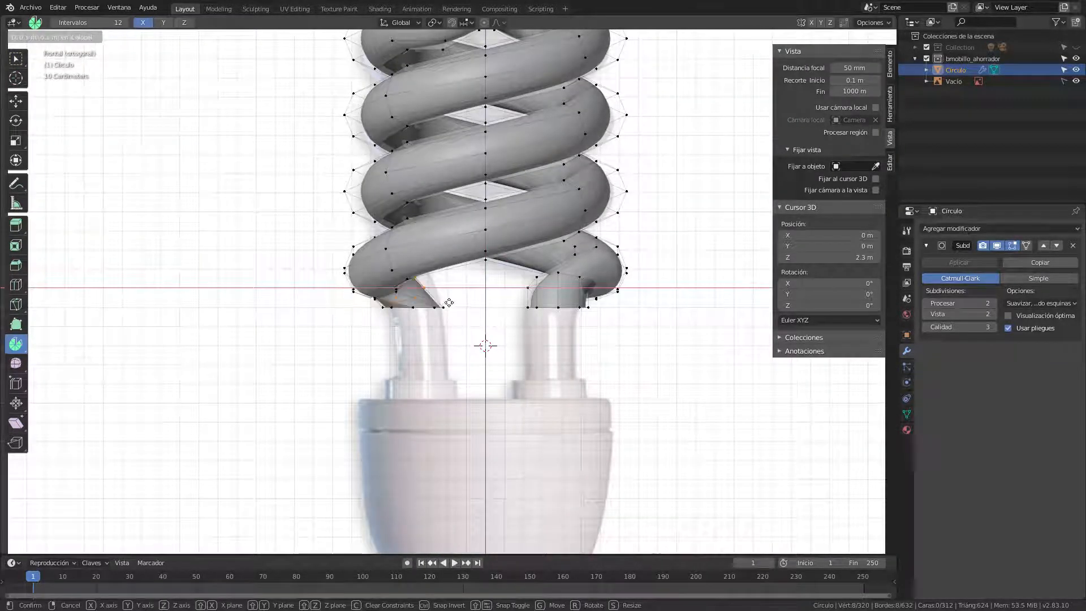
{"action": "left_click", "coordinate": [459, 300]}
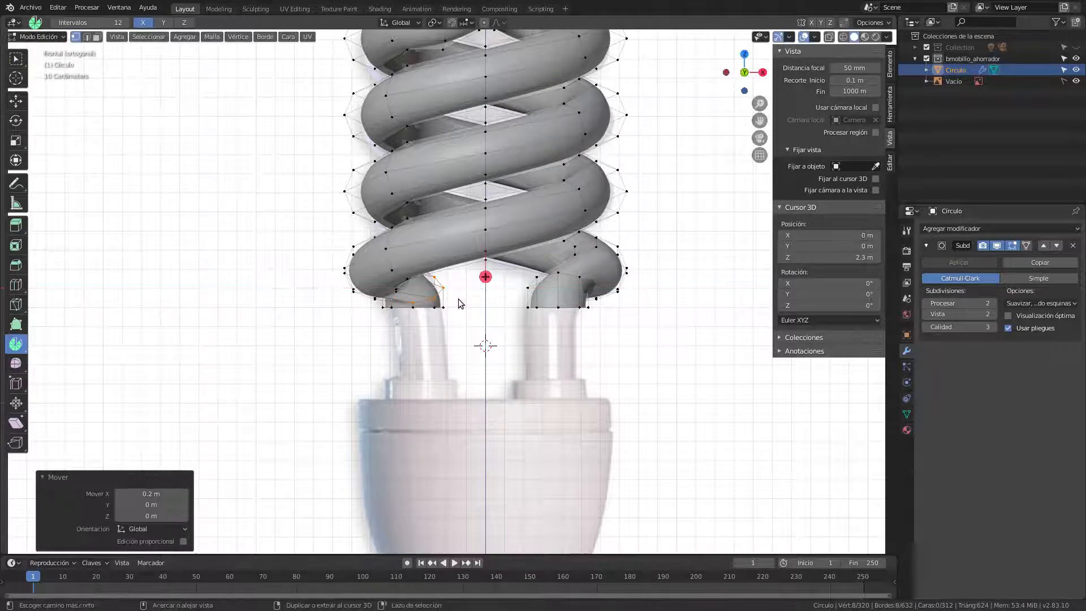
Select the next loop up on the +X side's bent end and move it -0.12 m along X.
{"action": "key", "text": "alt+a"}
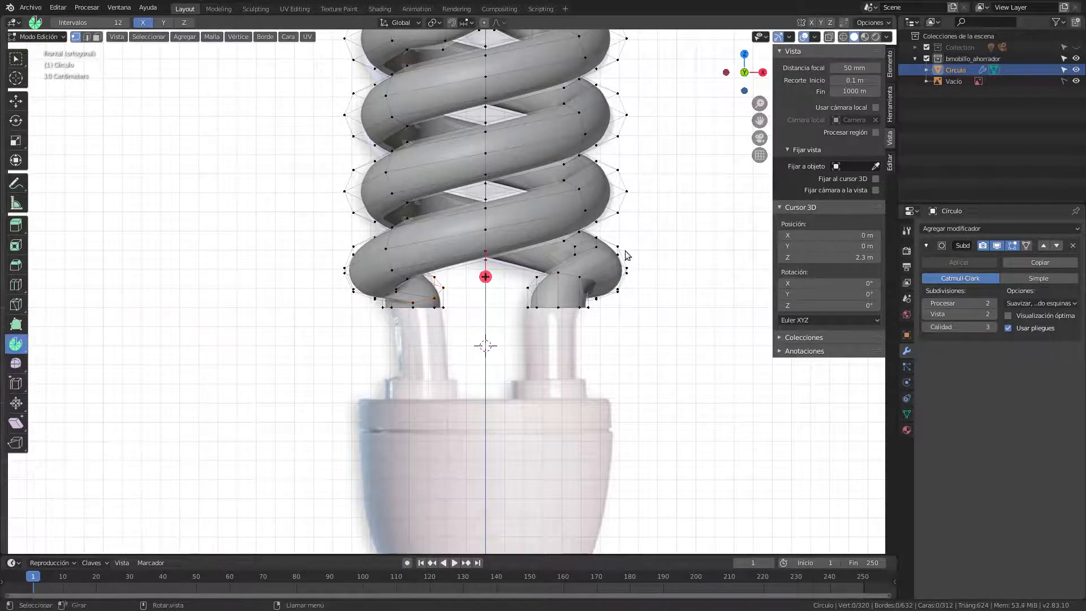
{"action": "left_click", "coordinate": [608, 255], "text": "alt"}
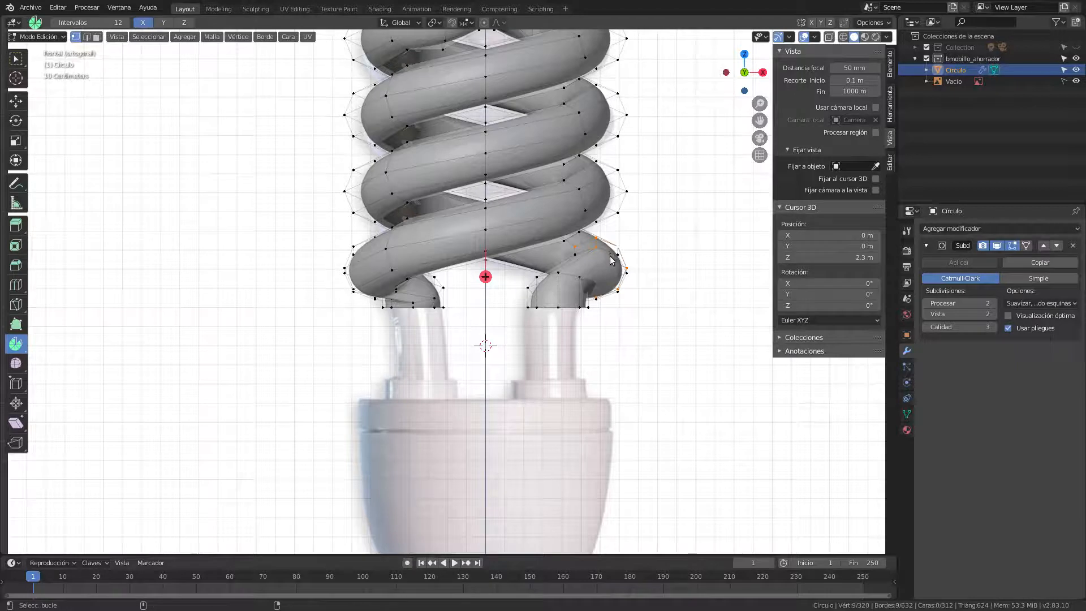
{"action": "middle_click_drag", "start_coordinate": [609, 253], "coordinate": [521, 296]}
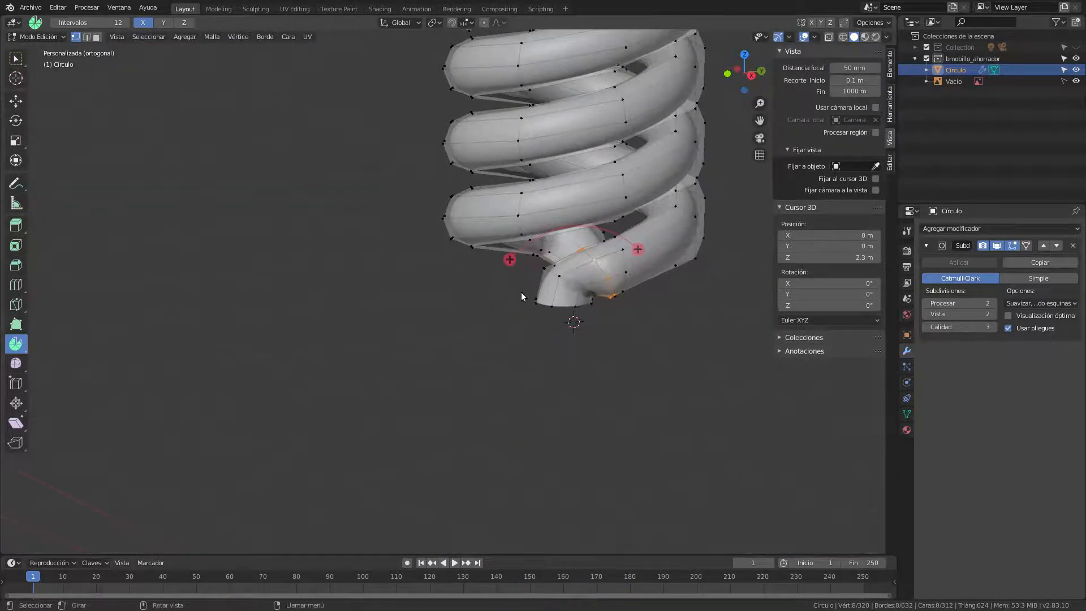
{"action": "key", "text": "Up"}
{"action": "key", "text": "KP_1"}
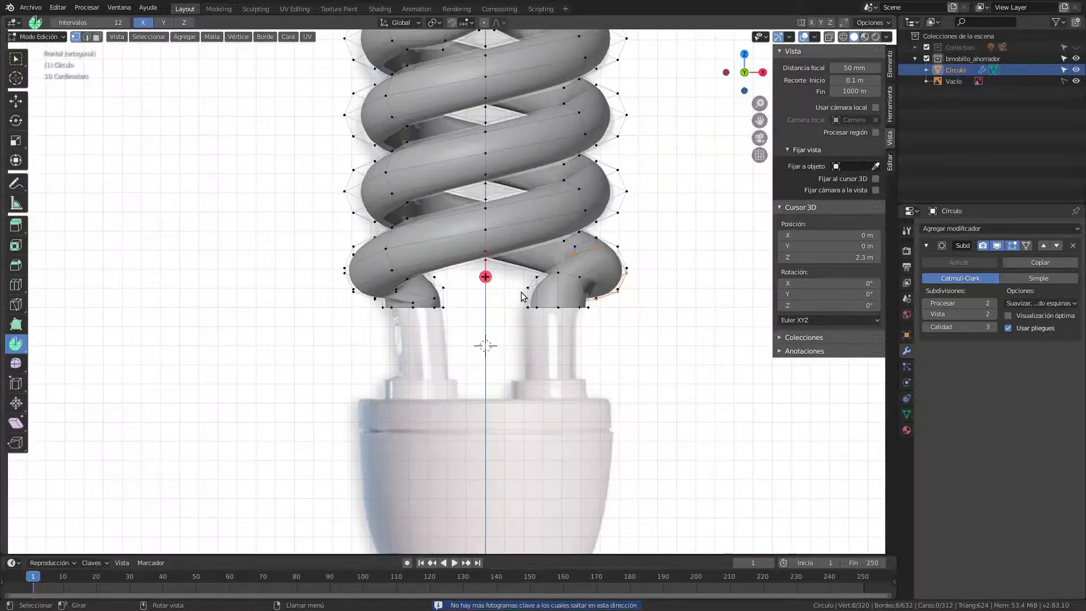
{"action": "key", "text": "g"}
{"action": "key", "text": "x"}
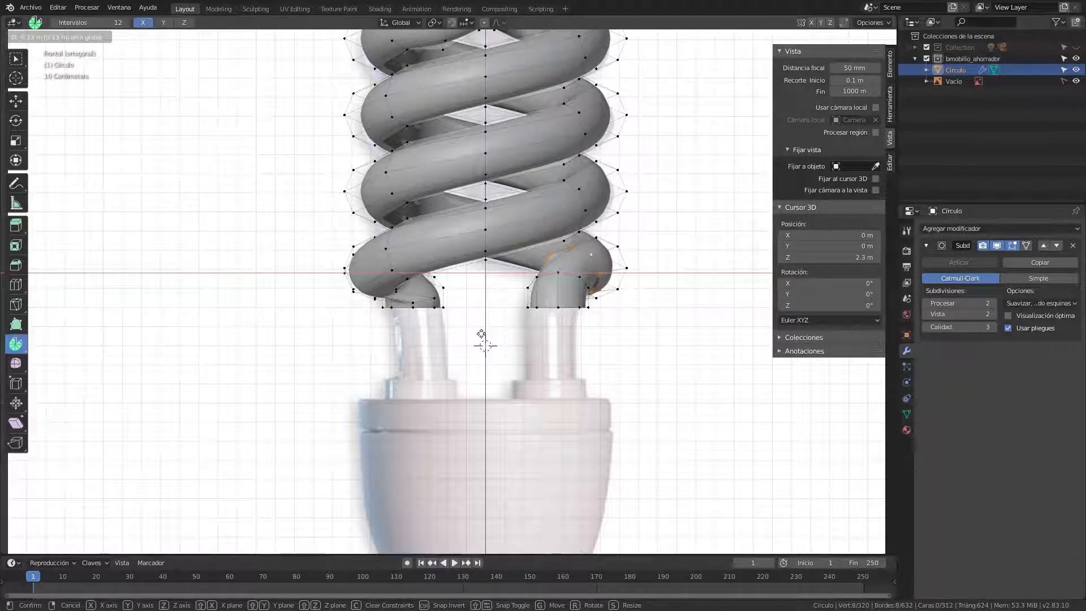
{"action": "left_click", "coordinate": [521, 322]}
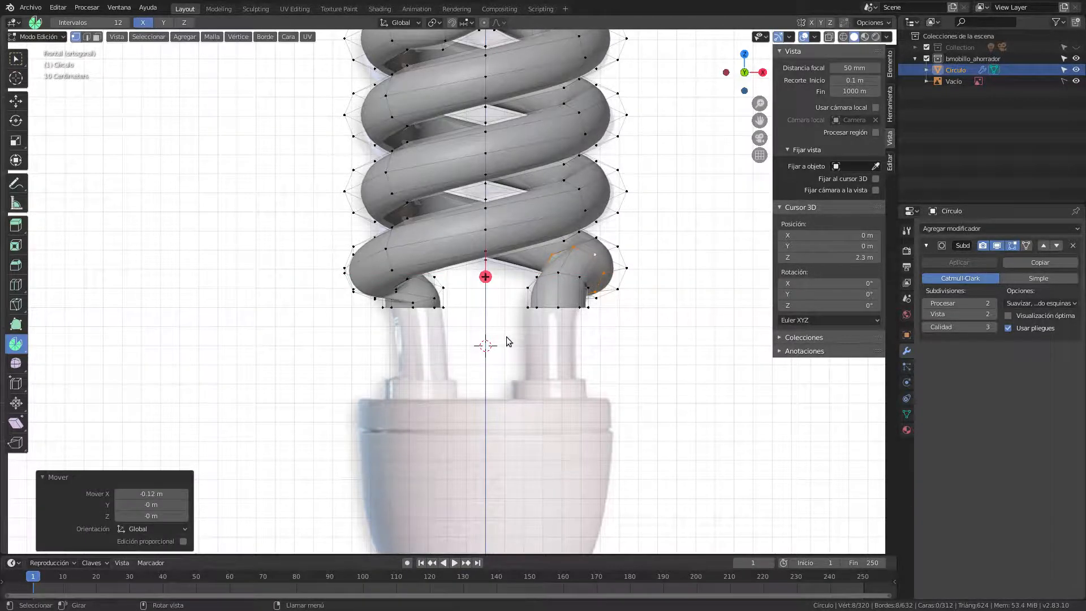
Select the matching second loop on the -X side's bent end and move it inward along X.
{"action": "key", "text": "alt+z"}
{"action": "key", "text": "alt+z"}
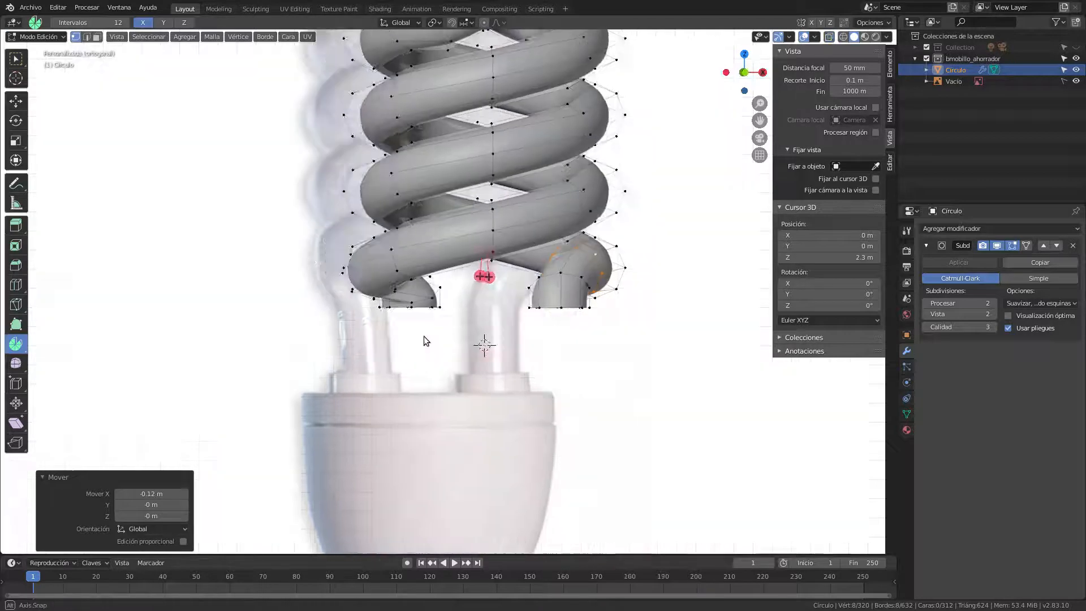
{"action": "middle_click_drag", "start_coordinate": [423, 336], "coordinate": [458, 327]}
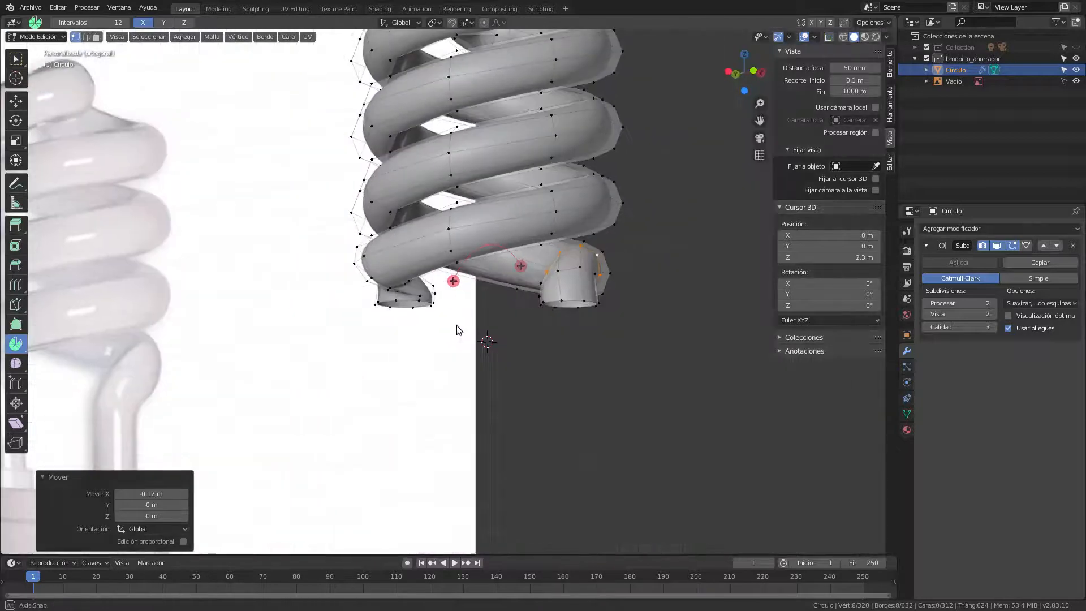
{"action": "left_click", "coordinate": [366, 286], "text": "alt"}
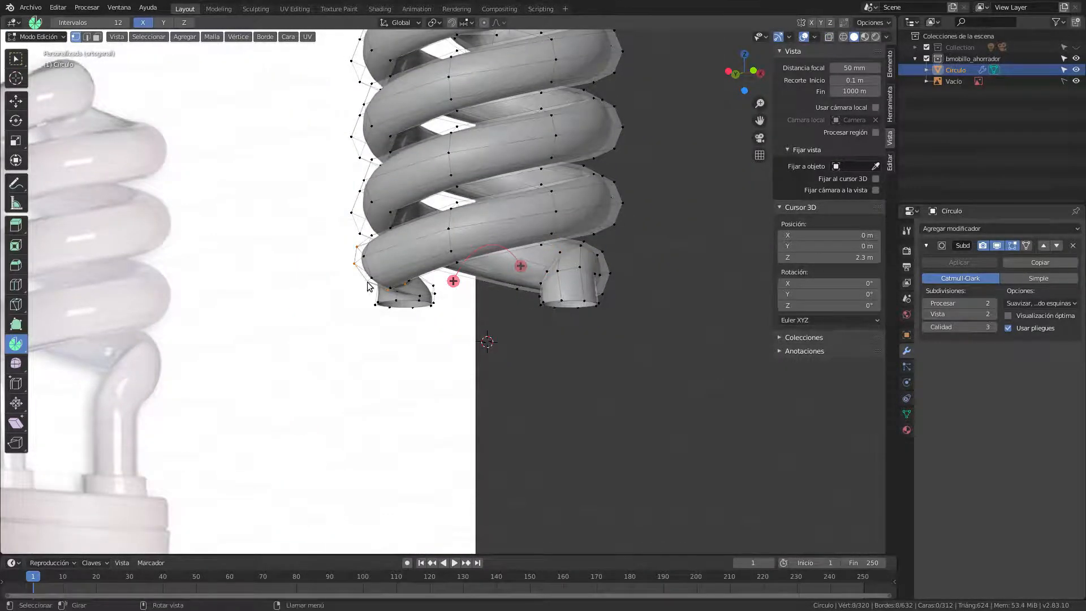
{"action": "key", "text": "KP_1"}
{"action": "key", "text": "g"}
{"action": "key", "text": "x"}
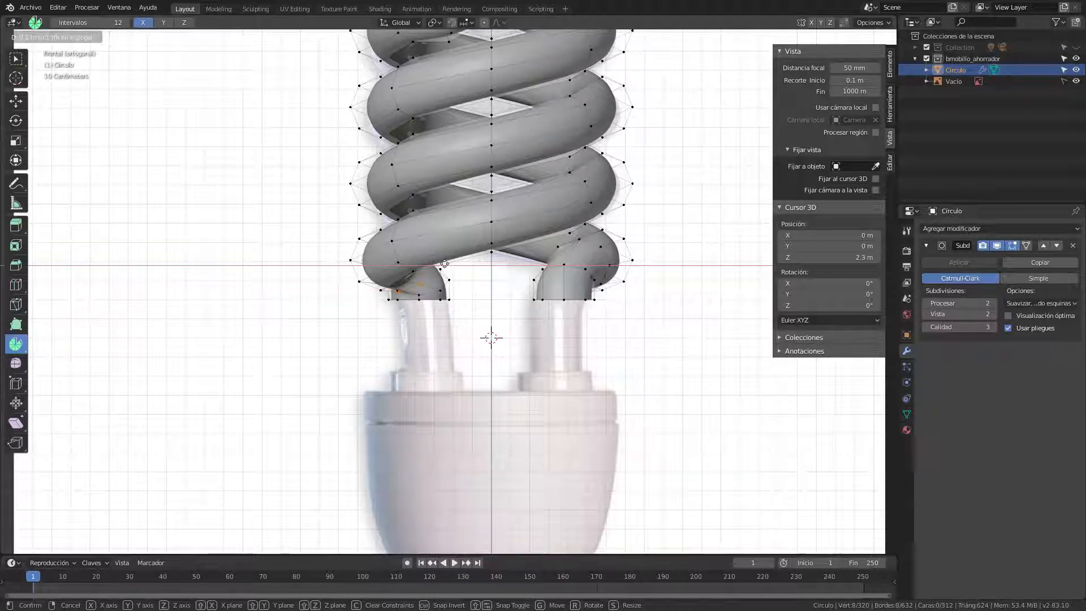
{"action": "left_click", "coordinate": [486, 259]}
Inspect the smoothed lower end in Object Mode and mark the inner crease of its bend with annotation strokes.
{"action": "key", "text": "Tab"}
{"action": "middle_click_drag", "start_coordinate": [467, 308], "coordinate": [454, 377]}
{"action": "scroll", "coordinate": [639, 349], "scroll_direction": "up", "scroll_amount": 4}
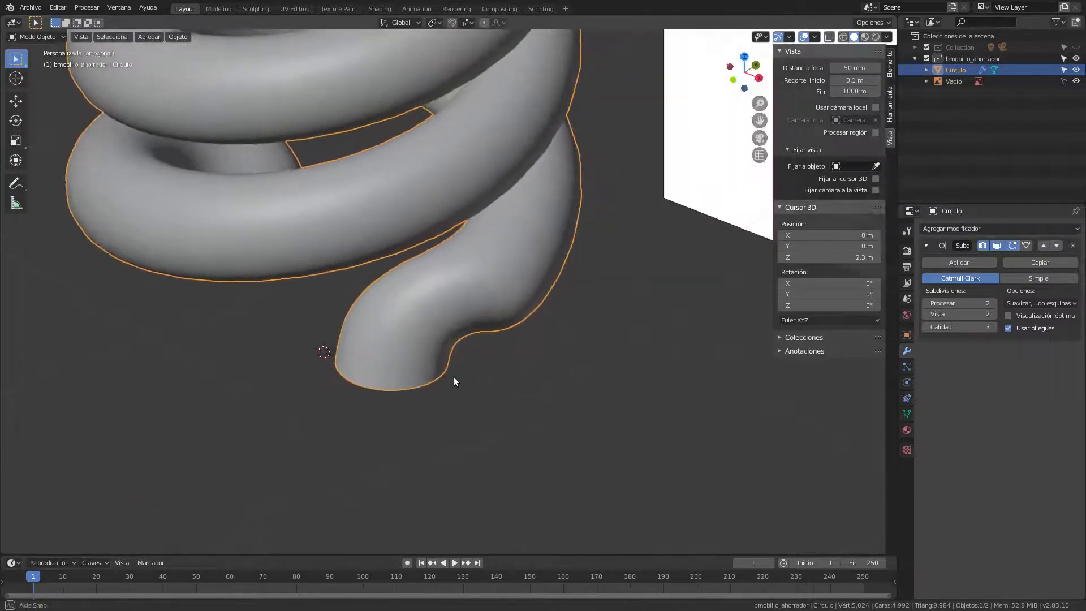
{"action": "left_click_drag", "start_coordinate": [552, 301], "coordinate": [488, 339]}
{"action": "right_click_drag", "start_coordinate": [555, 293], "coordinate": [551, 302], "text": "shift"}
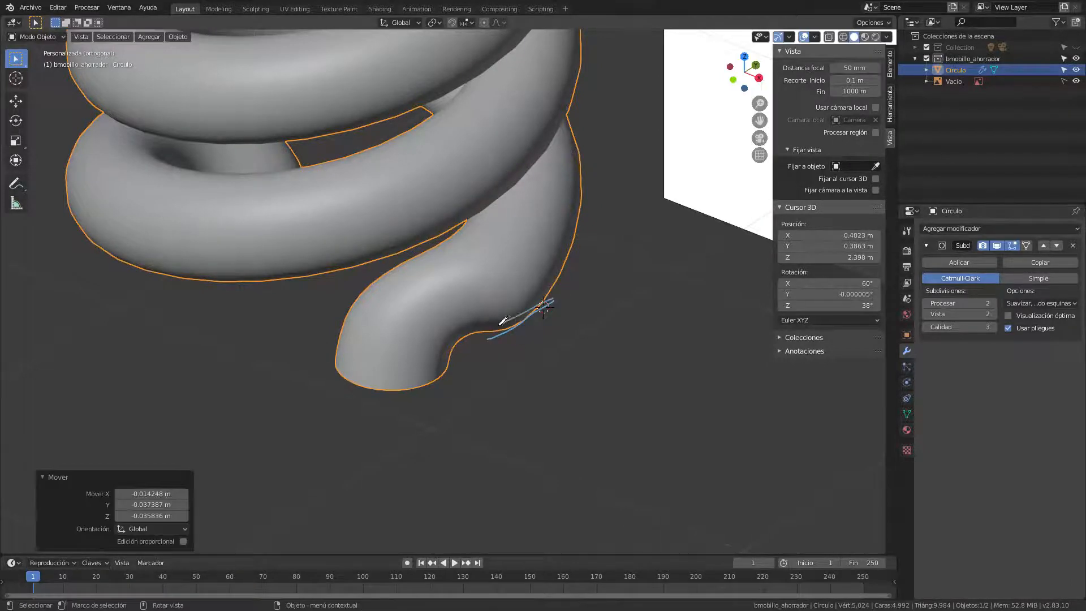
Undo the annotation strokes and reset the 3D cursor to the world origin.
{"action": "key", "text": "ctrl+z"}
{"action": "key", "text": "ctrl+z"}
{"action": "key", "text": "shift+c"}
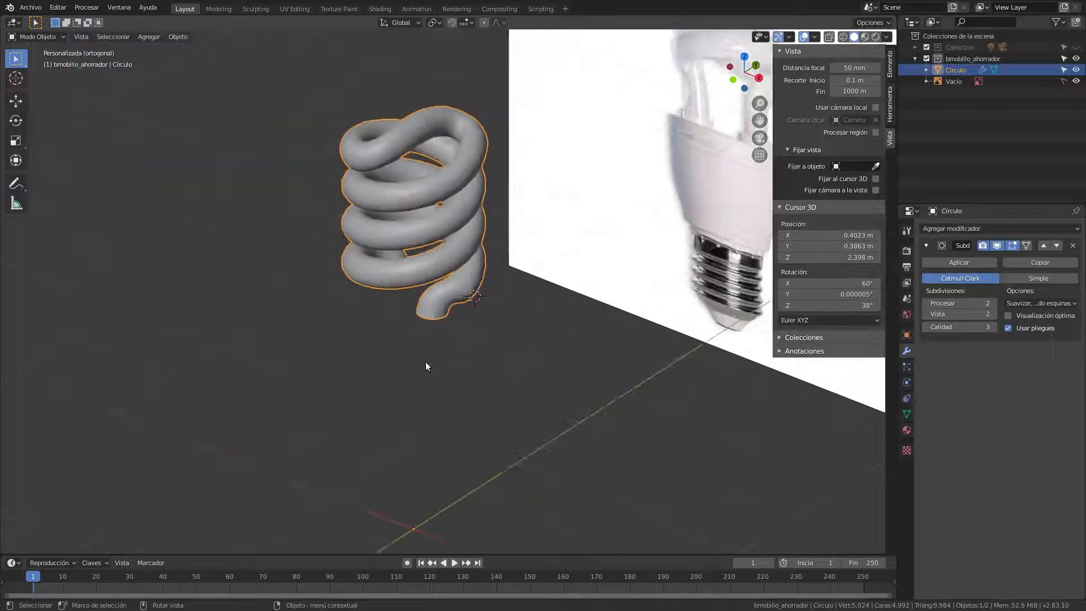
In Edit Mode, select the second edge loop up on both bent ends and delete these edge loops, then clear the selection.
{"action": "middle_click_drag", "start_coordinate": [322, 387], "coordinate": [483, 322], "text": "shift"}
{"action": "scroll", "coordinate": [491, 235], "scroll_direction": "up", "scroll_amount": 6}
{"action": "scroll", "coordinate": [489, 269], "scroll_direction": "up", "scroll_amount": 2}
{"action": "key", "text": "Tab"}
{"action": "middle_click_drag", "start_coordinate": [490, 270], "coordinate": [464, 397]}
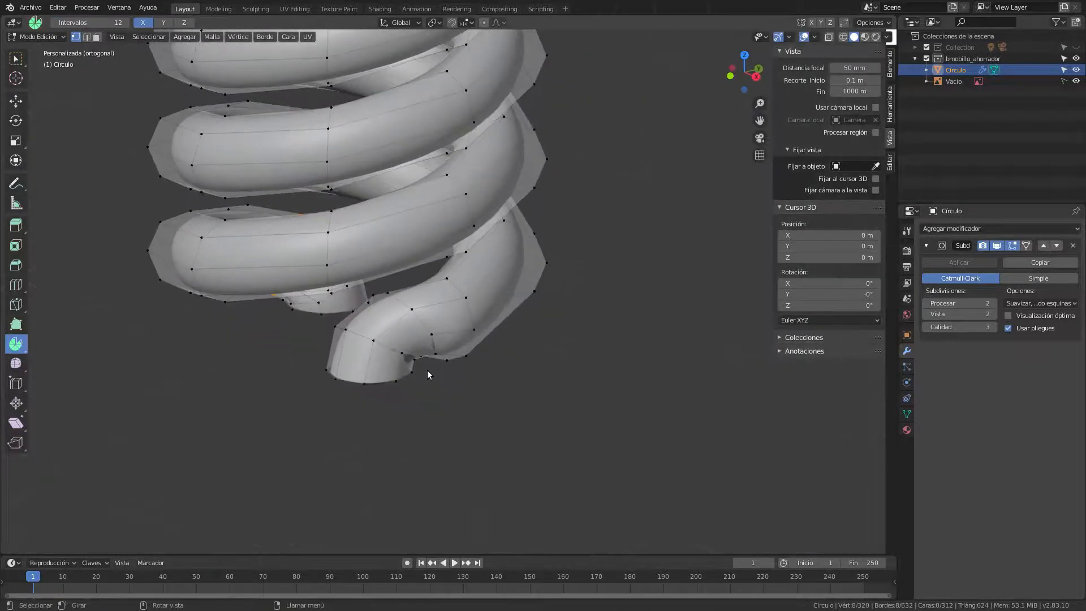
{"action": "left_click", "coordinate": [422, 324], "text": "alt+shift"}
{"action": "key", "text": "KP_1"}
{"action": "middle_click_drag", "start_coordinate": [483, 383], "coordinate": [446, 362]}
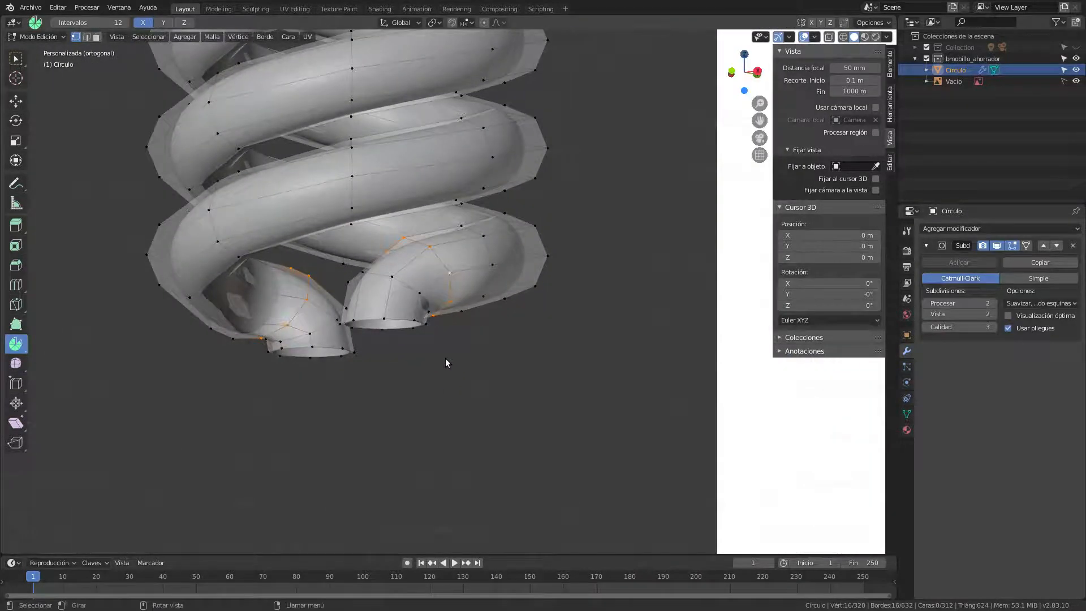
{"action": "key", "text": "x"}
{"action": "left_click", "coordinate": [420, 490]}
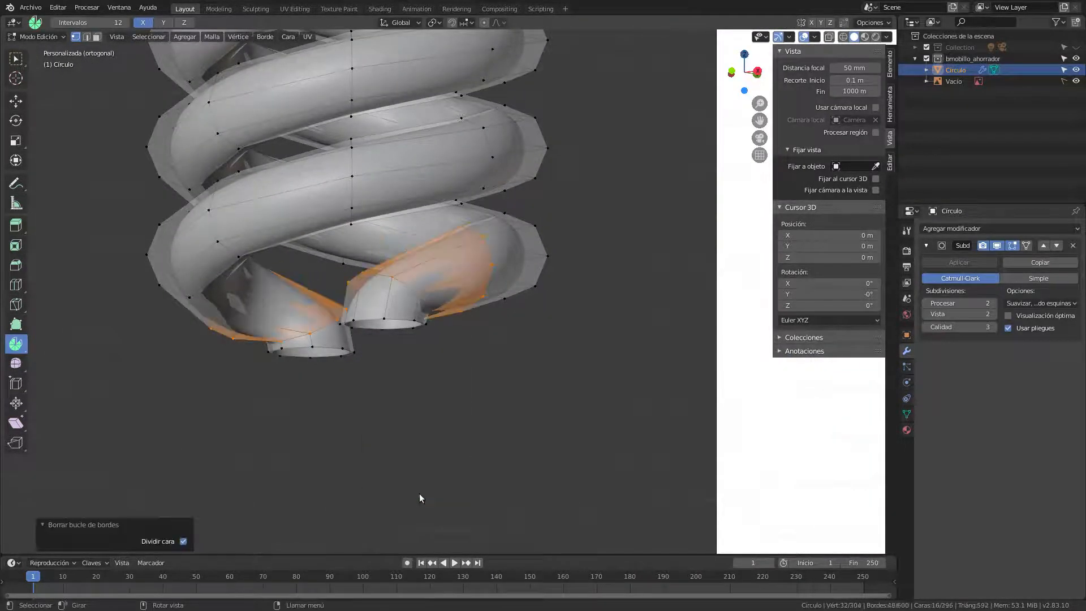
{"action": "middle_click_drag", "start_coordinate": [453, 379], "coordinate": [238, 393], "text": "alt"}
{"action": "key", "text": "alt+a"}
Slide the edge loop just above one bent tube end's opening along the bend toward the opening.
{"action": "scroll", "coordinate": [462, 400], "scroll_direction": "down", "scroll_amount": 2}
{"action": "key", "text": "Tab"}
{"action": "key", "text": "Tab"}
{"action": "scroll", "coordinate": [490, 347], "scroll_direction": "up", "scroll_amount": 3}
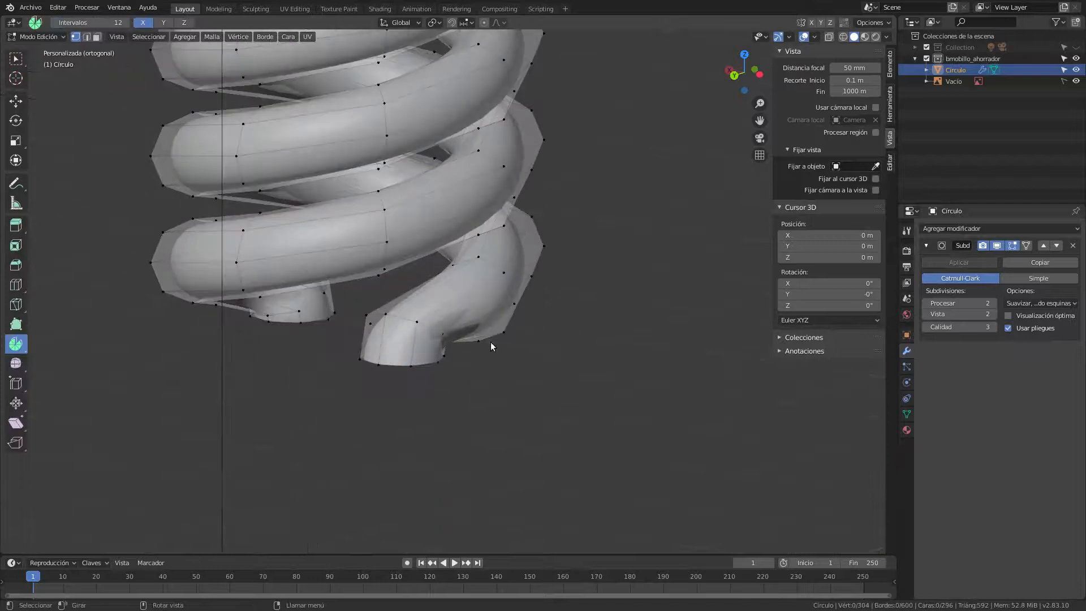
{"action": "mouse_move", "coordinate": [469, 348]}
{"action": "middle_mouse_down", "text": "alt"}
{"action": "mouse_move", "coordinate": [403, 323]}
{"action": "mouse_move", "coordinate": [464, 344]}
{"action": "mouse_move", "coordinate": [467, 360]}
{"action": "middle_mouse_up", "text": "alt"}
{"action": "left_click", "coordinate": [422, 324], "text": "alt"}
{"action": "key", "text": "g"}
{"action": "key", "text": "g"}
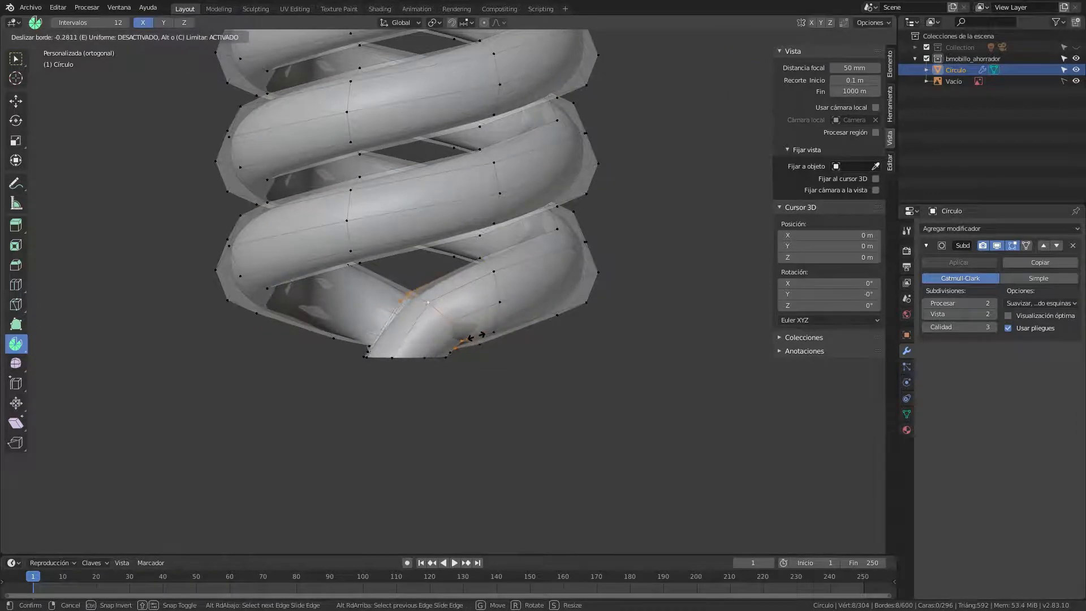
{"action": "left_click", "coordinate": [474, 338]}
Slide the matching edge loop on the opposite bent end toward its opening and check the smoothed bend in Object Mode.
{"action": "middle_click_drag", "start_coordinate": [365, 378], "coordinate": [439, 330], "text": "alt"}
{"action": "key", "text": "Tab"}
{"action": "key", "text": "Tab"}
{"action": "scroll", "coordinate": [438, 323], "scroll_direction": "up", "scroll_amount": 4}
{"action": "key", "text": "g"}
{"action": "key", "text": "g"}
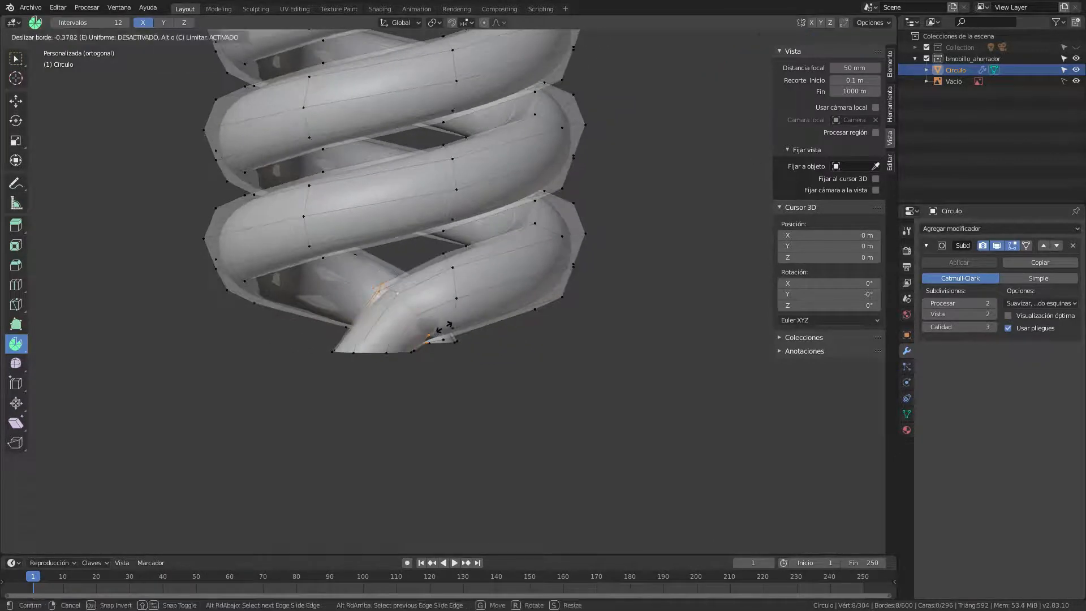
{"action": "left_click", "coordinate": [444, 327]}
{"action": "scroll", "coordinate": [412, 330], "scroll_direction": "down", "scroll_amount": 3}
{"action": "middle_click_drag", "start_coordinate": [412, 330], "coordinate": [490, 347]}
{"action": "key", "text": "Tab"}
{"action": "key", "text": "Tab"}
Select the open edge loops of both tube ends and extrude them about 0.55 m straight down along Z into the base.
{"action": "key", "text": "w"}
{"action": "key", "text": "Tab"}
{"action": "key", "text": "Tab"}
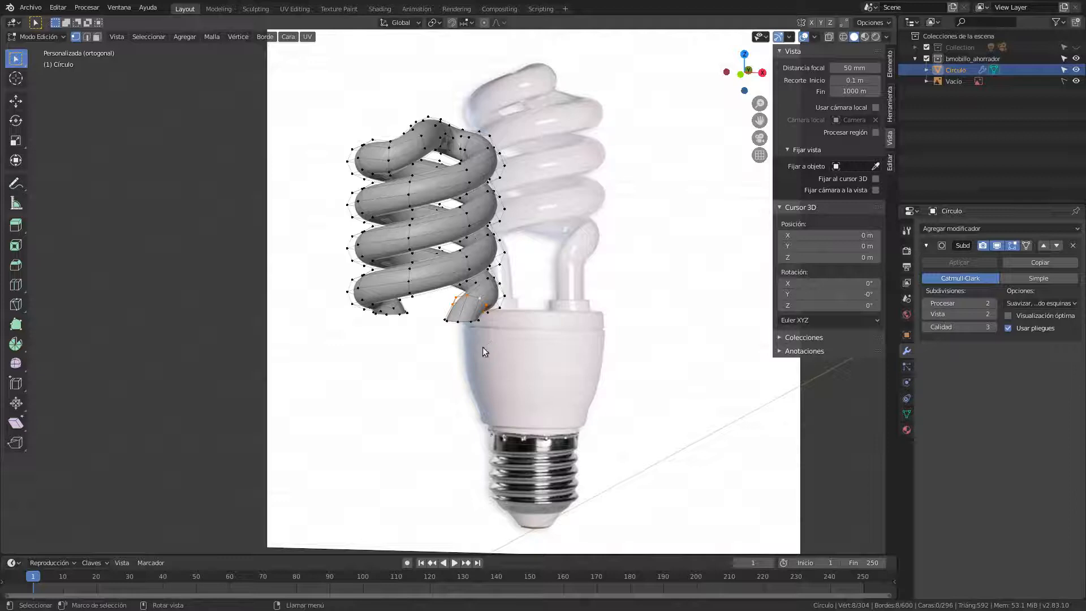
{"action": "key", "text": "alt+a"}
{"action": "left_click", "coordinate": [399, 315], "text": "alt+shift"}
{"action": "key", "text": "KP_1"}
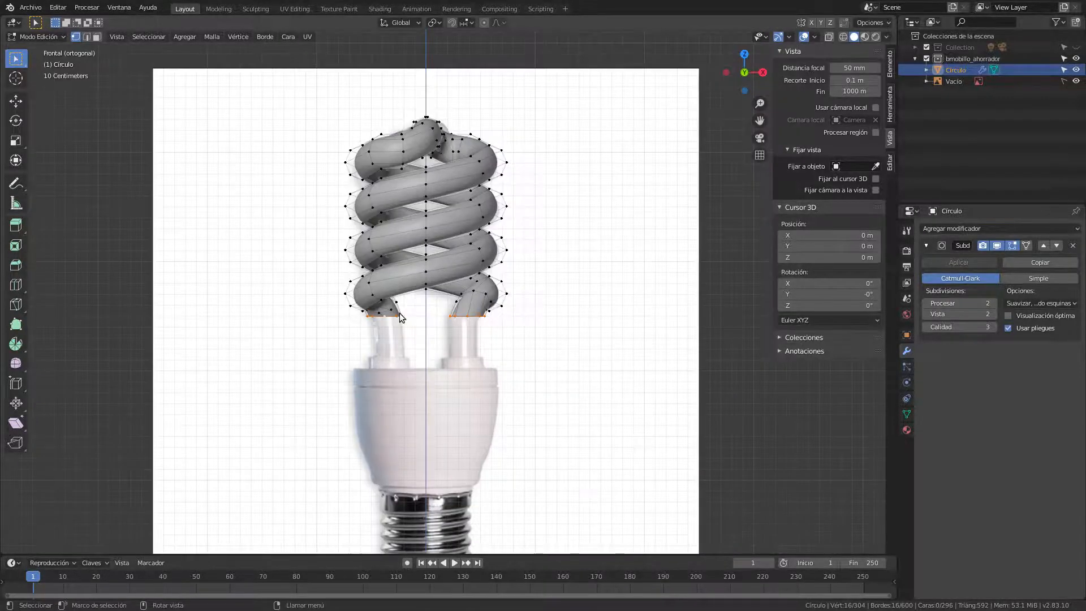
{"action": "scroll", "coordinate": [399, 314], "scroll_direction": "up", "scroll_amount": 4}
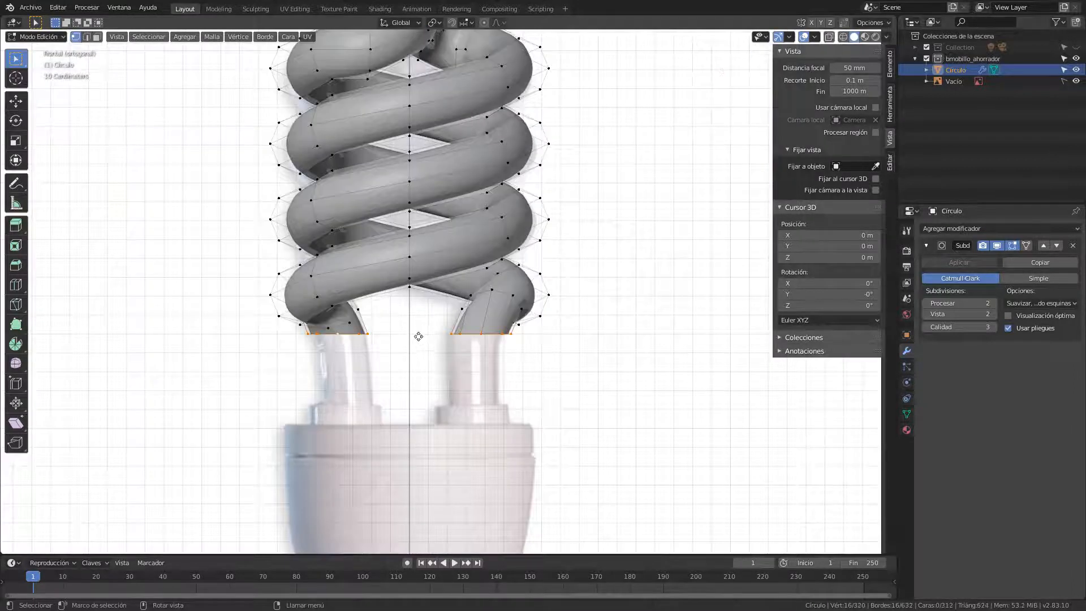
{"action": "key", "text": "e"}
{"action": "key", "text": "z"}
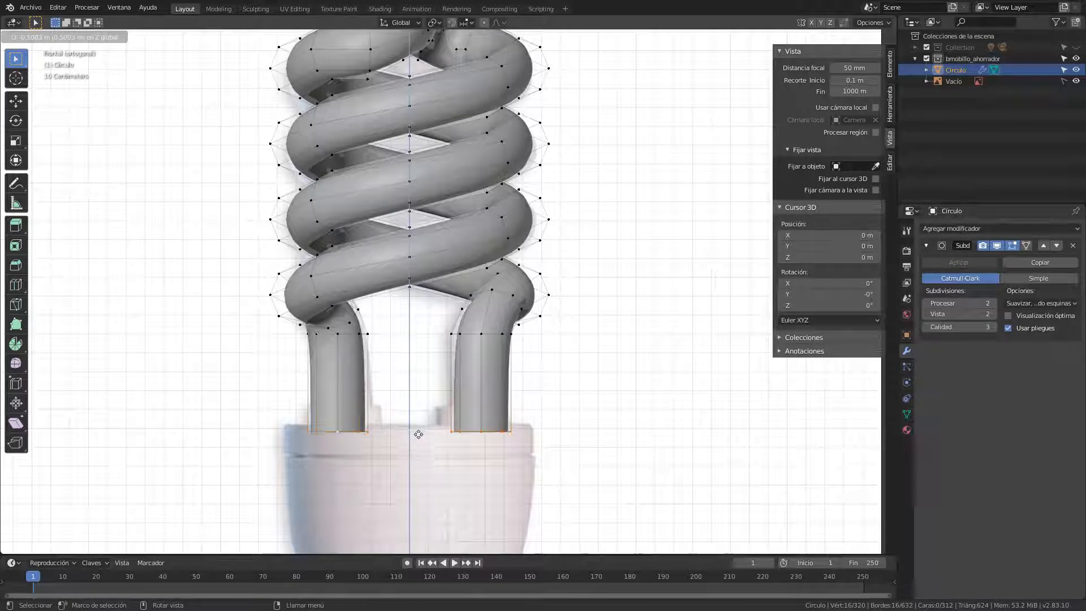
{"action": "left_click", "coordinate": [417, 439]}
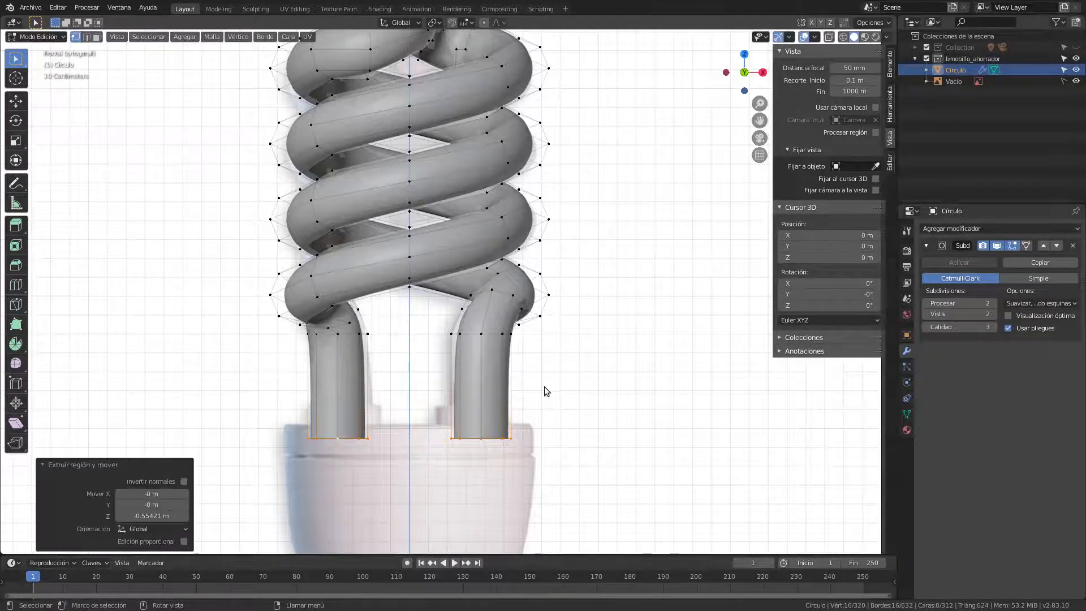
{"action": "key", "text": "Tab"}
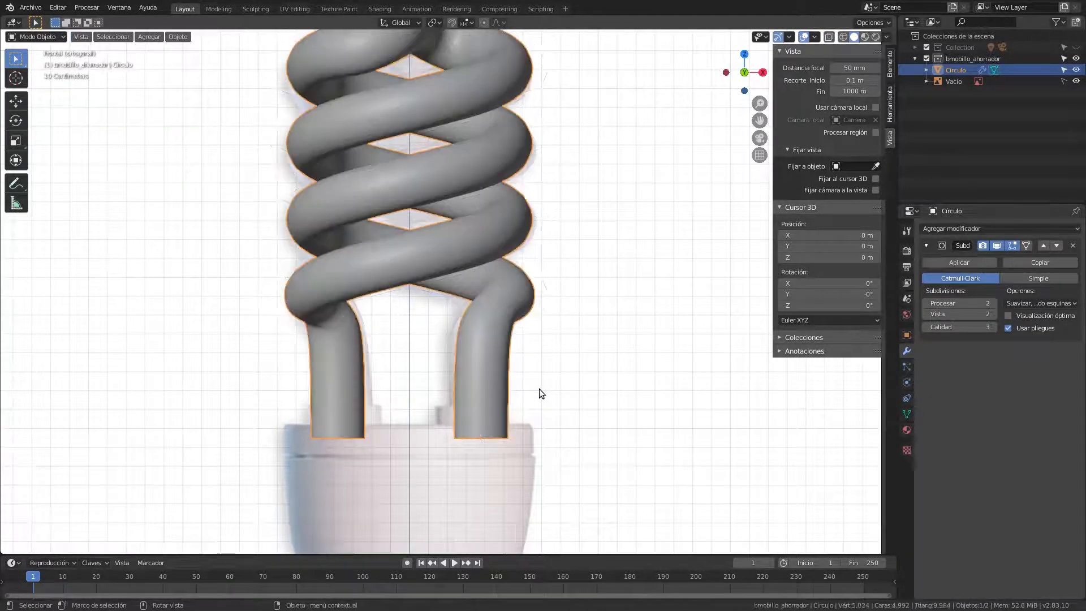
{"action": "key", "text": "Tab"}
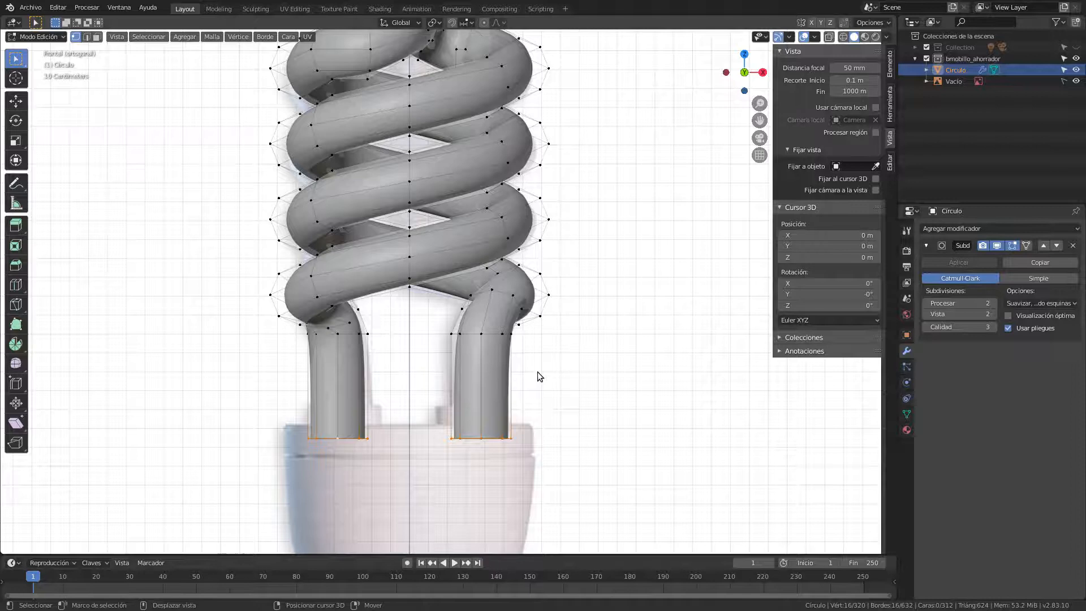
Duplicate the bottom edge loops of both tubes in place and separate the duplicate into its own object.
{"action": "key", "text": "g"}
{"action": "right_click", "coordinate": [528, 334]}
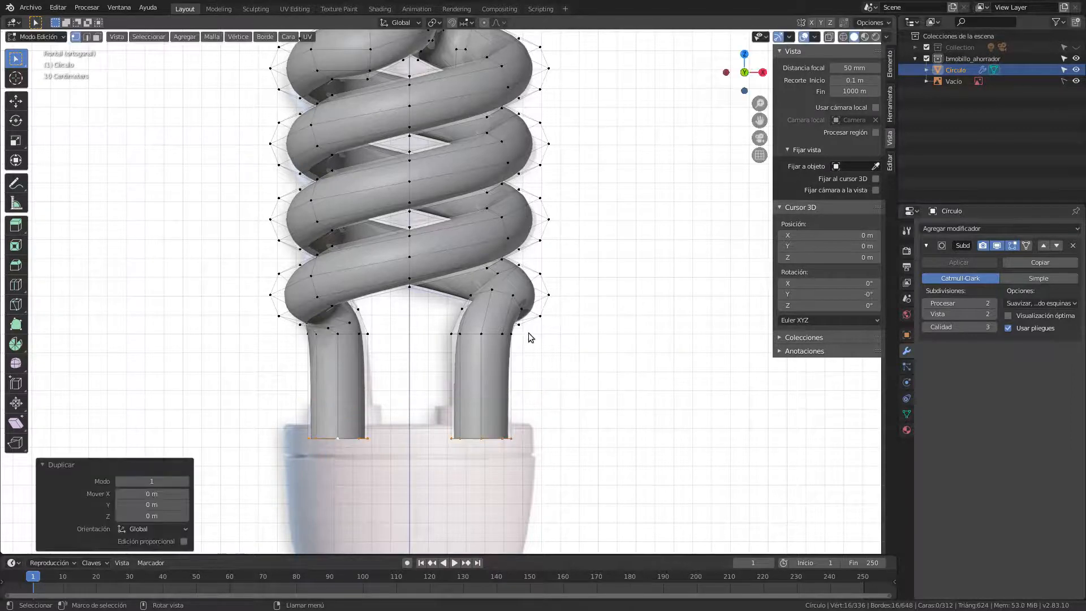
{"action": "key", "text": "p"}
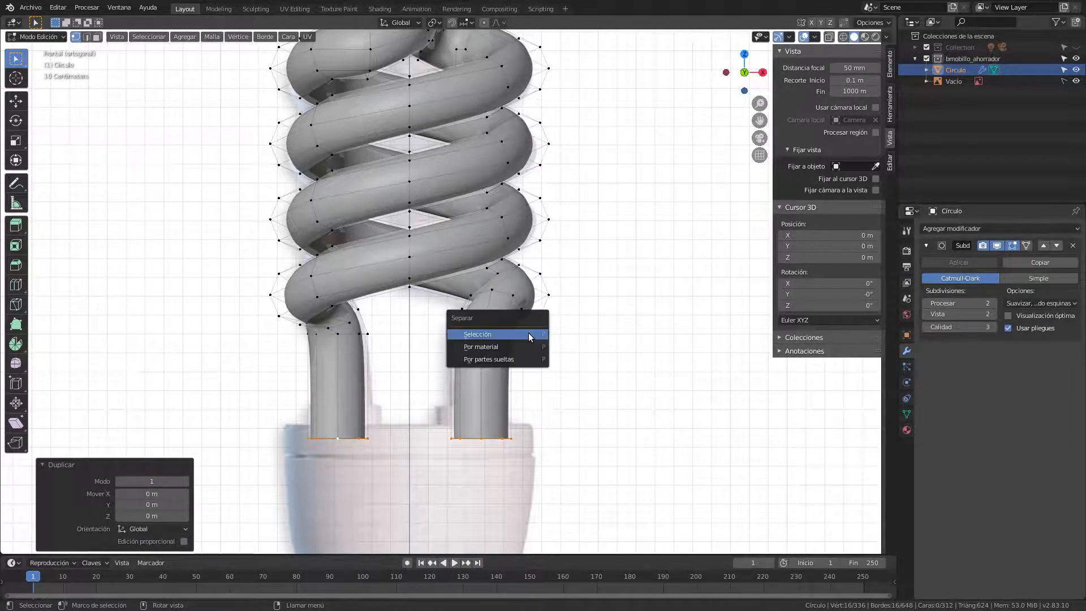
{"action": "left_click", "coordinate": [528, 333]}
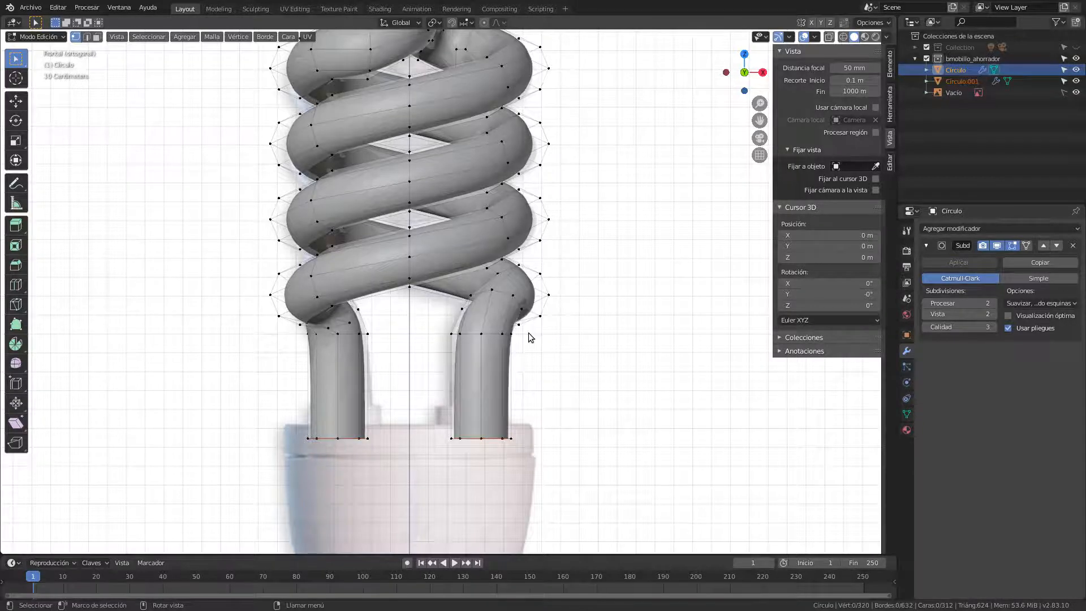
{"action": "key", "text": "Tab"}
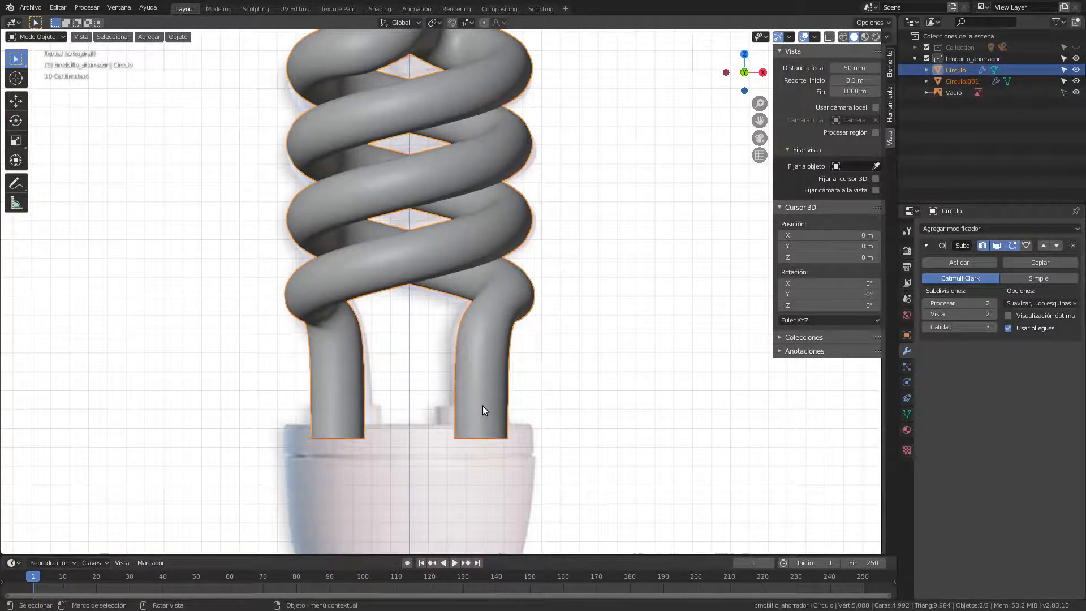
Select the separated rings, enter Edit Mode and extrude all their edges about 0.17 m upward along Z as sleeves.
{"action": "left_click", "coordinate": [490, 439]}
{"action": "middle_click_drag", "start_coordinate": [551, 415], "coordinate": [511, 443]}
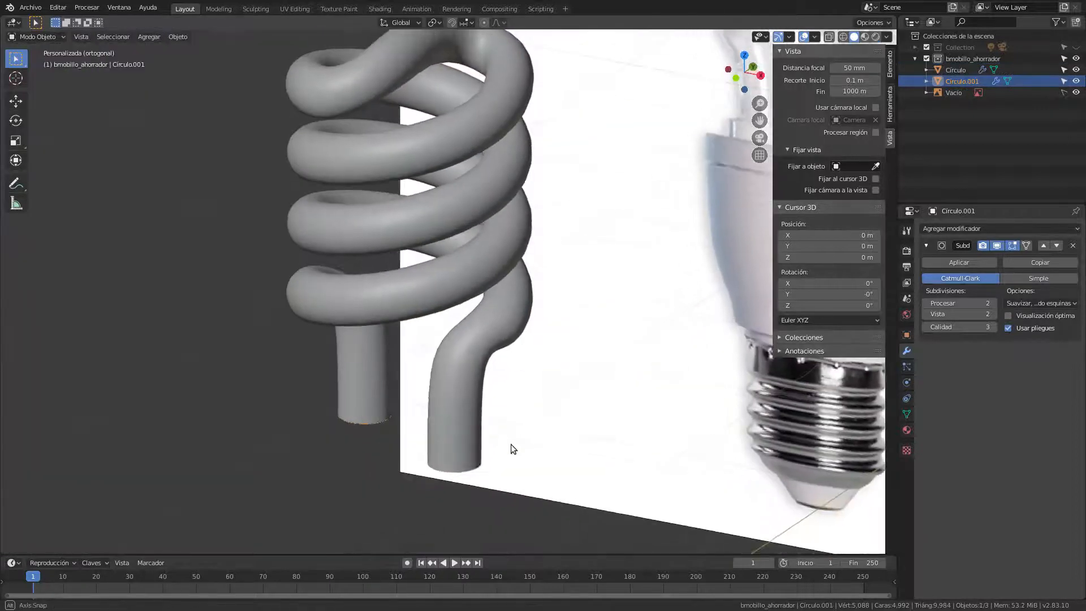
{"action": "scroll", "coordinate": [510, 444], "scroll_direction": "up", "scroll_amount": 3}
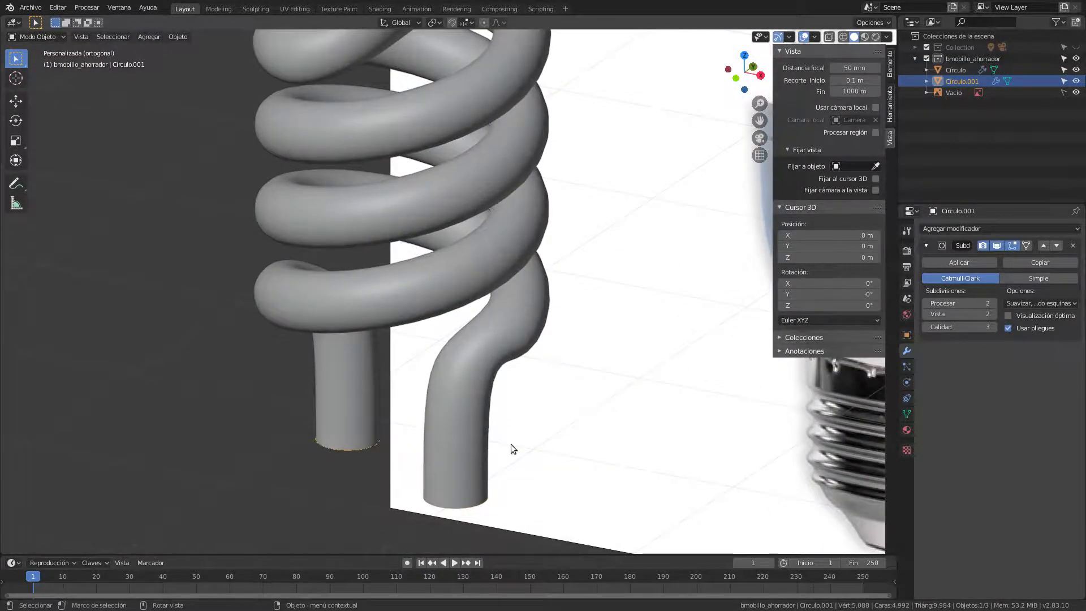
{"action": "key", "text": "KP_1"}
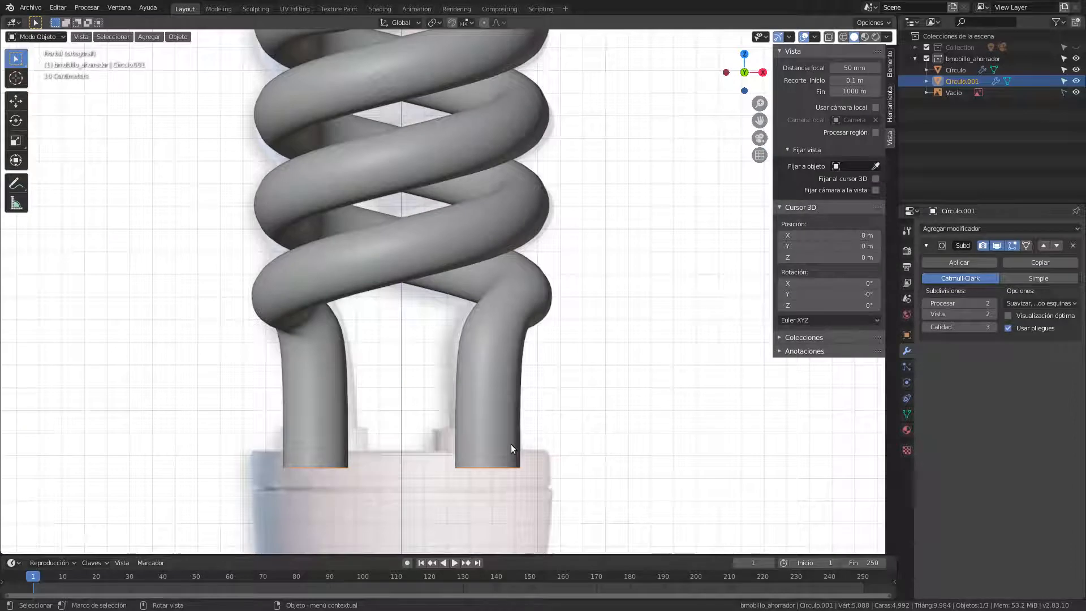
{"action": "left_click", "coordinate": [35, 39]}
{"action": "left_click", "coordinate": [42, 61]}
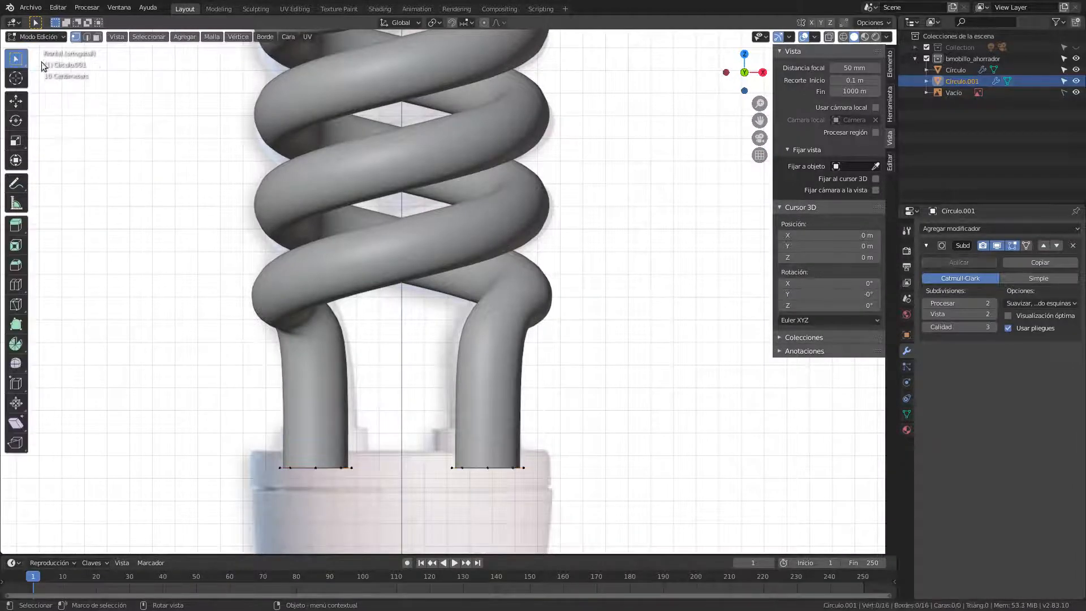
{"action": "key", "text": "a"}
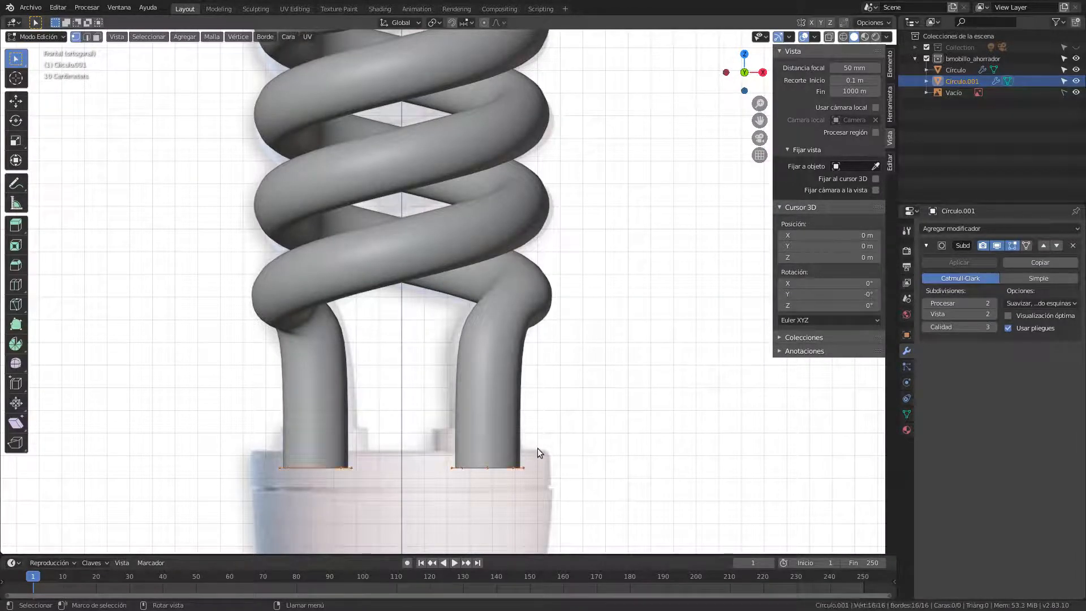
{"action": "key", "text": "e"}
{"action": "key", "text": "z"}
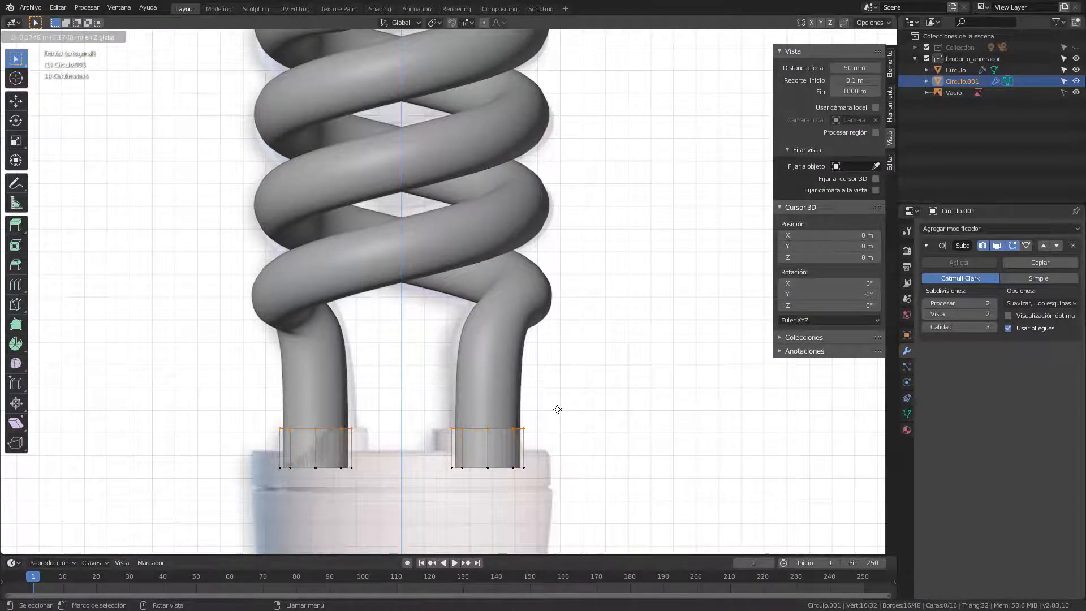
{"action": "left_click", "coordinate": [557, 409]}
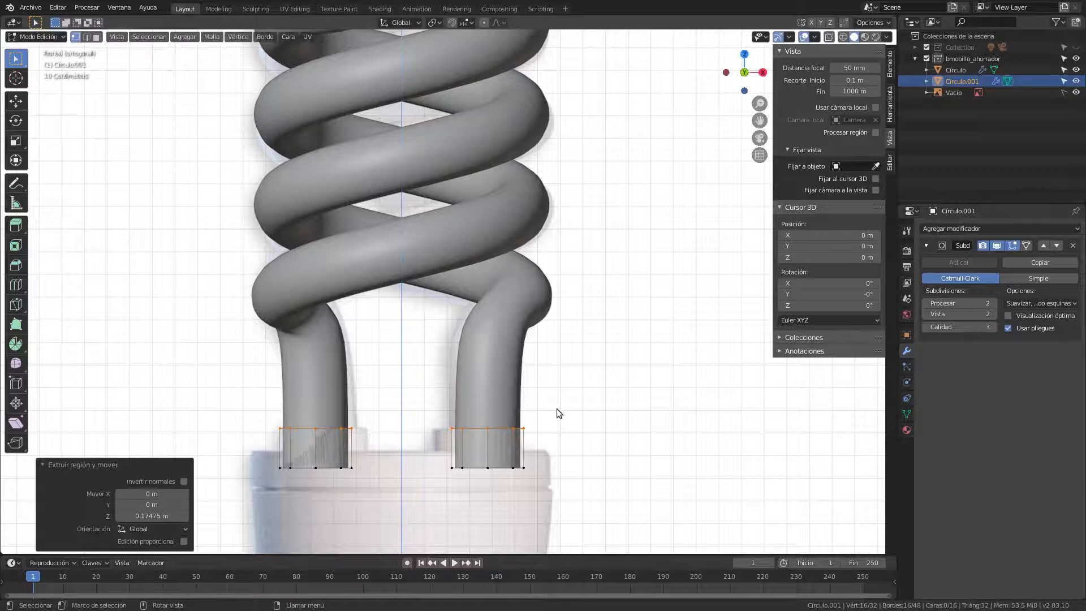
Select all the geometry of both sleeves around the tube ends.
{"action": "middle_click_drag", "start_coordinate": [557, 409], "coordinate": [566, 313]}
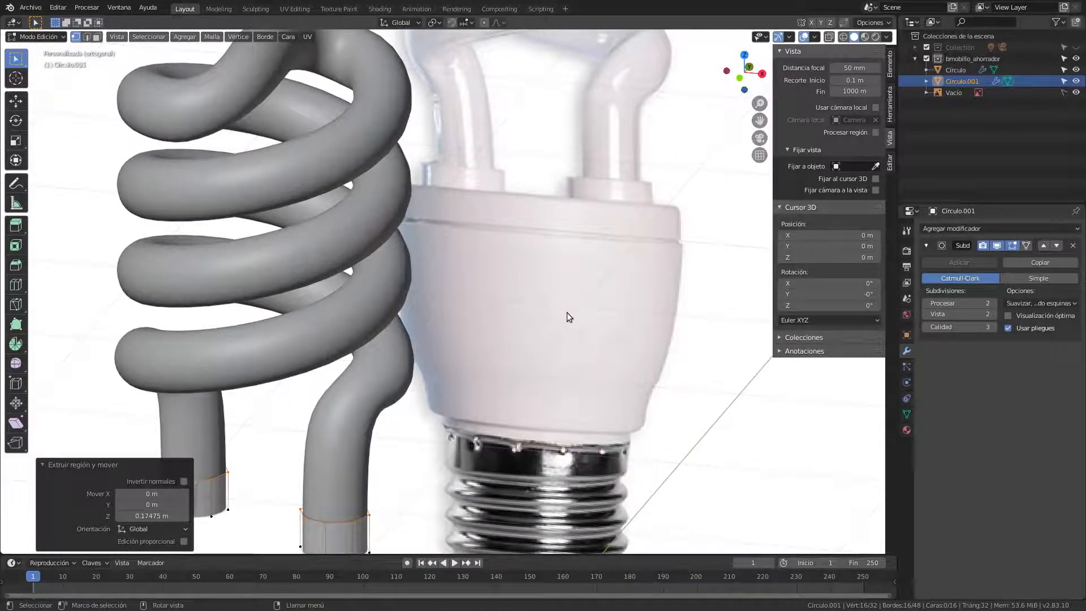
{"action": "mouse_move", "coordinate": [600, 175]}
{"action": "right_mouse_down"}
{"action": "mouse_move", "coordinate": [563, 201]}
{"action": "mouse_move", "coordinate": [588, 192]}
{"action": "right_mouse_up"}
{"action": "mouse_move", "coordinate": [468, 370]}
{"action": "middle_mouse_down"}
{"action": "mouse_move", "coordinate": [481, 355]}
{"action": "mouse_move", "coordinate": [475, 325]}
{"action": "mouse_move", "coordinate": [513, 279]}
{"action": "mouse_move", "coordinate": [507, 349]}
{"action": "mouse_move", "coordinate": [478, 385]}
{"action": "middle_mouse_up"}
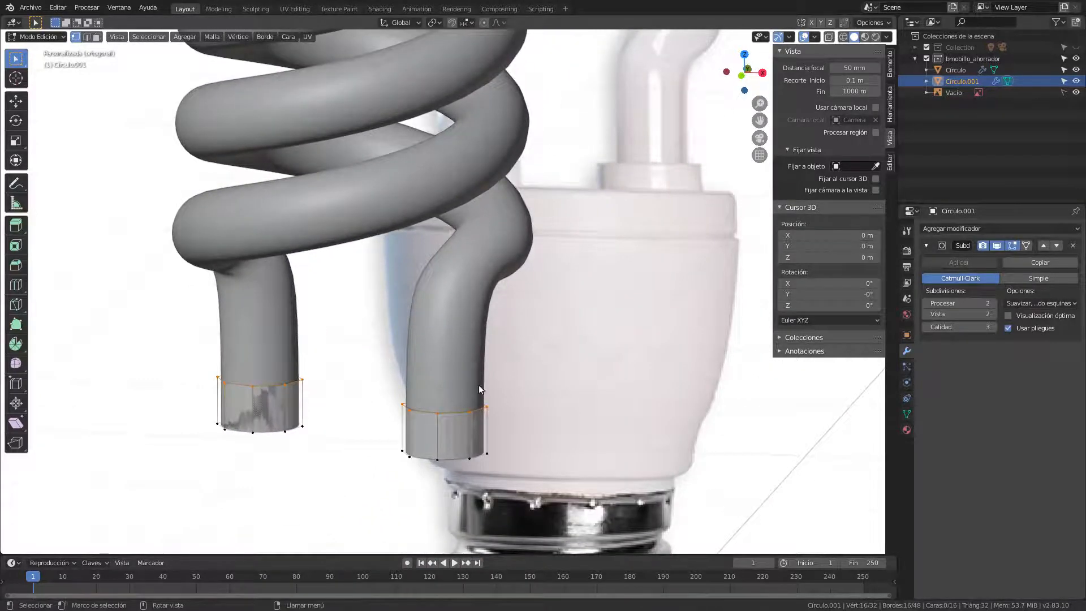
{"action": "key", "text": "a"}
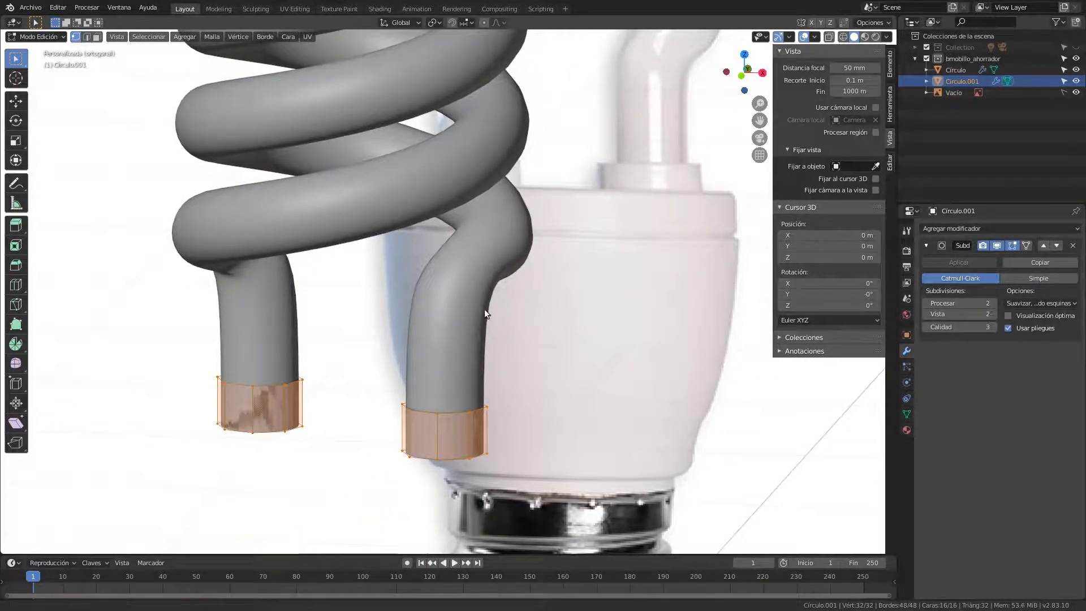
{"action": "middle_click_drag", "start_coordinate": [484, 308], "coordinate": [529, 289], "text": "shift"}
Try to extrude both sleeves outward along their normals by about 0.046 m, and undo the extrusion in front view.
{"action": "left_click", "coordinate": [16, 226]}
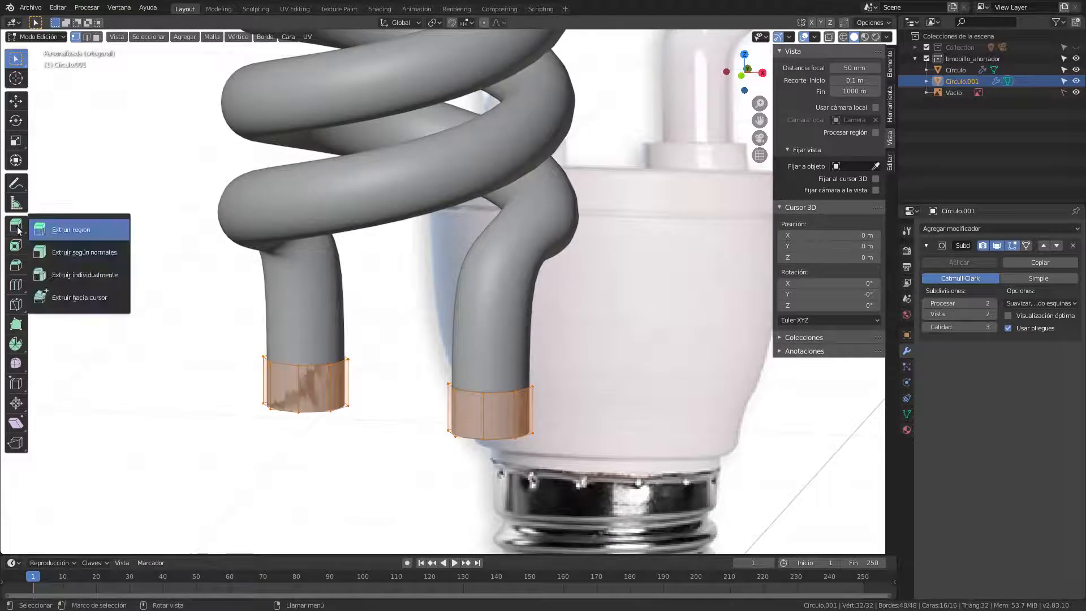
{"action": "left_click", "coordinate": [64, 255]}
{"action": "middle_click_drag", "start_coordinate": [446, 464], "coordinate": [461, 476]}
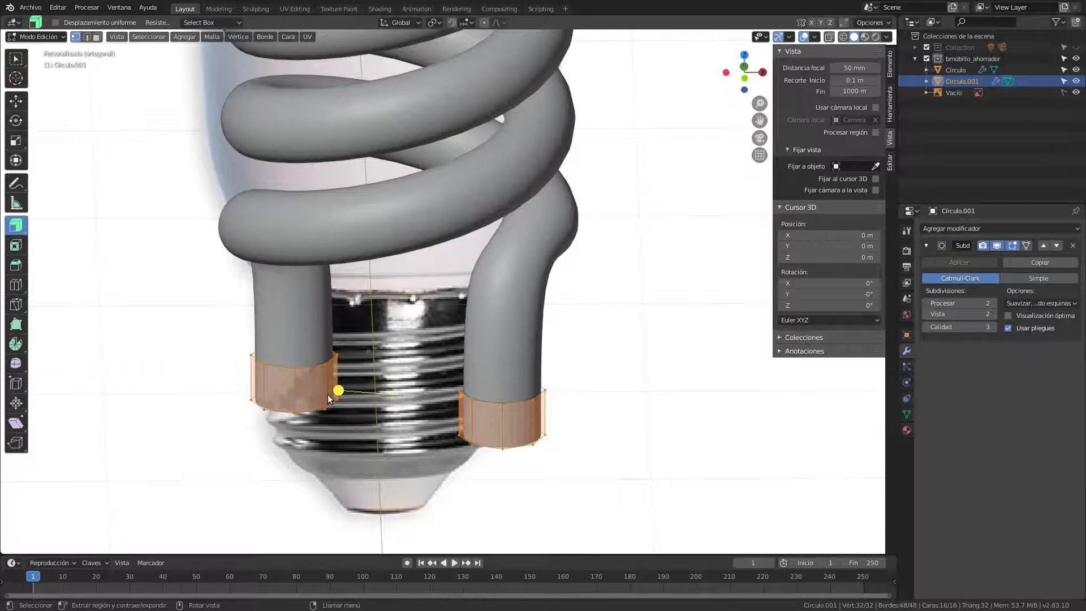
{"action": "left_click_drag", "start_coordinate": [338, 390], "coordinate": [365, 395]}
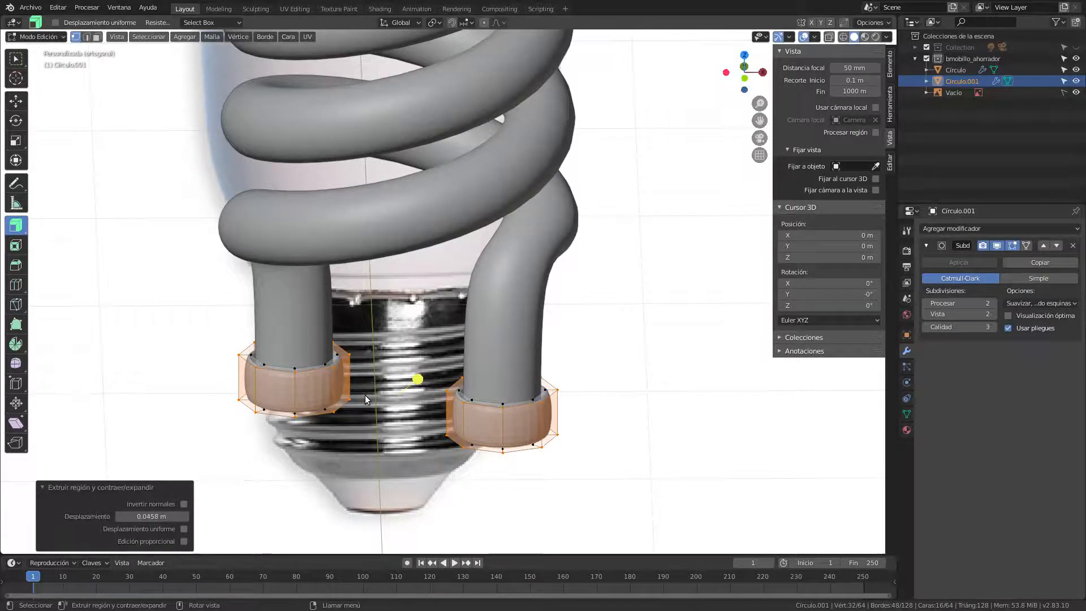
{"action": "key", "text": "KP_1"}
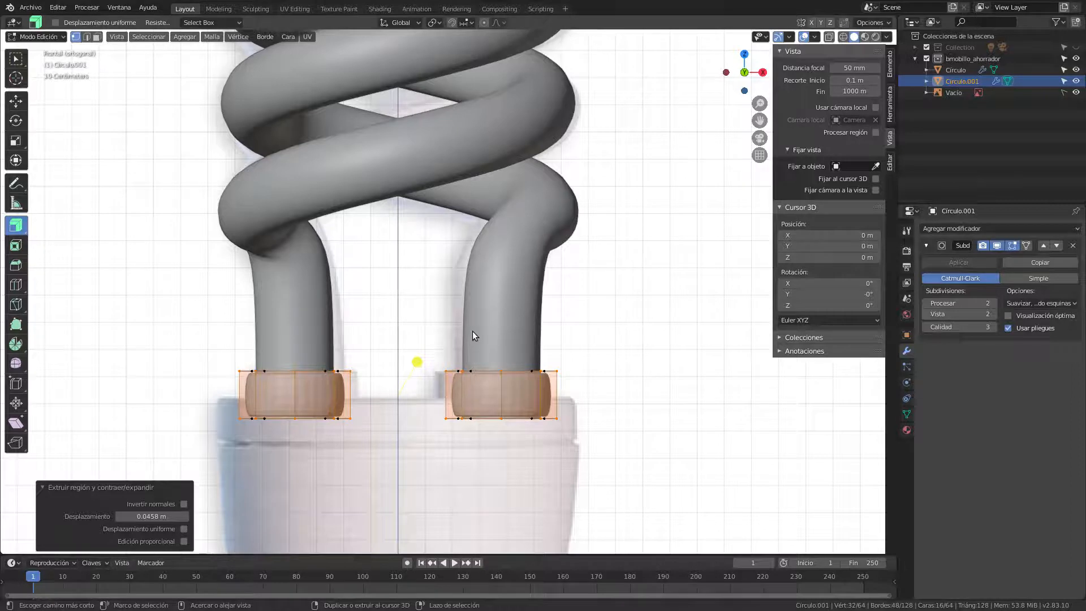
{"action": "key", "text": "ctrl+z"}
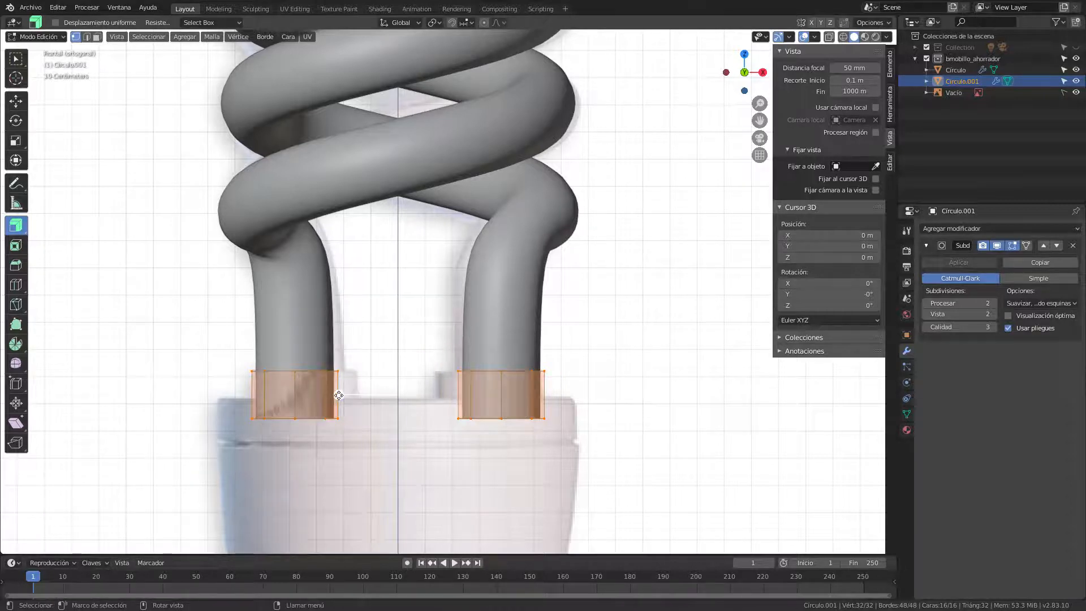
Extrude both sleeves outward along their normals by about 0.108 m to form thick collars.
{"action": "key", "text": "alt+e"}
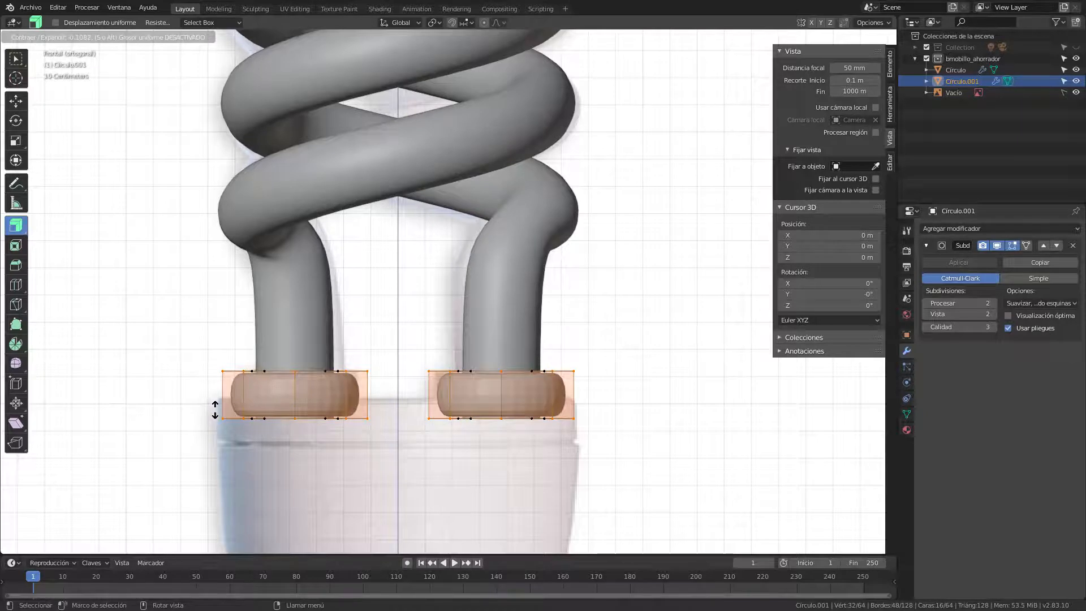
{"action": "left_click", "coordinate": [215, 409]}
{"action": "middle_click_drag", "start_coordinate": [484, 338], "coordinate": [477, 403]}
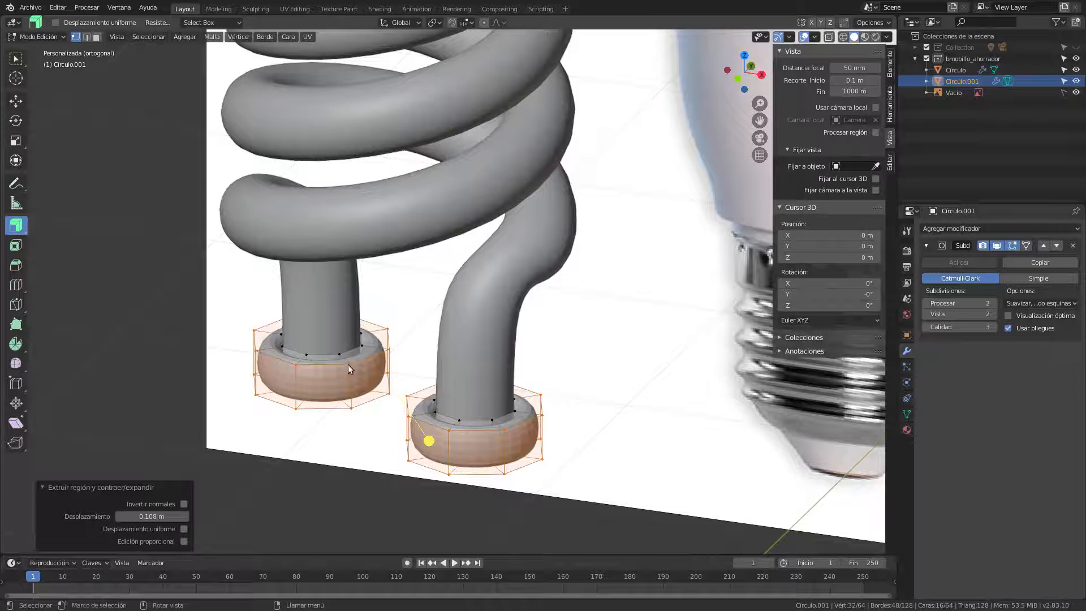
In face select mode, select the inner wall faces of both collars and delete them.
{"action": "left_click", "coordinate": [97, 37]}
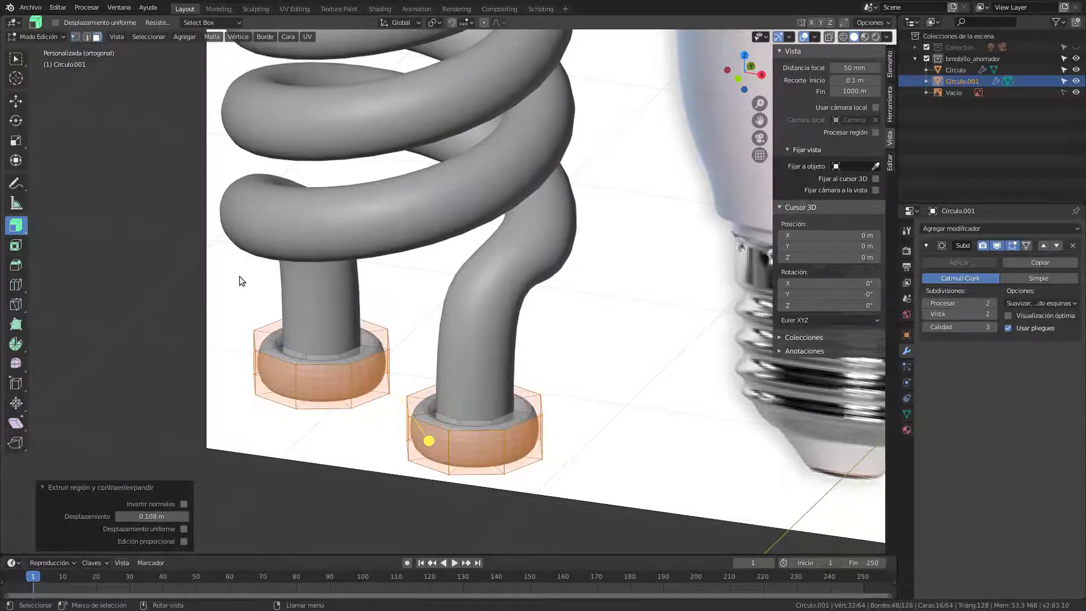
{"action": "key", "text": "ctrl+KP_Add"}
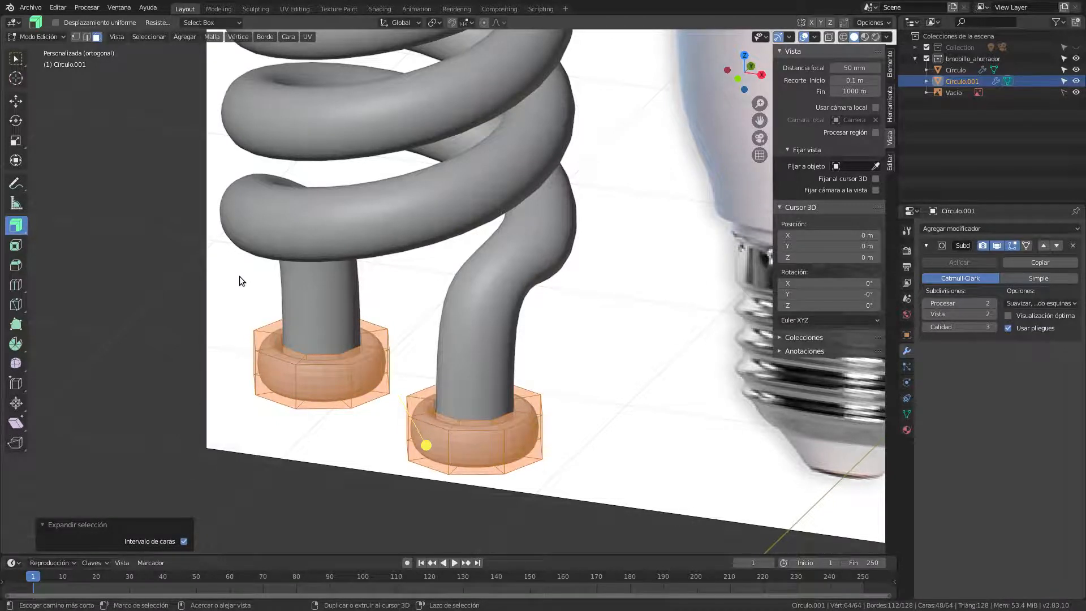
{"action": "key", "text": "ctrl+z"}
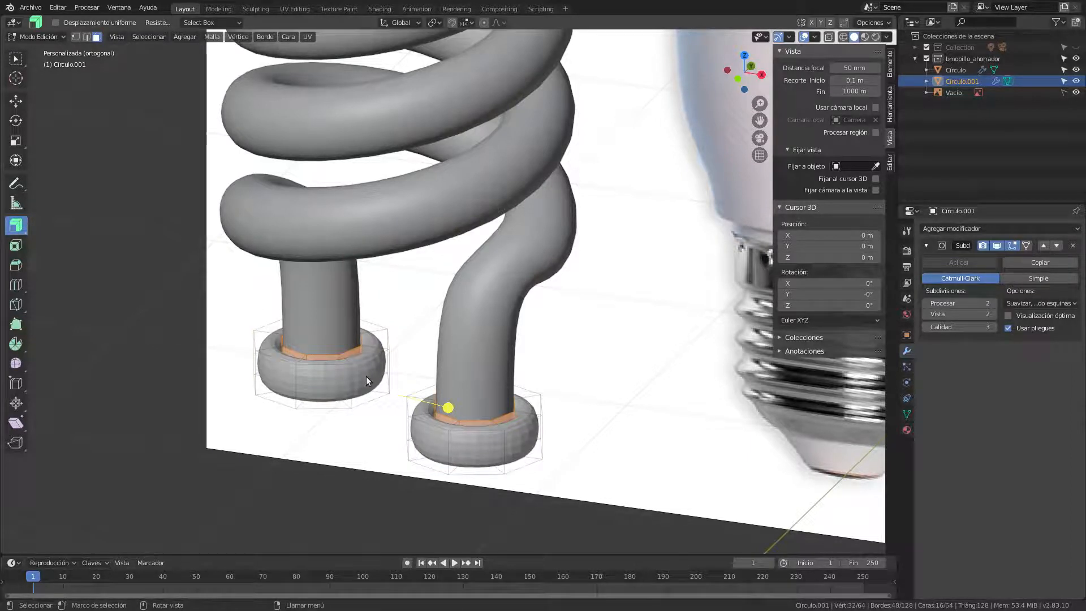
{"action": "key", "text": "x"}
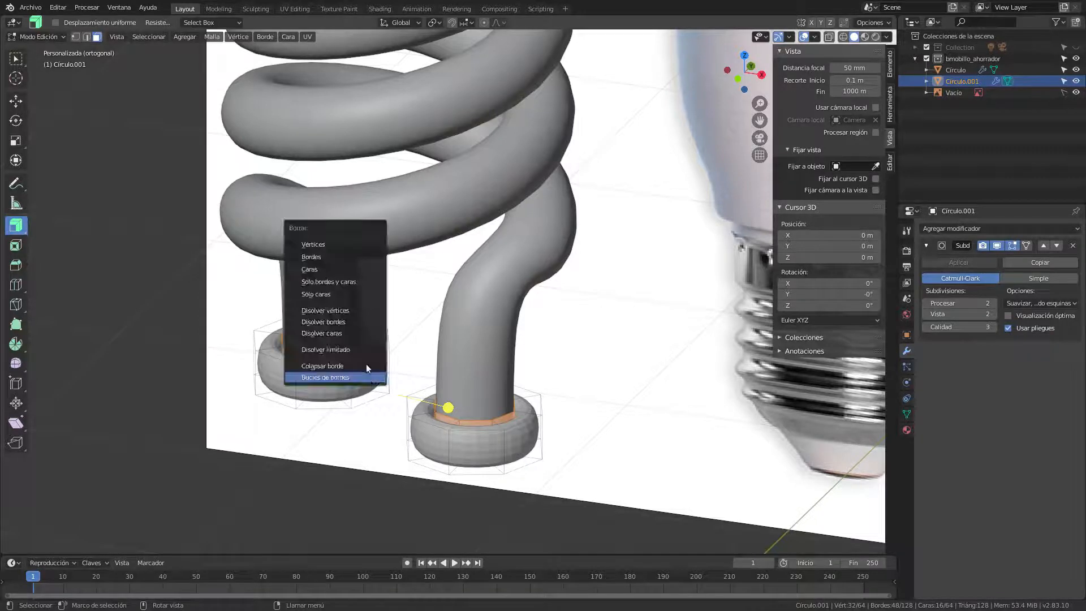
{"action": "left_click", "coordinate": [352, 267]}
Select the face loops on the underside of both collars and delete these faces.
{"action": "middle_click_drag", "start_coordinate": [359, 339], "coordinate": [389, 328]}
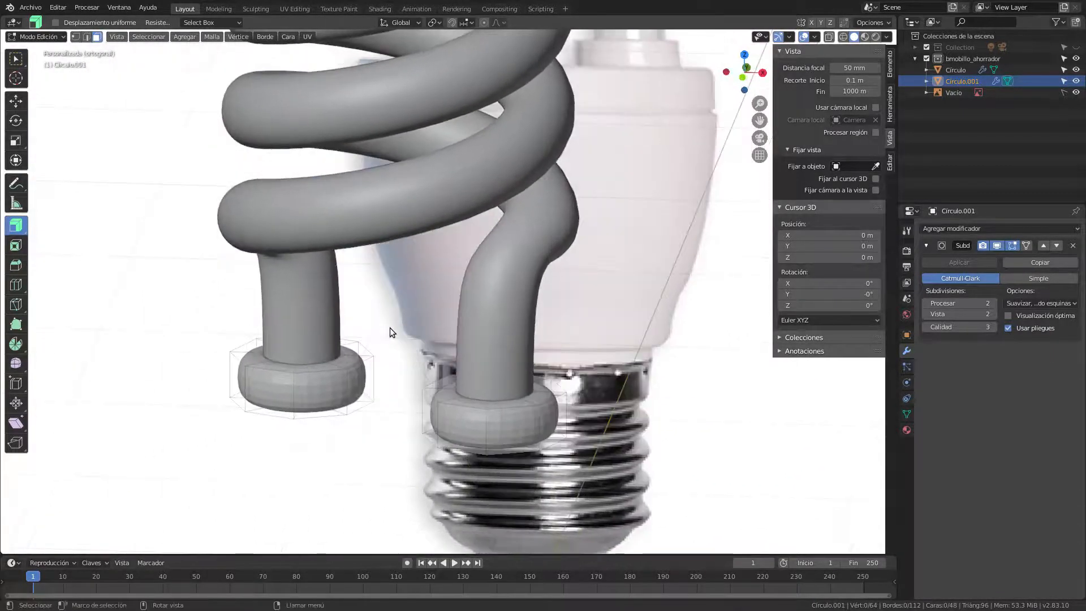
{"action": "middle_click_drag", "start_coordinate": [503, 421], "coordinate": [511, 347]}
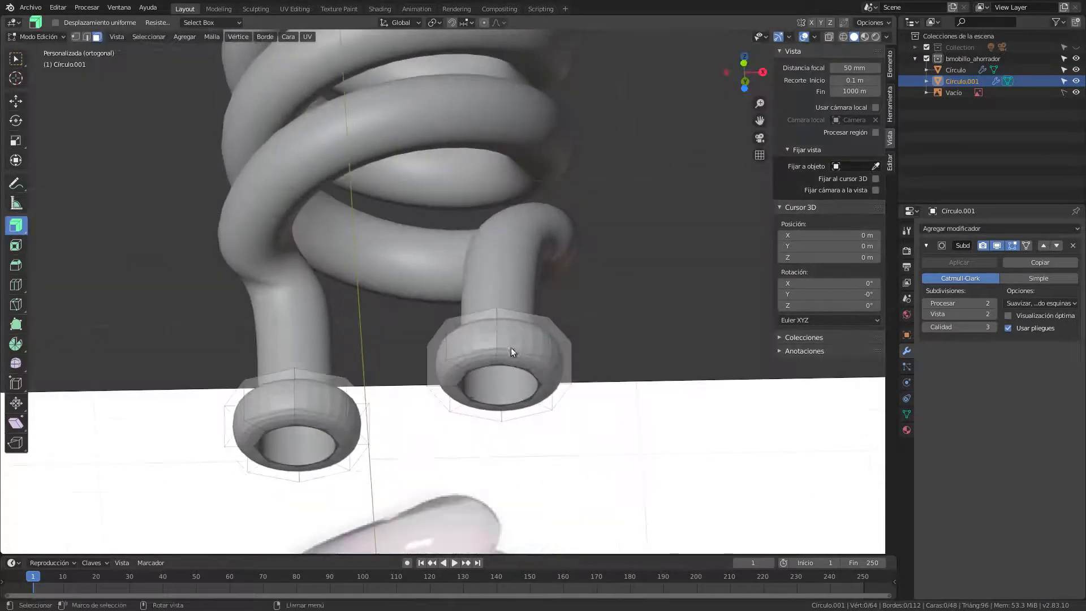
{"action": "left_click", "coordinate": [491, 362], "text": "alt"}
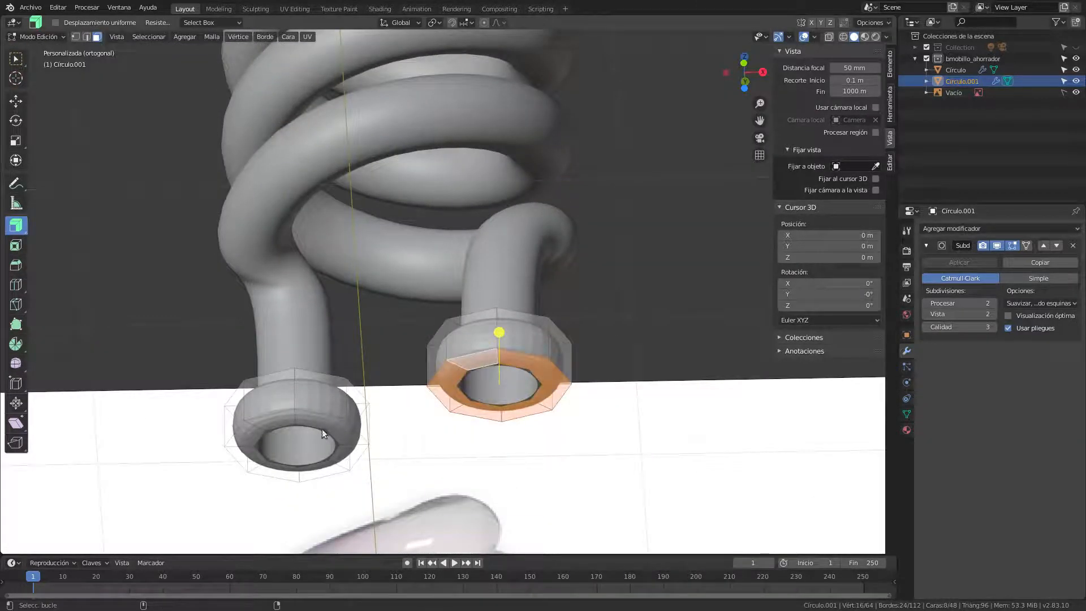
{"action": "left_click", "coordinate": [299, 418], "text": "alt+shift"}
{"action": "key", "text": "x"}
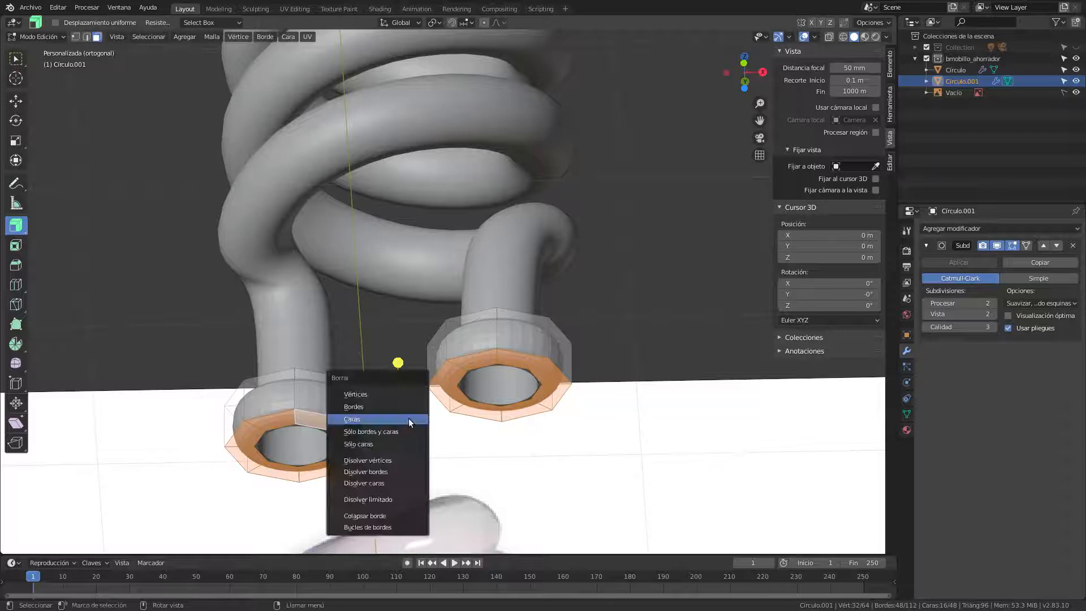
Delete the selected bottom faces of both tube collars and activate the Select Box tool.
{"action": "left_click", "coordinate": [399, 418]}
{"action": "middle_click_drag", "start_coordinate": [412, 407], "coordinate": [504, 415]}
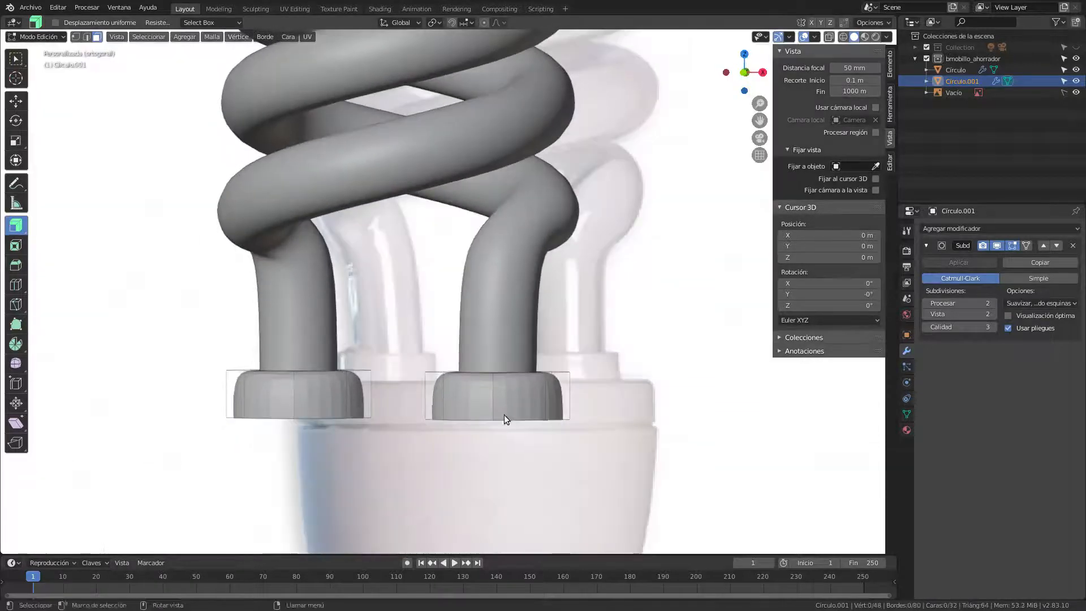
{"action": "left_click", "coordinate": [15, 58]}
Add one centred horizontal loop cut around each of the two tube collars.
{"action": "middle_click_drag", "start_coordinate": [493, 320], "coordinate": [517, 314]}
{"action": "key", "text": "ctrl+r"}
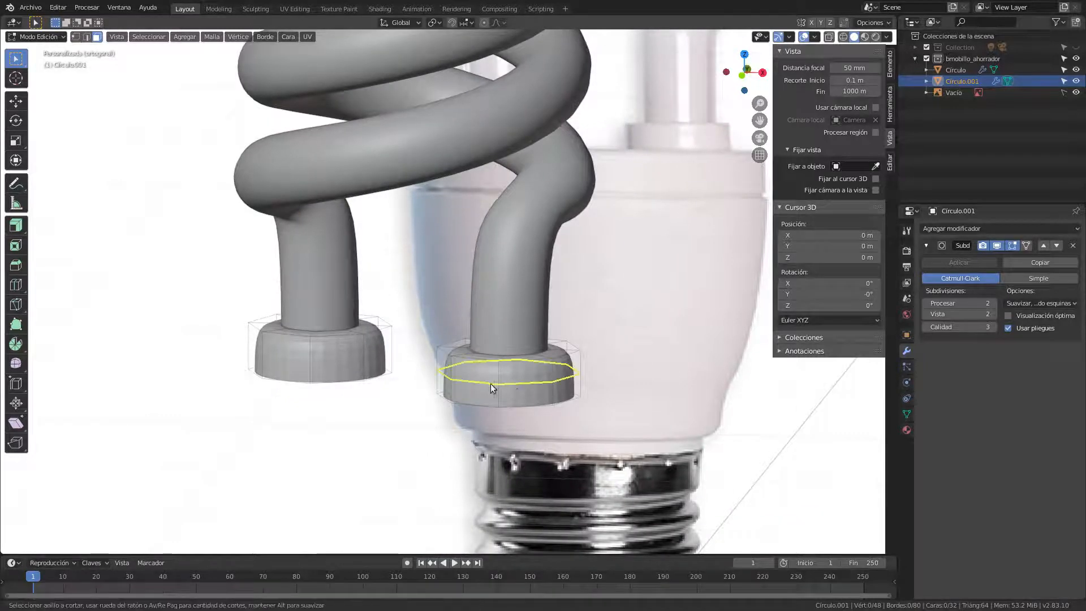
{"action": "left_click", "coordinate": [493, 381]}
{"action": "right_click", "coordinate": [493, 382]}
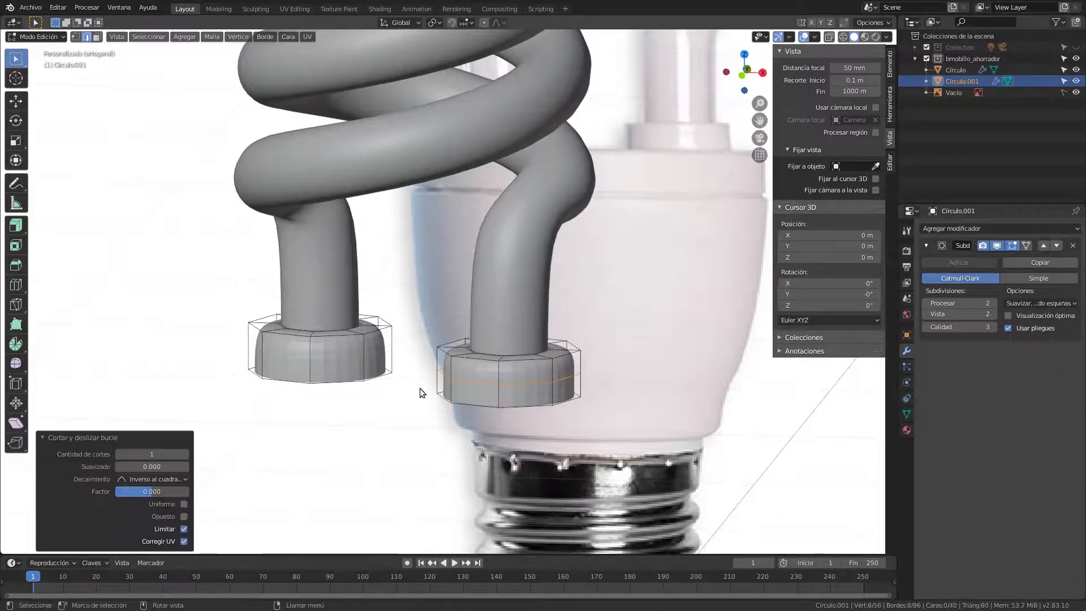
{"action": "key", "text": "ctrl+r"}
{"action": "left_click", "coordinate": [303, 365]}
{"action": "right_click", "coordinate": [304, 364]}
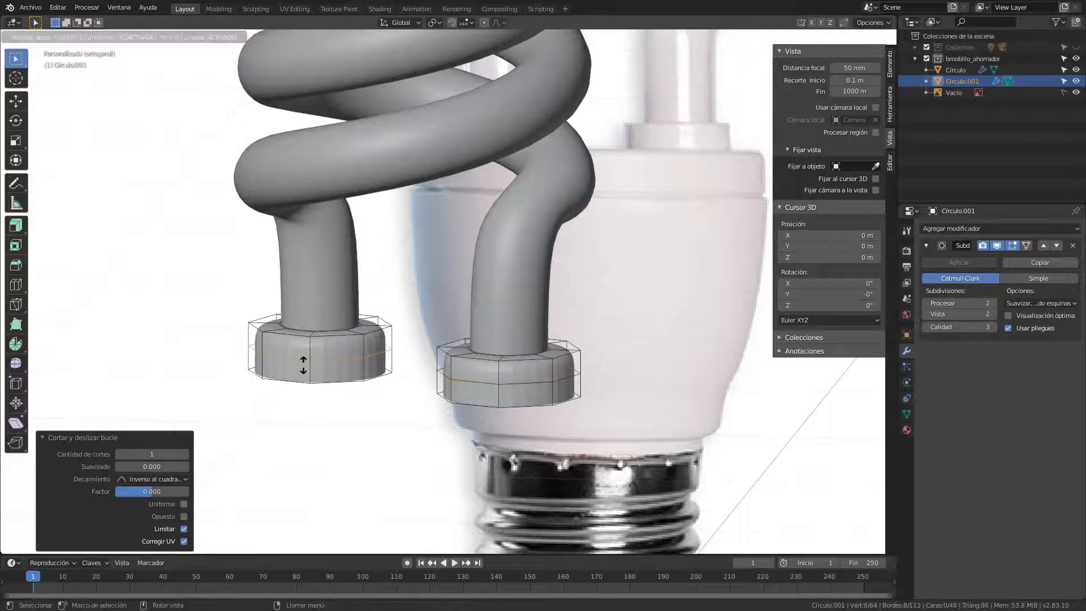
Select both new edge loops and raise them about 0.076 m along Z to sharpen the collars' upper rims.
{"action": "left_click", "coordinate": [479, 380], "text": "alt+shift"}
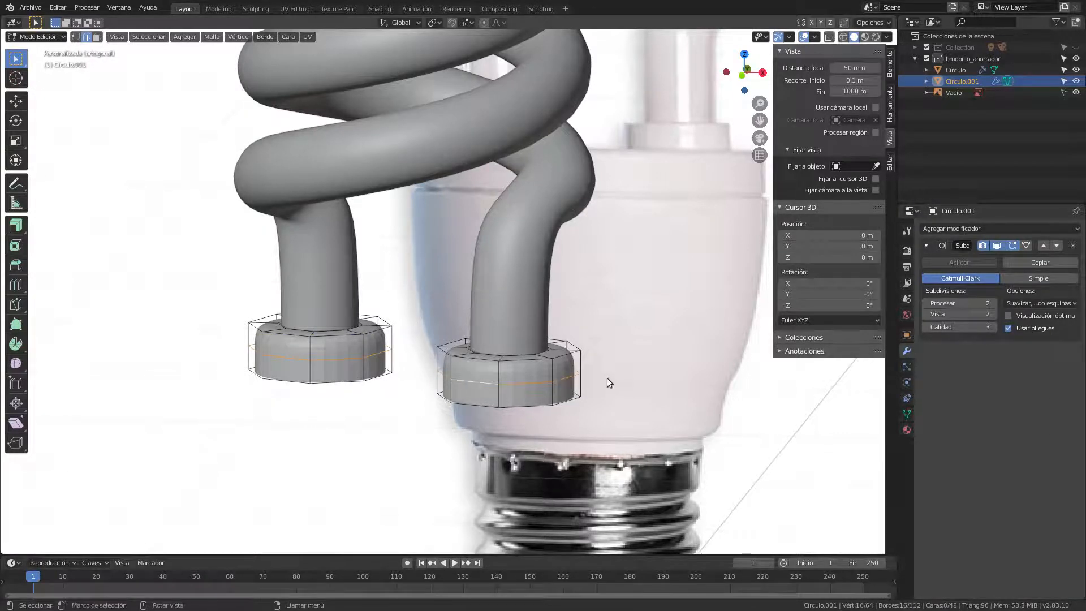
{"action": "key", "text": "g"}
{"action": "key", "text": "z"}
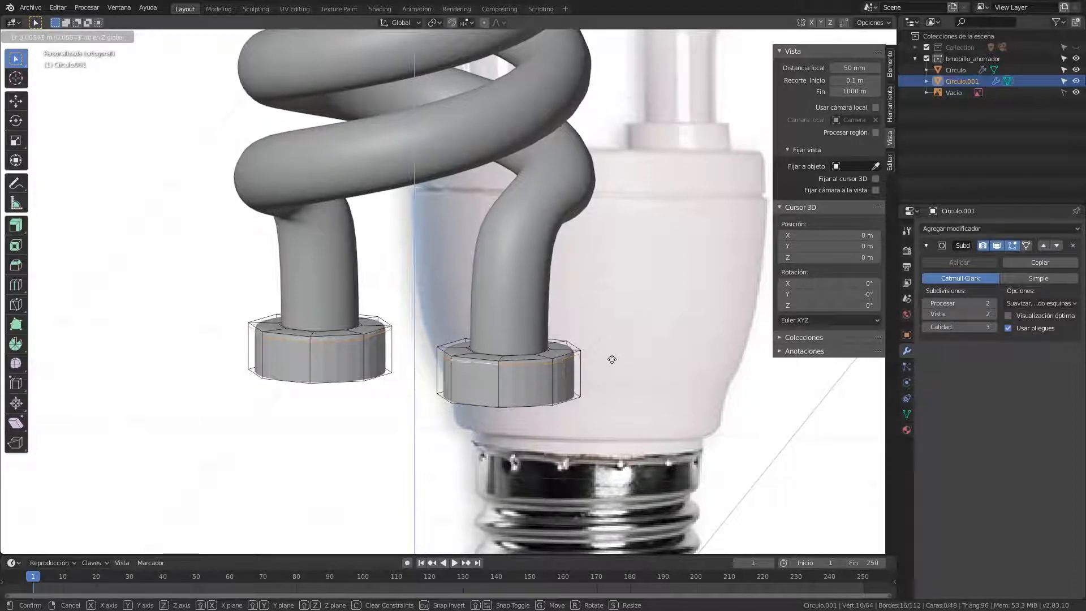
{"action": "left_click", "coordinate": [612, 359]}
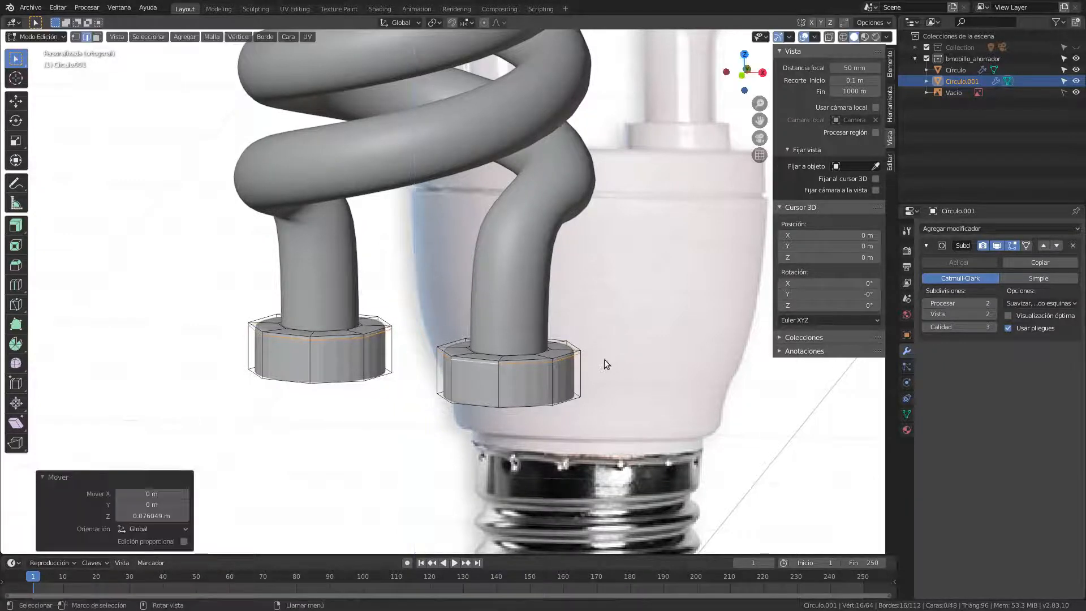
Return to Object Mode and shade the collars smooth.
{"action": "key", "text": "Tab"}
{"action": "right_click", "coordinate": [529, 369]}
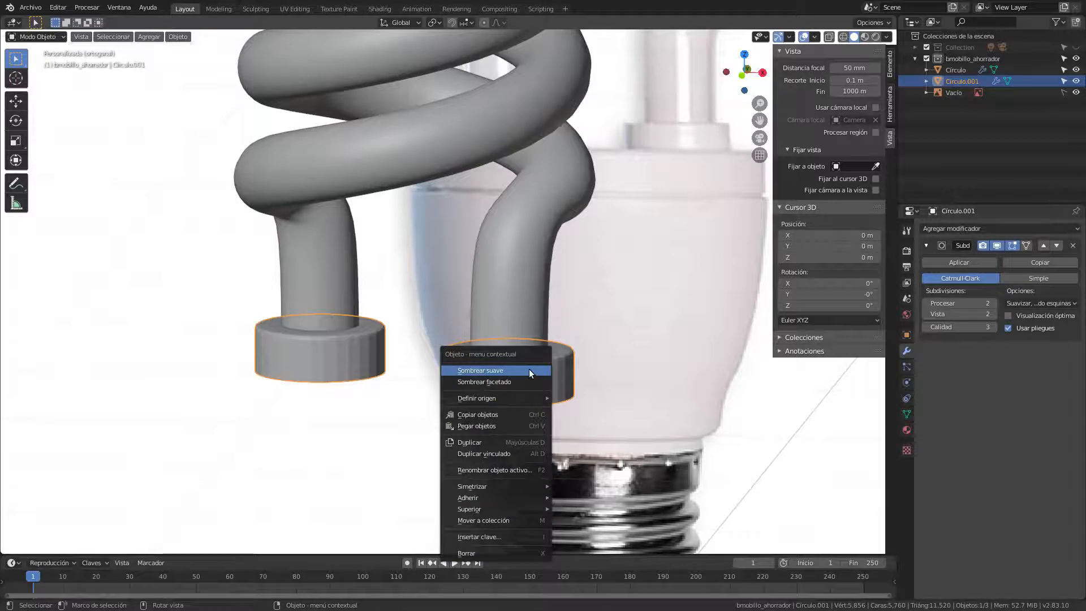
{"action": "left_click", "coordinate": [531, 371]}
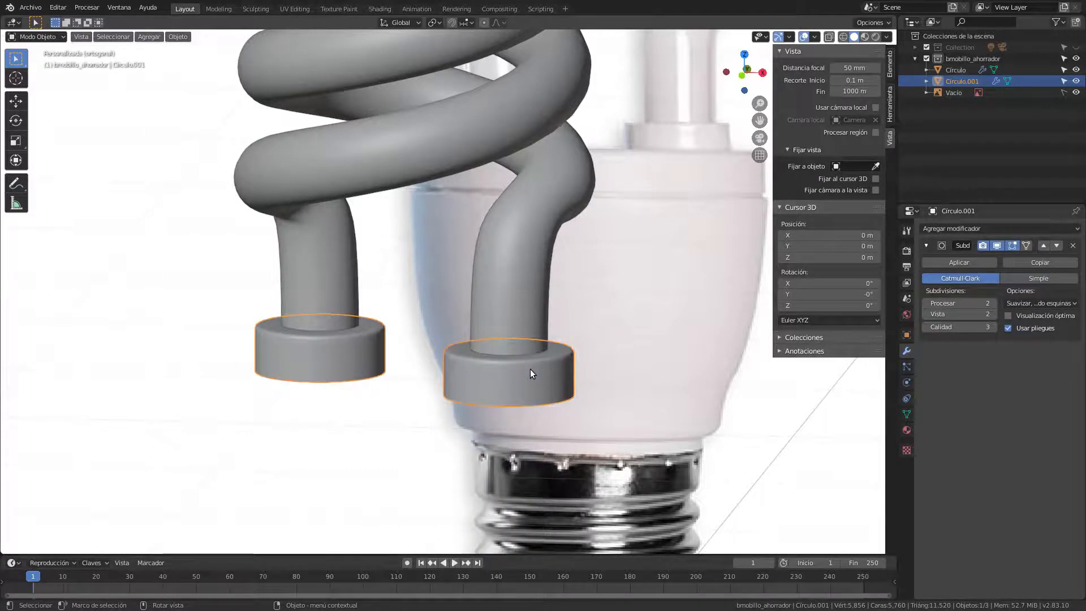
{"action": "key", "text": "KP_1"}
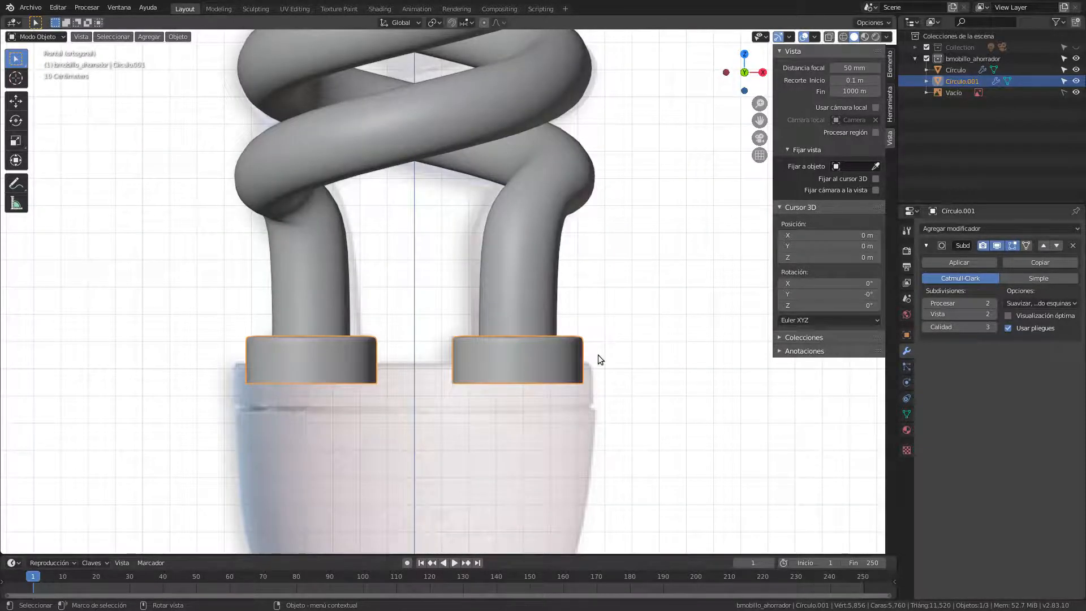
{"action": "middle_click_drag", "start_coordinate": [599, 354], "coordinate": [558, 386]}
{"action": "scroll", "coordinate": [558, 385], "scroll_direction": "down", "scroll_amount": 5}
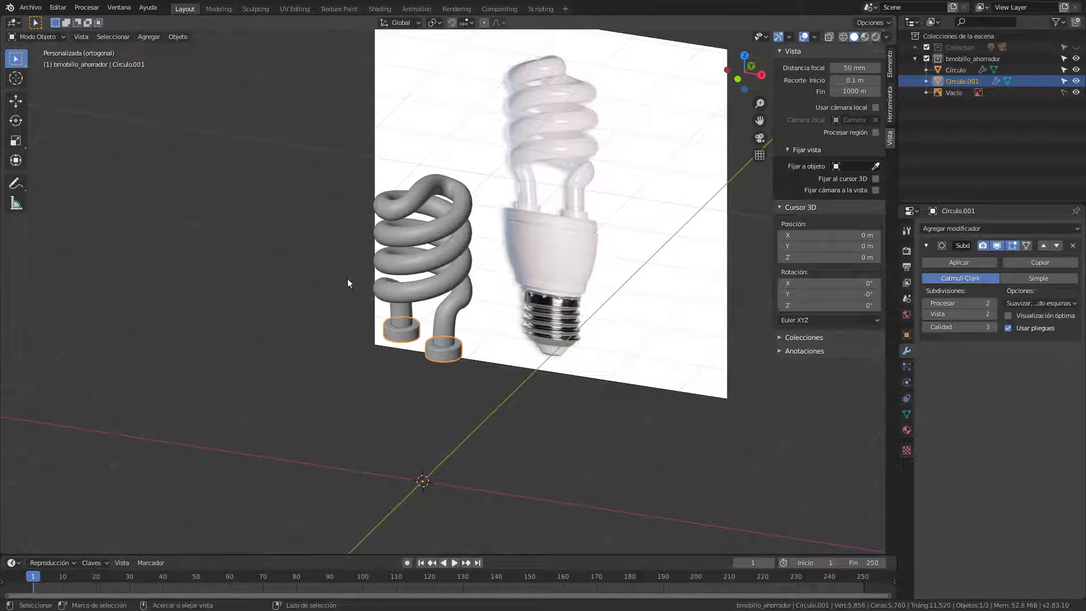
Save an incremented copy of the file as bombillo_ahorrador_02.blend in the Escritorio folder.
{"action": "left_click", "coordinate": [37, 8]}
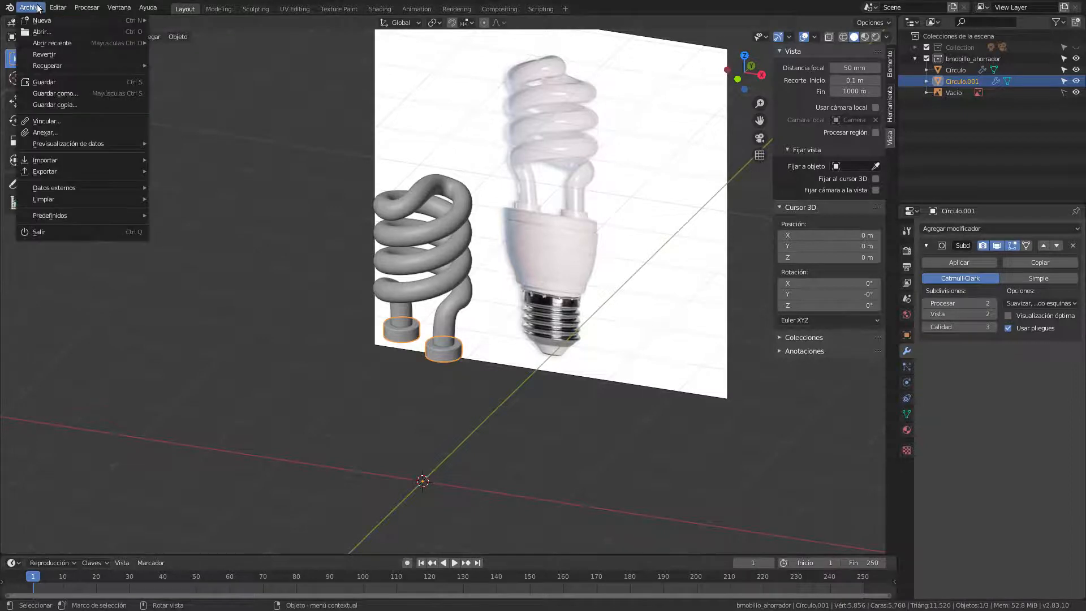
{"action": "left_click", "coordinate": [56, 94]}
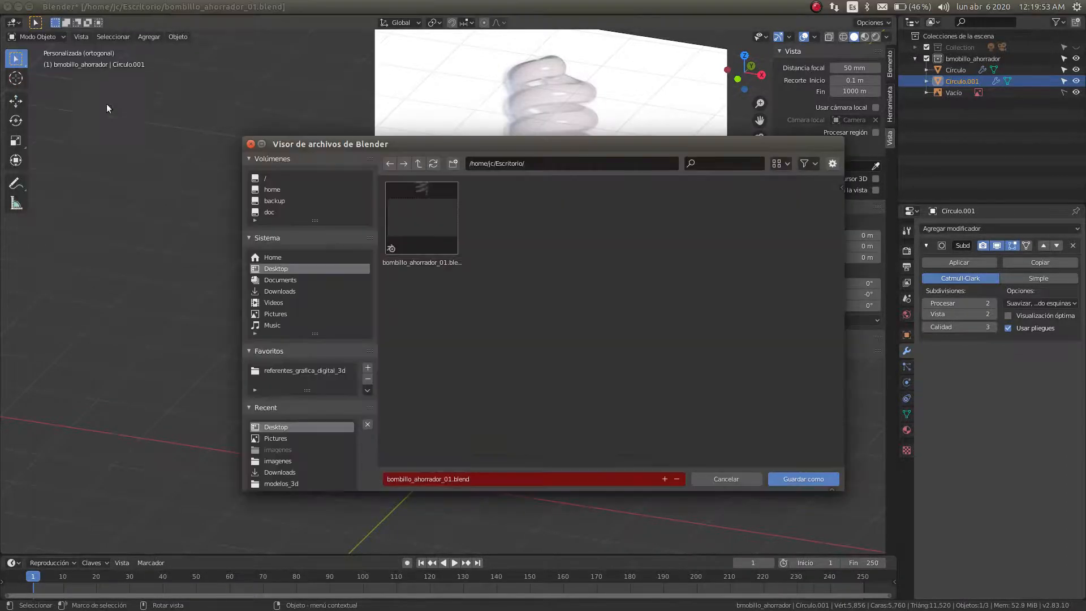
{"action": "left_click", "coordinate": [664, 478]}
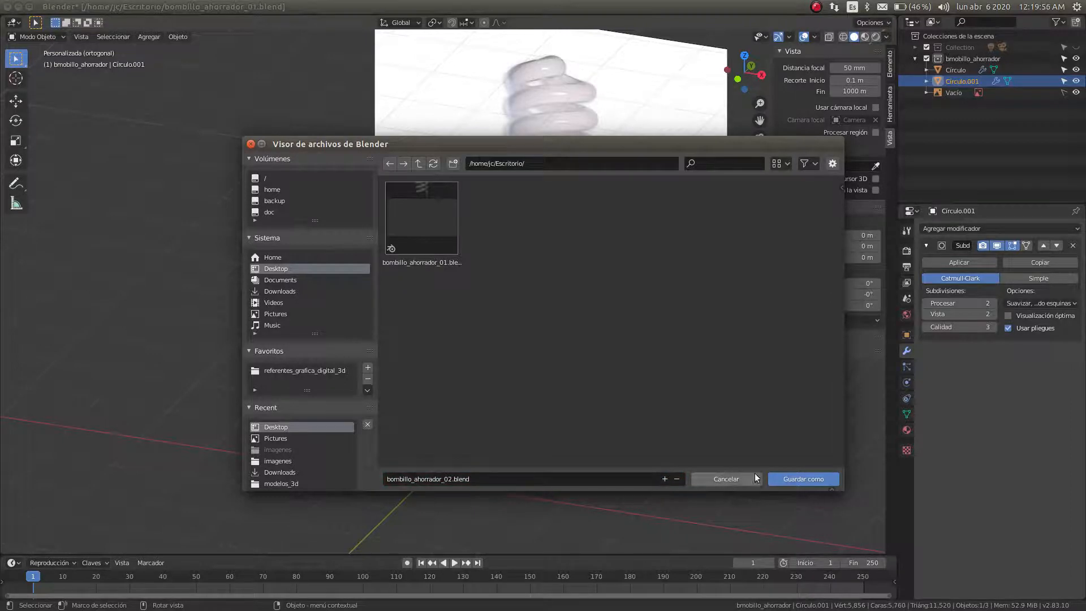
{"action": "left_click", "coordinate": [815, 480]}
Switch to the front view of the whole bulb reference and hide the viewport sidebar.
{"action": "scroll", "coordinate": [404, 314], "scroll_direction": "up", "scroll_amount": 6}
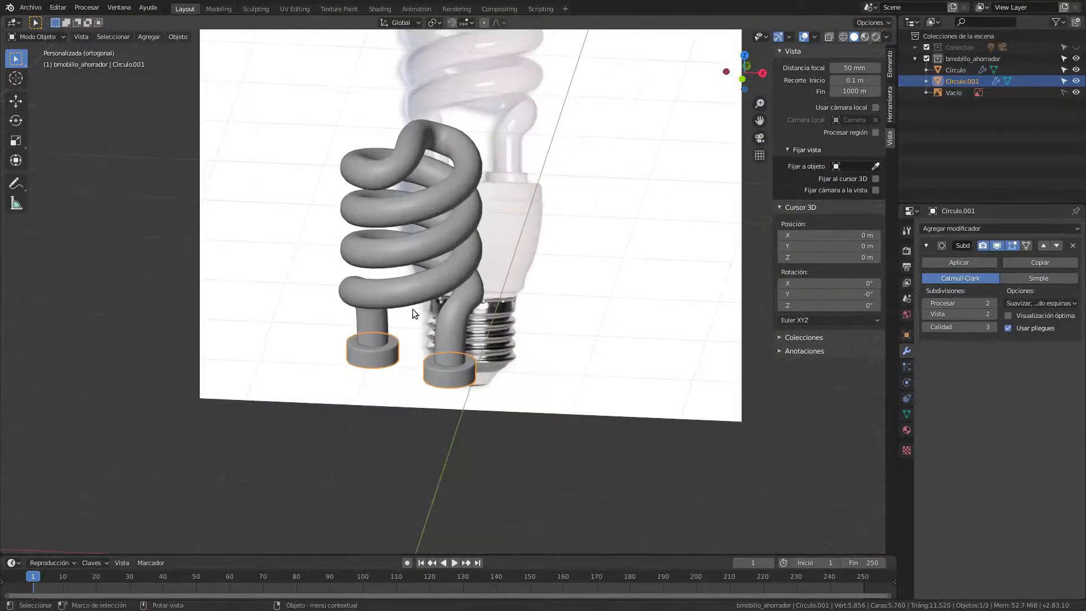
{"action": "key", "text": "KP_1"}
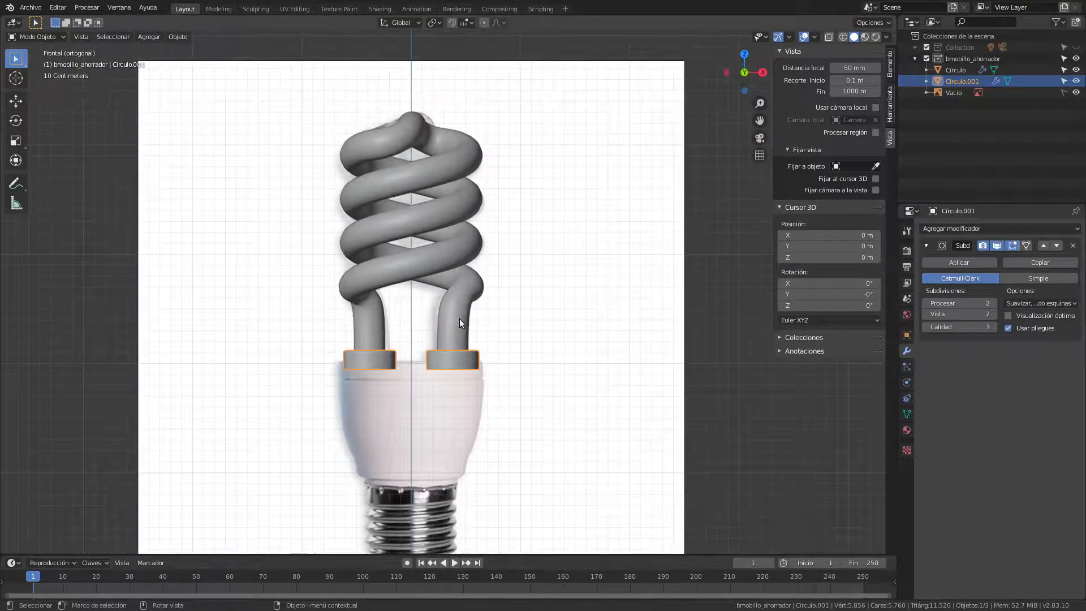
{"action": "scroll", "coordinate": [460, 318], "scroll_direction": "up", "scroll_amount": 3}
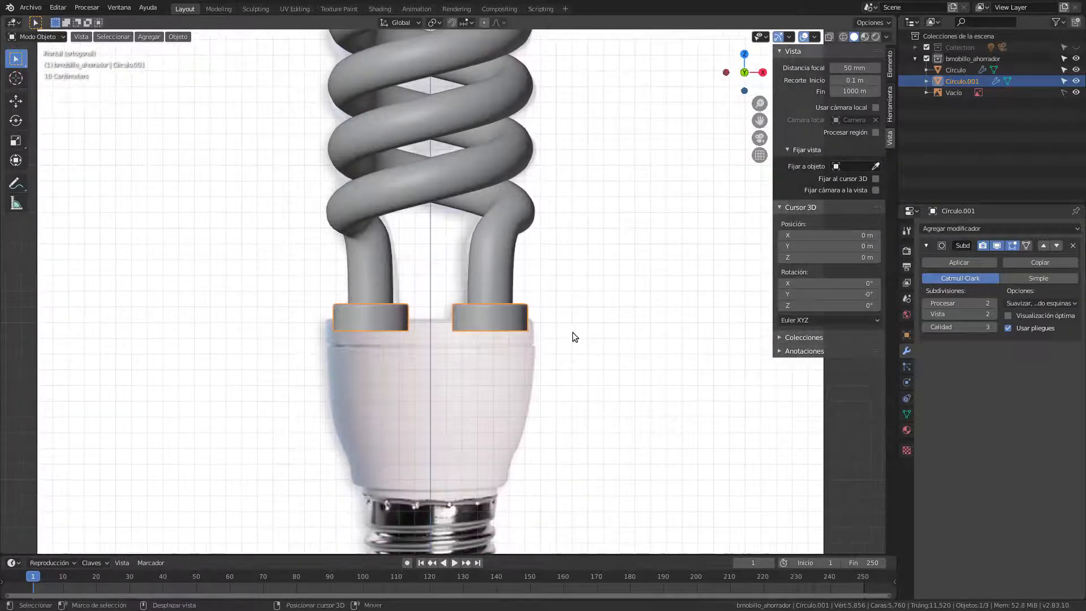
{"action": "middle_click_drag", "start_coordinate": [572, 332], "coordinate": [573, 311], "text": "shift"}
{"action": "key", "text": "n"}
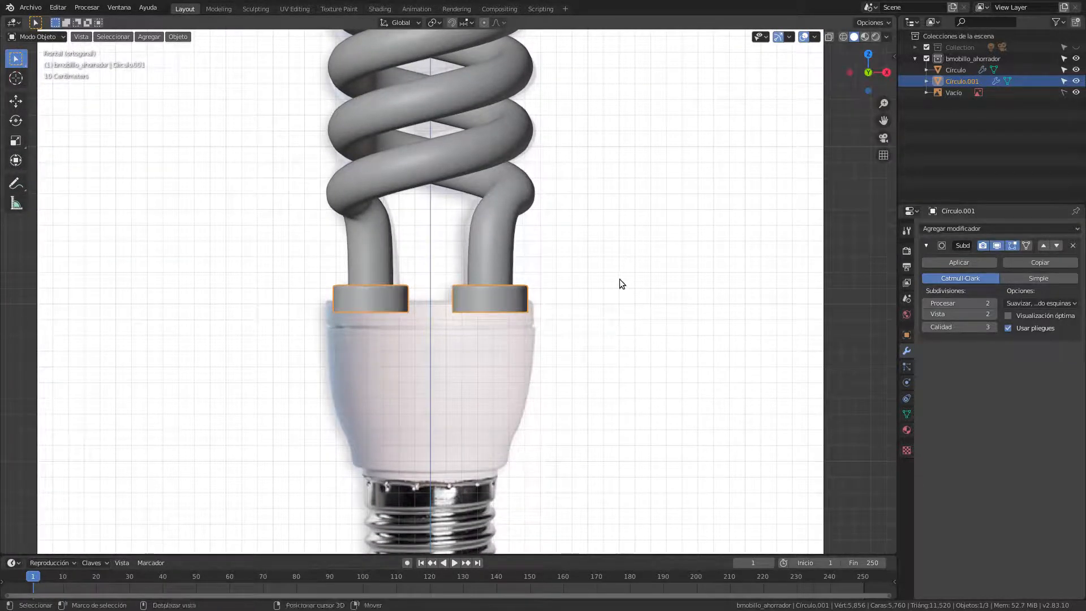
{"action": "middle_click_drag", "start_coordinate": [619, 280], "coordinate": [619, 270], "text": "shift"}
{"action": "scroll", "coordinate": [536, 311], "scroll_direction": "up", "scroll_amount": 2}
{"action": "scroll", "coordinate": [557, 299], "scroll_direction": "down", "scroll_amount": 5}
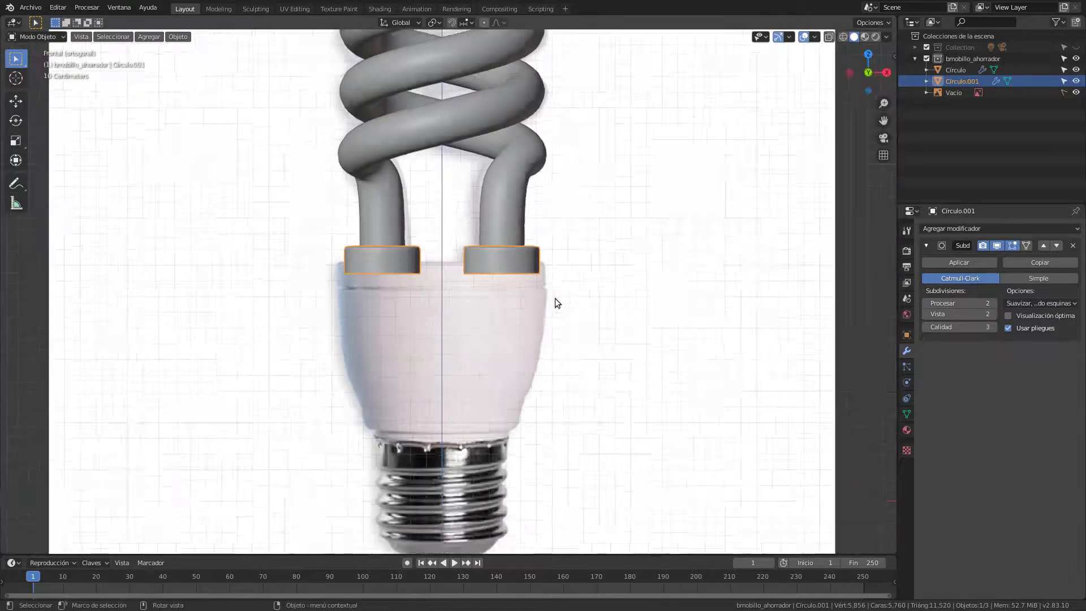
{"action": "scroll", "coordinate": [484, 331], "scroll_direction": "up", "scroll_amount": 1}
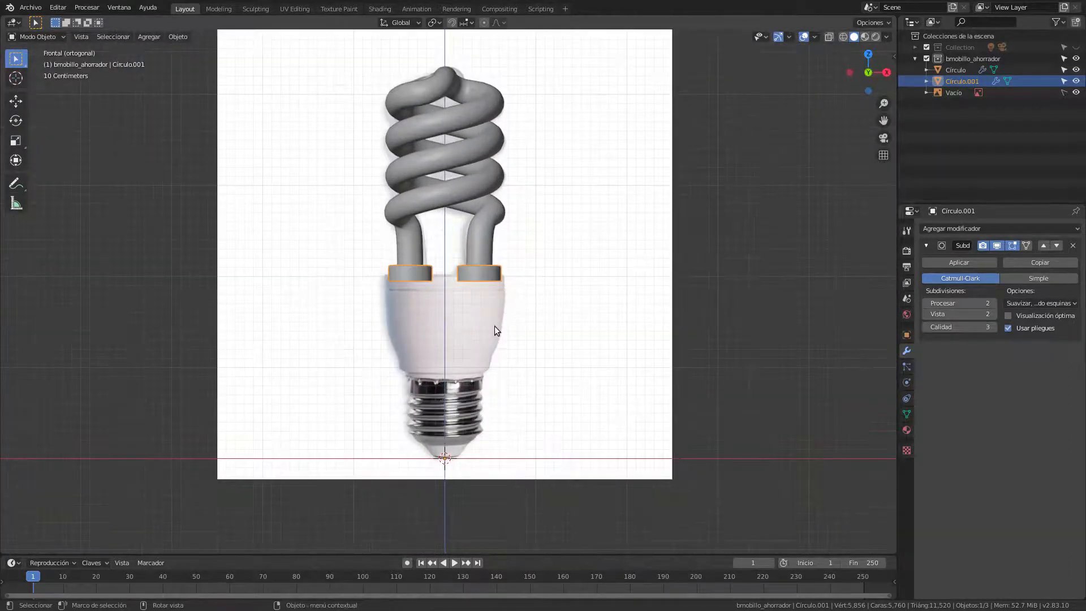
Deselect everything and add a mesh cylinder with 8 vertices at the origin.
{"action": "key", "text": "alt+a"}
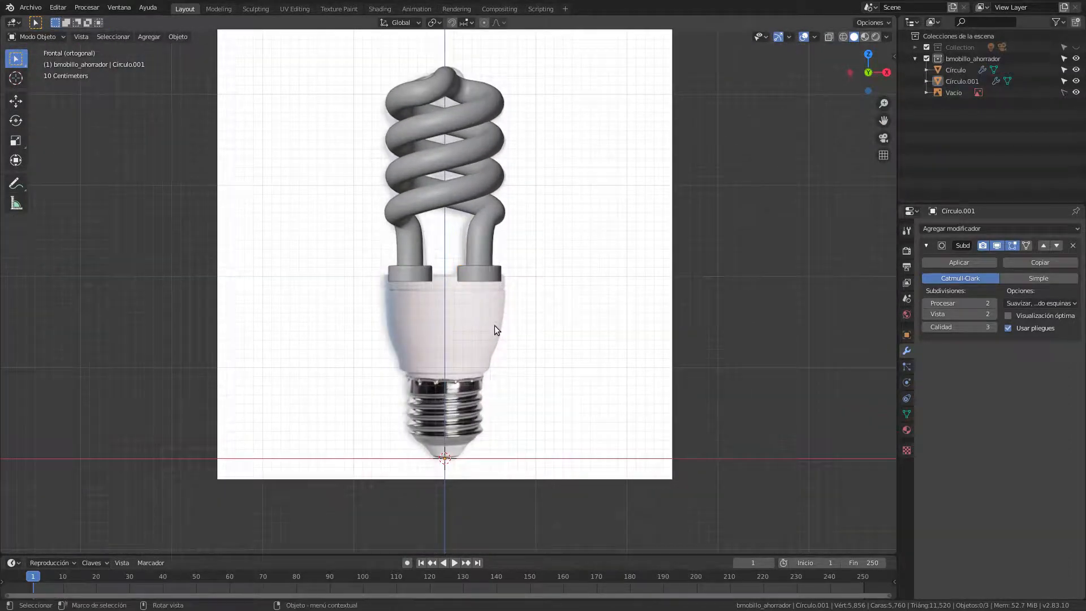
{"action": "left_click", "coordinate": [154, 37]}
{"action": "mouse_move", "coordinate": [176, 60]}
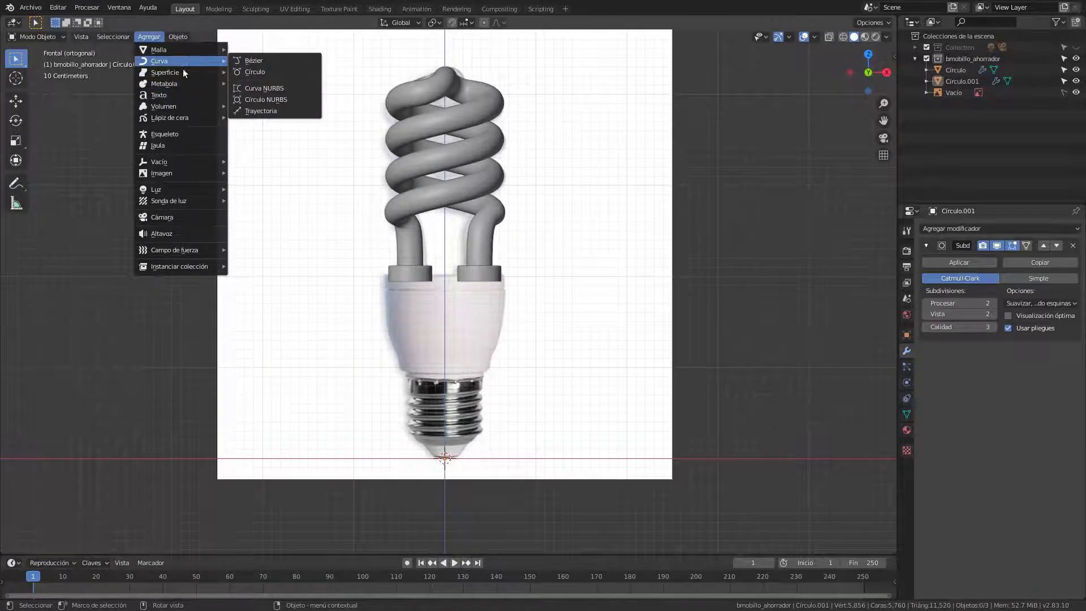
{"action": "mouse_move", "coordinate": [185, 84]}
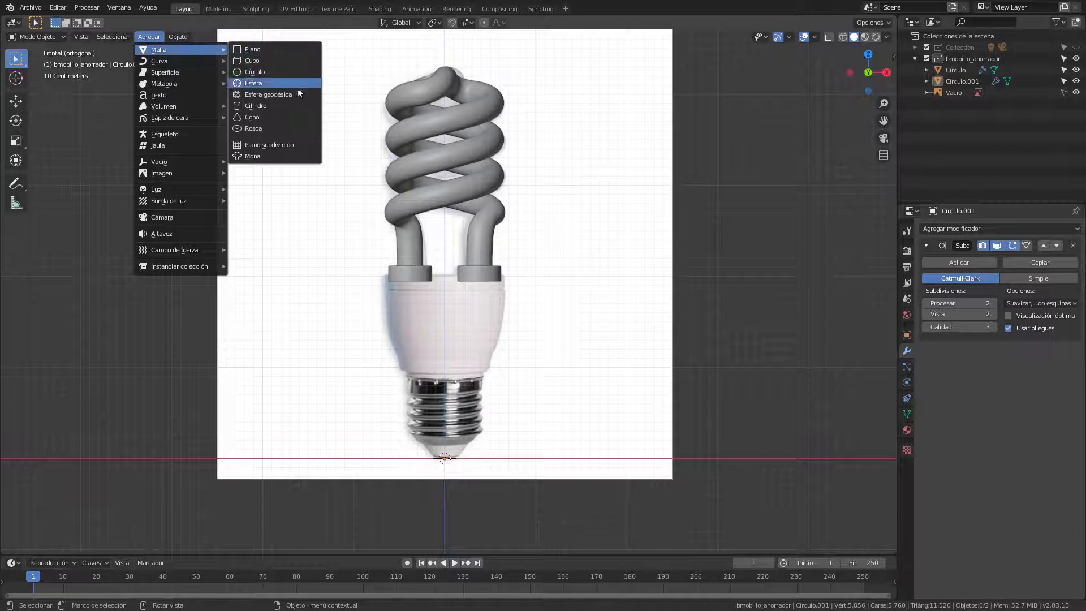
{"action": "left_click", "coordinate": [287, 105]}
{"action": "left_click", "coordinate": [162, 409]}
{"action": "key", "text": "Return"}
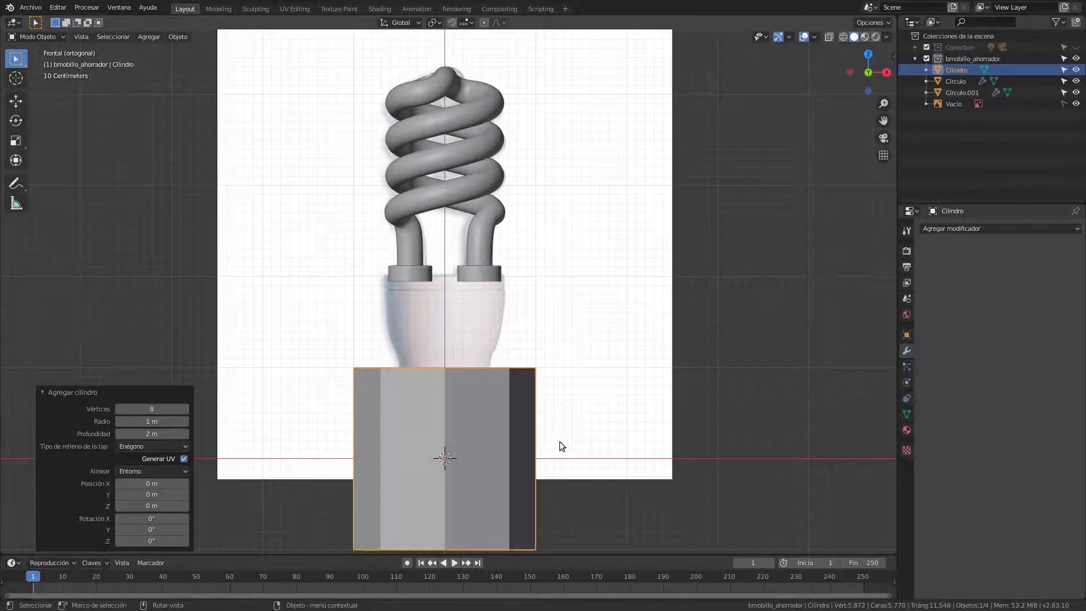
Set the new cylinder's cap fill type to Nada so both ends are open.
{"action": "middle_click_drag", "start_coordinate": [352, 440], "coordinate": [402, 380]}
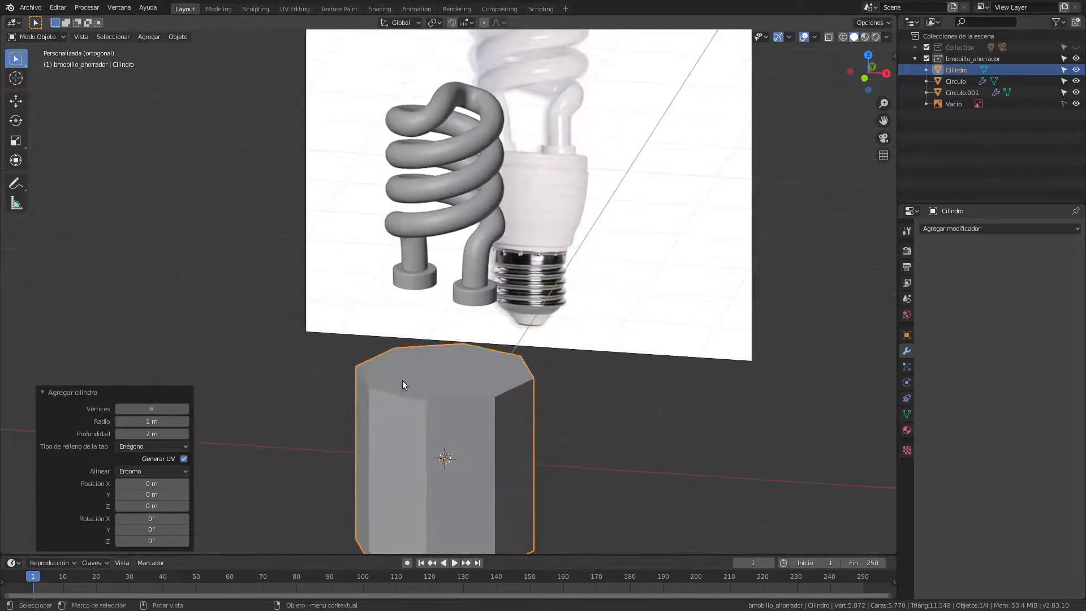
{"action": "left_click", "coordinate": [147, 446]}
{"action": "left_click", "coordinate": [131, 460]}
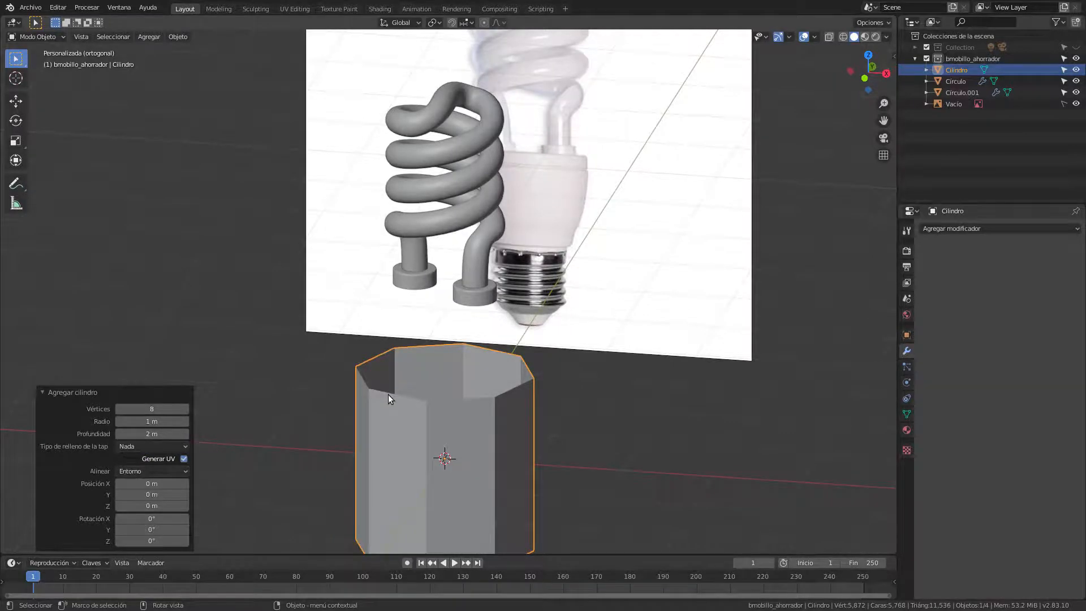
In Edit Mode, scale the cylinder to about 0.647 and raise it about 1.367 m along Z over the reference's white housing.
{"action": "key", "text": "KP_1"}
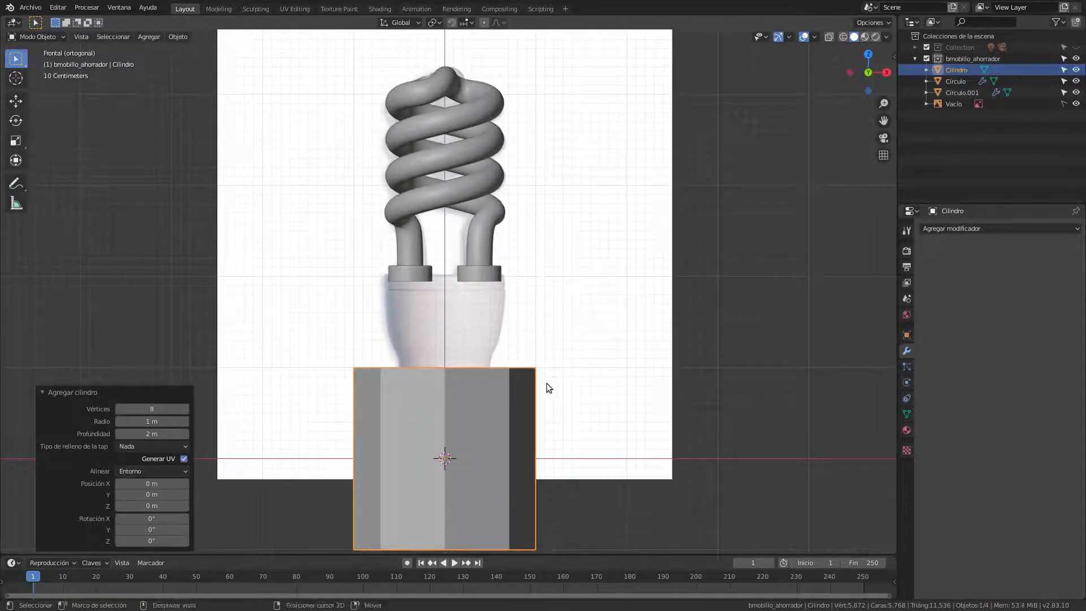
{"action": "middle_click_drag", "start_coordinate": [546, 382], "coordinate": [551, 321], "text": "shift"}
{"action": "key", "text": "Tab"}
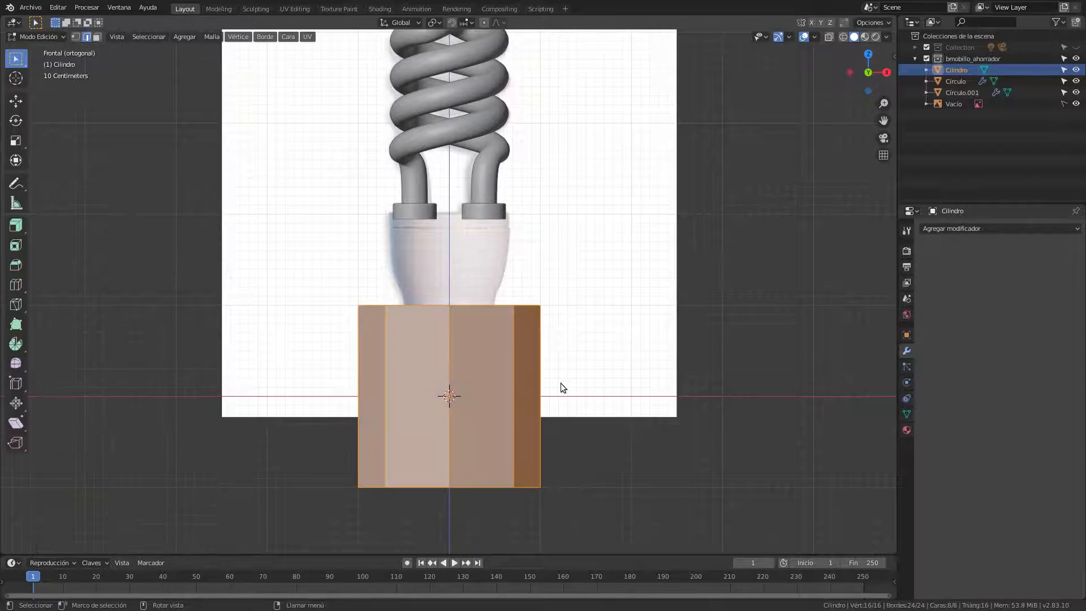
{"action": "key", "text": "s"}
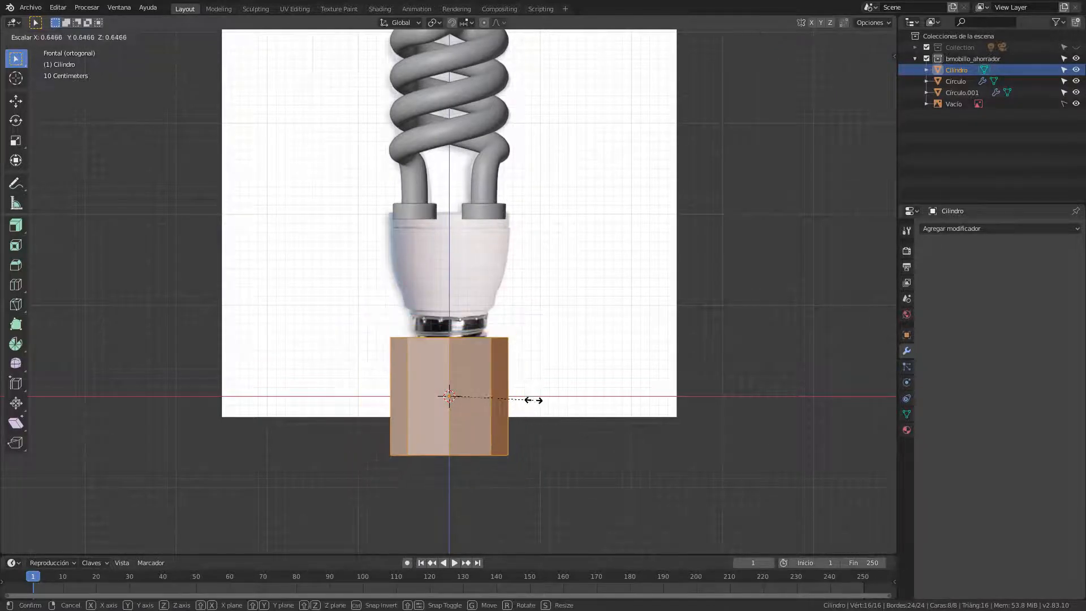
{"action": "left_click", "coordinate": [533, 400]}
{"action": "key", "text": "g"}
{"action": "key", "text": "z"}
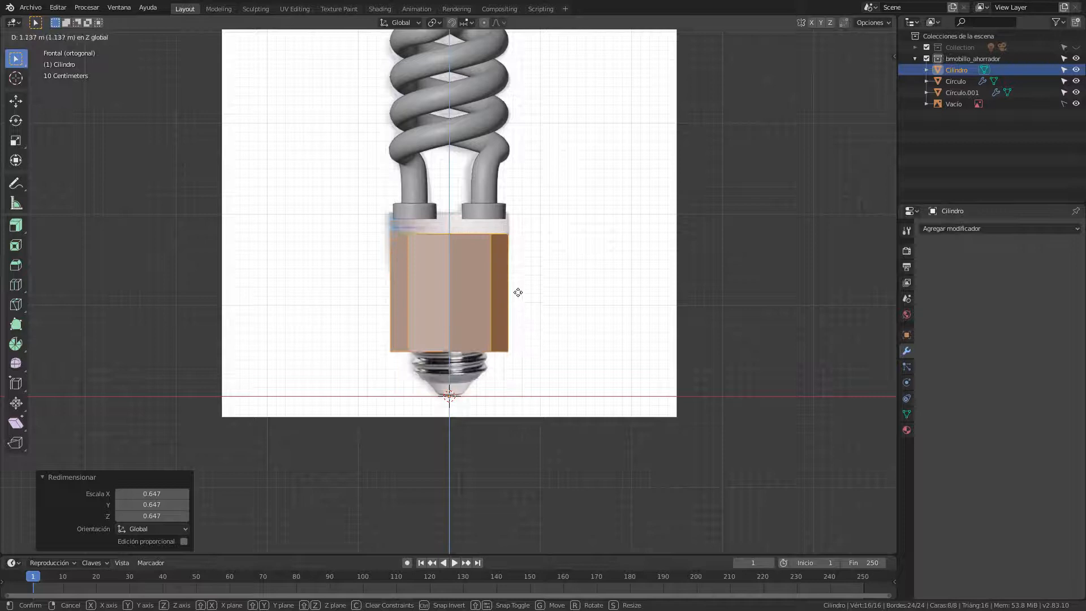
{"action": "left_click", "coordinate": [518, 275]}
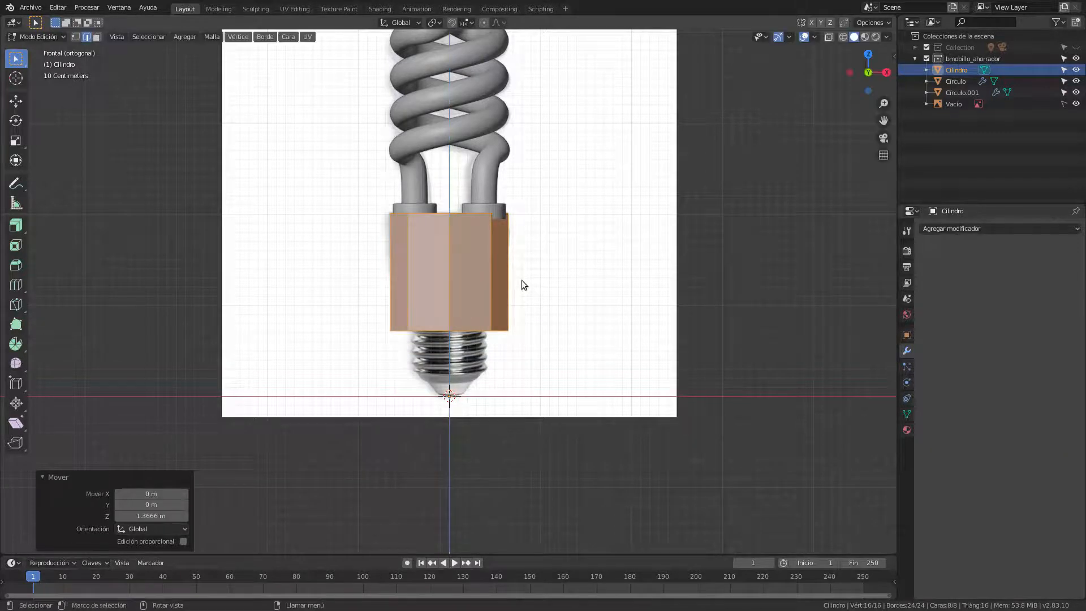
Widen the cylinder in X and Y only in two passes, the second by about 1.242, so it surrounds both collars.
{"action": "key", "text": "s"}
{"action": "key", "text": "shift+z"}
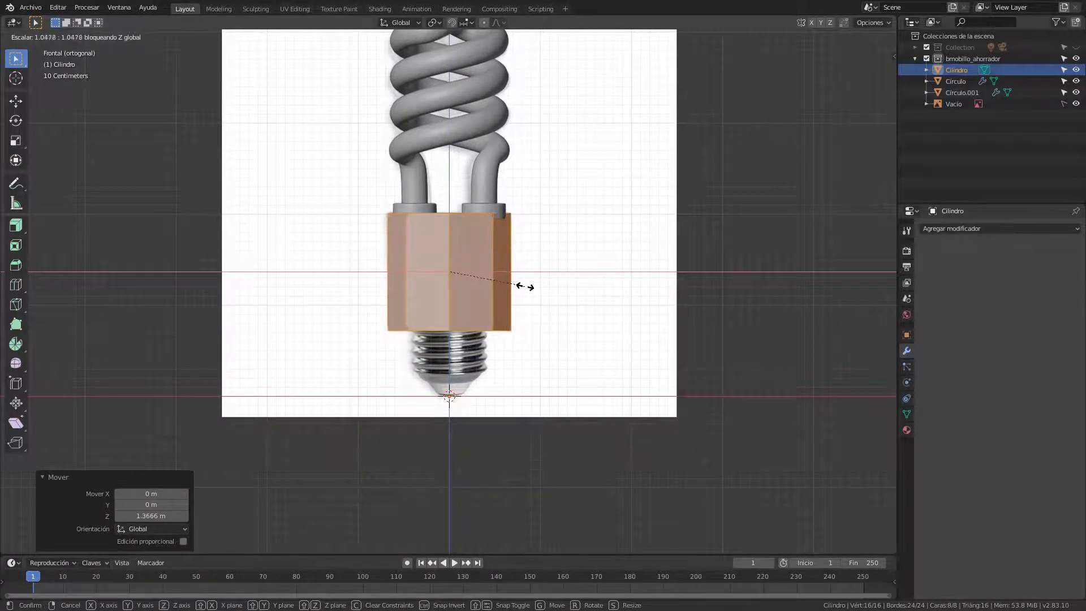
{"action": "left_click", "coordinate": [526, 288]}
{"action": "middle_click_drag", "start_coordinate": [562, 314], "coordinate": [524, 350]}
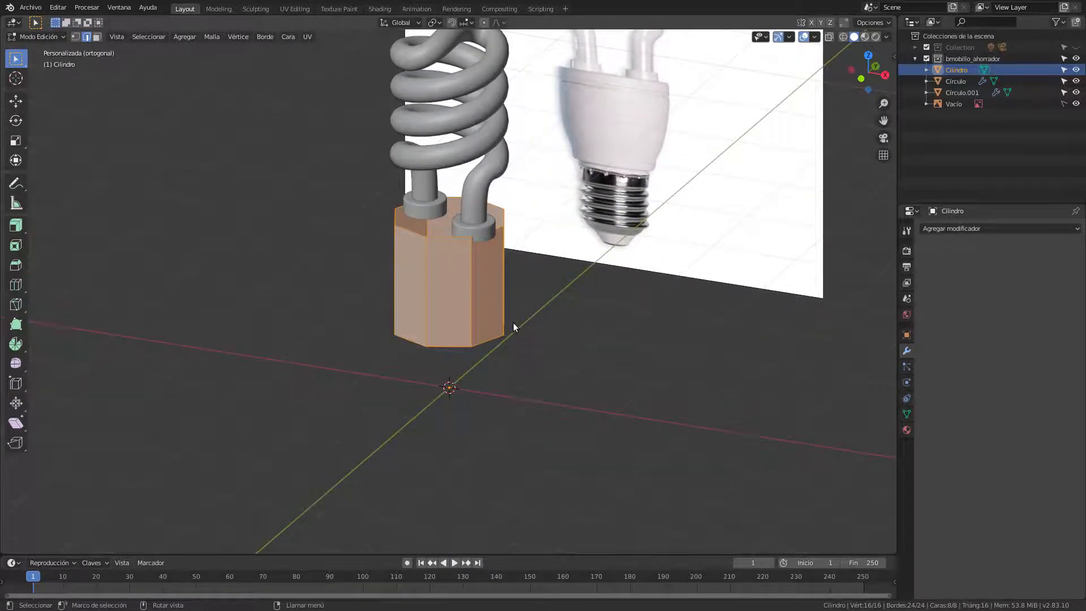
{"action": "key", "text": "s"}
{"action": "key", "text": "shift+z"}
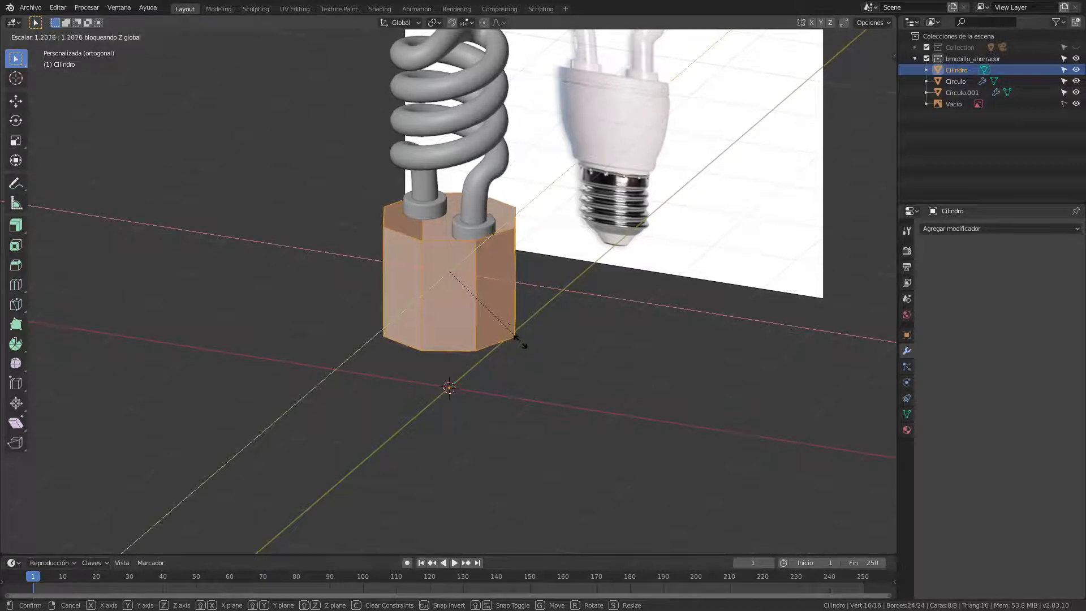
{"action": "left_click", "coordinate": [520, 342]}
Add a Subdivision Surface modifier with viewport level 2 to the cylinder and shade it smooth in Object Mode.
{"action": "middle_click_drag", "start_coordinate": [507, 350], "coordinate": [574, 412]}
{"action": "left_click", "coordinate": [985, 229]}
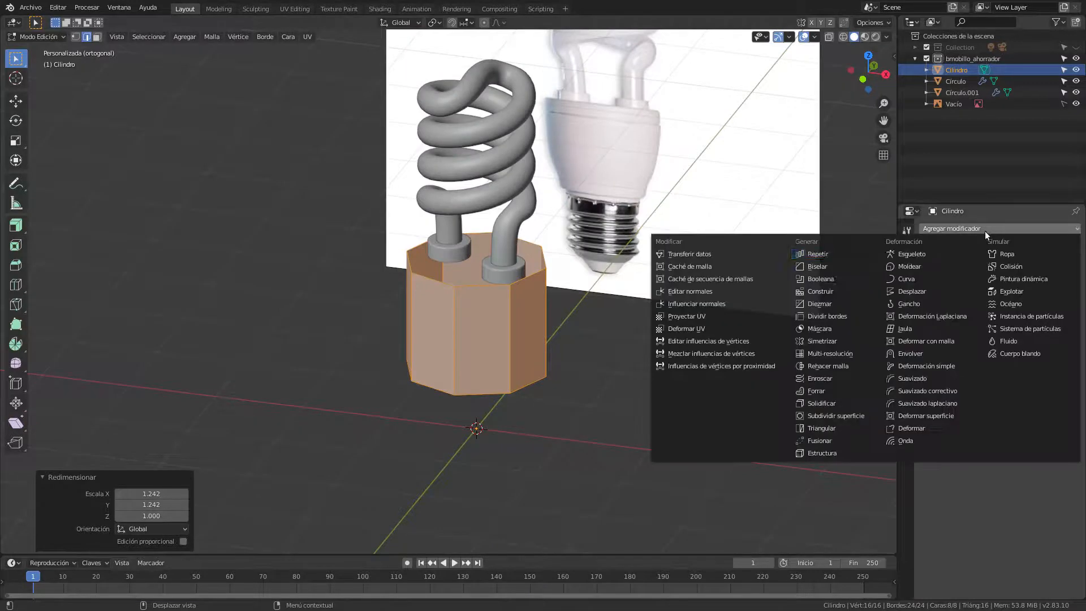
{"action": "left_click", "coordinate": [827, 415]}
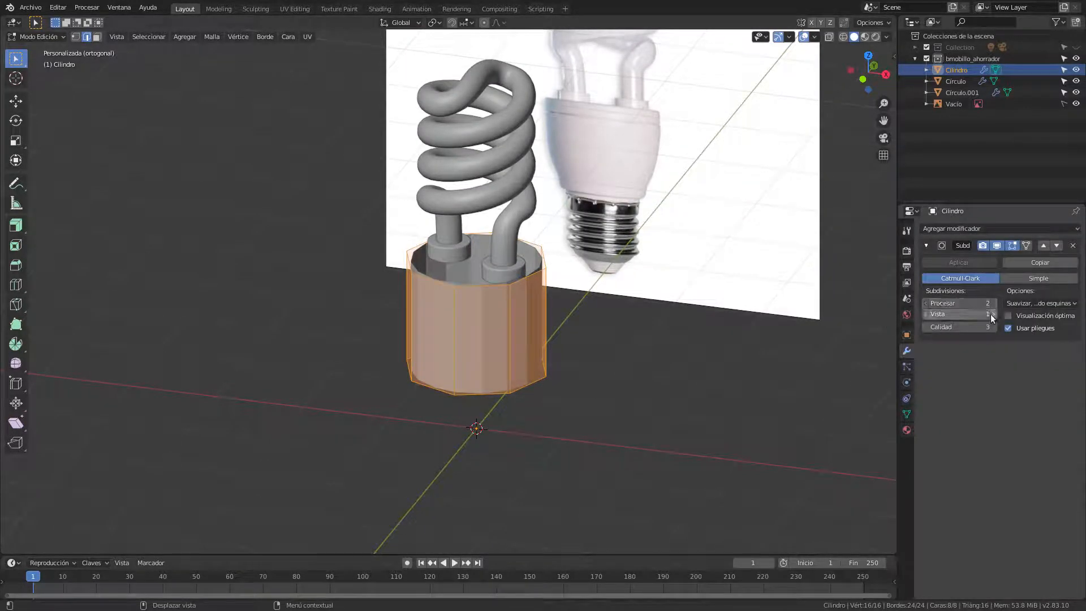
{"action": "key", "text": "Tab"}
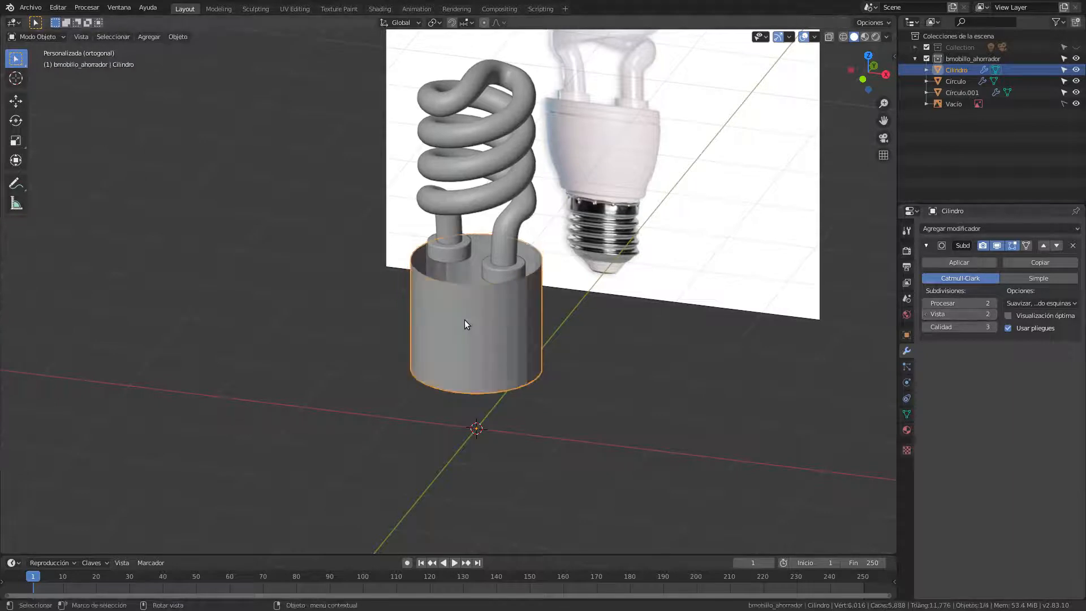
{"action": "right_click", "coordinate": [475, 318]}
{"action": "left_click", "coordinate": [476, 318]}
Return to Edit Mode on the cylinder and deselect all of its vertices.
{"action": "key", "text": "Tab"}
{"action": "middle_click_drag", "start_coordinate": [475, 324], "coordinate": [594, 317]}
{"action": "scroll", "coordinate": [500, 302], "scroll_direction": "up", "scroll_amount": 4}
{"action": "key", "text": "Tab"}
{"action": "key", "text": "Tab"}
{"action": "scroll", "coordinate": [586, 315], "scroll_direction": "down", "scroll_amount": 6}
{"action": "scroll", "coordinate": [577, 305], "scroll_direction": "up", "scroll_amount": 3}
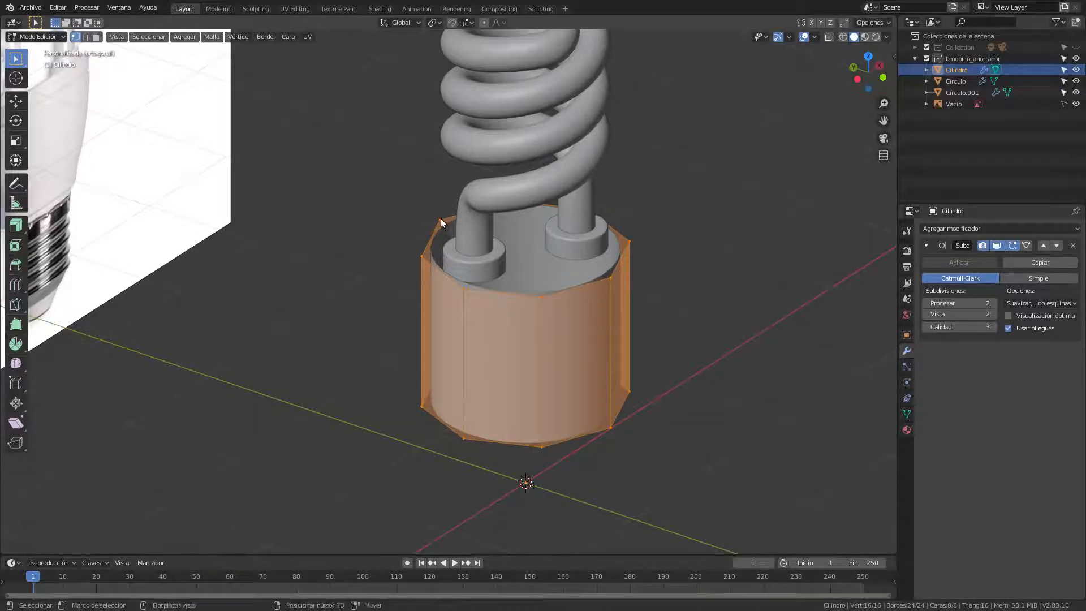
{"action": "left_click", "coordinate": [616, 274], "text": "shift"}
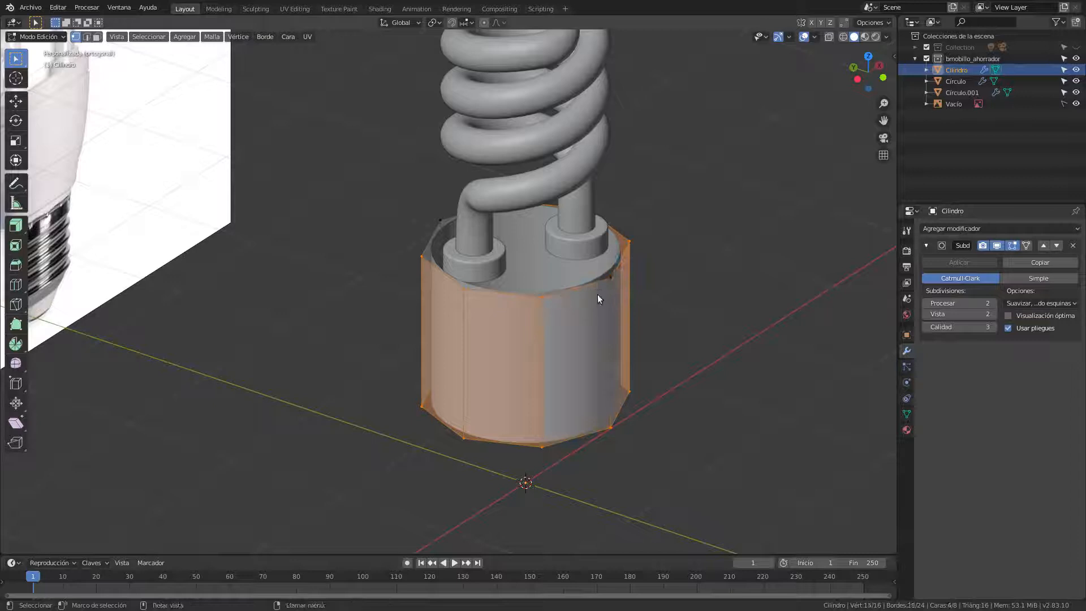
{"action": "middle_click_drag", "start_coordinate": [590, 310], "coordinate": [566, 321]}
{"action": "key", "text": "alt+a"}
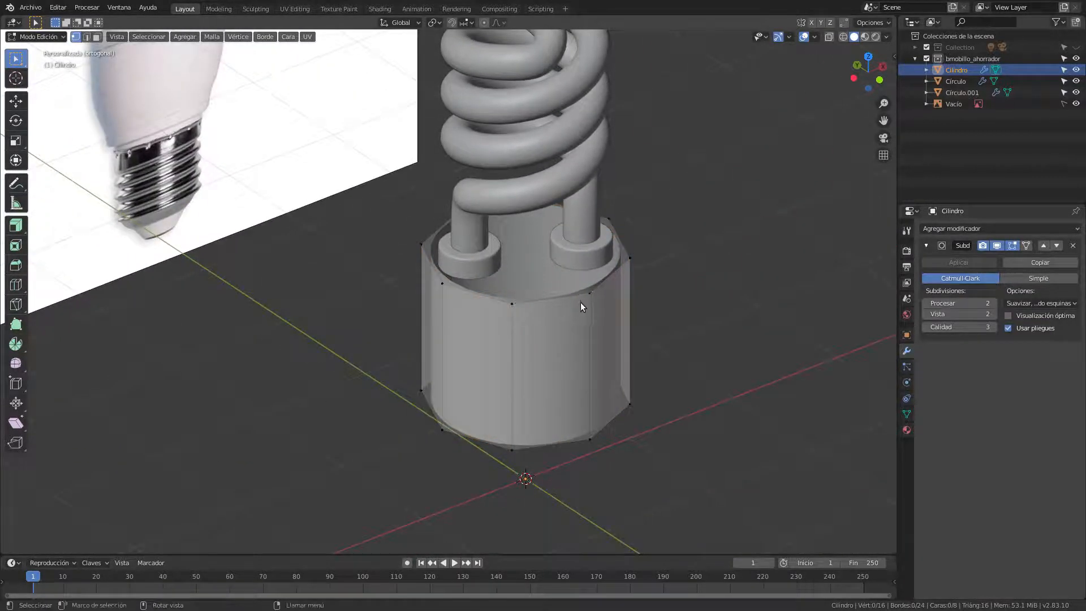
Select the cylinder's open top edge loop and close it with a grid fill.
{"action": "left_click", "coordinate": [544, 300], "text": "alt"}
{"action": "middle_click_drag", "start_coordinate": [537, 330], "coordinate": [605, 298]}
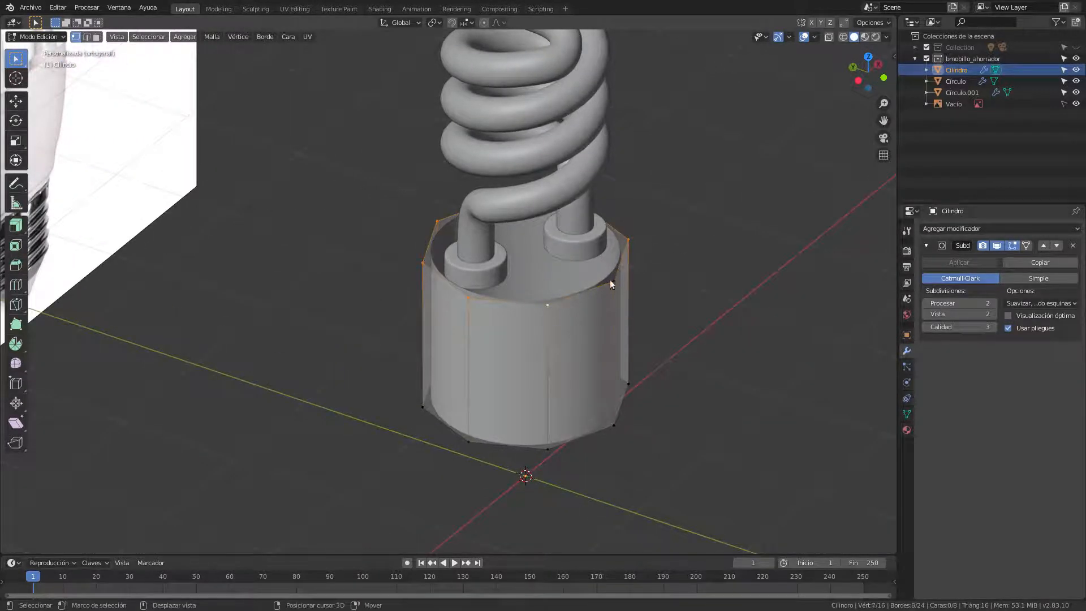
{"action": "middle_click_drag", "start_coordinate": [545, 314], "coordinate": [526, 308]}
{"action": "left_click", "coordinate": [287, 37]}
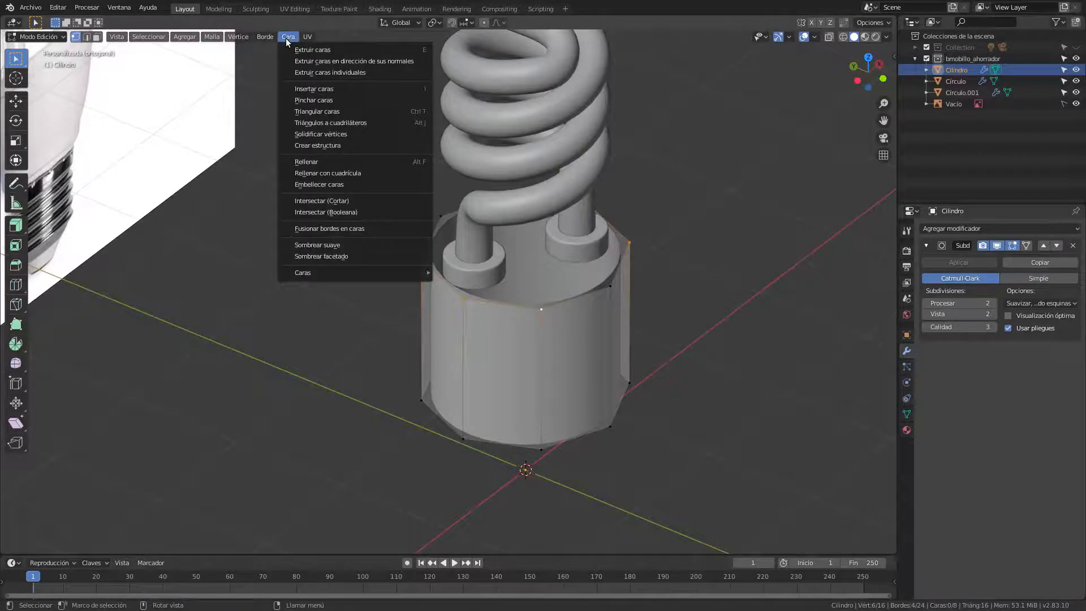
{"action": "left_click", "coordinate": [332, 174]}
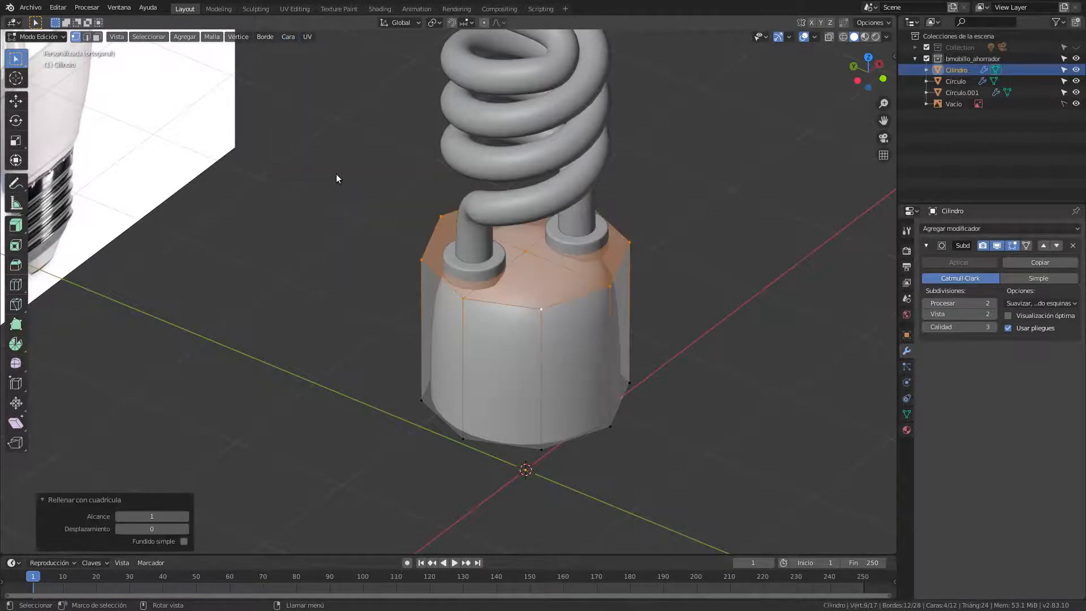
Inset the new top faces by about 0.023 m and add a loop cut just below the top rim, factor about -0.954.
{"action": "mouse_move", "coordinate": [558, 335]}
{"action": "middle_mouse_down"}
{"action": "mouse_move", "coordinate": [504, 311]}
{"action": "mouse_move", "coordinate": [528, 320]}
{"action": "mouse_move", "coordinate": [558, 255]}
{"action": "mouse_move", "coordinate": [550, 338]}
{"action": "middle_mouse_up"}
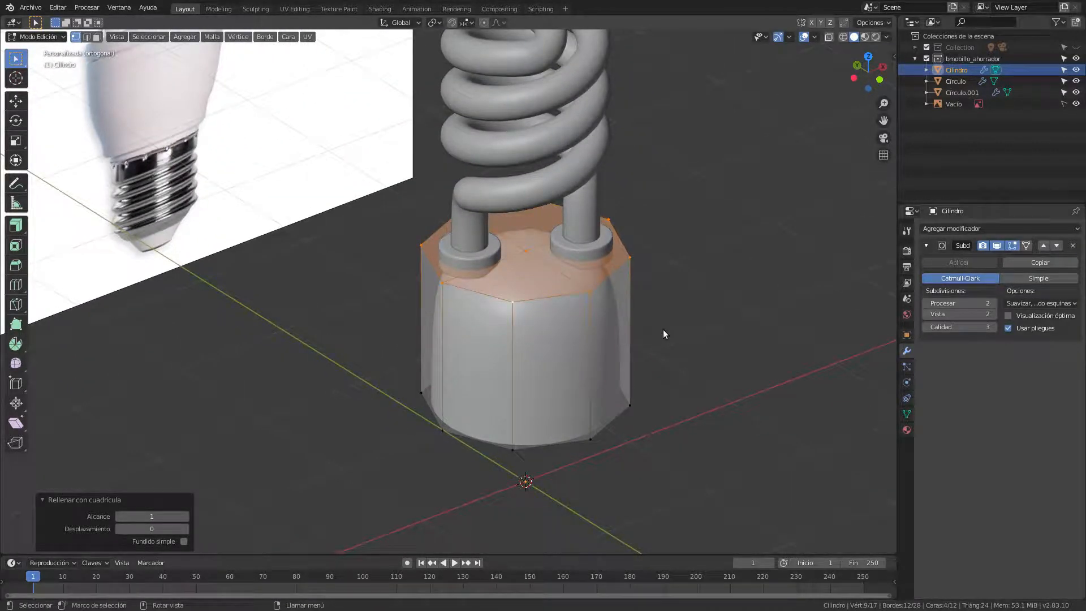
{"action": "key", "text": "i"}
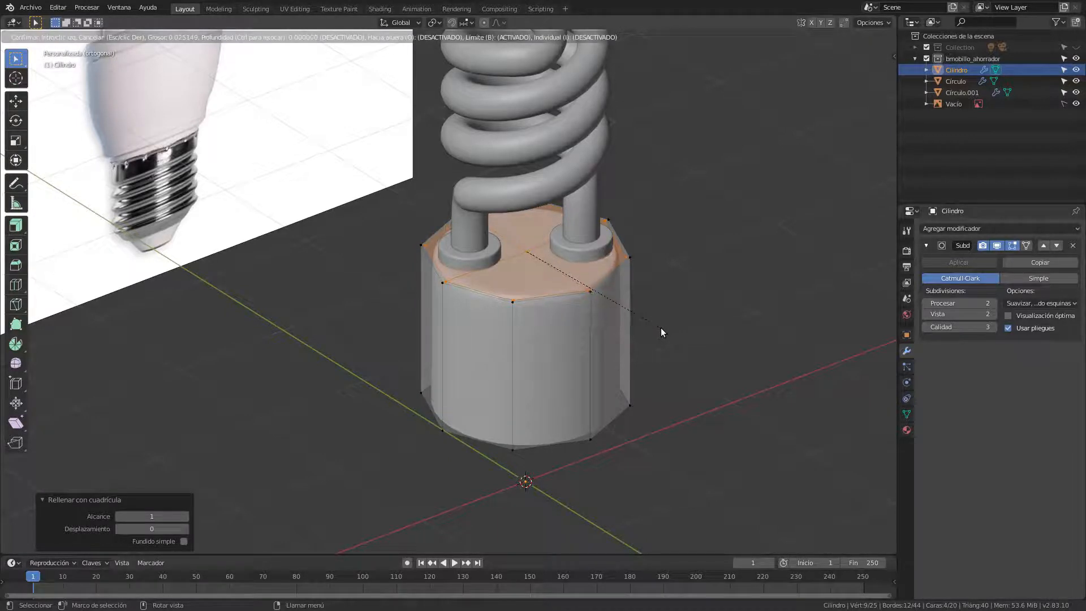
{"action": "left_click", "coordinate": [659, 330]}
{"action": "key", "text": "ctrl+r"}
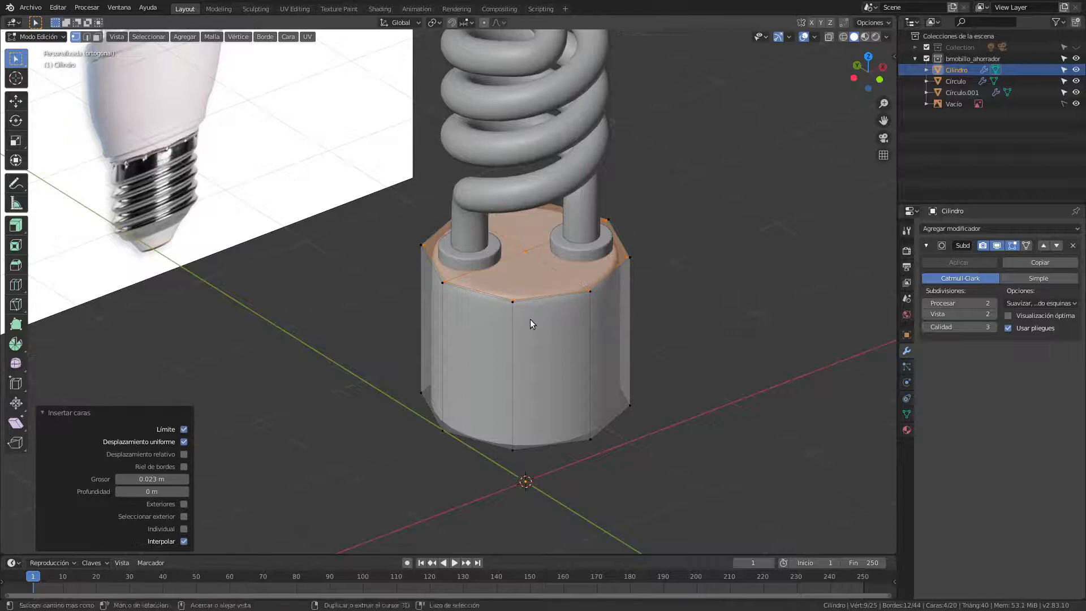
{"action": "left_click", "coordinate": [530, 319]}
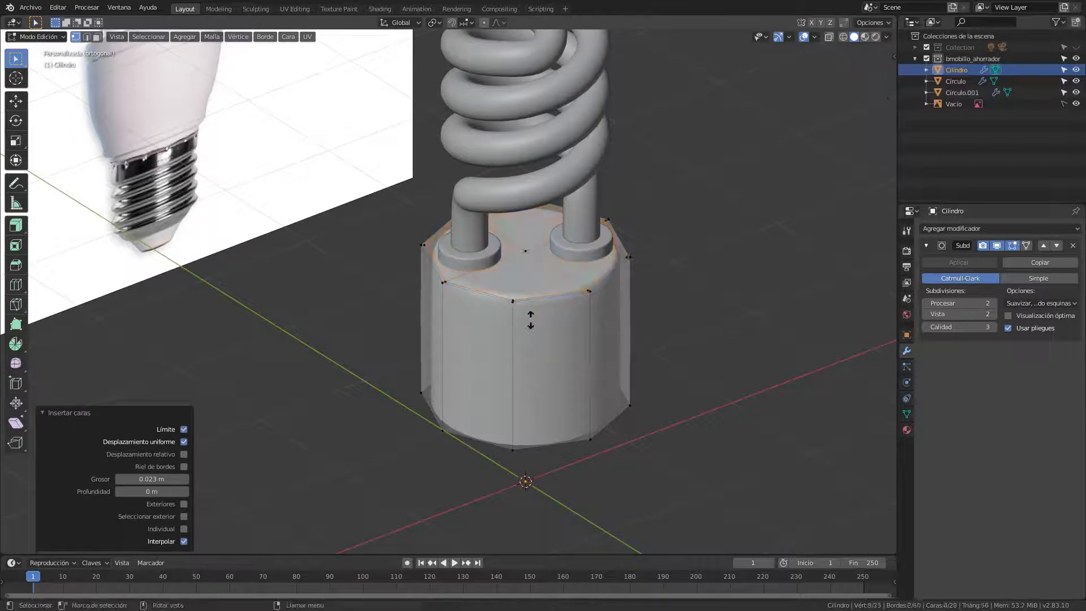
{"action": "left_click", "coordinate": [534, 253]}
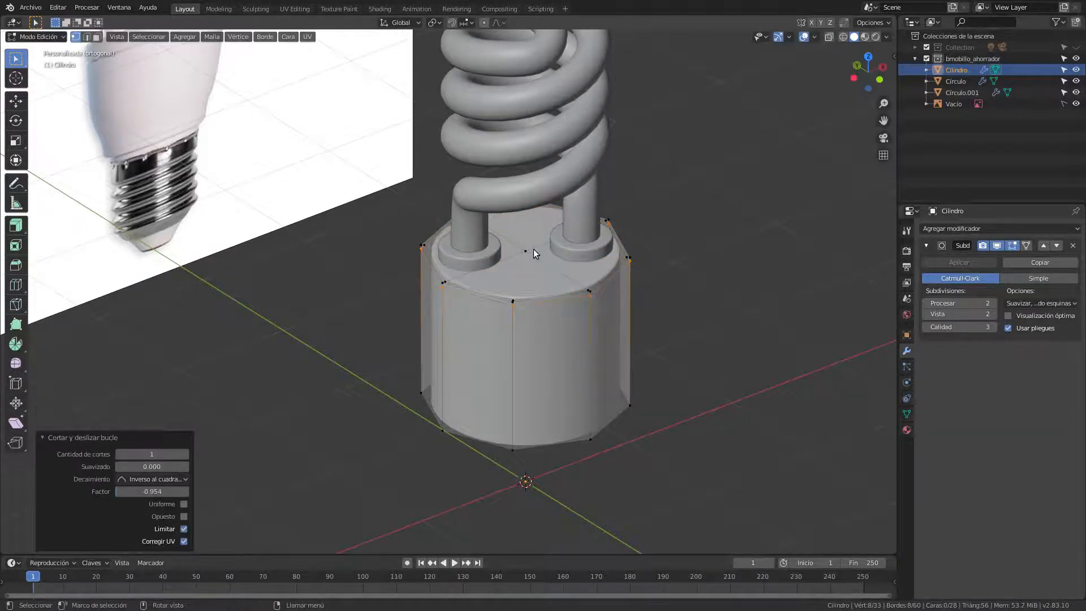
In front X-ray view, add a loop cut around the cylinder at the reference's groove line, slid to a factor of about -0.787.
{"action": "key", "text": "KP_1"}
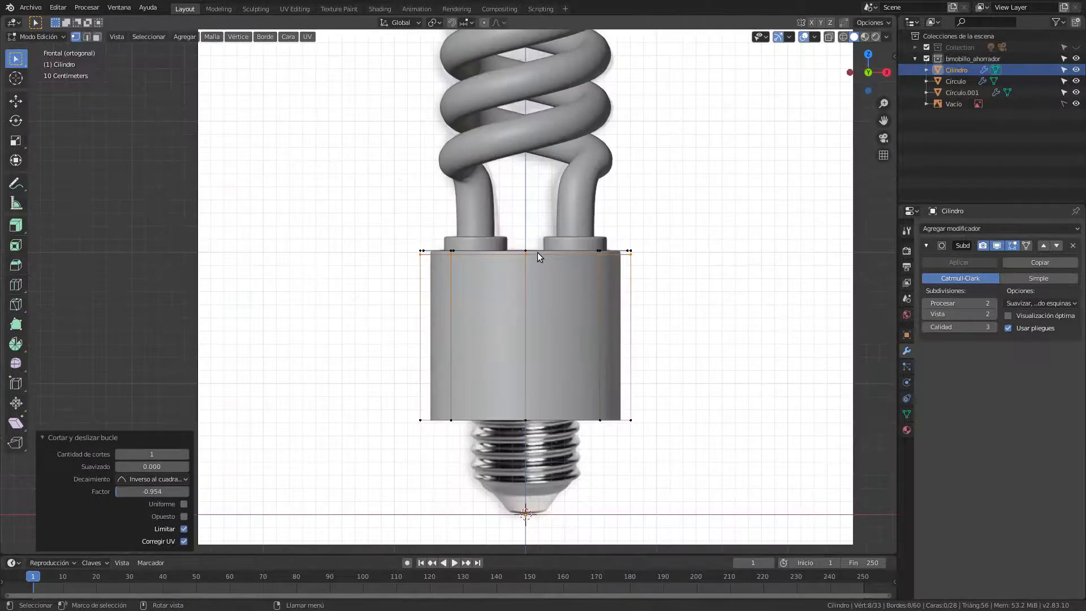
{"action": "key", "text": "alt+z"}
{"action": "scroll", "coordinate": [547, 281], "scroll_direction": "up", "scroll_amount": 3}
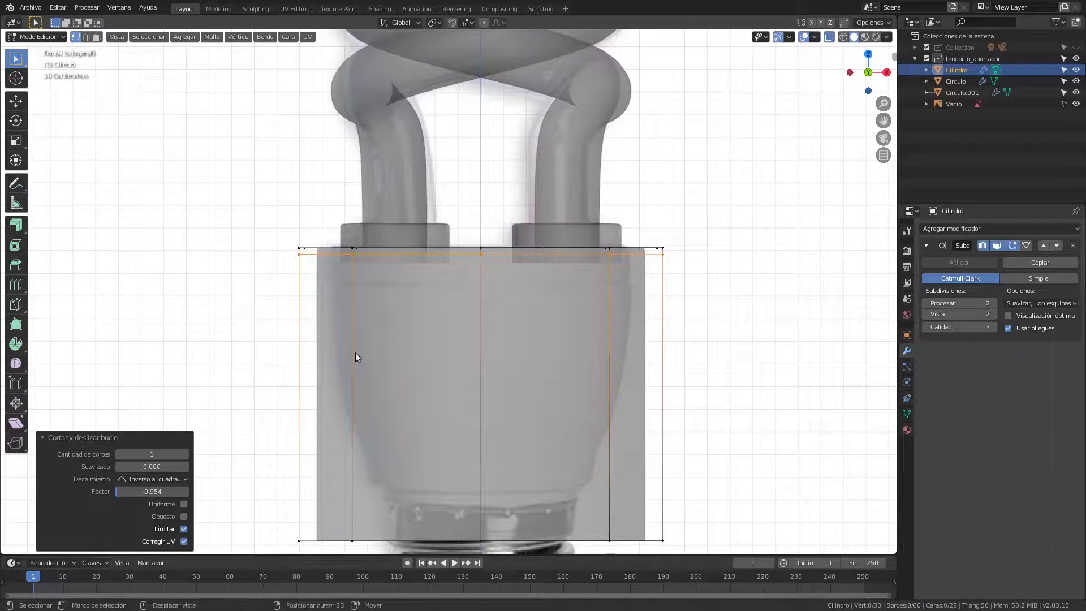
{"action": "scroll", "coordinate": [405, 289], "scroll_direction": "down", "scroll_amount": 4, "text": "shift"}
{"action": "key", "text": "ctrl+r"}
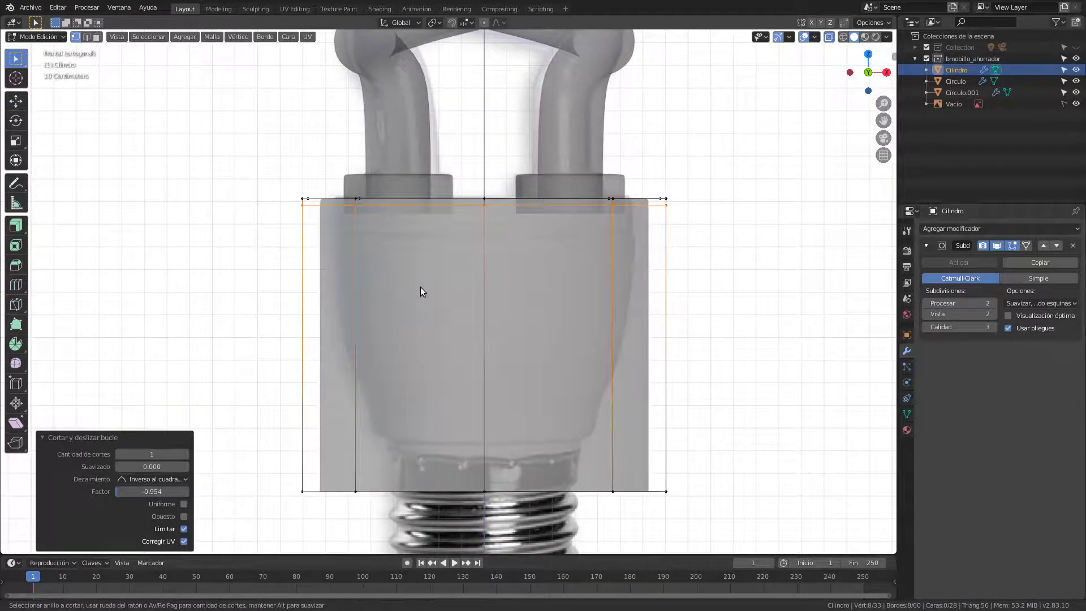
{"action": "left_click", "coordinate": [303, 266]}
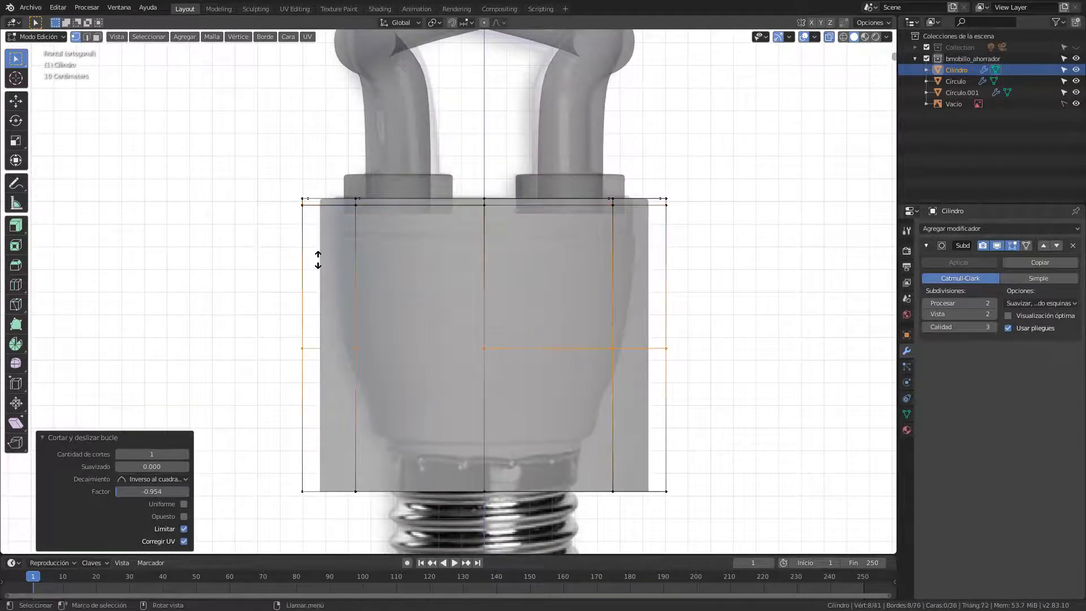
{"action": "left_click", "coordinate": [324, 147]}
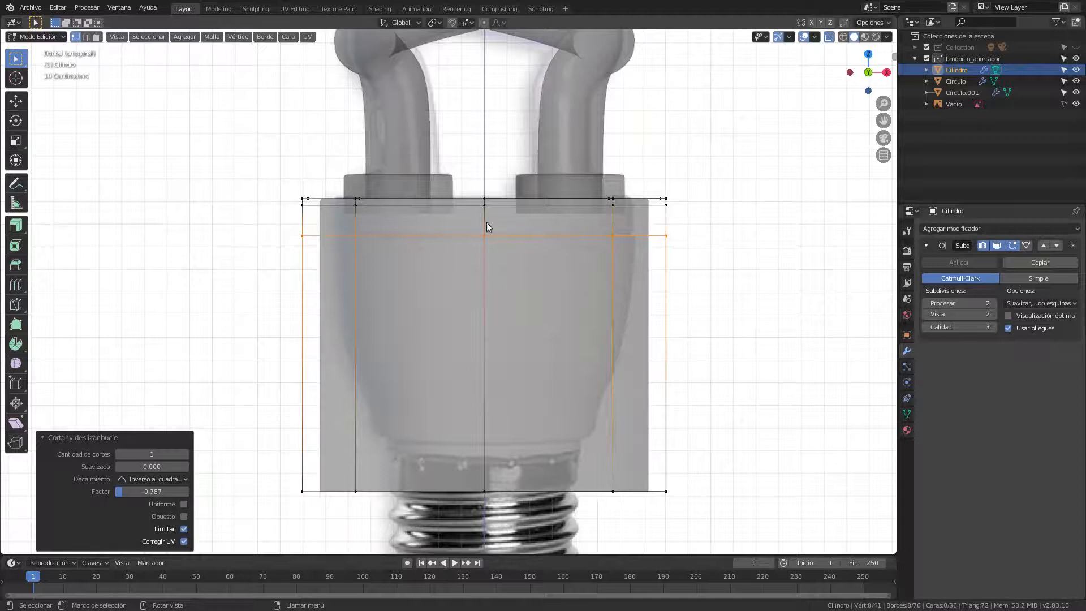
Turn off X-ray and bevel the groove-line edge loop with an offset of about 0.025 m and one segment.
{"action": "middle_click_drag", "start_coordinate": [521, 314], "coordinate": [547, 331]}
{"action": "key", "text": "alt+z"}
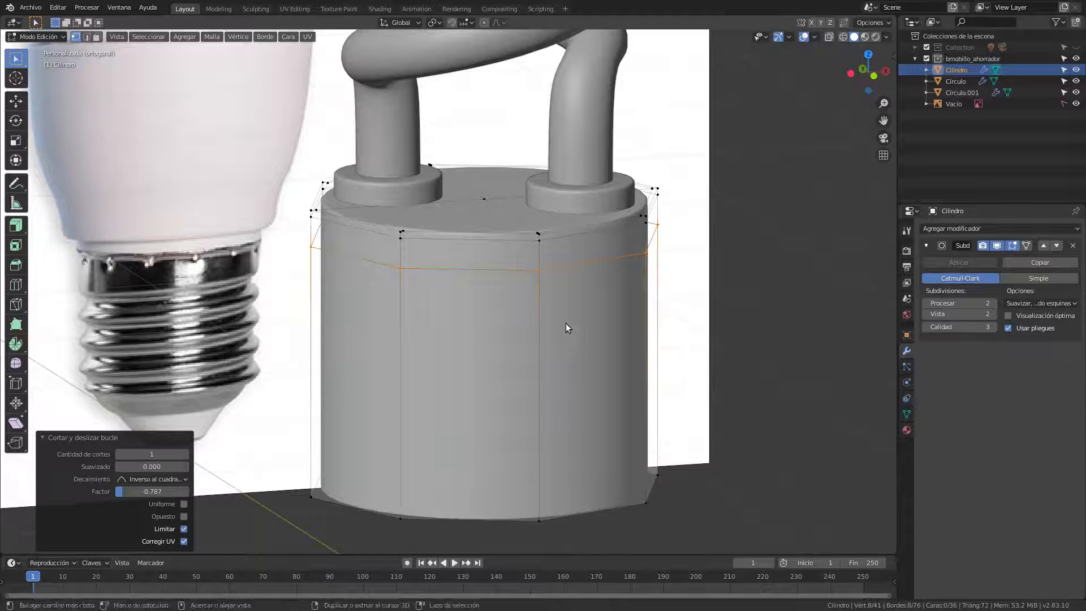
{"action": "left_click", "coordinate": [263, 37]}
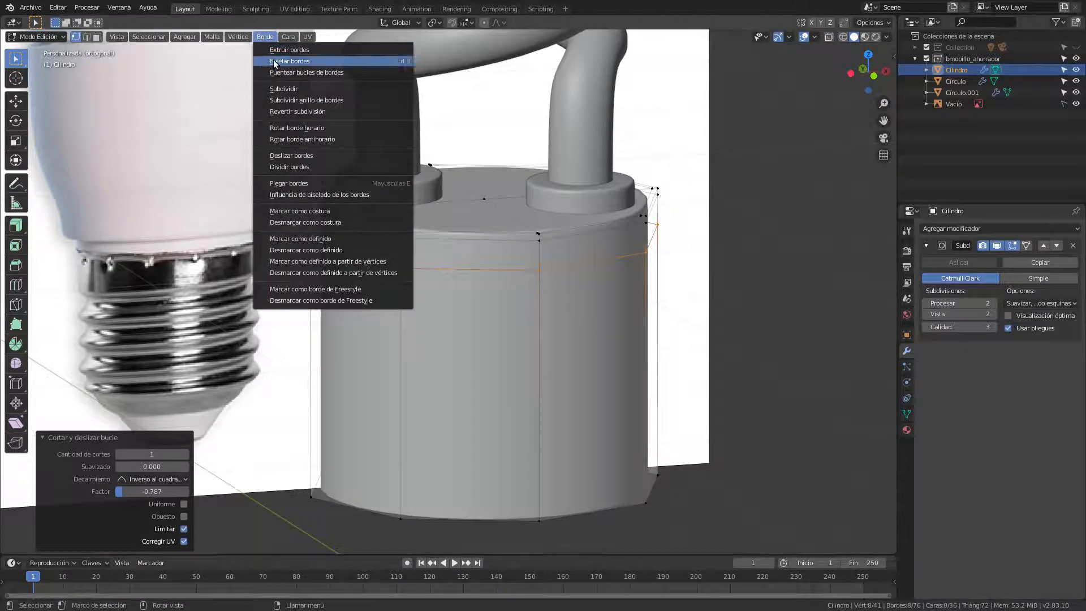
{"action": "left_click", "coordinate": [277, 62]}
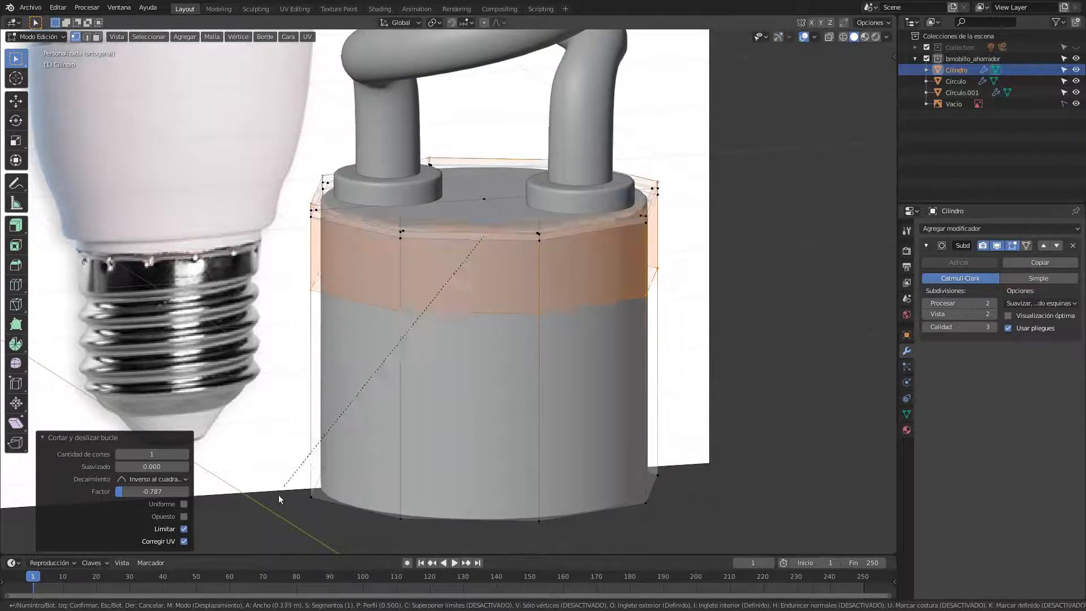
{"action": "left_click", "coordinate": [295, 448]}
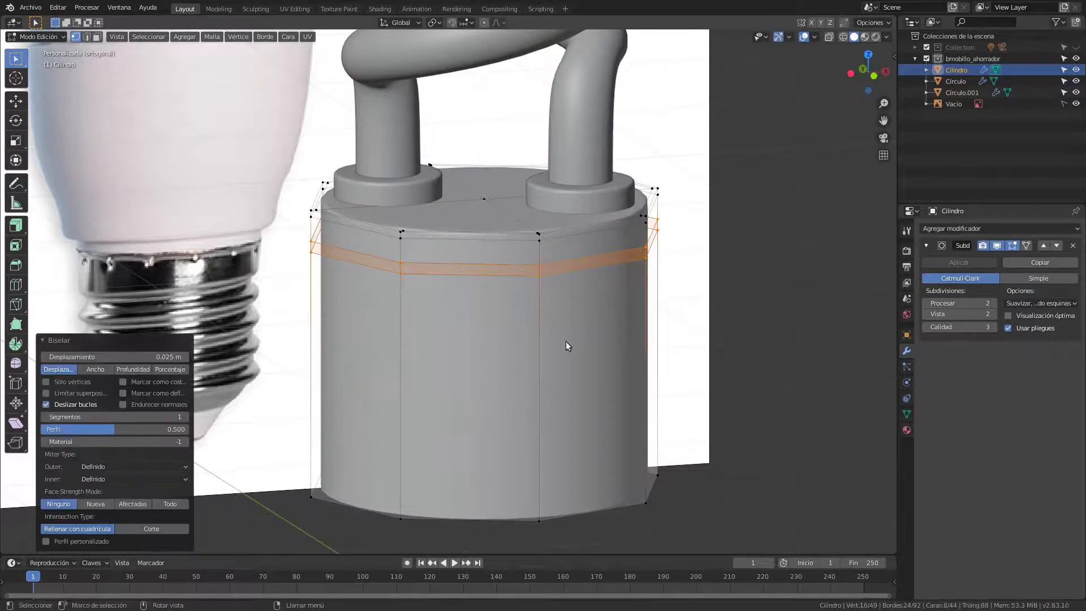
Add a centred loop cut in the bevelled band and scale it inward to about 0.910 to form the groove.
{"action": "key", "text": "ctrl+r"}
{"action": "left_click", "coordinate": [534, 270]}
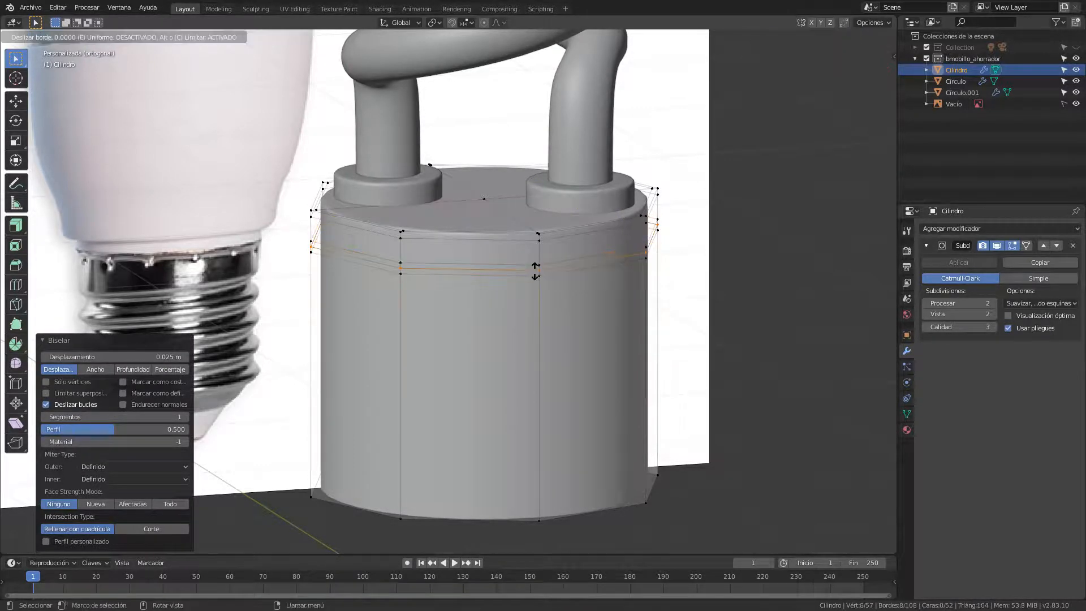
{"action": "right_click", "coordinate": [534, 271]}
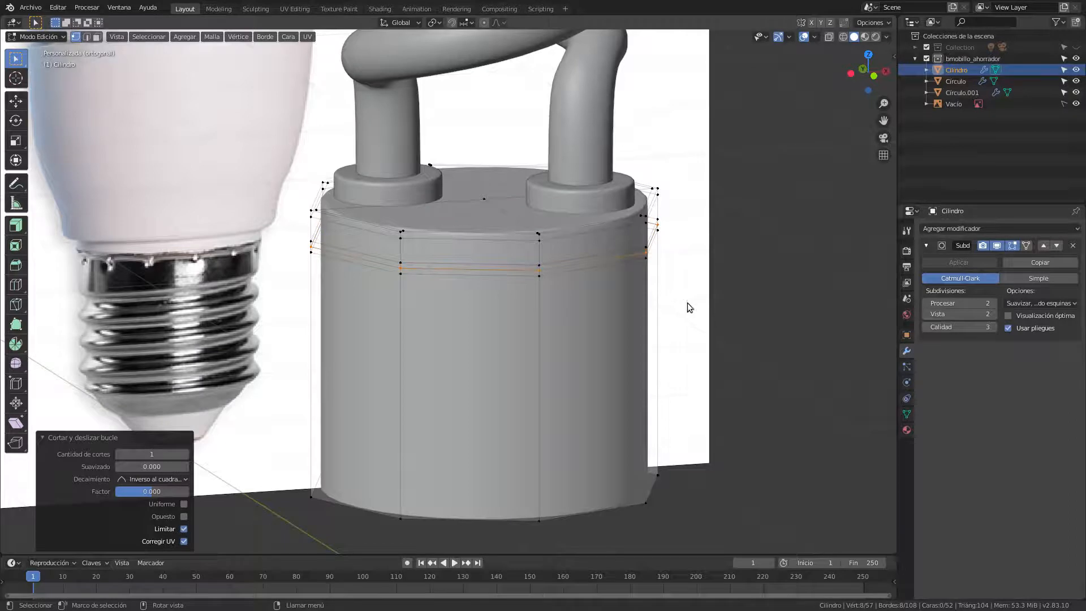
{"action": "key", "text": "s"}
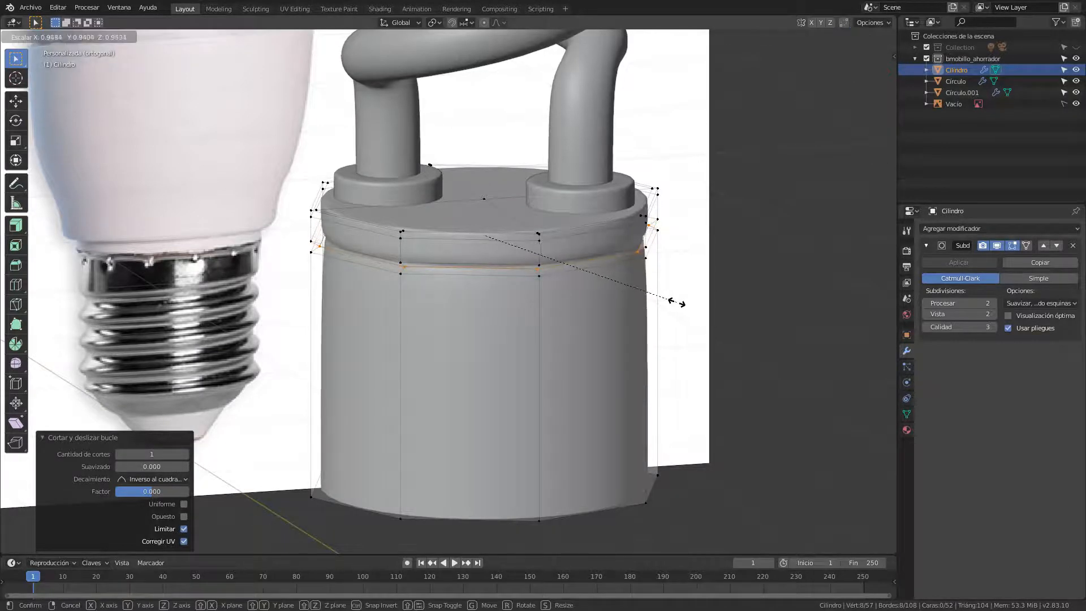
{"action": "left_click", "coordinate": [669, 304]}
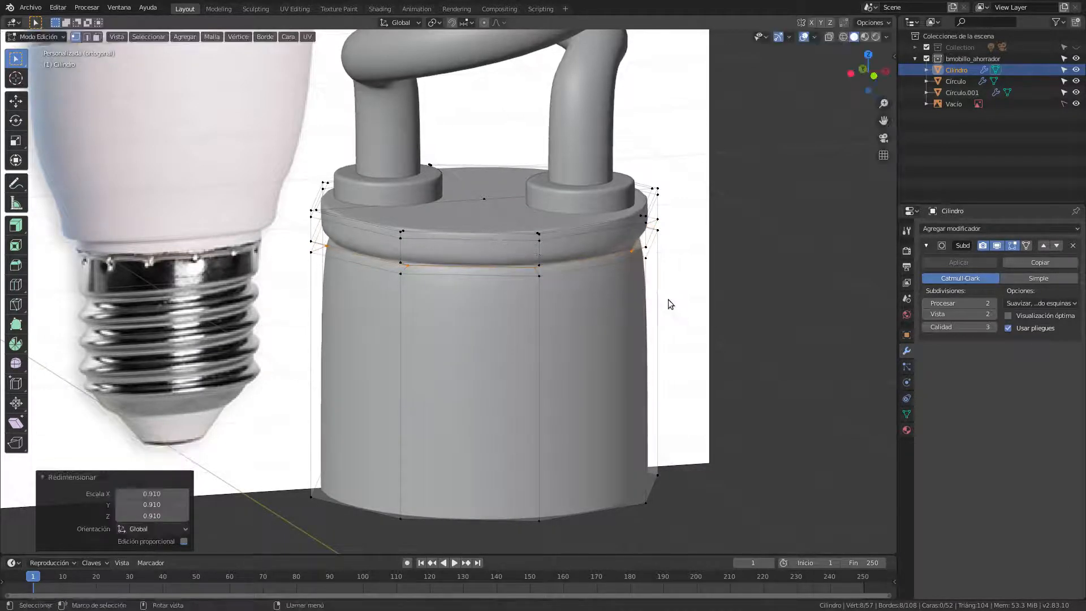
Sharpen the groove with two supporting loop cuts, one just beneath it at factor about -0.965 and one just above at about 0.677.
{"action": "scroll", "coordinate": [628, 313], "scroll_direction": "up", "scroll_amount": 3}
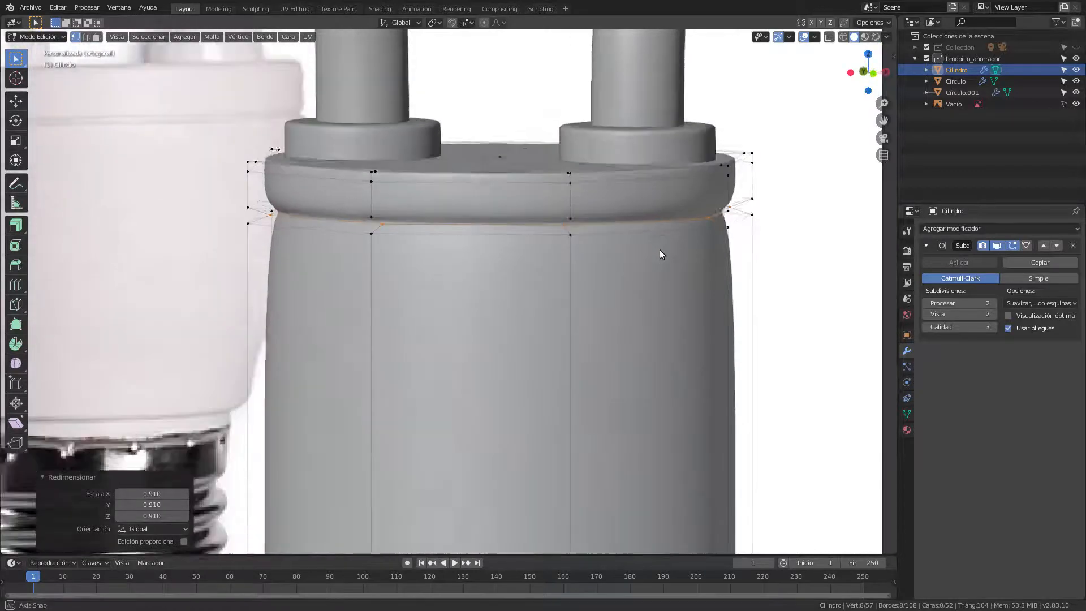
{"action": "key", "text": "ctrl+r"}
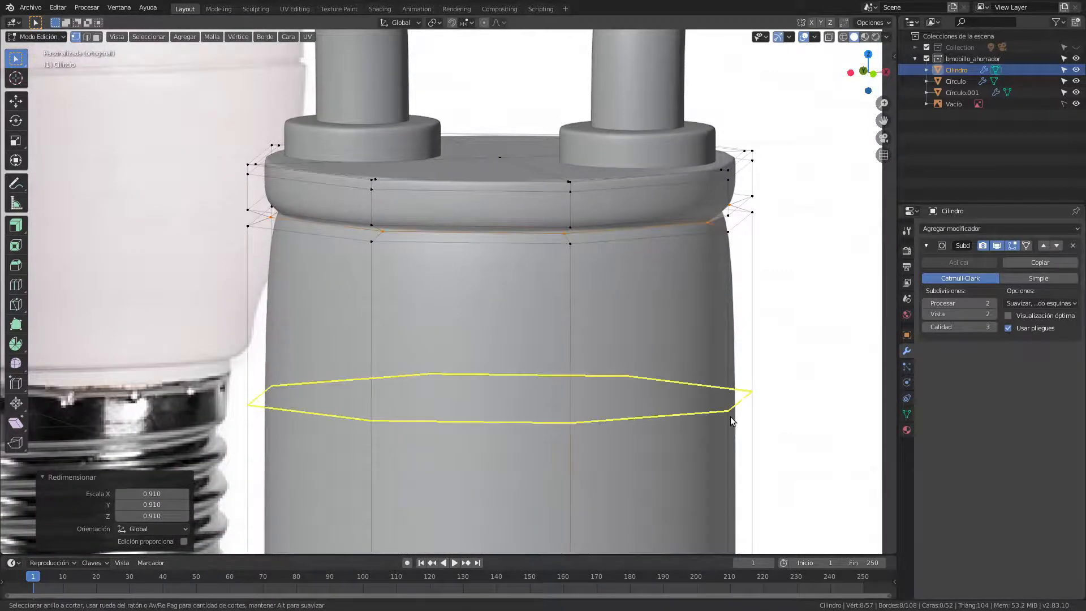
{"action": "left_click", "coordinate": [730, 416]}
{"action": "left_click_drag", "start_coordinate": [728, 416], "coordinate": [719, 243]}
{"action": "key", "text": "ctrl+r"}
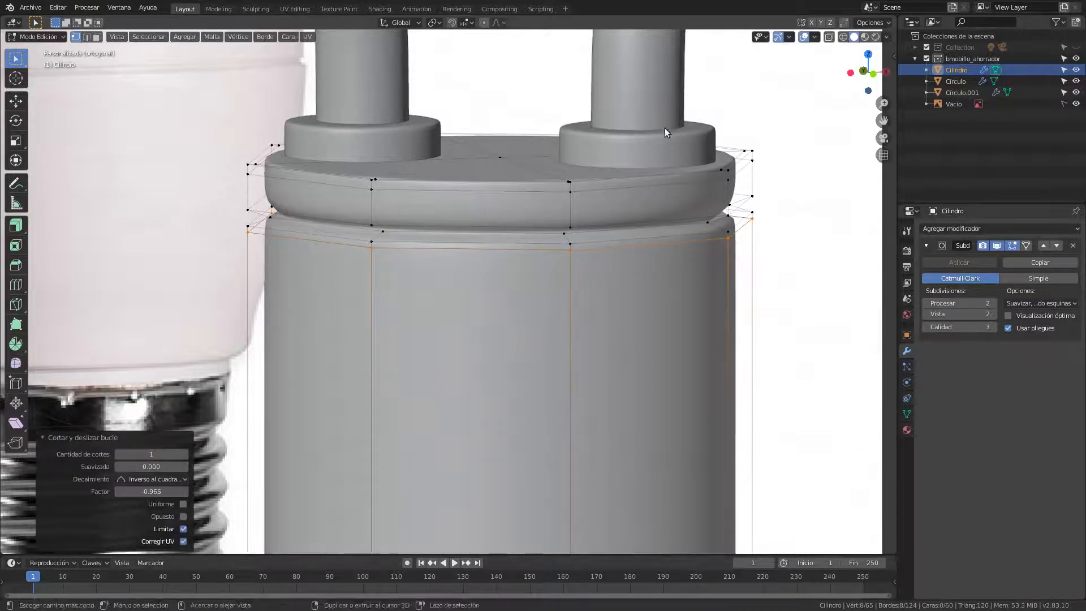
{"action": "left_click", "coordinate": [726, 192]}
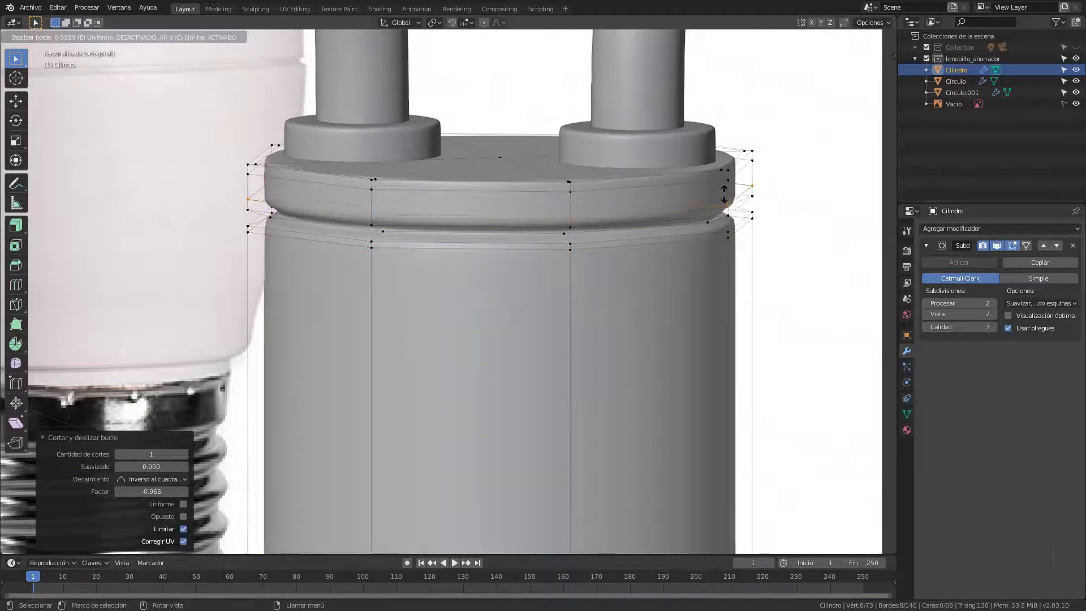
{"action": "left_click", "coordinate": [724, 198]}
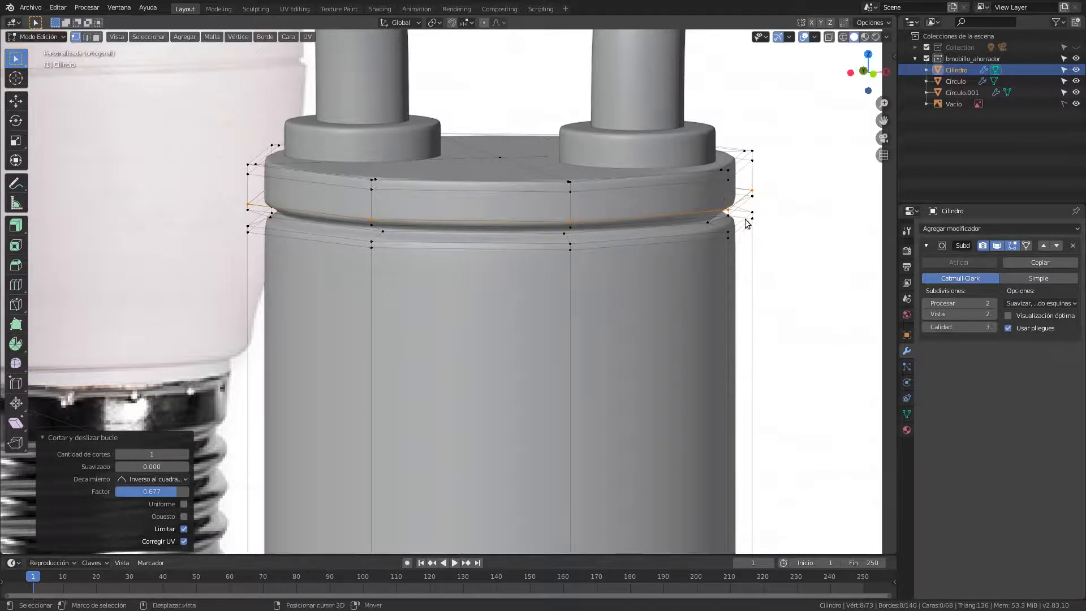
Examine the groove's edge loops up close, leave Edit Mode and check the housing from the front.
{"action": "scroll", "coordinate": [702, 208], "scroll_direction": "up", "scroll_amount": 3}
{"action": "middle_click_drag", "start_coordinate": [701, 208], "coordinate": [558, 274], "text": "shift"}
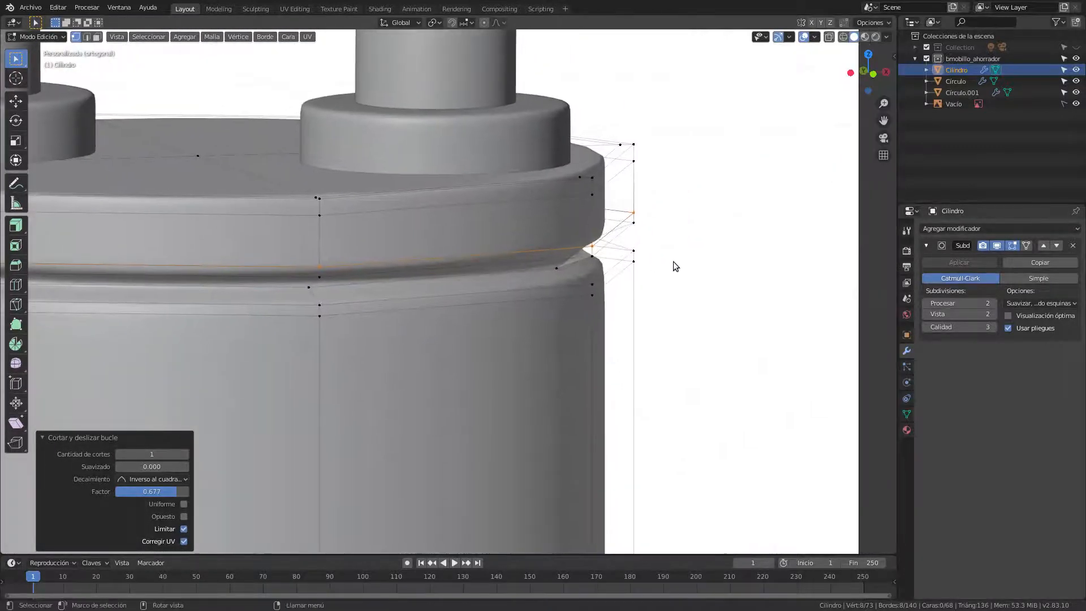
{"action": "mouse_move", "coordinate": [644, 208]}
{"action": "left_mouse_down"}
{"action": "mouse_move", "coordinate": [622, 227]}
{"action": "mouse_move", "coordinate": [638, 222]}
{"action": "left_mouse_up"}
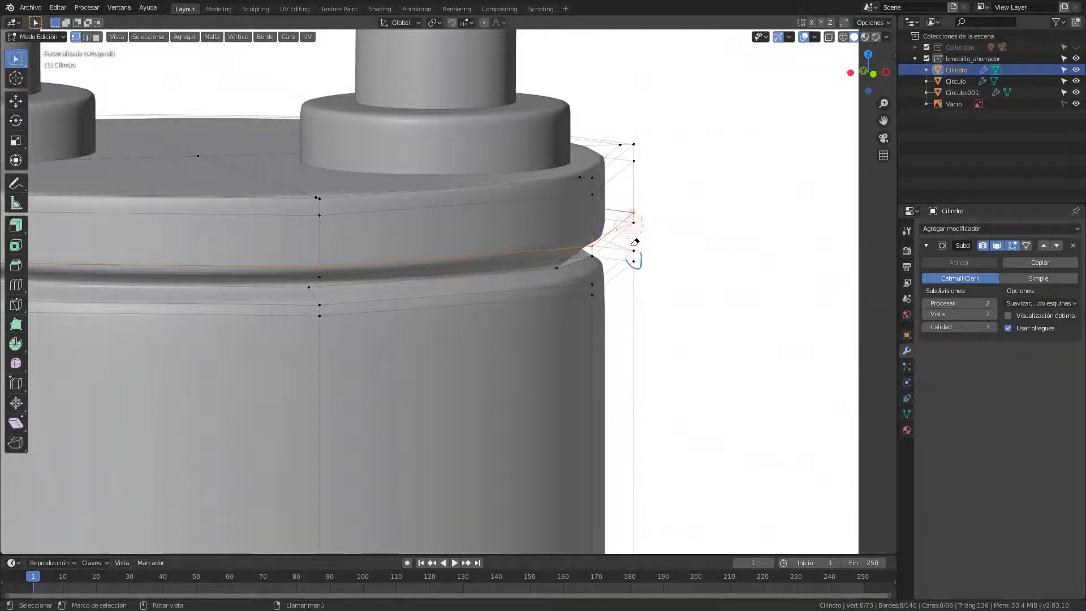
{"action": "scroll", "coordinate": [633, 260], "scroll_direction": "down", "scroll_amount": 3}
{"action": "key", "text": "Tab"}
{"action": "scroll", "coordinate": [554, 298], "scroll_direction": "down", "scroll_amount": 2}
{"action": "middle_click_drag", "start_coordinate": [551, 299], "coordinate": [669, 296]}
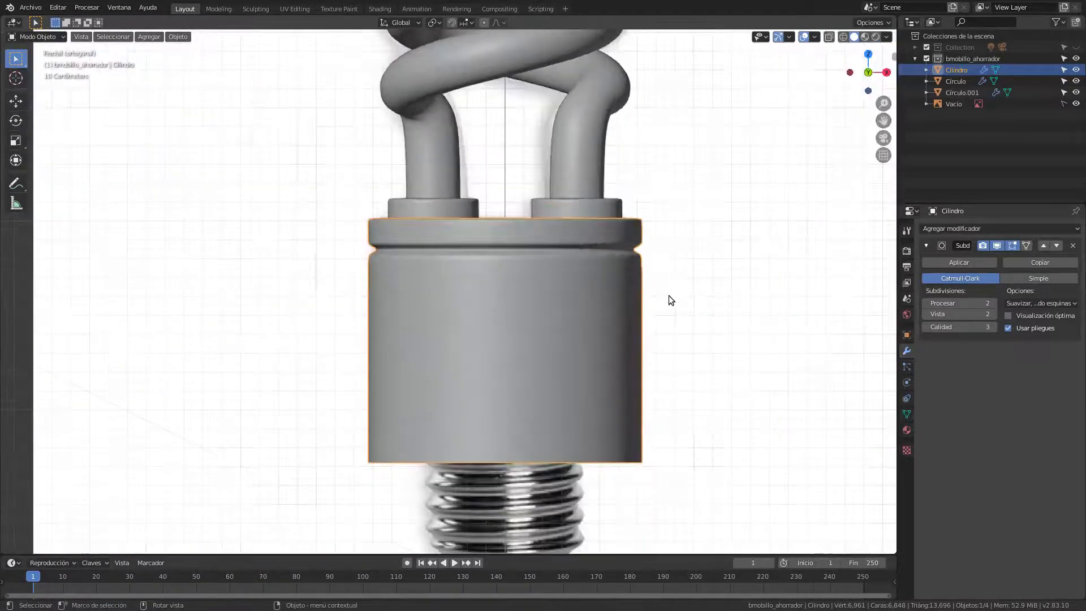
Turn on X-ray, enter Edit Mode and raise the housing's bottom vertex ring about 0.211 m along Z to the reference's lower edge.
{"action": "key", "text": "alt+z"}
{"action": "scroll", "coordinate": [588, 328], "scroll_direction": "down", "scroll_amount": 2}
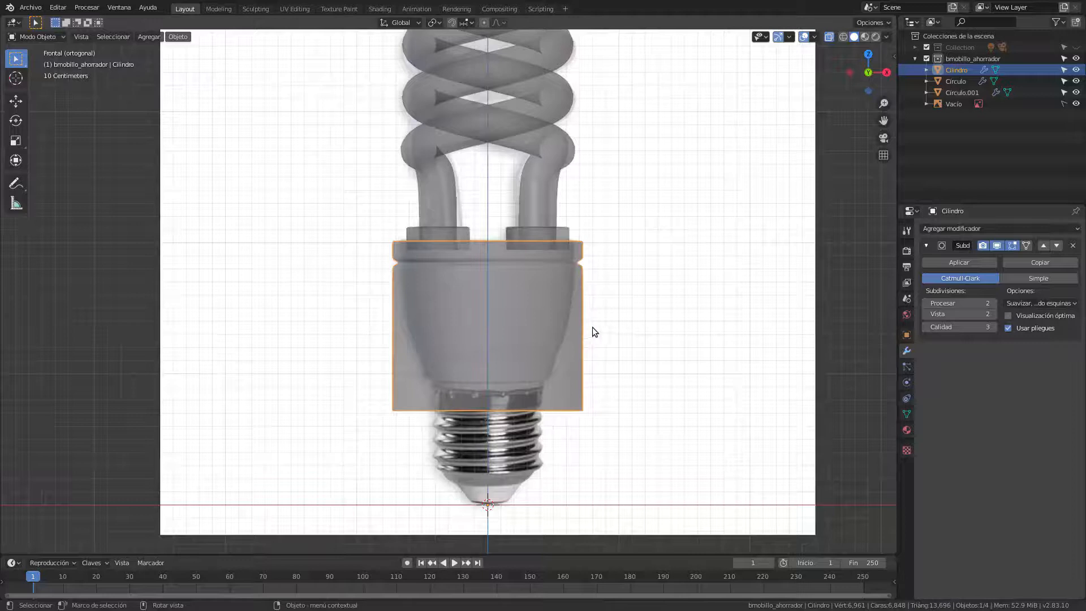
{"action": "middle_click_drag", "start_coordinate": [592, 327], "coordinate": [586, 288], "text": "shift"}
{"action": "key", "text": "Tab"}
{"action": "left_click_drag", "start_coordinate": [341, 332], "coordinate": [611, 388]}
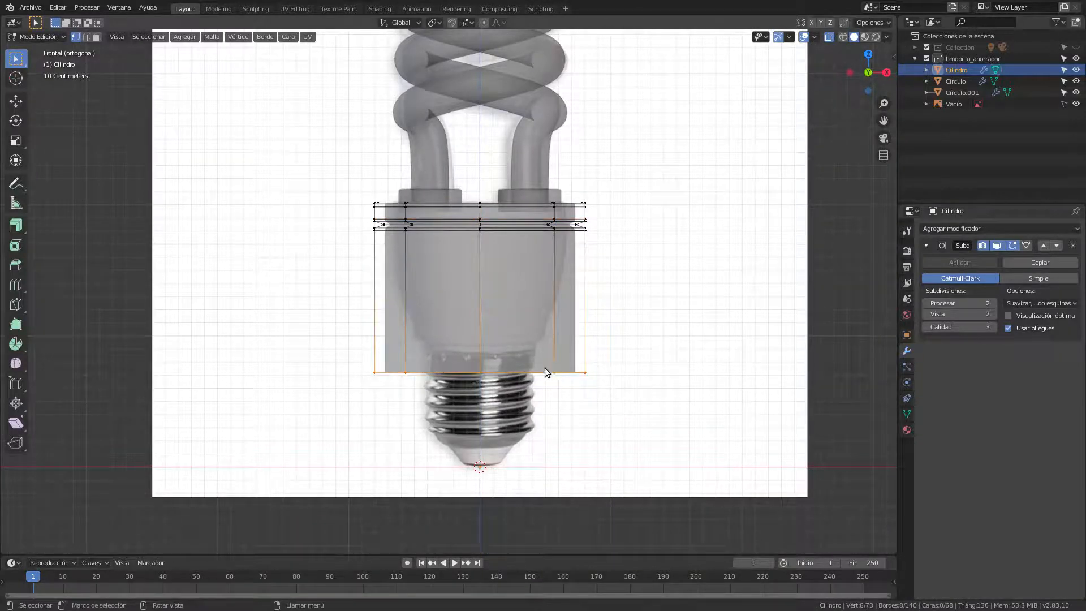
{"action": "key", "text": "g"}
{"action": "key", "text": "z"}
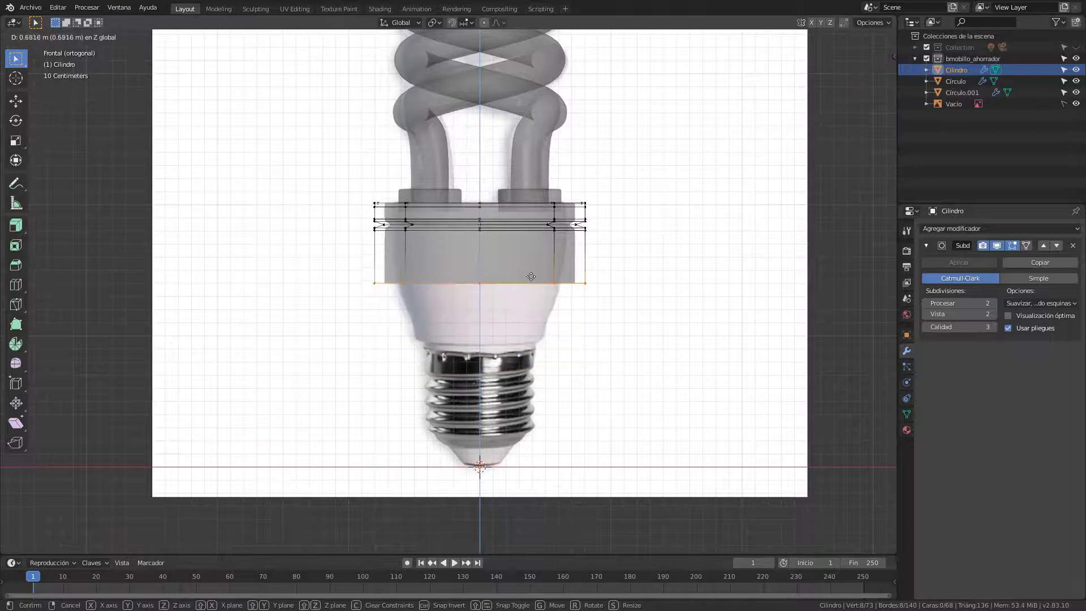
{"action": "left_click", "coordinate": [524, 342]}
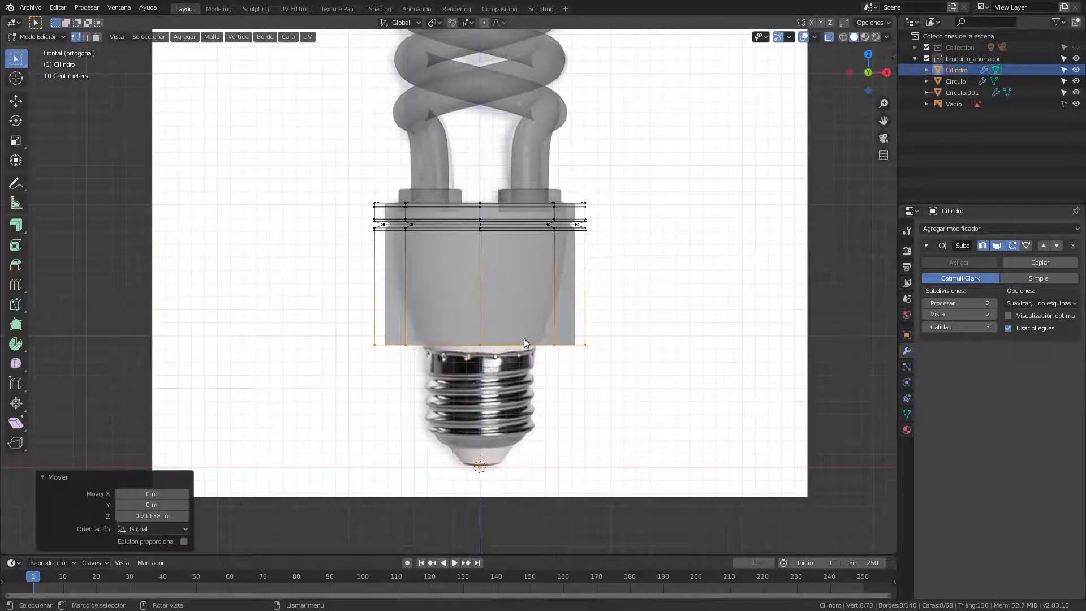
Add a centred loop cut in the lower housing wall, then scale it and the bottom ring to about 0.756 in X and Y.
{"action": "key", "text": "ctrl+r"}
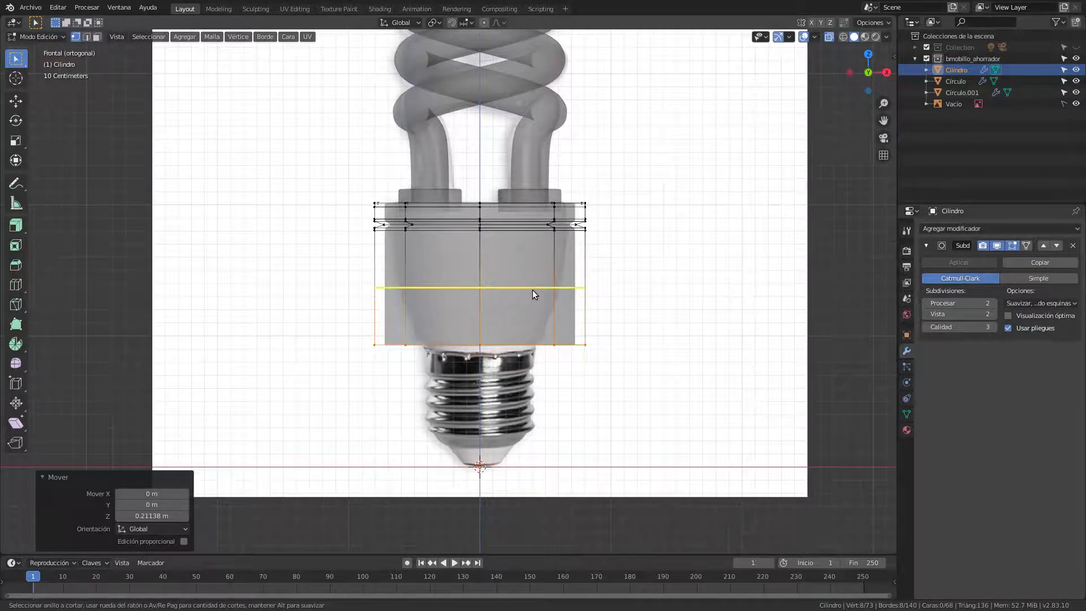
{"action": "left_click", "coordinate": [532, 290]}
{"action": "right_click", "coordinate": [566, 282]}
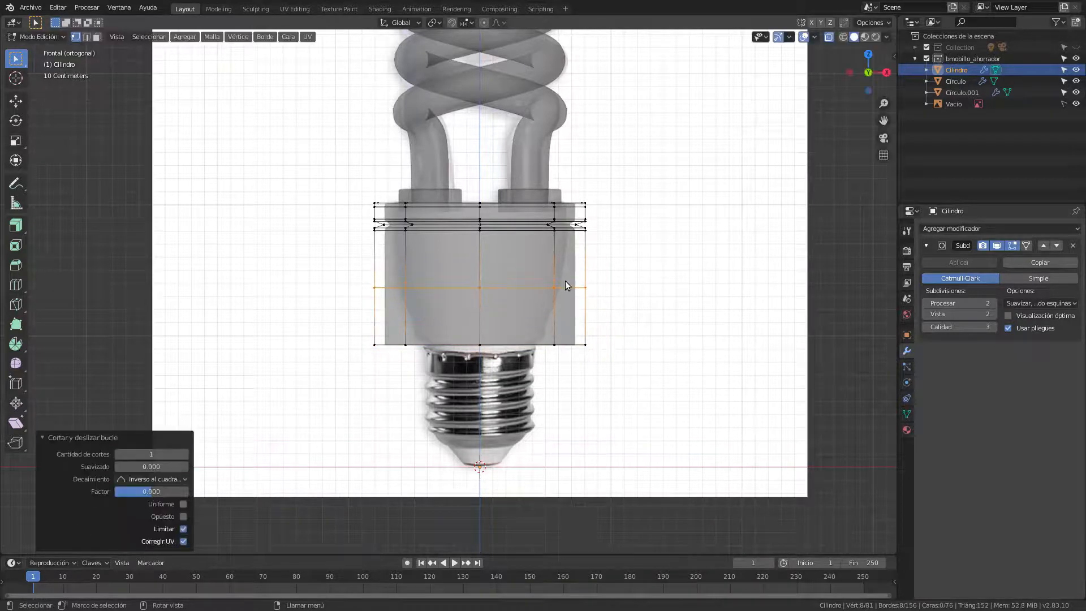
{"action": "left_click_drag", "start_coordinate": [341, 264], "coordinate": [657, 378]}
{"action": "middle_click_drag", "start_coordinate": [657, 377], "coordinate": [609, 372]}
{"action": "key", "text": "s"}
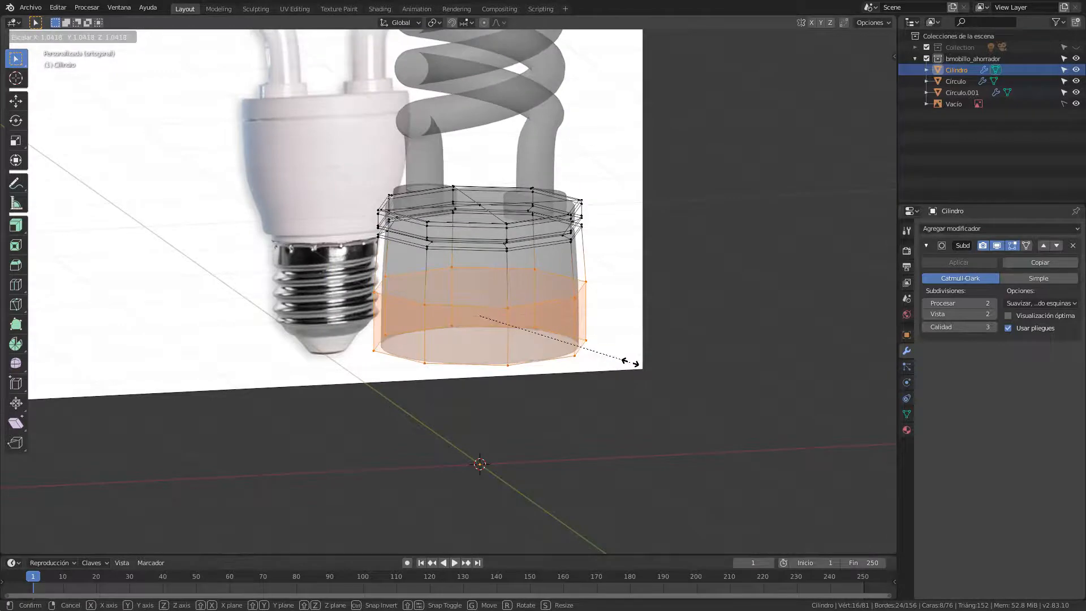
{"action": "key", "text": "shift+z"}
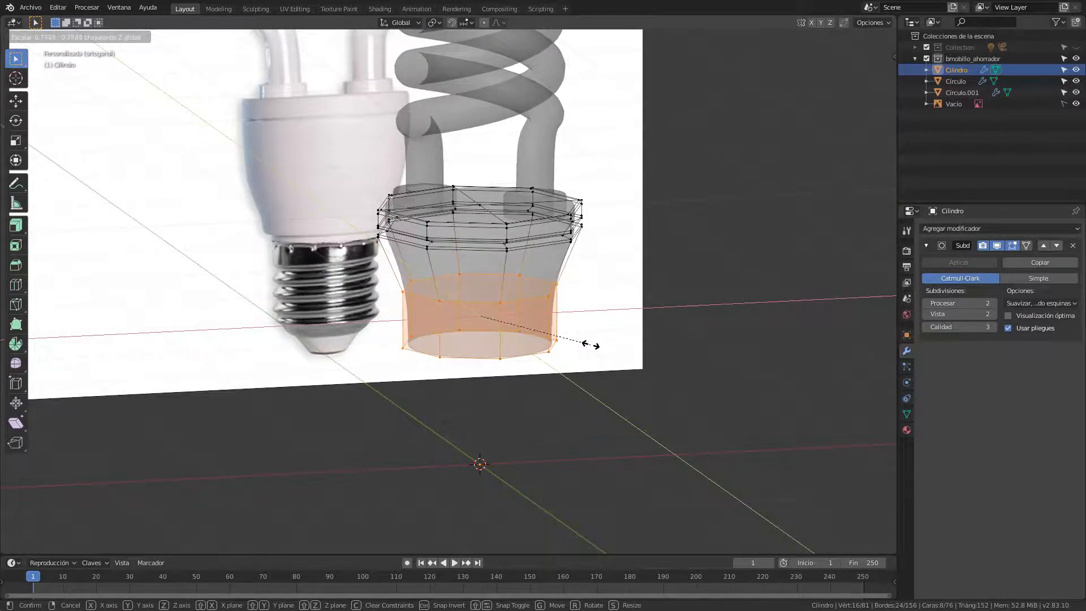
{"action": "left_click", "coordinate": [590, 344]}
{"action": "key", "text": "KP_1"}
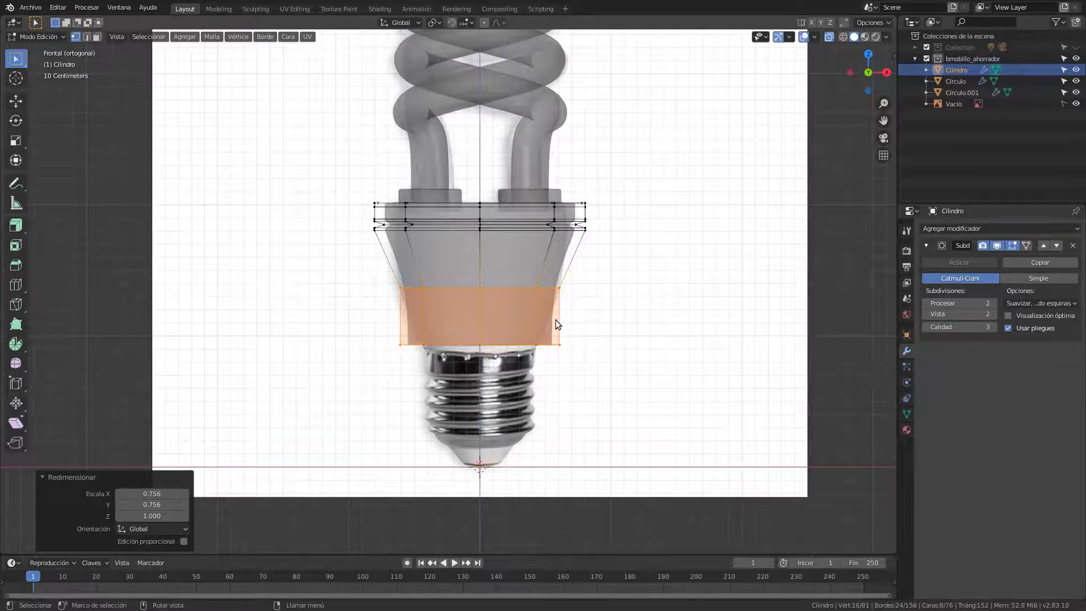
{"action": "key", "text": "g"}
{"action": "key", "text": "z"}
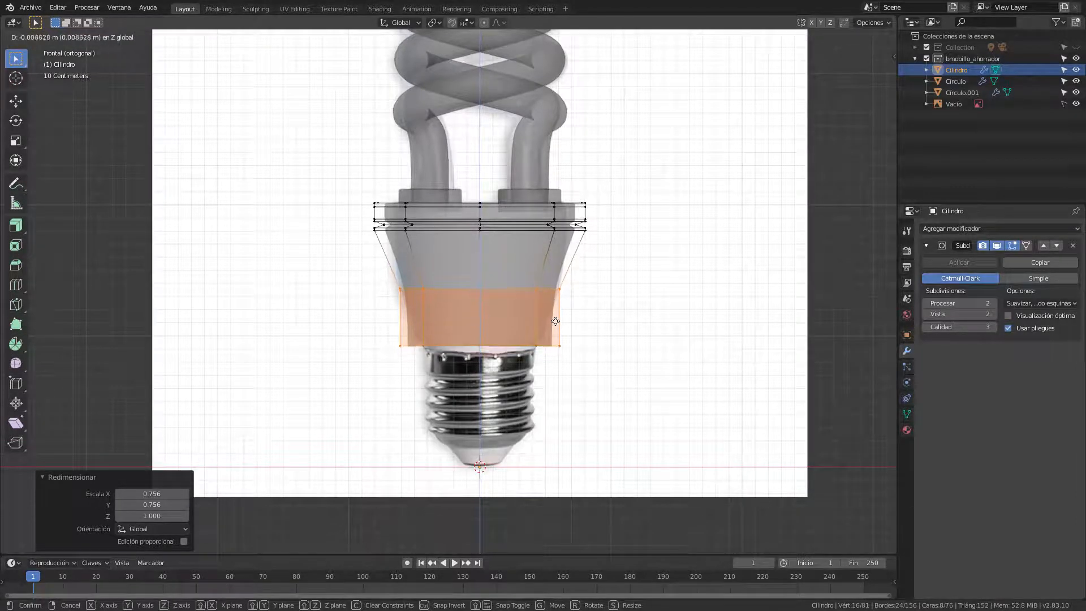
{"action": "key", "text": "Escape"}
Select only the housing's middle edge loop and scale it outward to about 1.233 in X and Y.
{"action": "key", "text": "alt+a"}
{"action": "left_click_drag", "start_coordinate": [362, 275], "coordinate": [619, 292]}
{"action": "key", "text": "shift+z"}
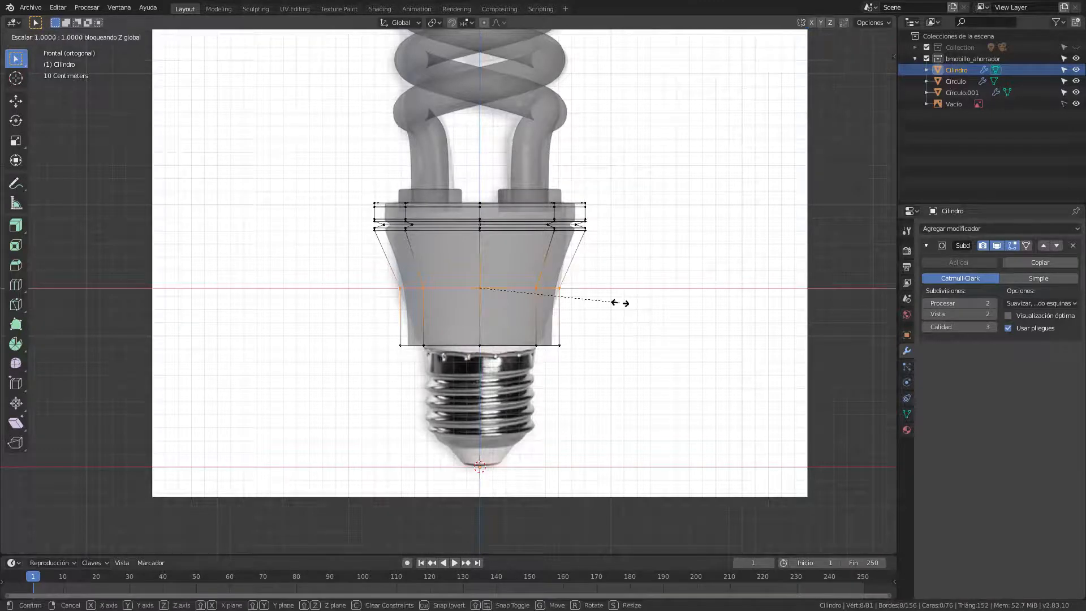
{"action": "left_click", "coordinate": [653, 306]}
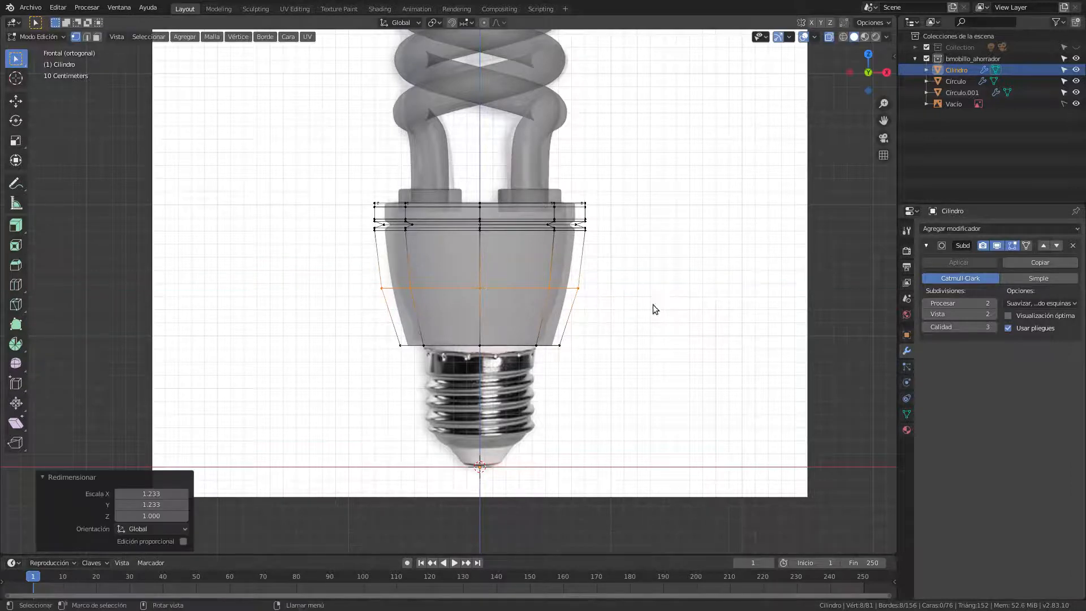
Add a centred loop cut between the middle loop and the bottom ring and scale it to about 0.863 in X and Y.
{"action": "key", "text": "ctrl+r"}
{"action": "left_click", "coordinate": [440, 314]}
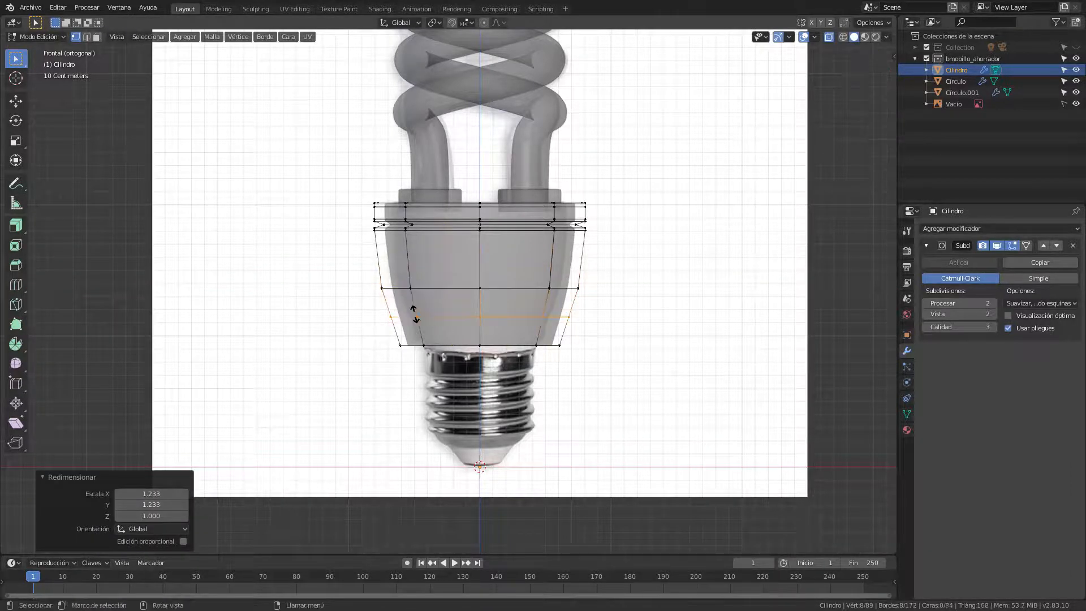
{"action": "right_click", "coordinate": [442, 323]}
{"action": "key", "text": "s"}
{"action": "key", "text": "shift+z"}
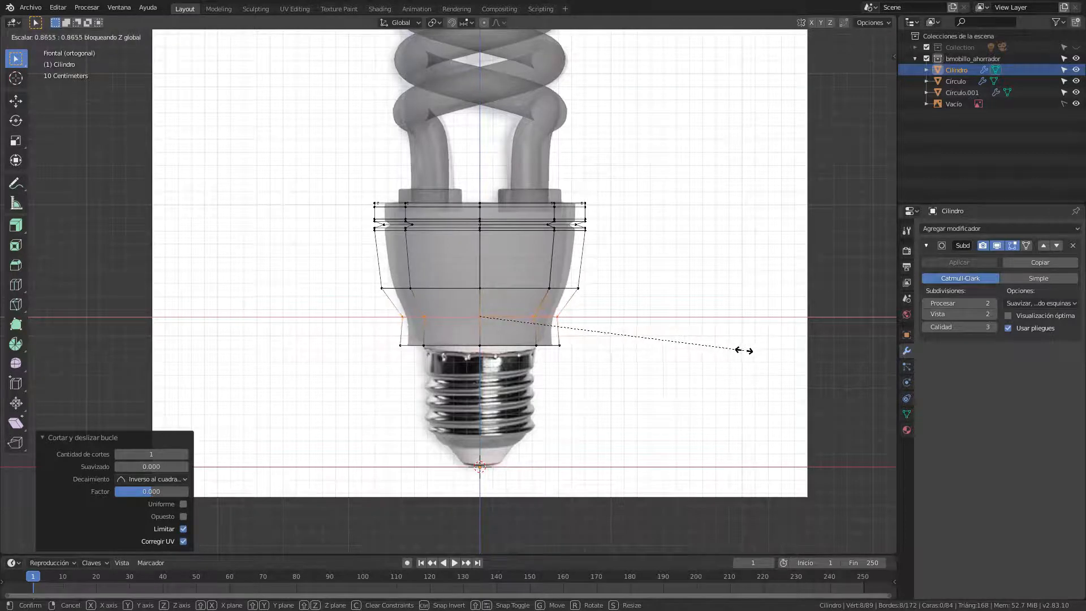
{"action": "left_click", "coordinate": [742, 350]}
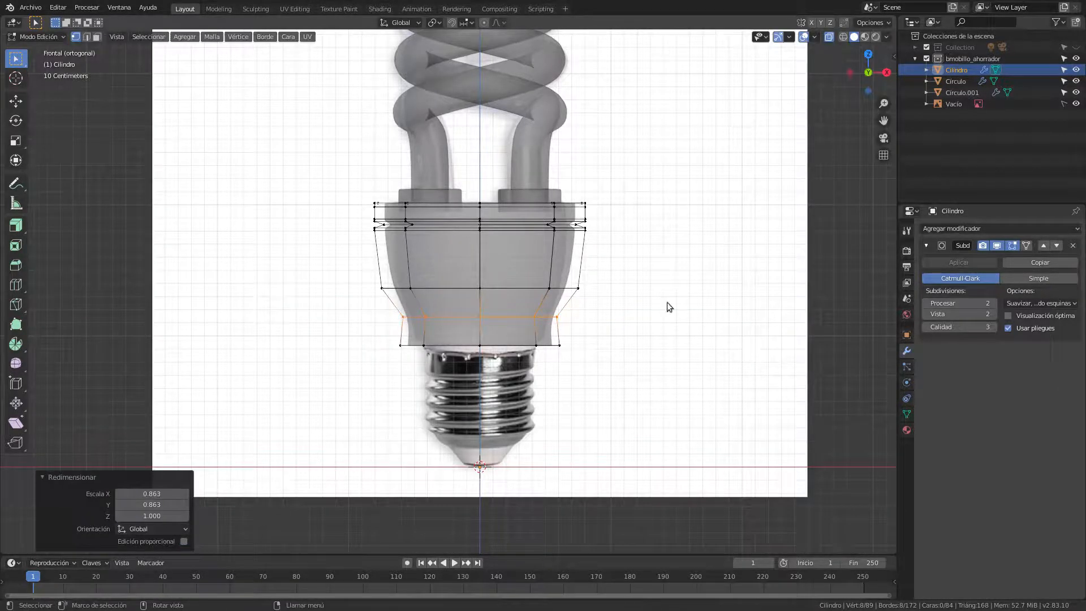
Leave Edit Mode, turn off X-ray and examine the tapered housing from several angles and against the front reference.
{"action": "scroll", "coordinate": [667, 302], "scroll_direction": "up", "scroll_amount": 3}
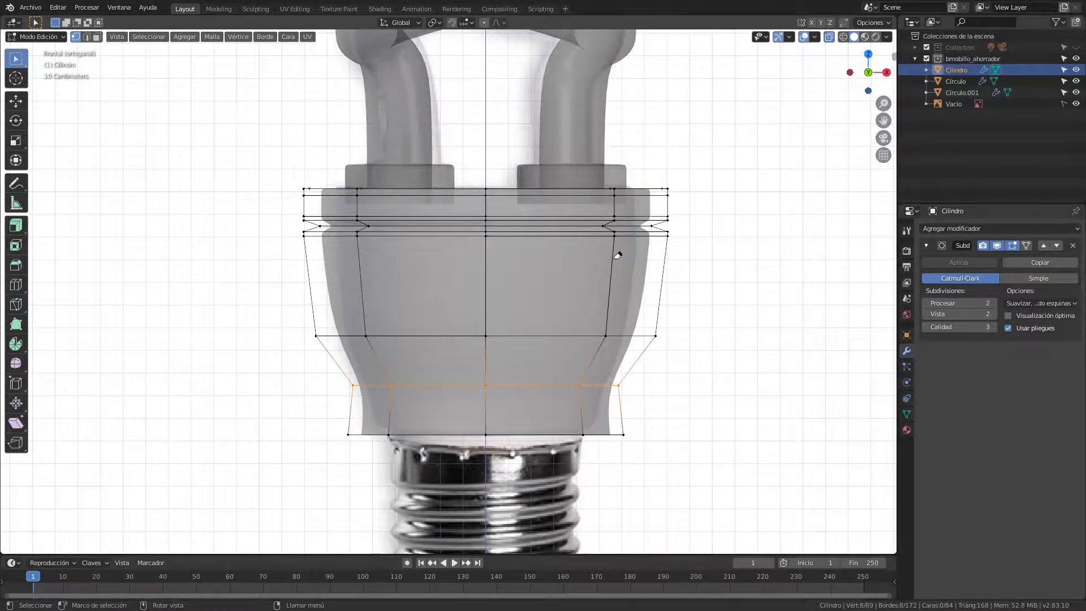
{"action": "scroll", "coordinate": [647, 283], "scroll_direction": "down", "scroll_amount": 3}
{"action": "key", "text": "Tab"}
{"action": "middle_click_drag", "start_coordinate": [602, 319], "coordinate": [554, 293]}
{"action": "key", "text": "alt+z"}
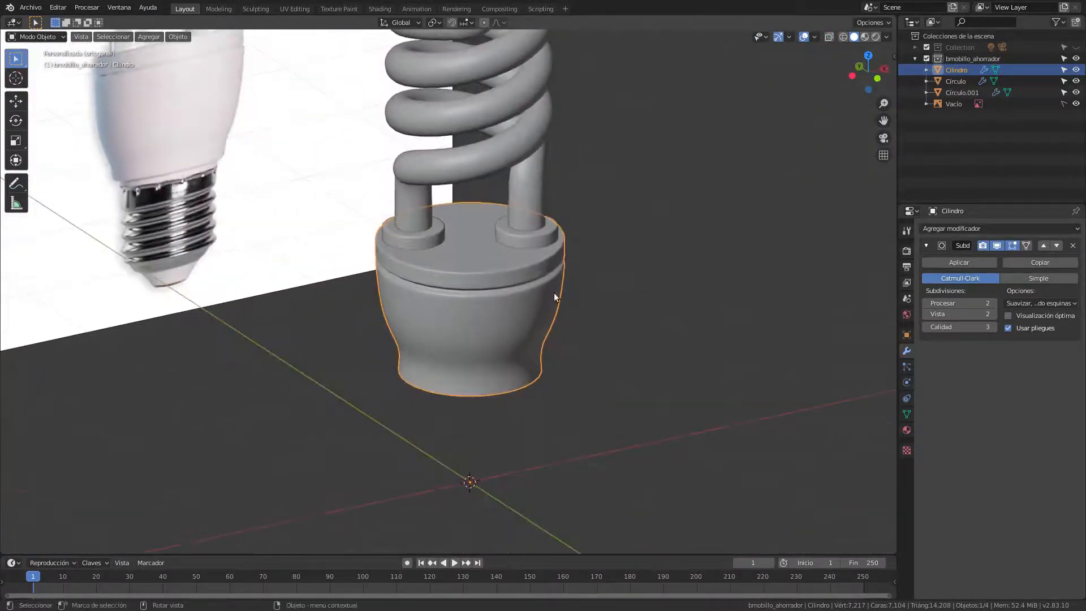
{"action": "scroll", "coordinate": [587, 266], "scroll_direction": "up", "scroll_amount": 3}
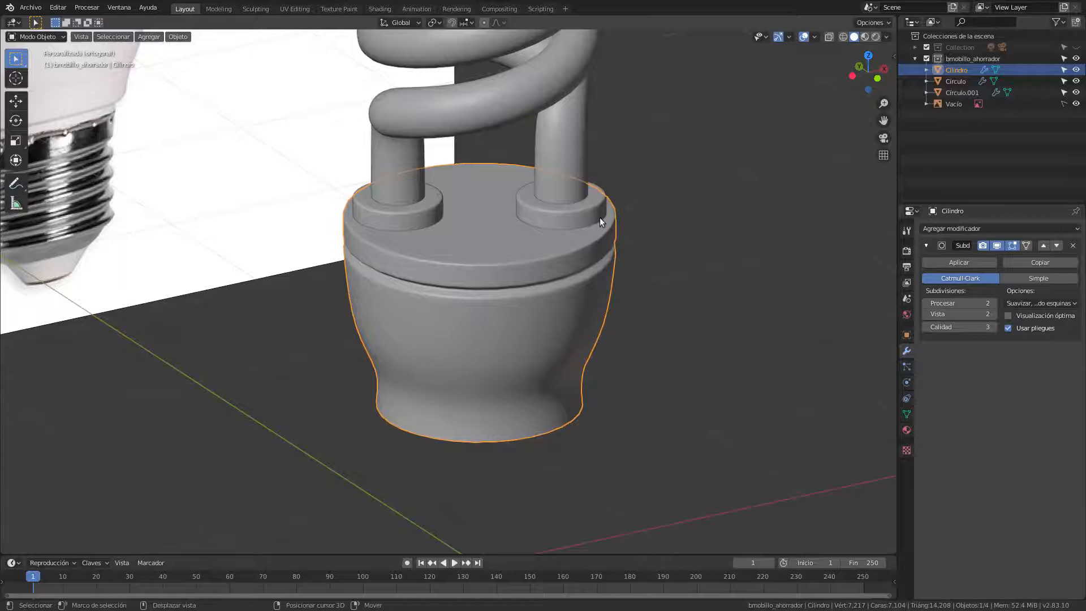
{"action": "middle_click_drag", "start_coordinate": [643, 263], "coordinate": [623, 300]}
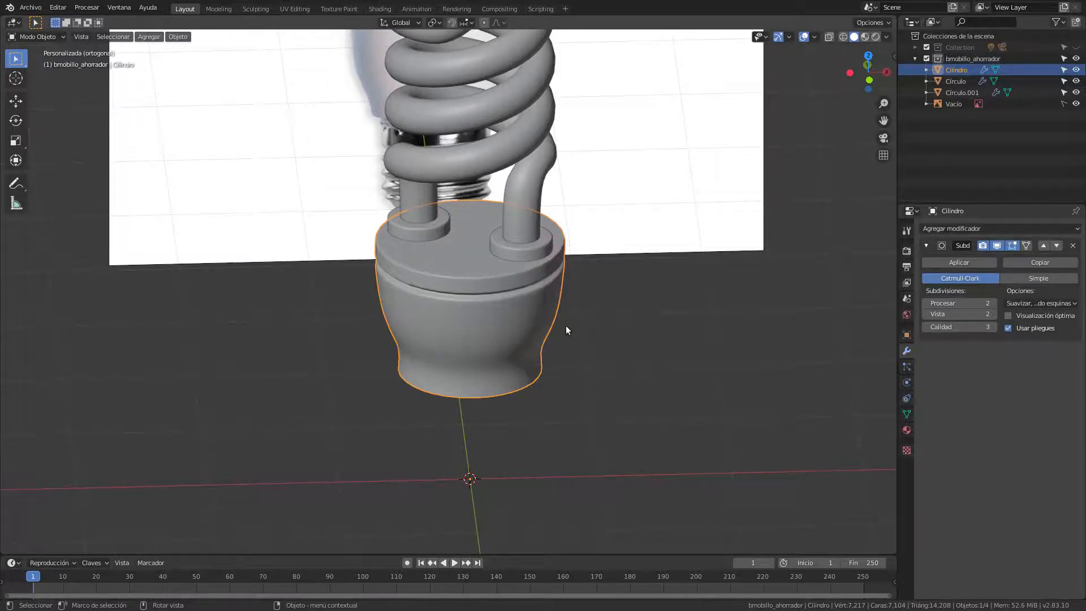
{"action": "key", "text": "KP_1"}
{"action": "scroll", "coordinate": [565, 331], "scroll_direction": "up", "scroll_amount": 1}
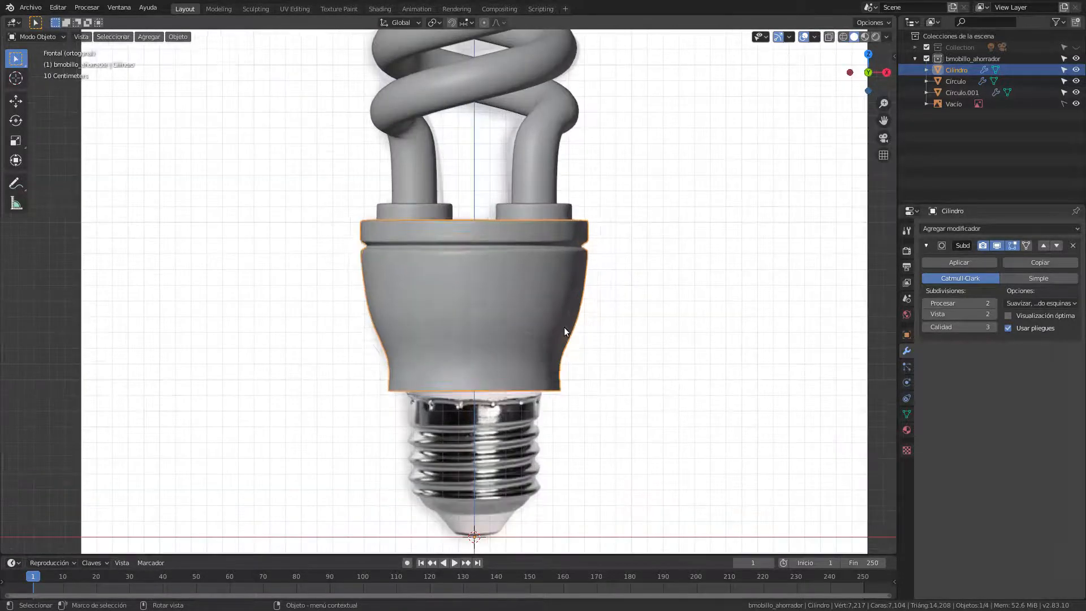
Re-enter Edit Mode, select the housing's bottom edge loop and scale it inward to about 0.911.
{"action": "key", "text": "Tab"}
{"action": "middle_click_drag", "start_coordinate": [578, 355], "coordinate": [569, 322], "text": "shift"}
{"action": "left_click", "coordinate": [568, 322], "text": "alt"}
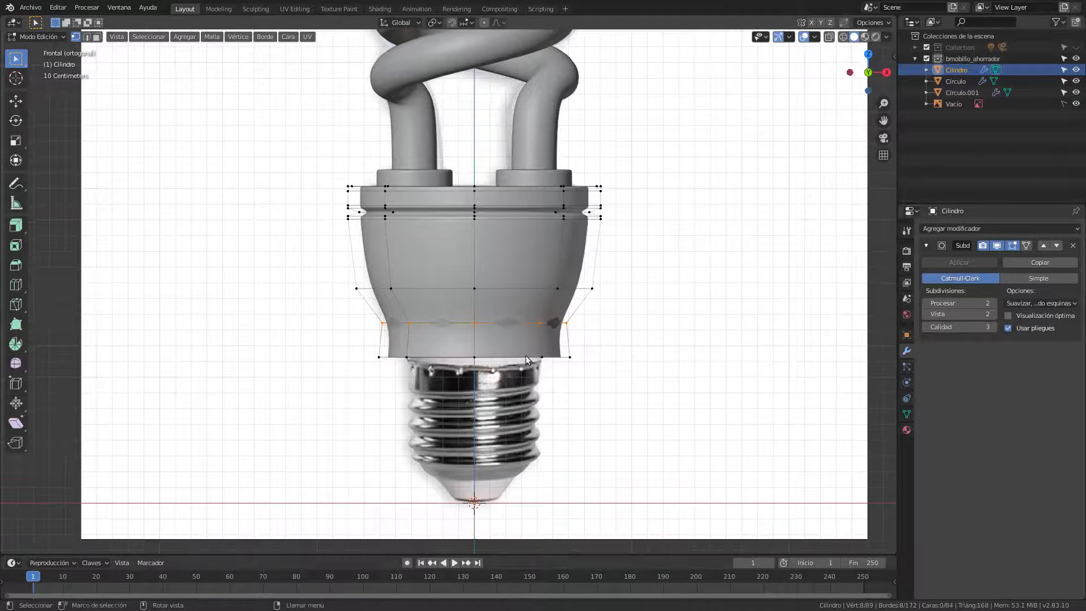
{"action": "left_click", "coordinate": [524, 356], "text": "alt"}
{"action": "key", "text": "s"}
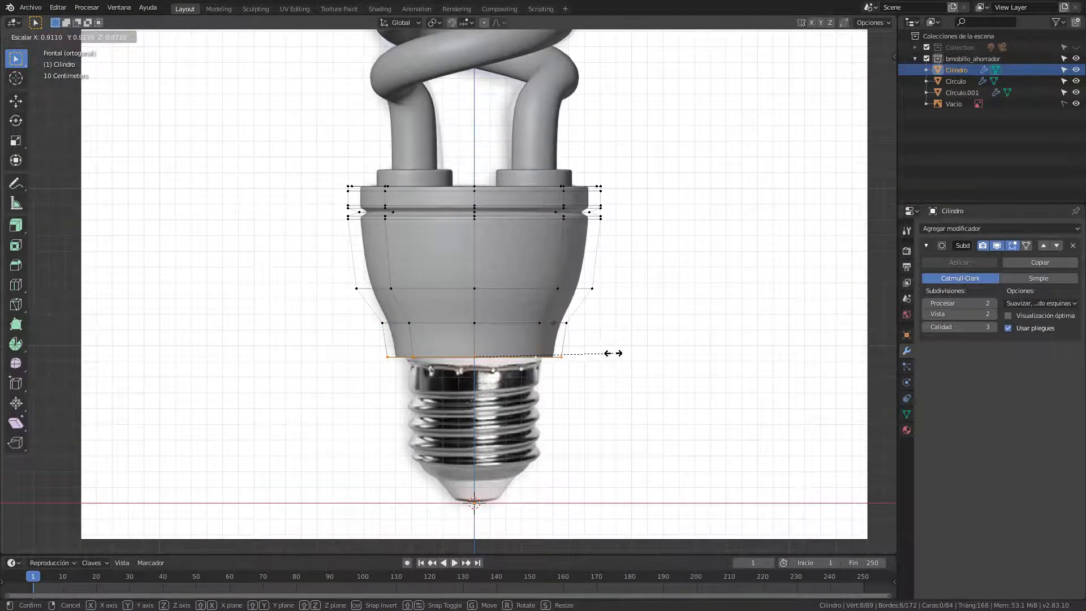
{"action": "left_click", "coordinate": [614, 354]}
Extrude the housing's open bottom edge loop and scale it inward to about 0.781, forming a rim on the underside.
{"action": "key", "text": "alt+z"}
{"action": "scroll", "coordinate": [588, 365], "scroll_direction": "up", "scroll_amount": 1}
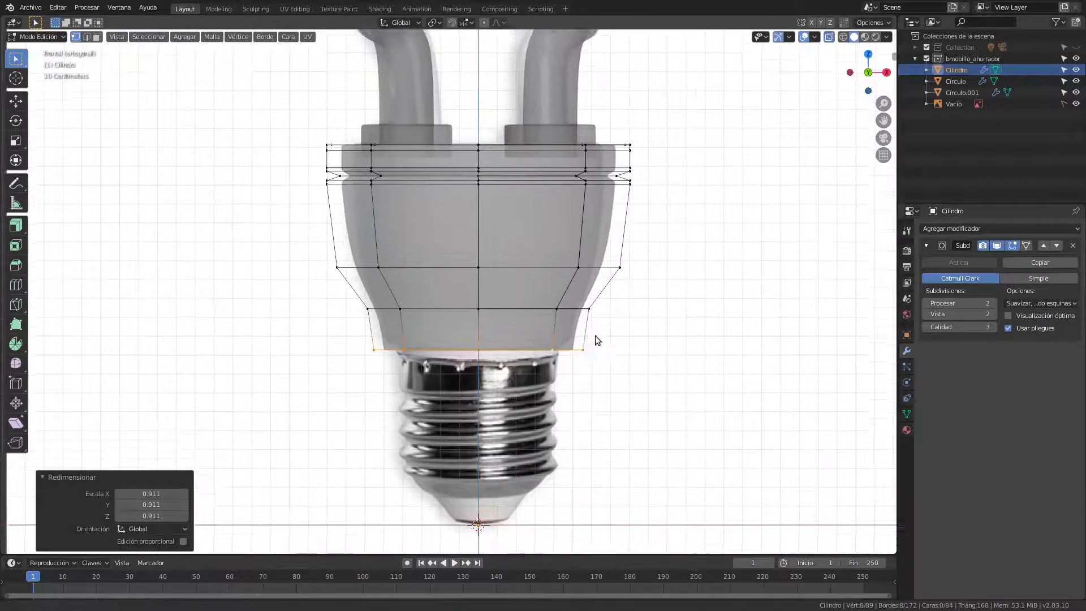
{"action": "scroll", "coordinate": [595, 335], "scroll_direction": "down", "scroll_amount": 1, "text": "shift"}
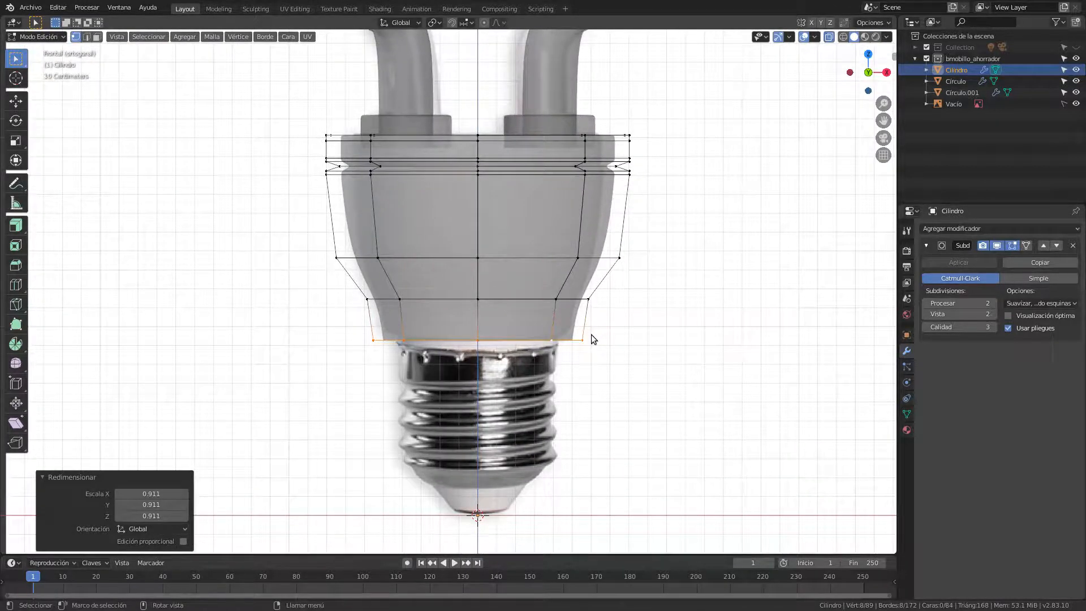
{"action": "key", "text": "KP_6"}
{"action": "key", "text": "KP_6"}
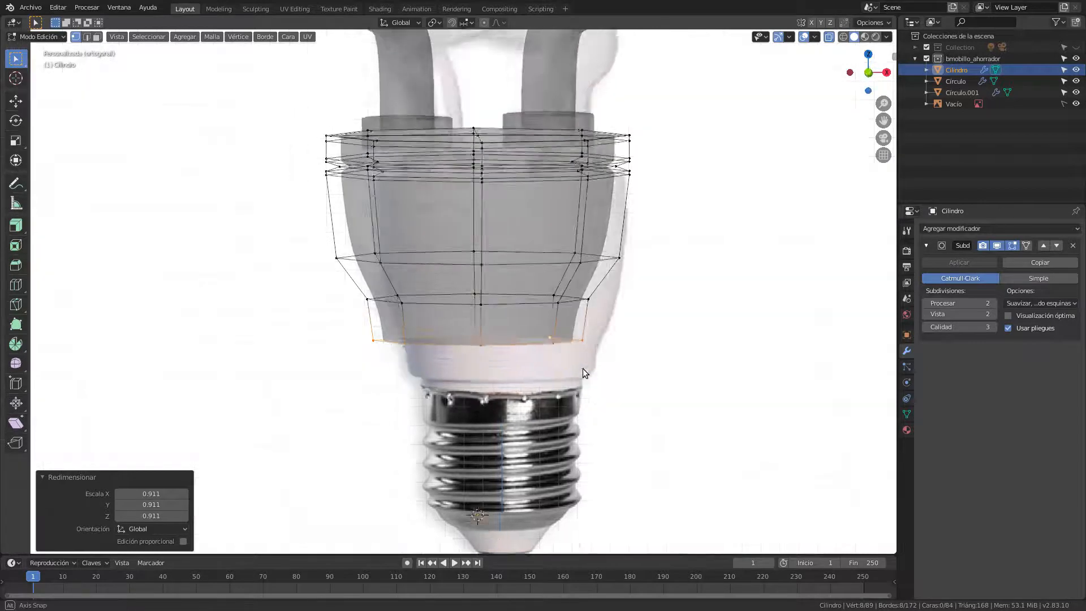
{"action": "key", "text": "KP_2"}
{"action": "key", "text": "KP_2"}
{"action": "key", "text": "alt+z"}
{"action": "key", "text": "KP_4"}
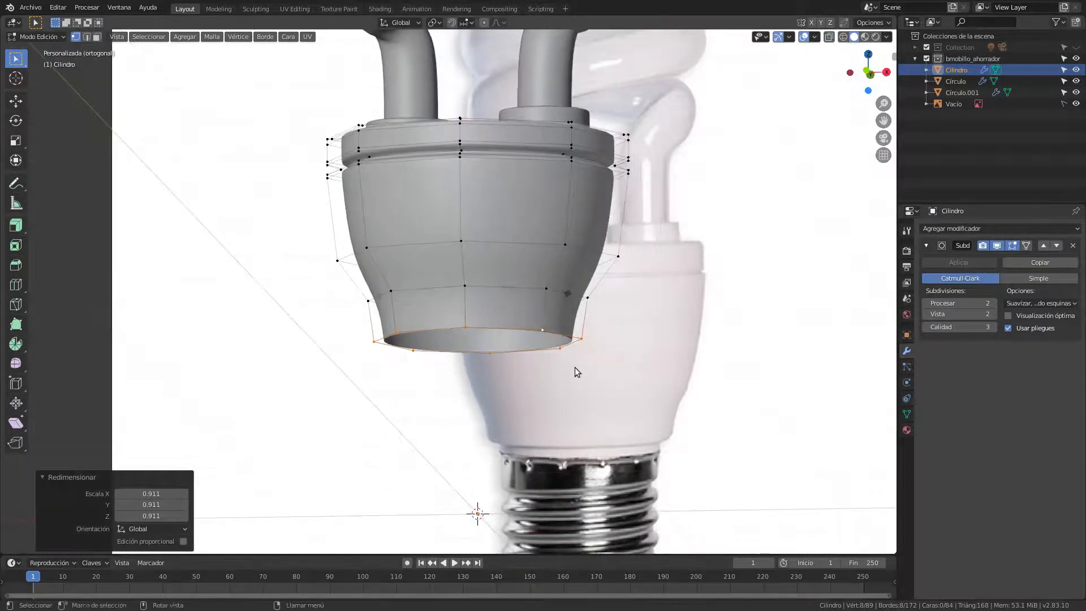
{"action": "key", "text": "e"}
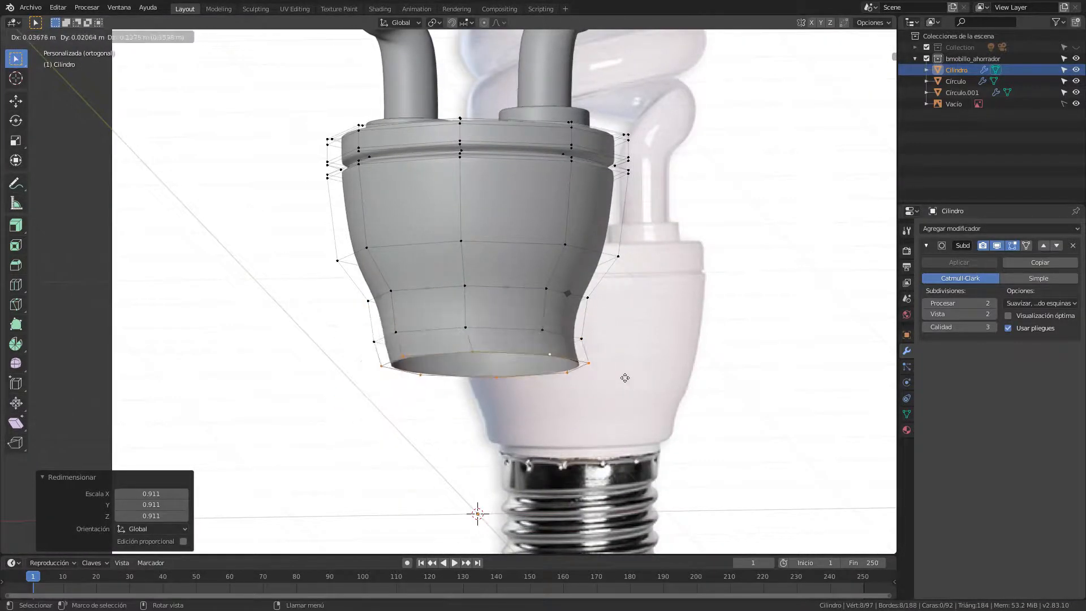
{"action": "key", "text": "s"}
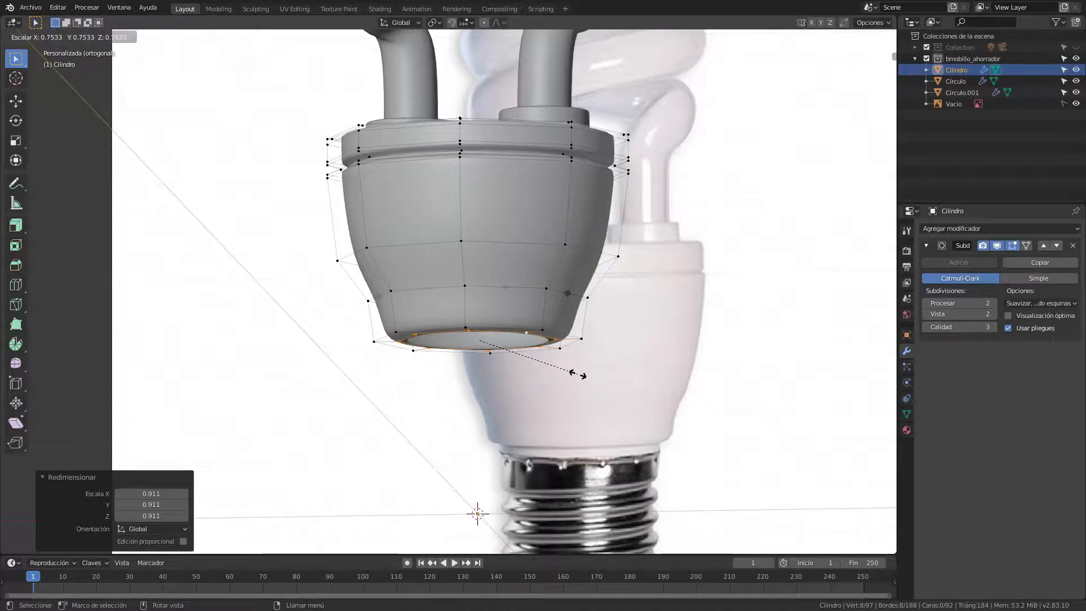
{"action": "left_click", "coordinate": [579, 375]}
Add a supporting loop cut close to the housing's bottom edge at factor about 0.805.
{"action": "key", "text": "ctrl+r"}
{"action": "left_click", "coordinate": [394, 310]}
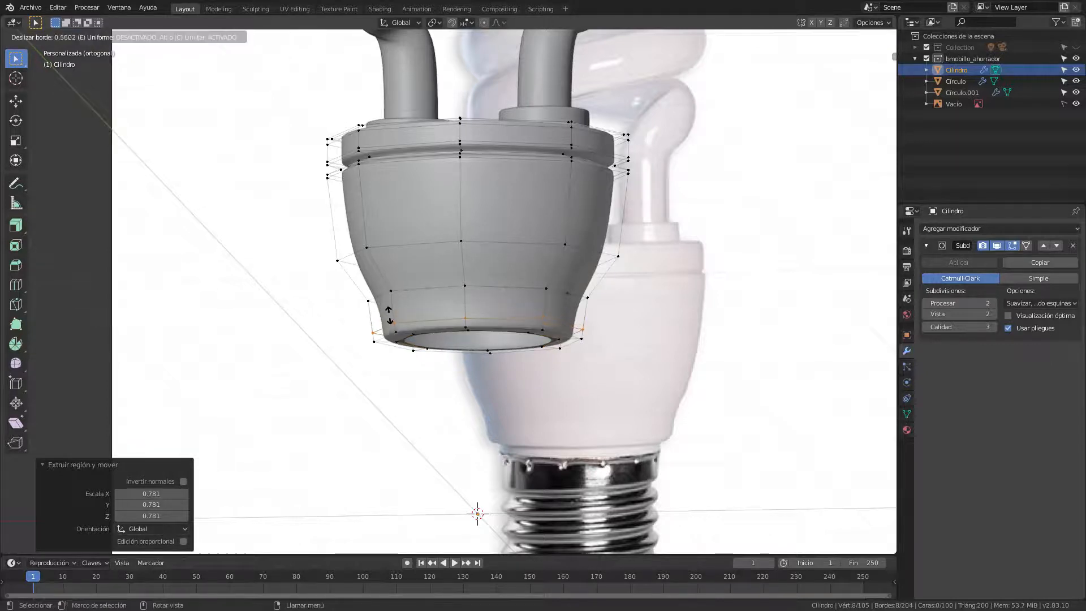
{"action": "left_click", "coordinate": [389, 320]}
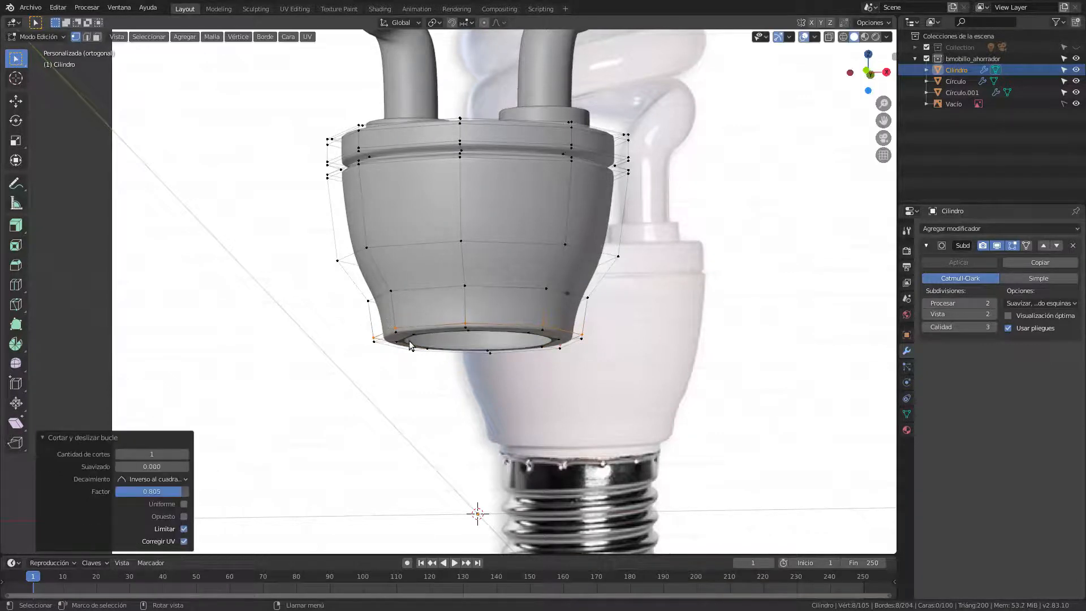
Select the inner edge loop of the bottom rim and extrude it about 0.072 m downward along Z to form the collar.
{"action": "key", "text": "alt+z"}
{"action": "left_click", "coordinate": [432, 335], "text": "alt"}
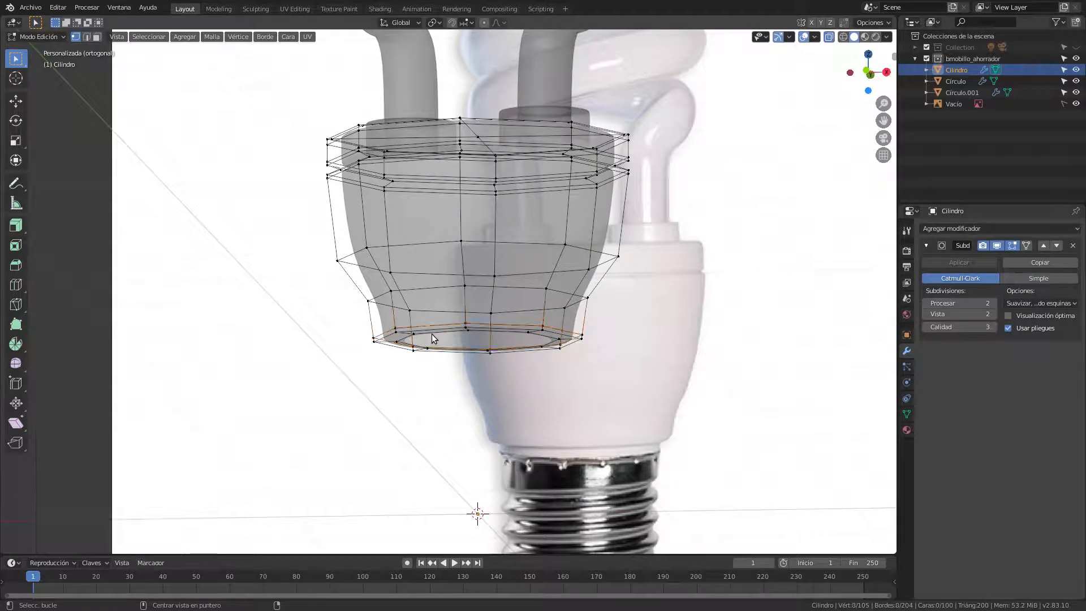
{"action": "key", "text": "alt+z"}
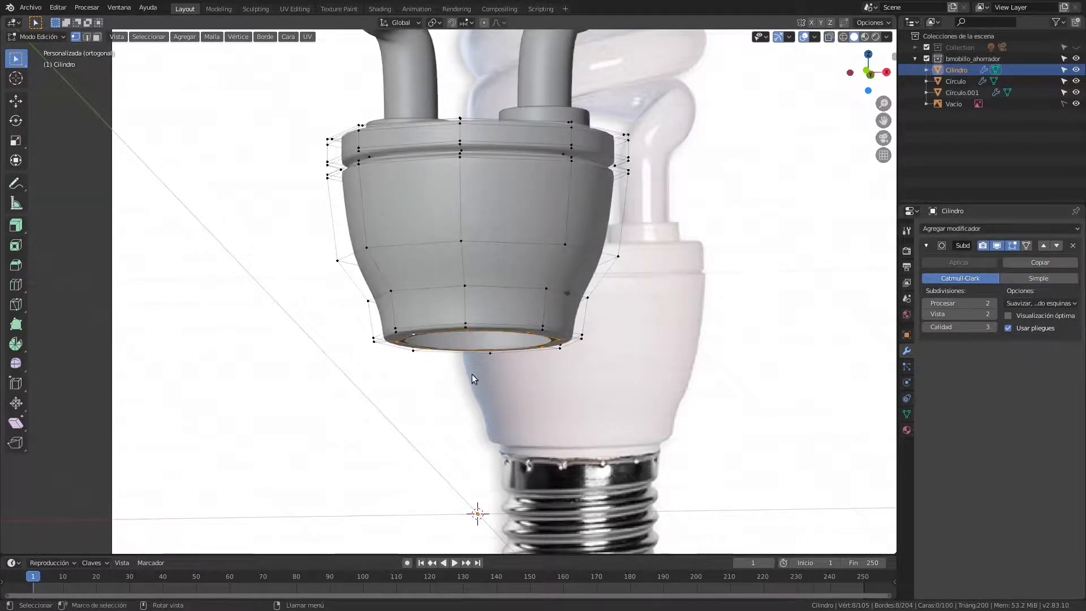
{"action": "key", "text": "KP_1"}
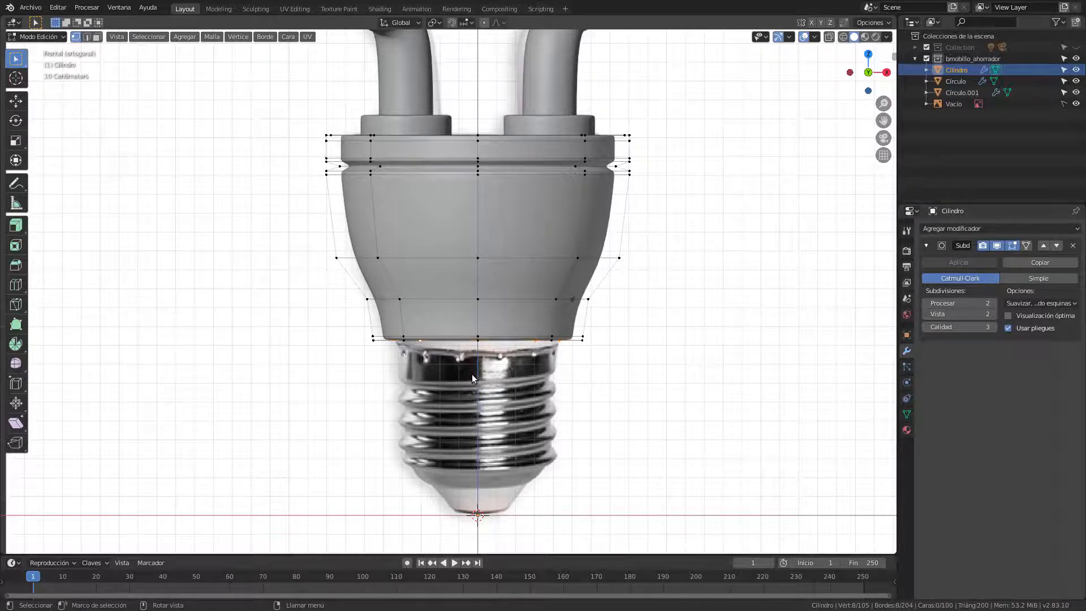
{"action": "key", "text": "e"}
{"action": "key", "text": "z"}
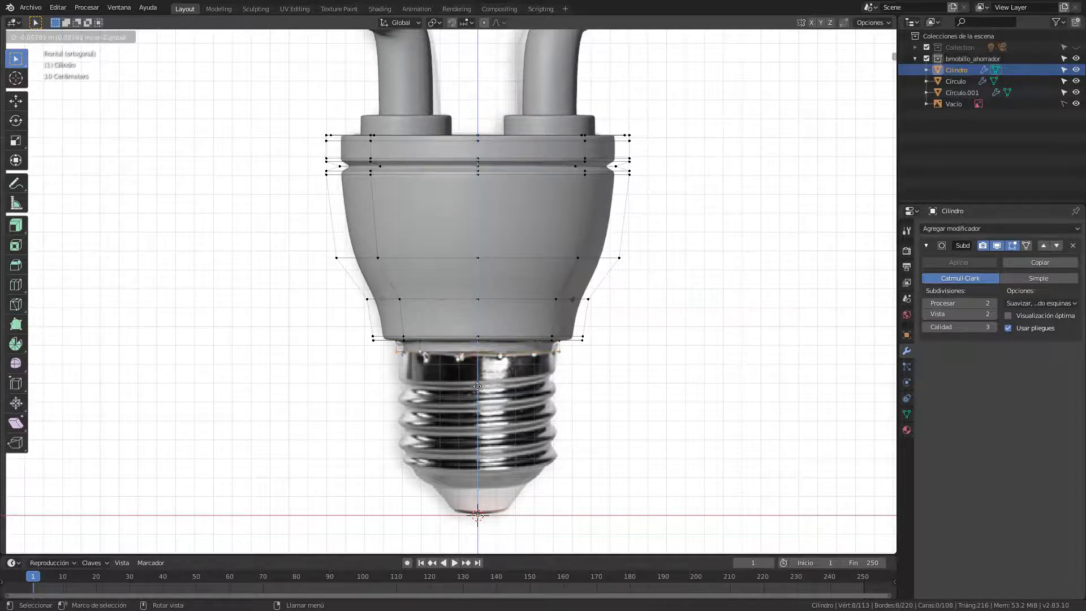
{"action": "left_click", "coordinate": [476, 389]}
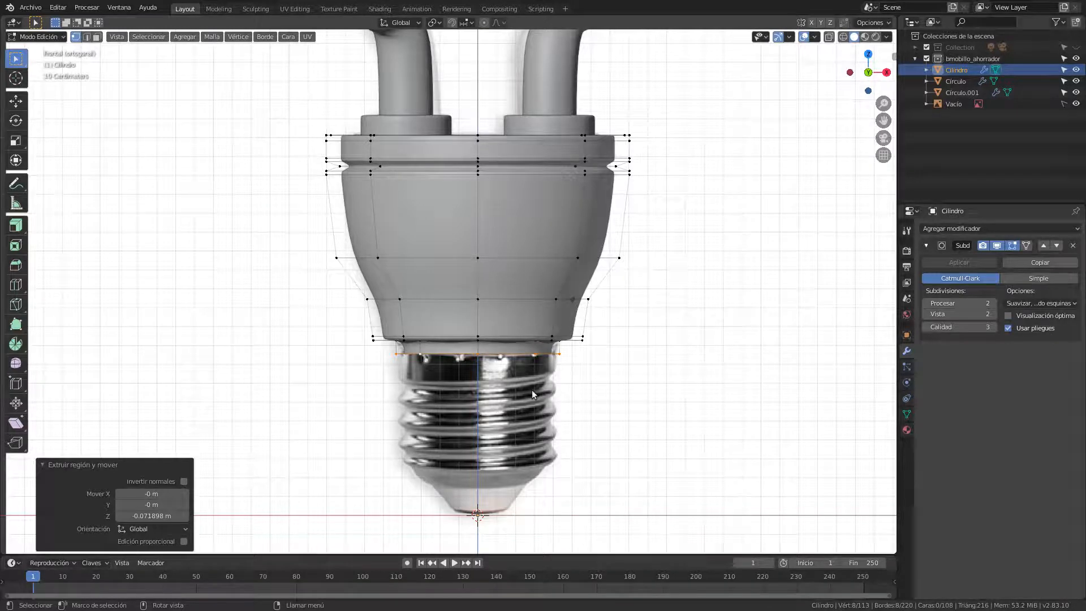
Extrude the collar's bottom edge loop about 0.021 m downward, and extrude it again about 0.125 m downward to the first thread.
{"action": "scroll", "coordinate": [524, 388], "scroll_direction": "up", "scroll_amount": 2}
{"action": "middle_click_drag", "start_coordinate": [552, 396], "coordinate": [551, 395]}
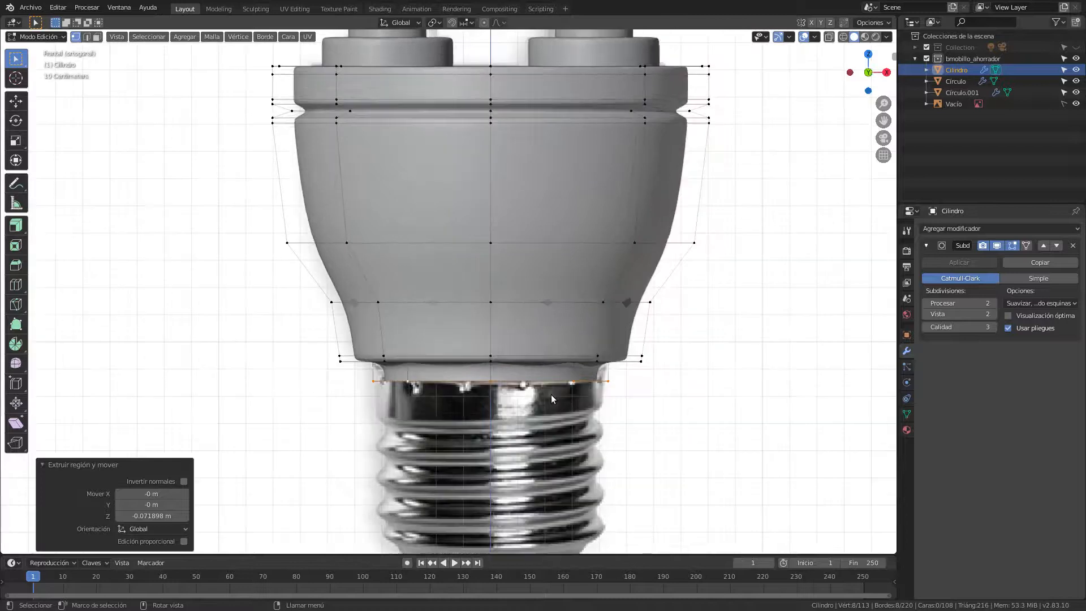
{"action": "key", "text": "e"}
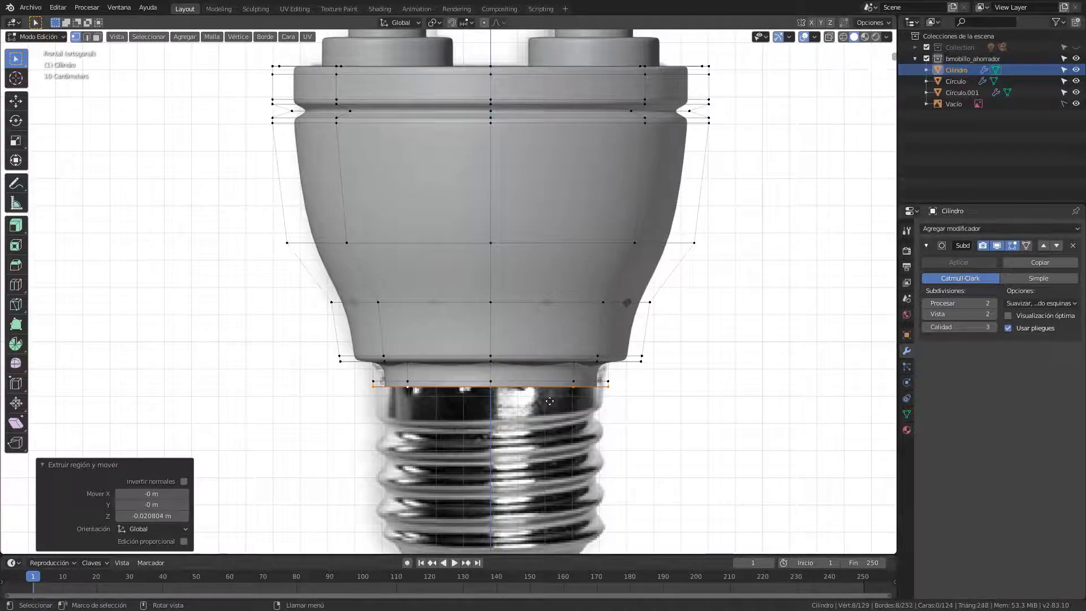
{"action": "left_click", "coordinate": [549, 403]}
{"action": "key", "text": "e"}
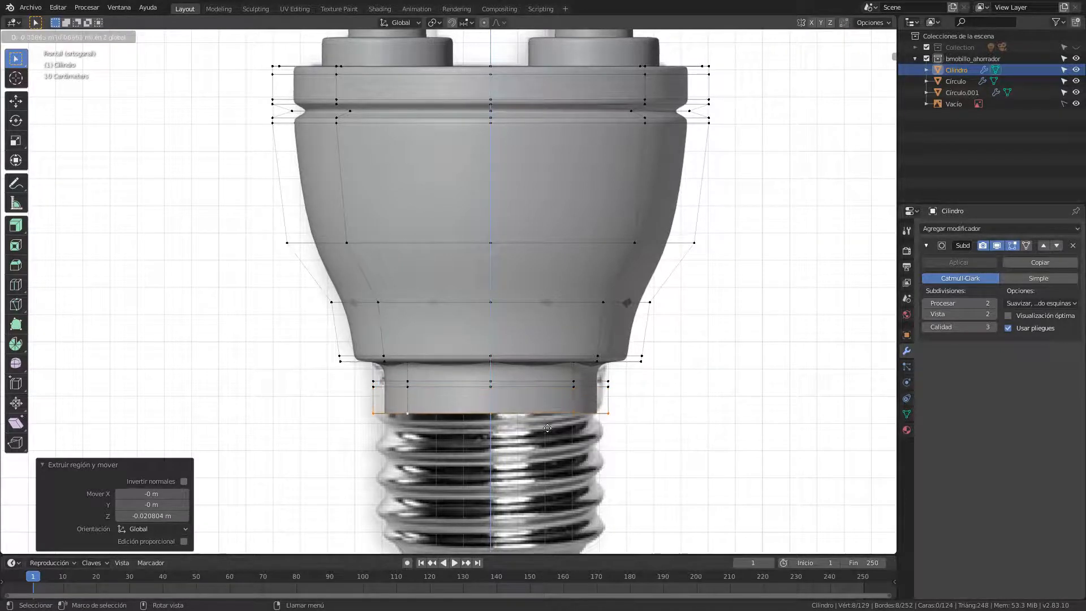
{"action": "left_click", "coordinate": [547, 434]}
Insert a centred loop cut in the collar's narrow band and scale it inward to about 0.911 to form a groove.
{"action": "middle_click_drag", "start_coordinate": [566, 389], "coordinate": [548, 405]}
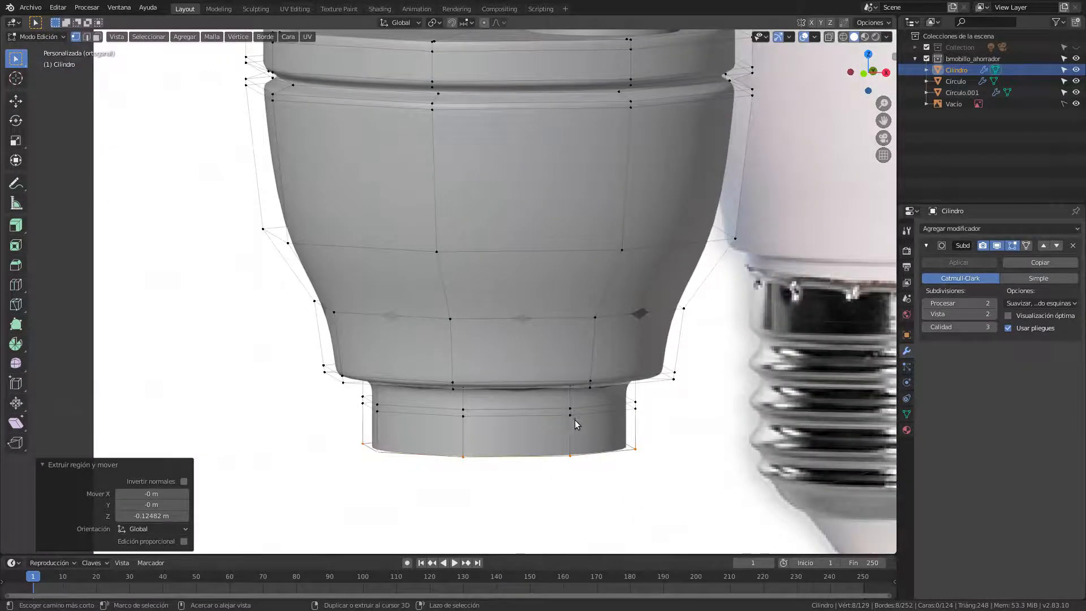
{"action": "key", "text": "ctrl+r"}
{"action": "left_click", "coordinate": [567, 412]}
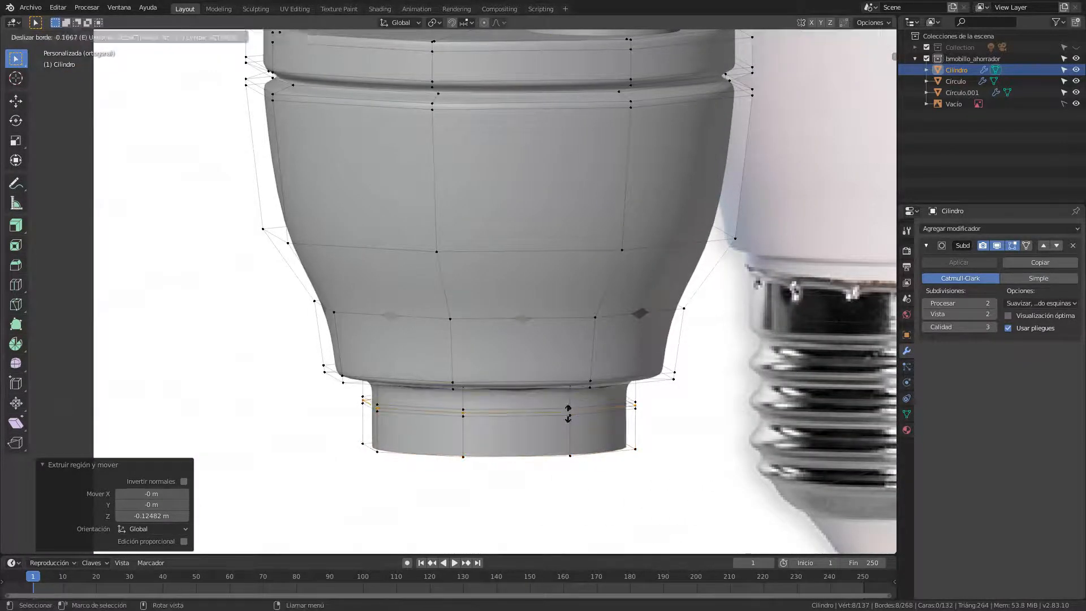
{"action": "right_click", "coordinate": [588, 445]}
{"action": "key", "text": "s"}
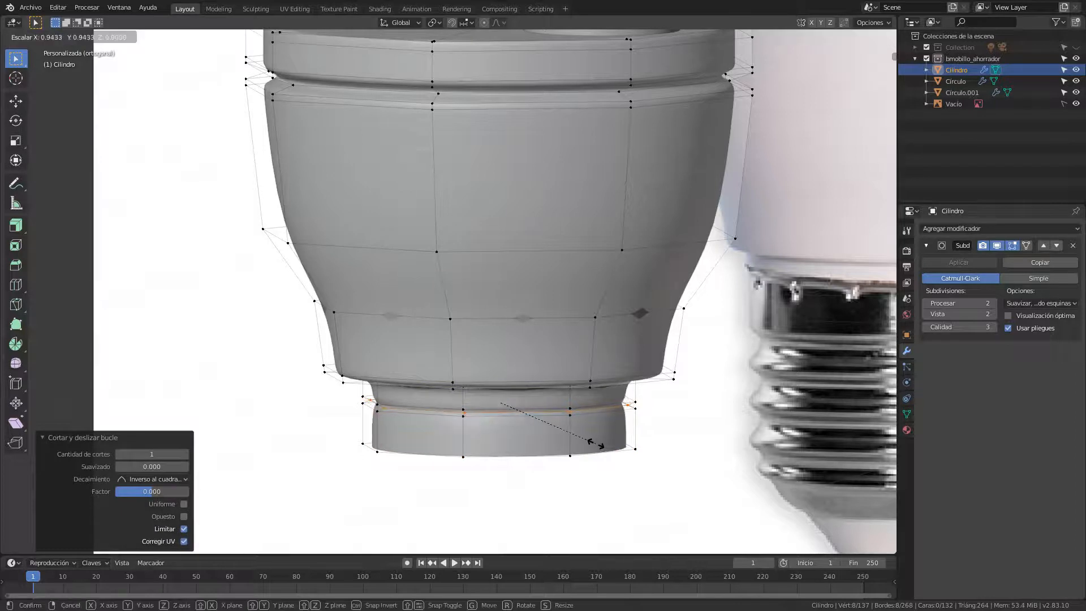
{"action": "left_click", "coordinate": [587, 444]}
Add supporting loop cuts on both sides of the collar's groove, at factors about 0.861 below and -0.762 above.
{"action": "key", "text": "ctrl+r"}
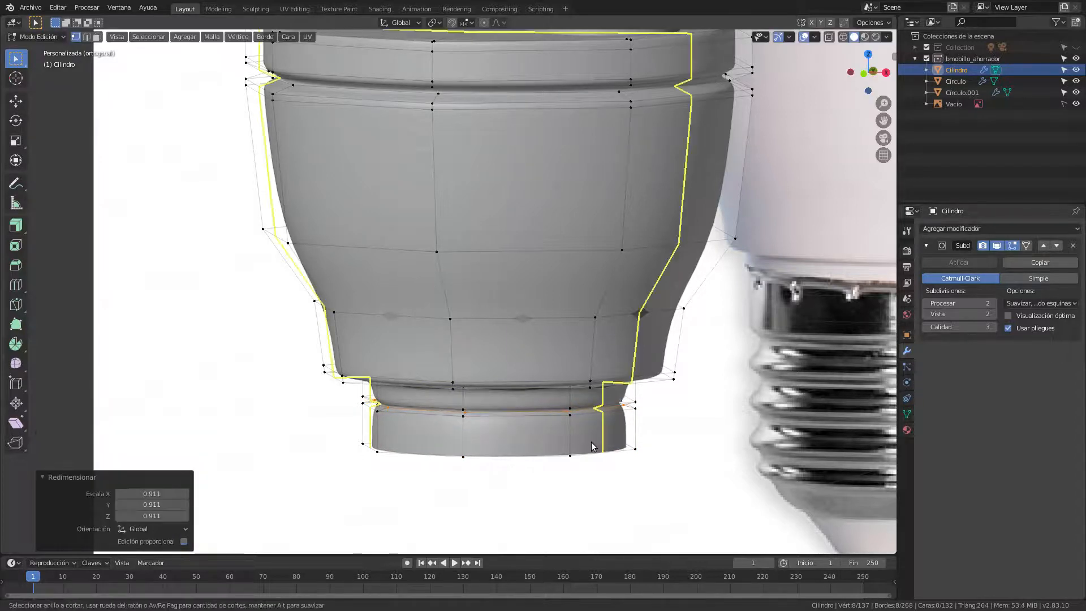
{"action": "left_click", "coordinate": [584, 444]}
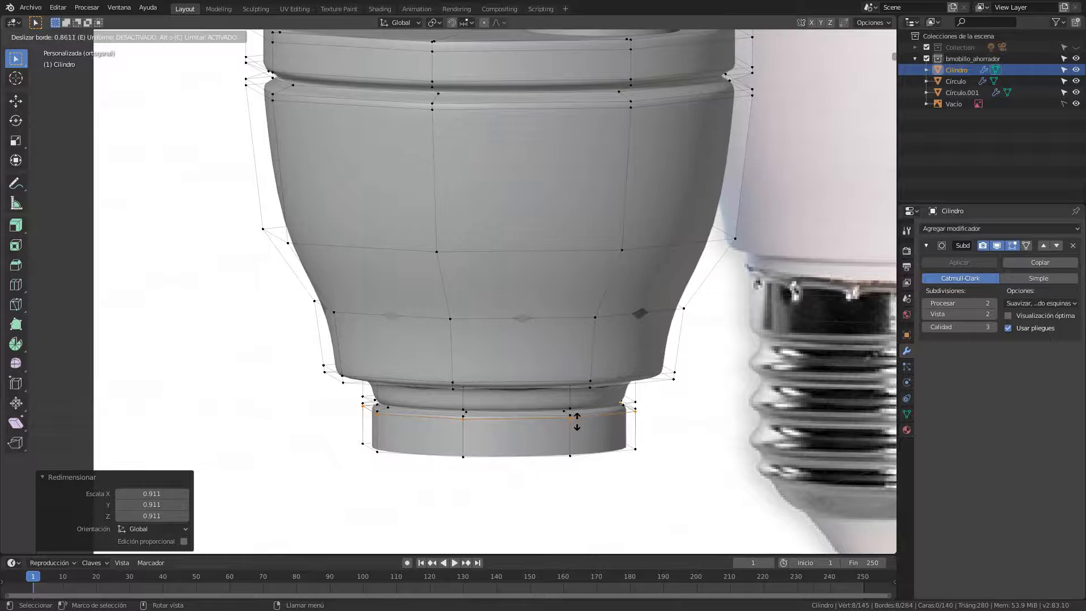
{"action": "left_click", "coordinate": [576, 416]}
{"action": "key", "text": "ctrl+r"}
{"action": "left_click", "coordinate": [576, 396]}
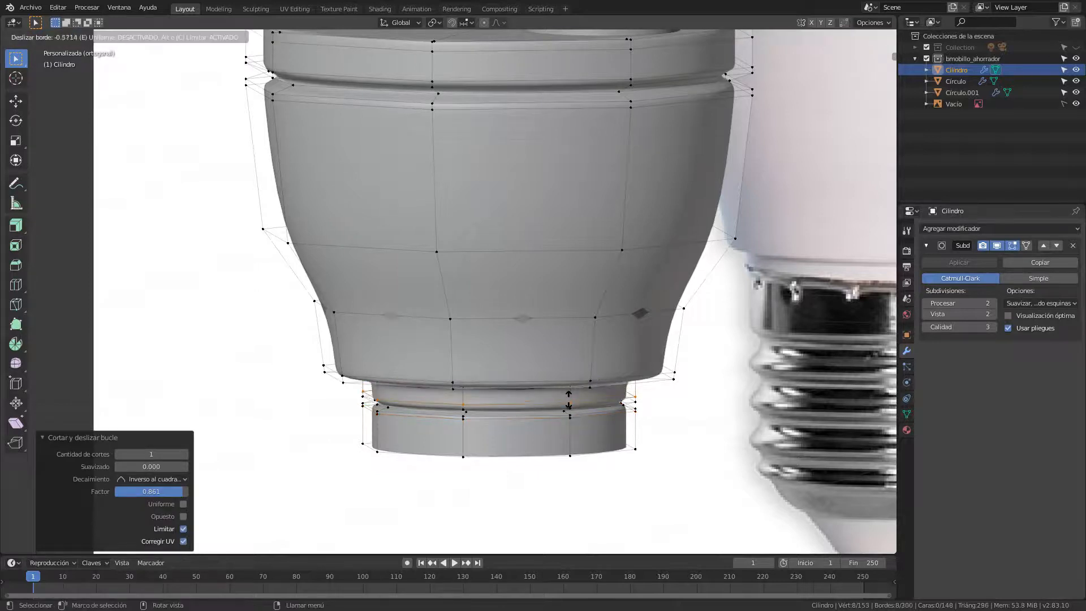
{"action": "left_click", "coordinate": [567, 406]}
{"action": "scroll", "coordinate": [574, 420], "scroll_direction": "up", "scroll_amount": 5}
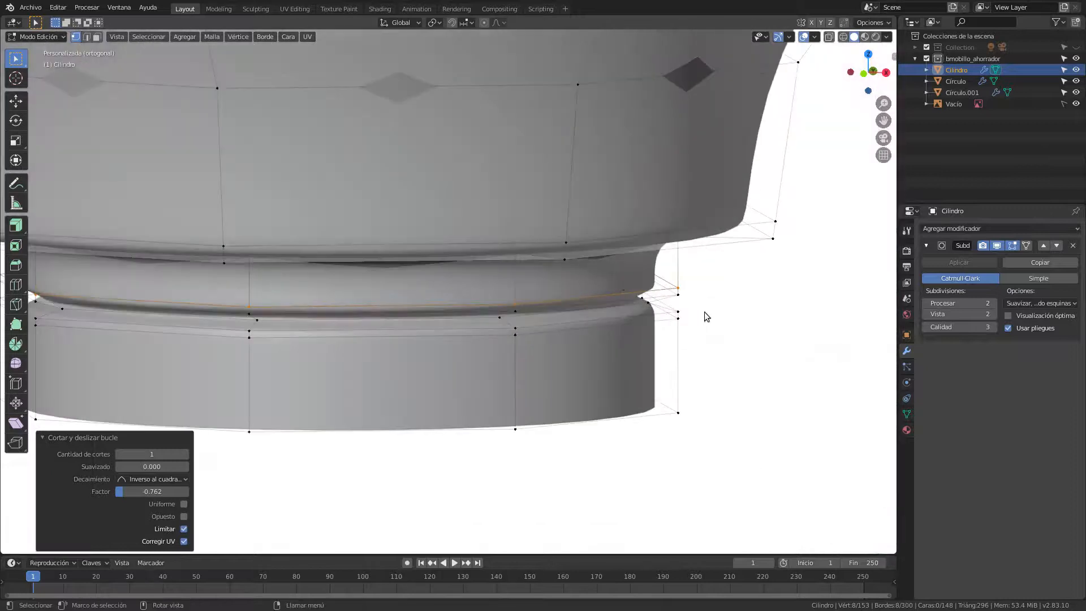
{"action": "left_click", "coordinate": [685, 295]}
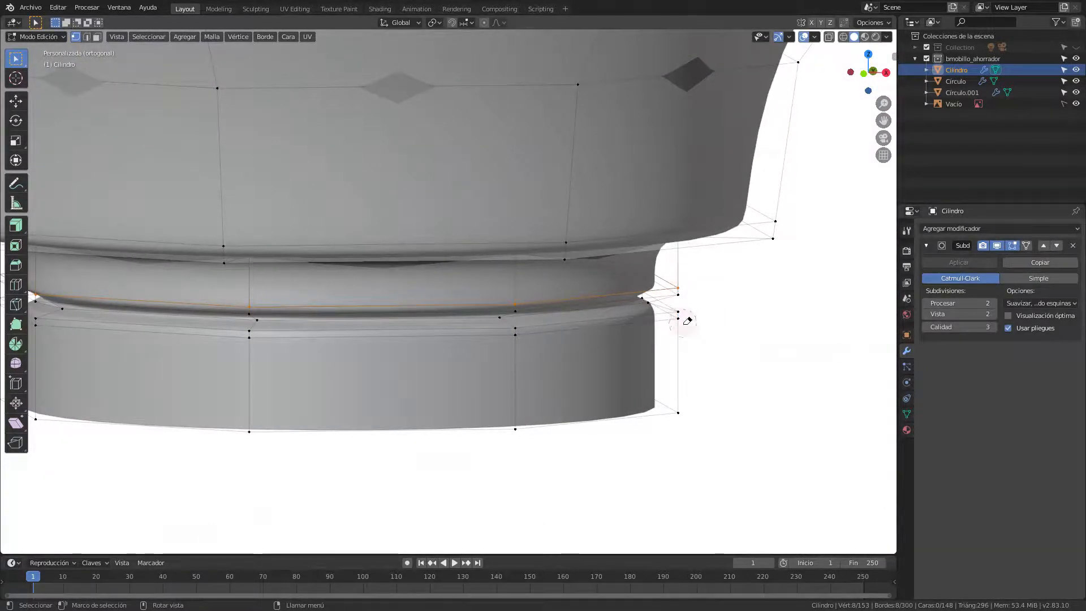
{"action": "scroll", "coordinate": [537, 335], "scroll_direction": "down", "scroll_amount": 5}
Select the collar's bottom edge loop and extrude it about 0.48 m downward along Z over the threaded section.
{"action": "middle_click_drag", "start_coordinate": [545, 340], "coordinate": [546, 336], "text": "alt"}
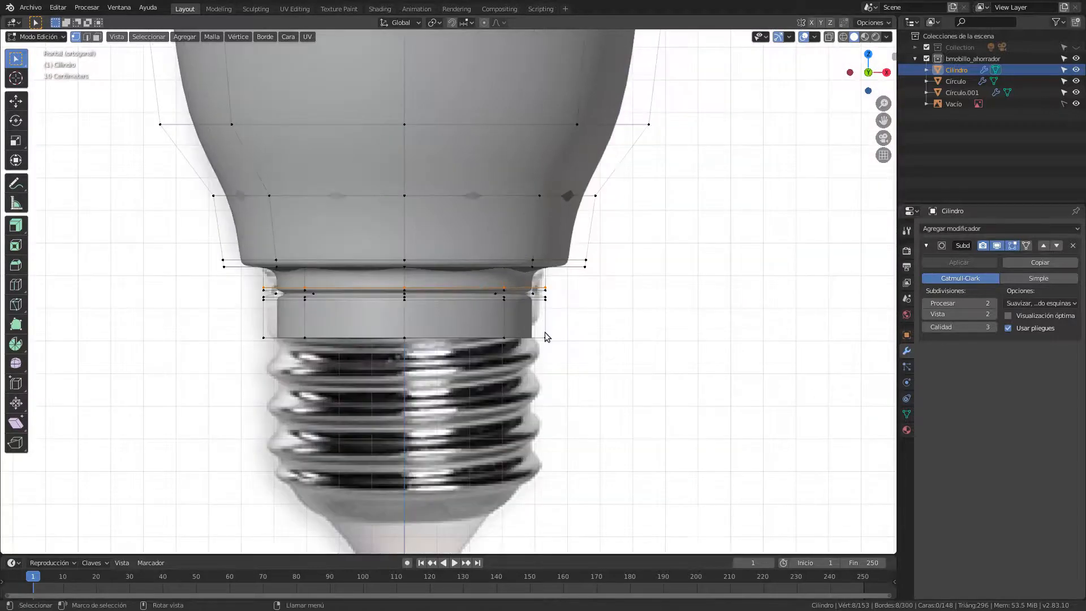
{"action": "key", "text": "alt+a"}
{"action": "middle_click_drag", "start_coordinate": [433, 334], "coordinate": [494, 278], "text": "shift"}
{"action": "left_click", "coordinate": [497, 290], "text": "alt"}
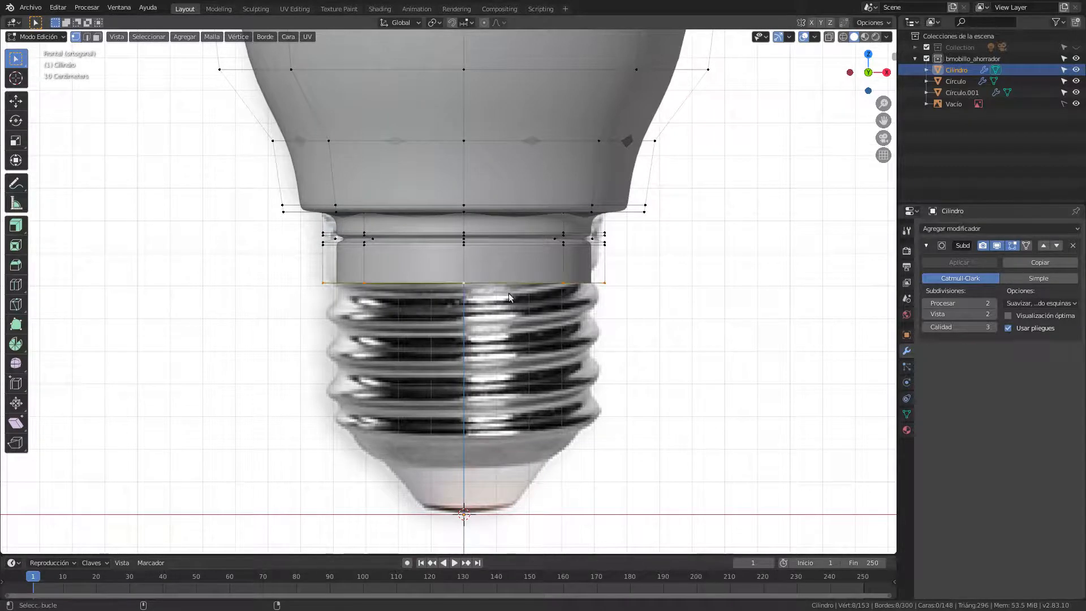
{"action": "key", "text": "e"}
{"action": "key", "text": "z"}
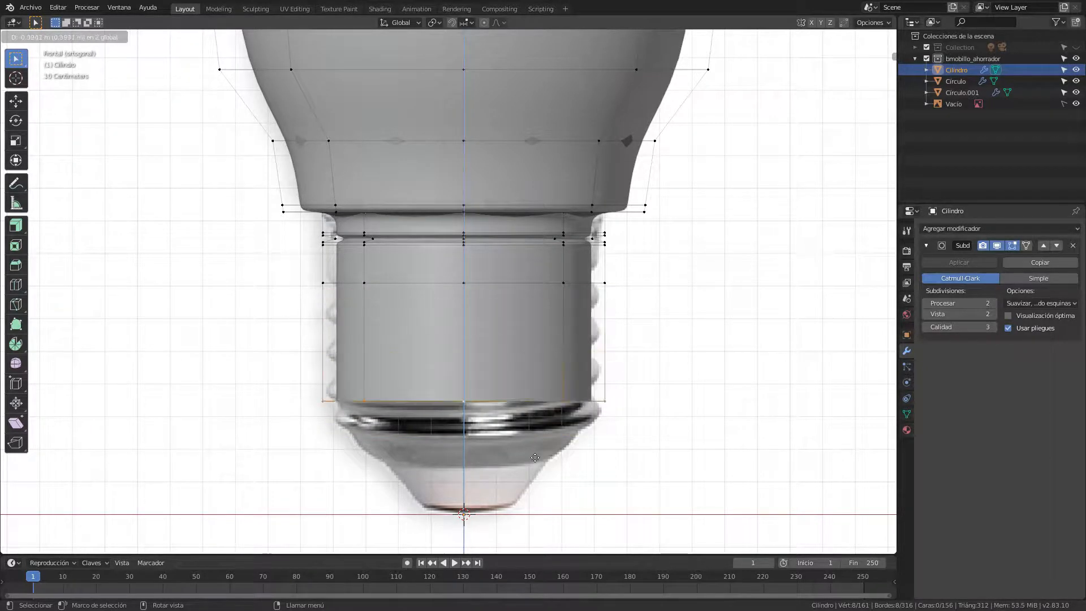
{"action": "left_click", "coordinate": [533, 487]}
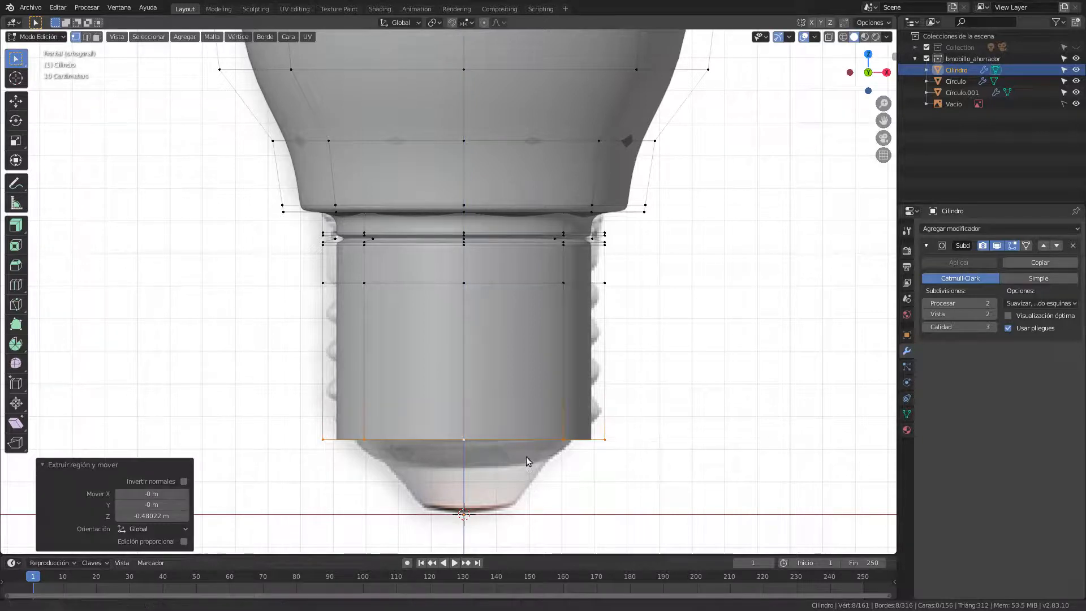
Extrude the screw base's bottom edge loop in place and scale it inward to about 0.871.
{"action": "middle_click_drag", "start_coordinate": [514, 469], "coordinate": [531, 410], "text": "shift"}
{"action": "key", "text": "g"}
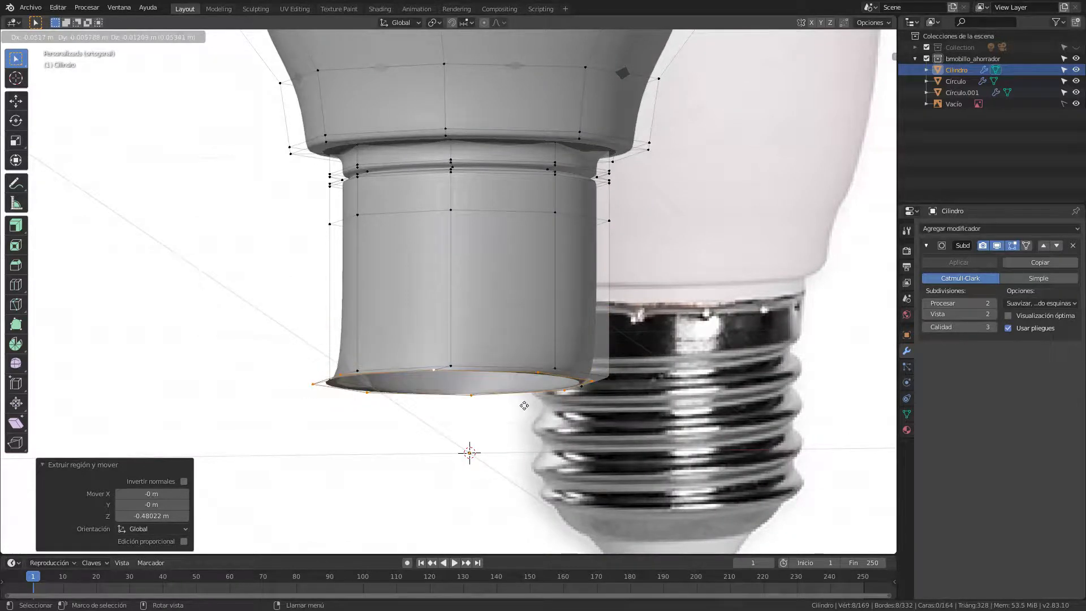
{"action": "key", "text": "Escape"}
{"action": "key", "text": "s"}
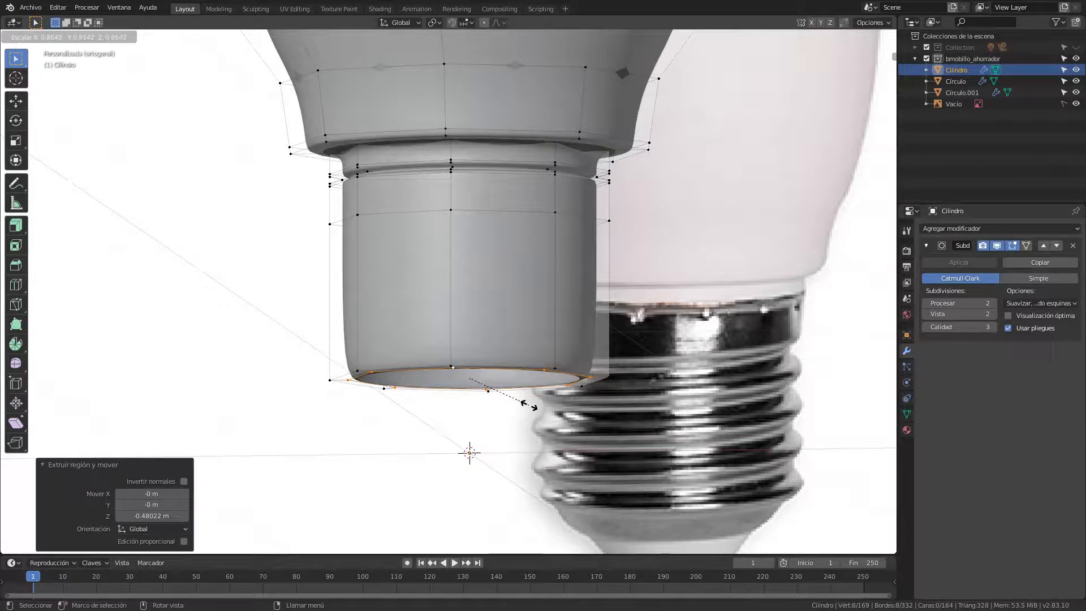
{"action": "left_click", "coordinate": [528, 404]}
Extrude the inner bottom loop about 0.087 m downward and scale it to about 0.696 to match the reference's taper.
{"action": "key", "text": "KP_1"}
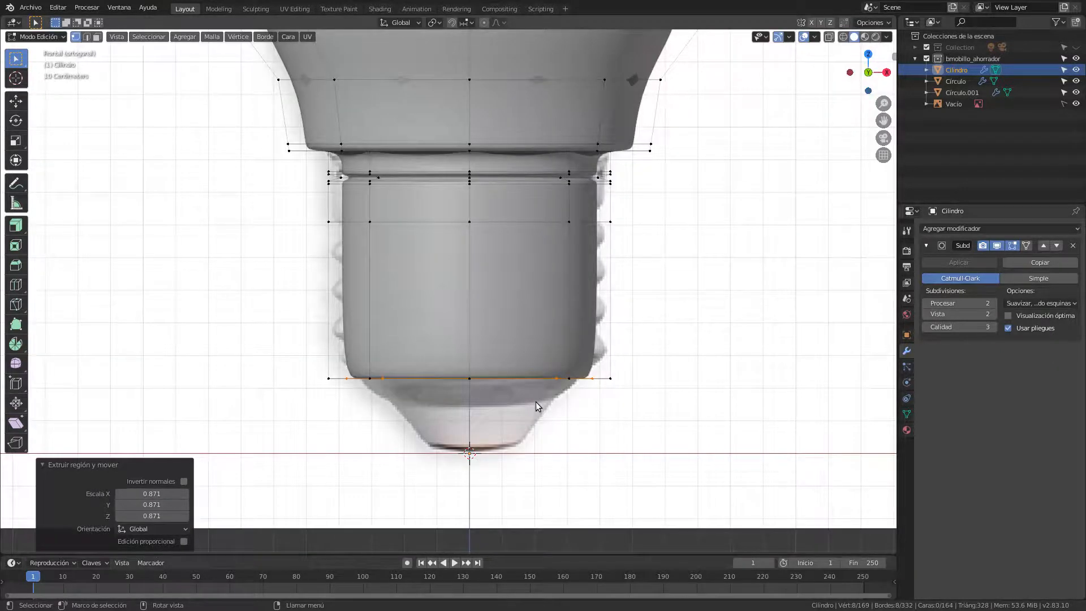
{"action": "key", "text": "e"}
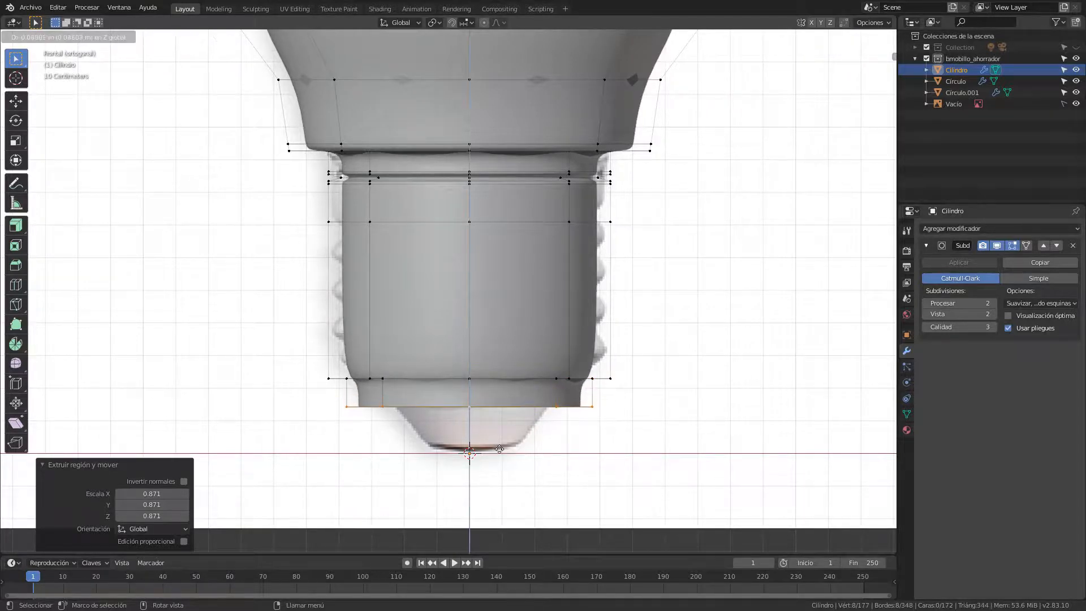
{"action": "left_click", "coordinate": [499, 449]}
{"action": "key", "text": "s"}
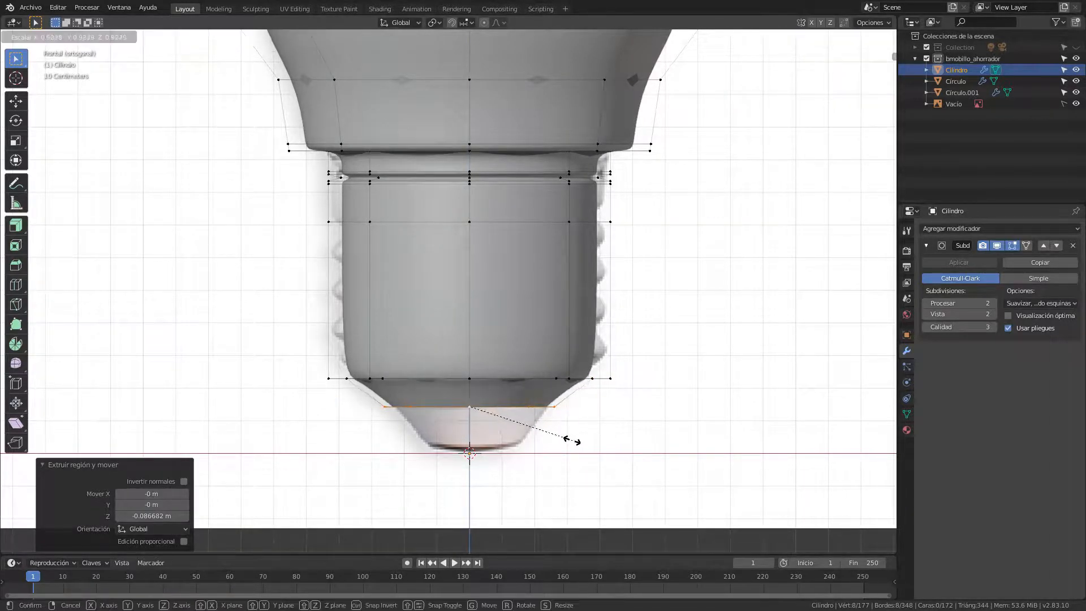
{"action": "left_click", "coordinate": [574, 442]}
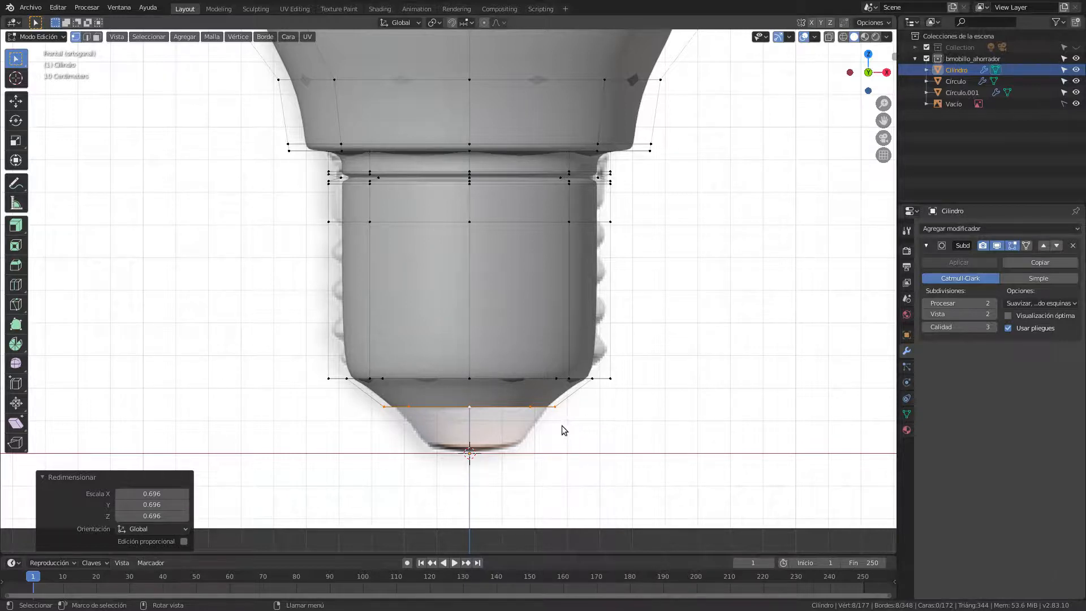
Extrude the taper's lower edge loop in place and scale it inward to about 0.899.
{"action": "middle_click_drag", "start_coordinate": [561, 419], "coordinate": [544, 405]}
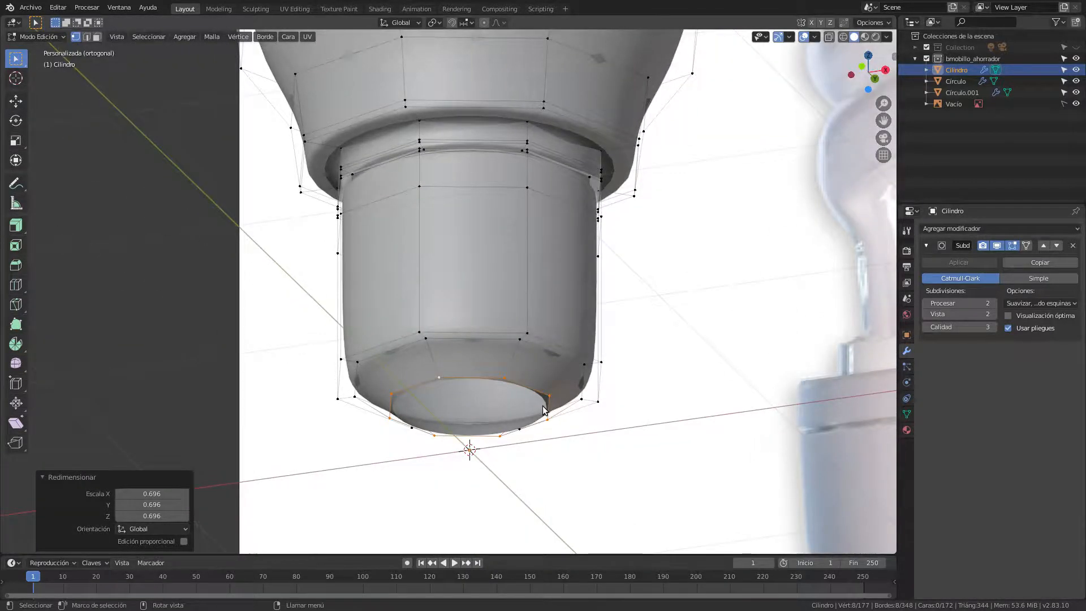
{"action": "key", "text": "e"}
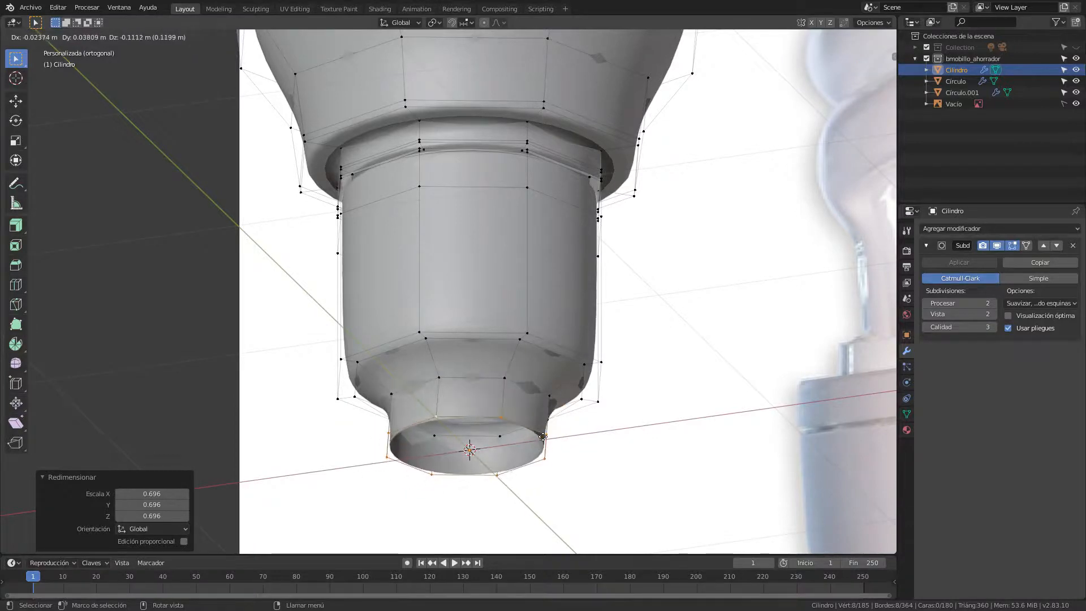
{"action": "right_click", "coordinate": [542, 437]}
{"action": "key", "text": "s"}
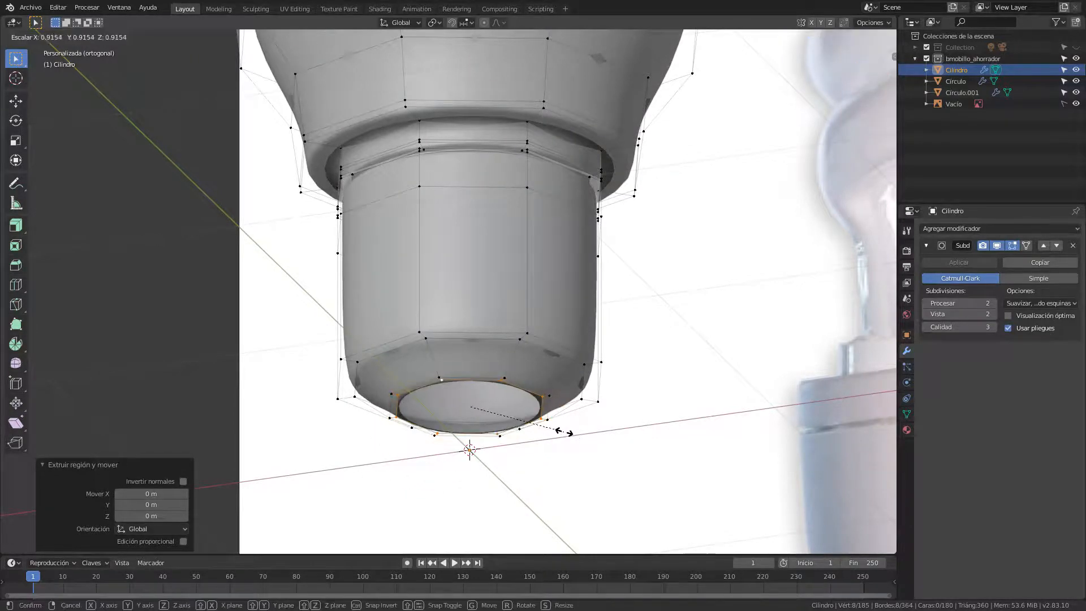
{"action": "left_click", "coordinate": [562, 430]}
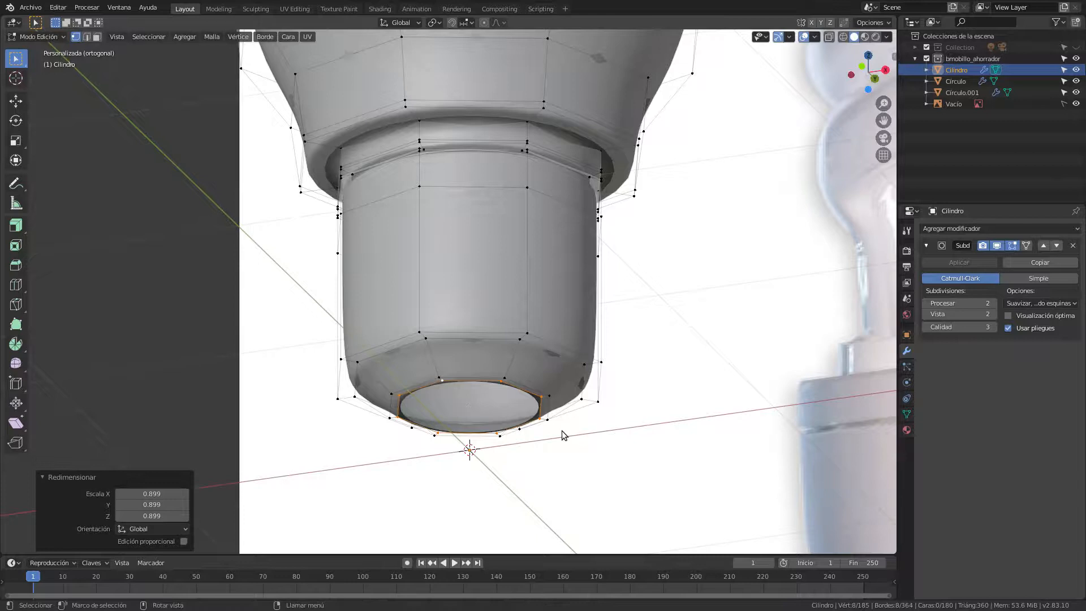
Extrude the inner loop about 0.128 m downward along Z and scale it to about 0.621 to shape the contact tip.
{"action": "key", "text": "KP_1"}
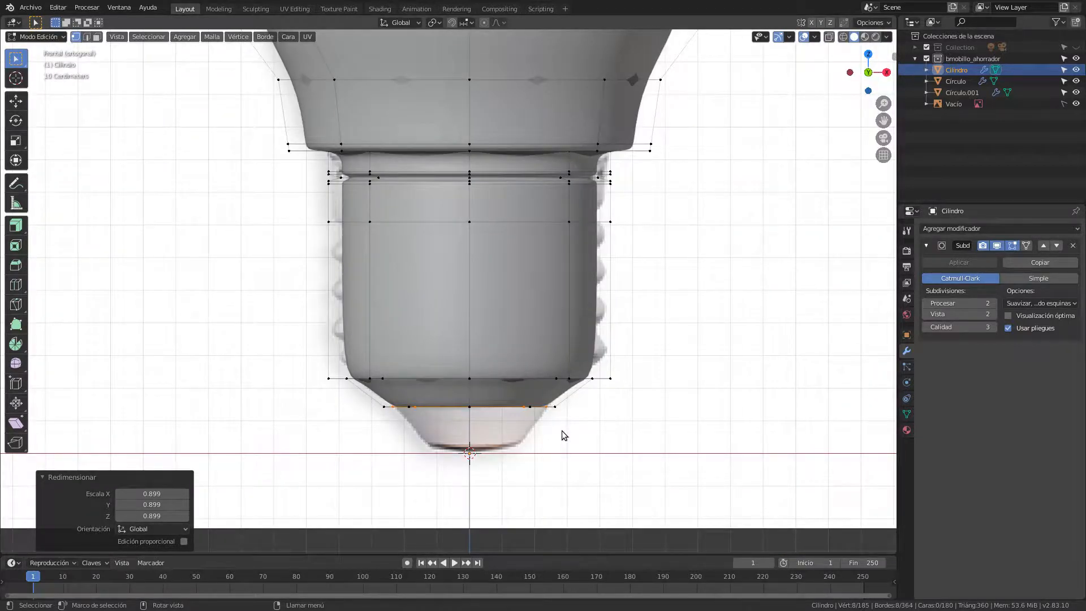
{"action": "key", "text": "e"}
{"action": "key", "text": "z"}
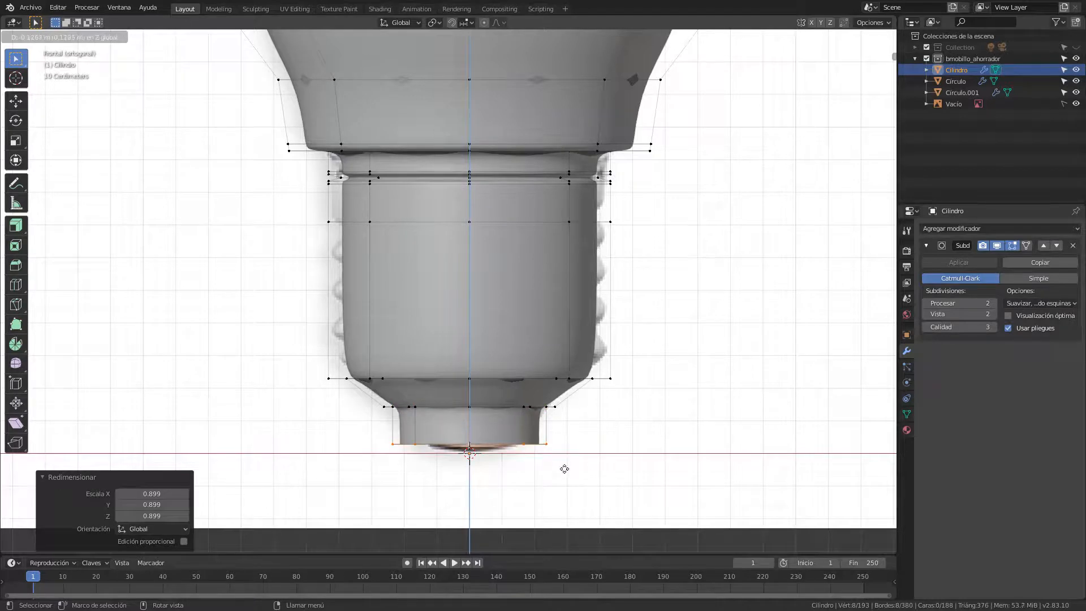
{"action": "left_click", "coordinate": [564, 474]}
{"action": "key", "text": "s"}
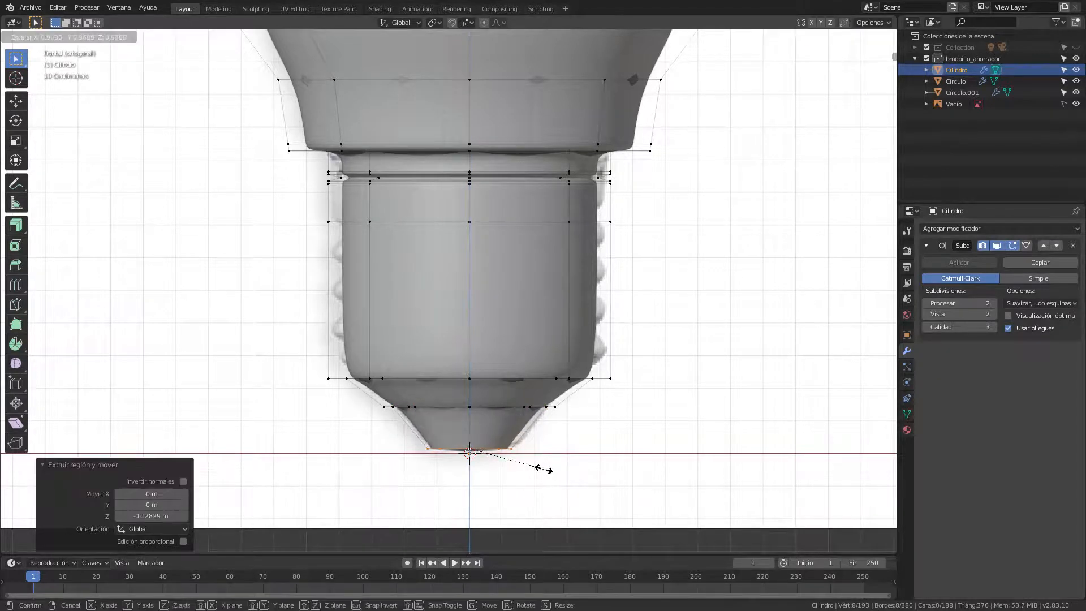
{"action": "left_click", "coordinate": [555, 471]}
Add a supporting loop cut close to the lower edge of the upper tapered band at factor about -0.825.
{"action": "middle_click_drag", "start_coordinate": [554, 471], "coordinate": [507, 351]}
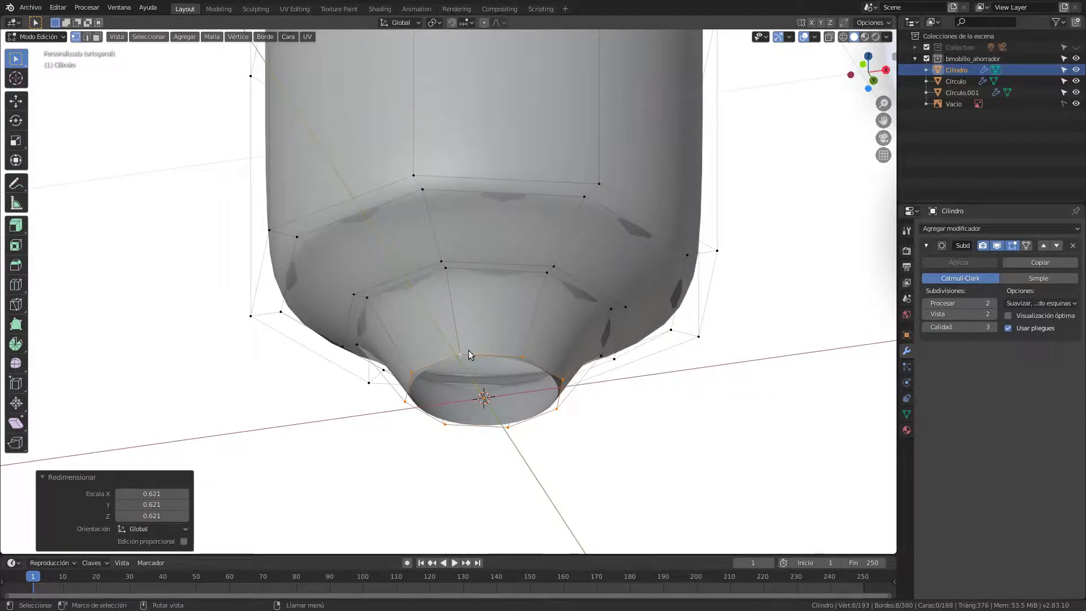
{"action": "mouse_move", "coordinate": [511, 348]}
{"action": "middle_mouse_down"}
{"action": "mouse_move", "coordinate": [507, 369]}
{"action": "mouse_move", "coordinate": [497, 355]}
{"action": "middle_mouse_up"}
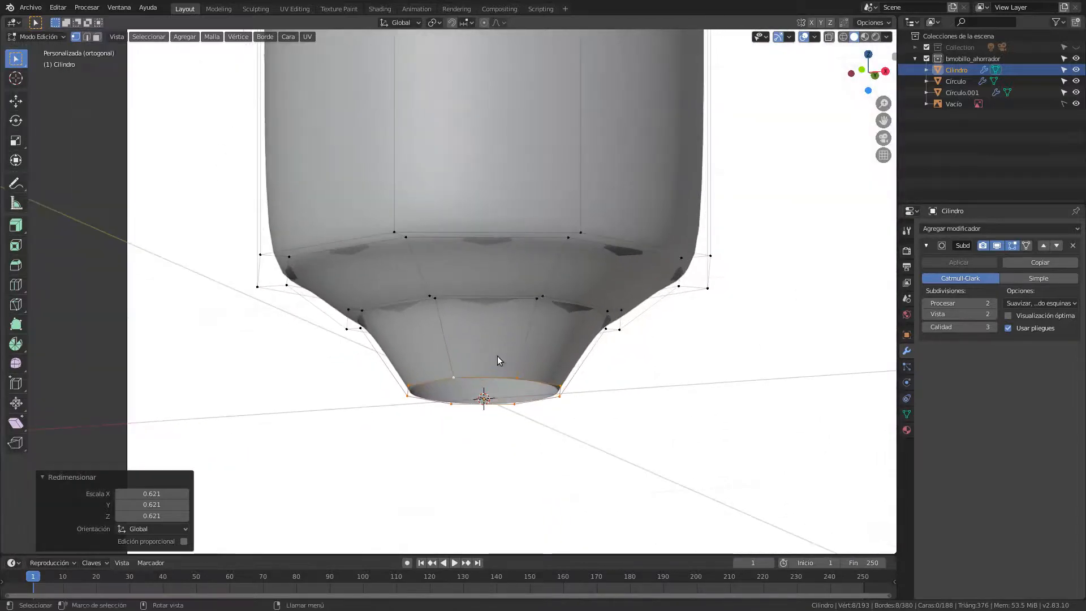
{"action": "key", "text": "ctrl+r"}
{"action": "left_click", "coordinate": [415, 270]}
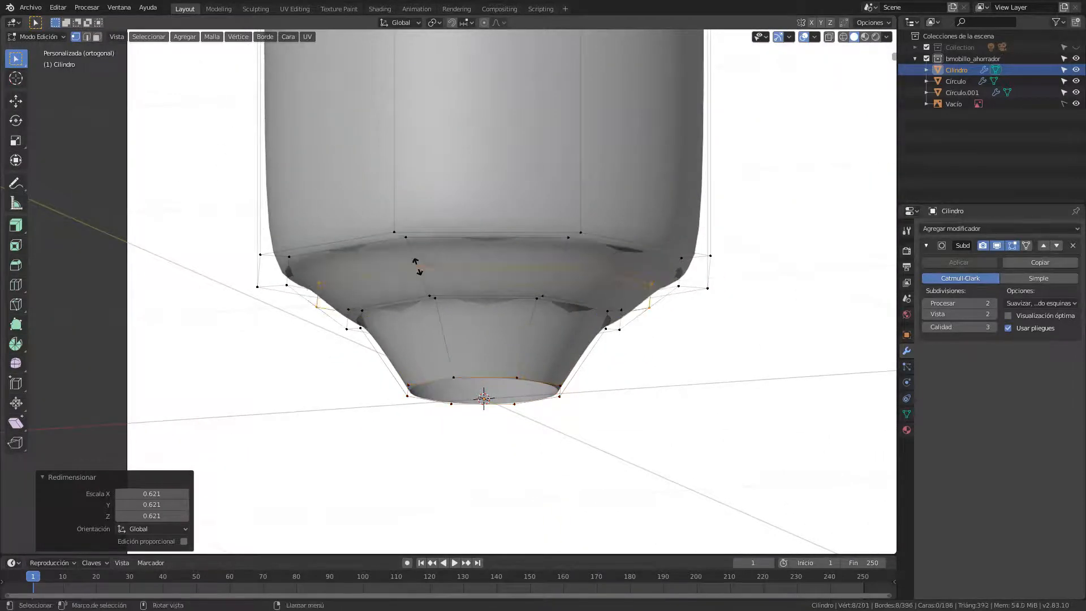
{"action": "left_click", "coordinate": [430, 292]}
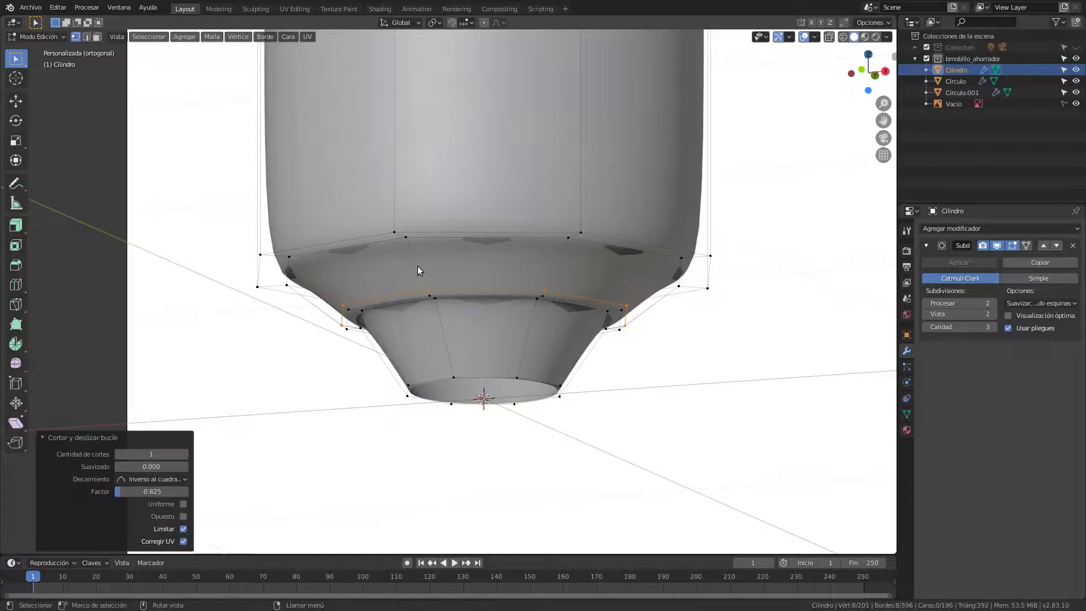
Try adding a supporting loop cut near the top edge of the upper tapered band at factor about 0.788.
{"action": "key", "text": "ctrl+r"}
{"action": "left_click", "coordinate": [417, 264]}
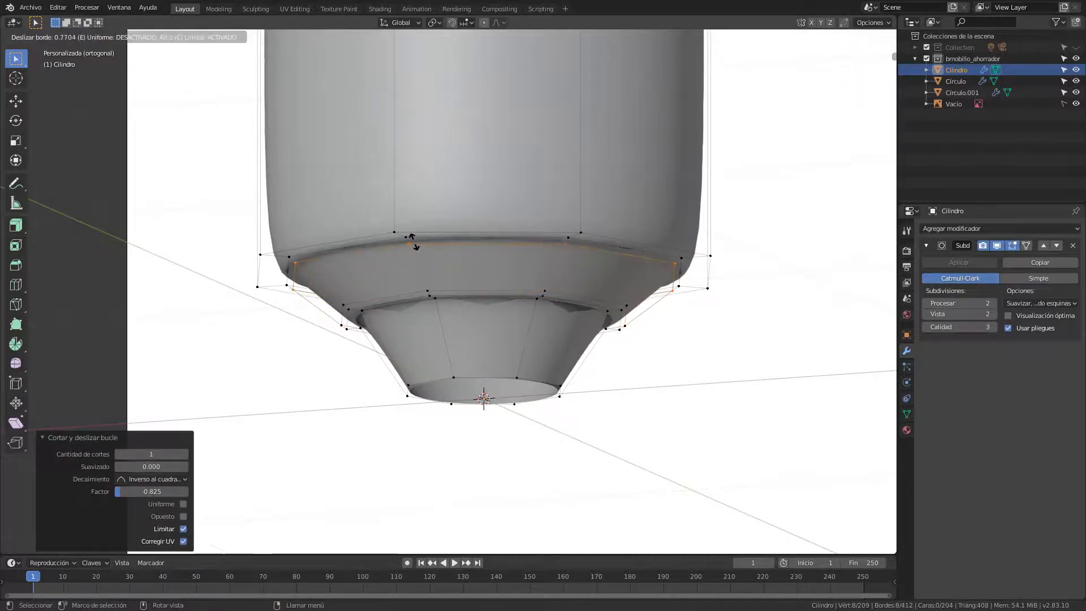
{"action": "left_click", "coordinate": [413, 240]}
{"action": "scroll", "coordinate": [439, 325], "scroll_direction": "down", "scroll_amount": 4}
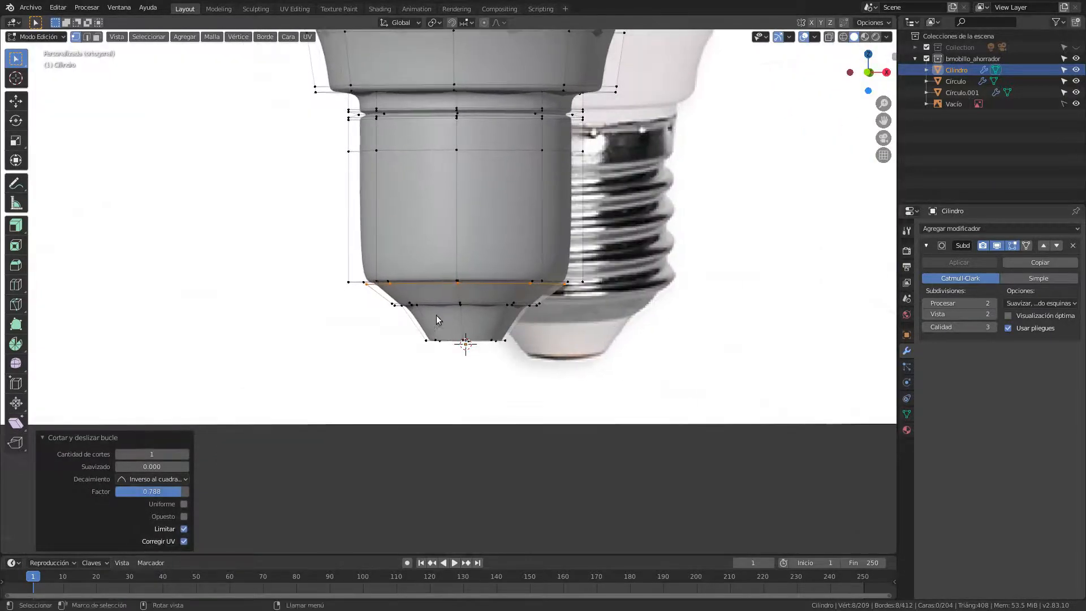
{"action": "scroll", "coordinate": [436, 315], "scroll_direction": "up", "scroll_amount": 2}
{"action": "middle_click_drag", "start_coordinate": [519, 320], "coordinate": [463, 352]}
{"action": "key", "text": "ctrl+z"}
{"action": "scroll", "coordinate": [482, 308], "scroll_direction": "up", "scroll_amount": 1}
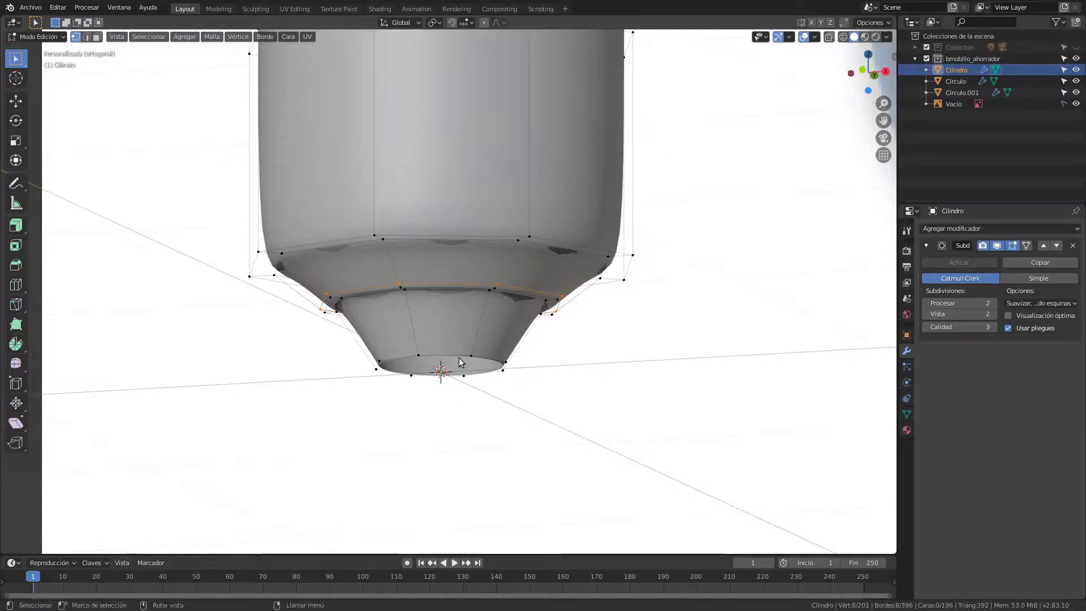
Close the open bottom of the contact tip by grid-filling its edge loop.
{"action": "key", "text": "alt+a"}
{"action": "middle_click_drag", "start_coordinate": [454, 352], "coordinate": [441, 324]}
{"action": "left_click", "coordinate": [416, 322], "text": "shift"}
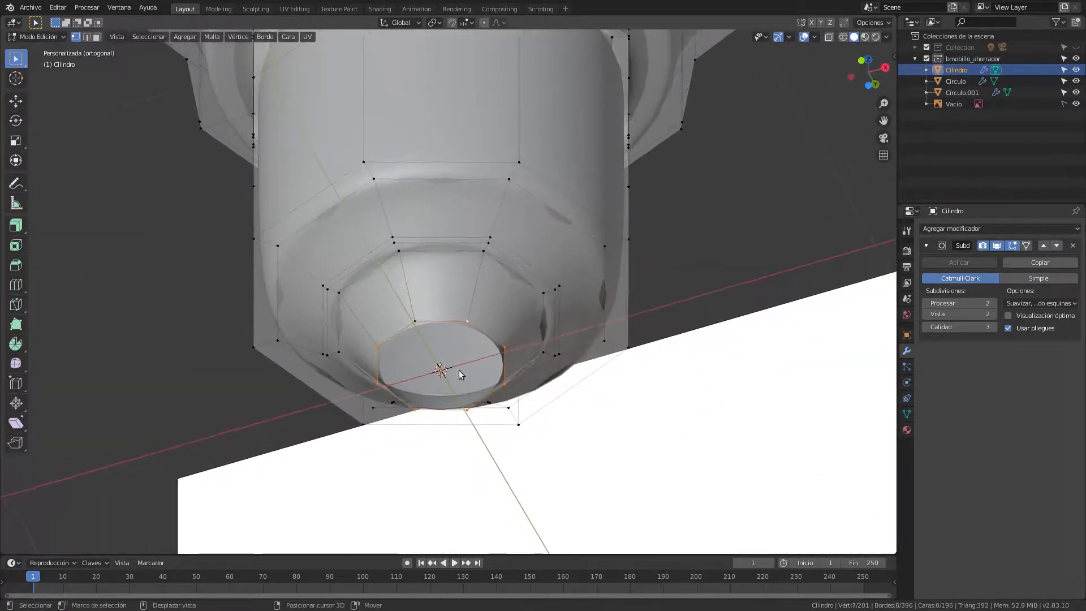
{"action": "left_click", "coordinate": [468, 410], "text": "shift"}
{"action": "middle_click_drag", "start_coordinate": [486, 416], "coordinate": [482, 420]}
{"action": "left_click", "coordinate": [288, 38]}
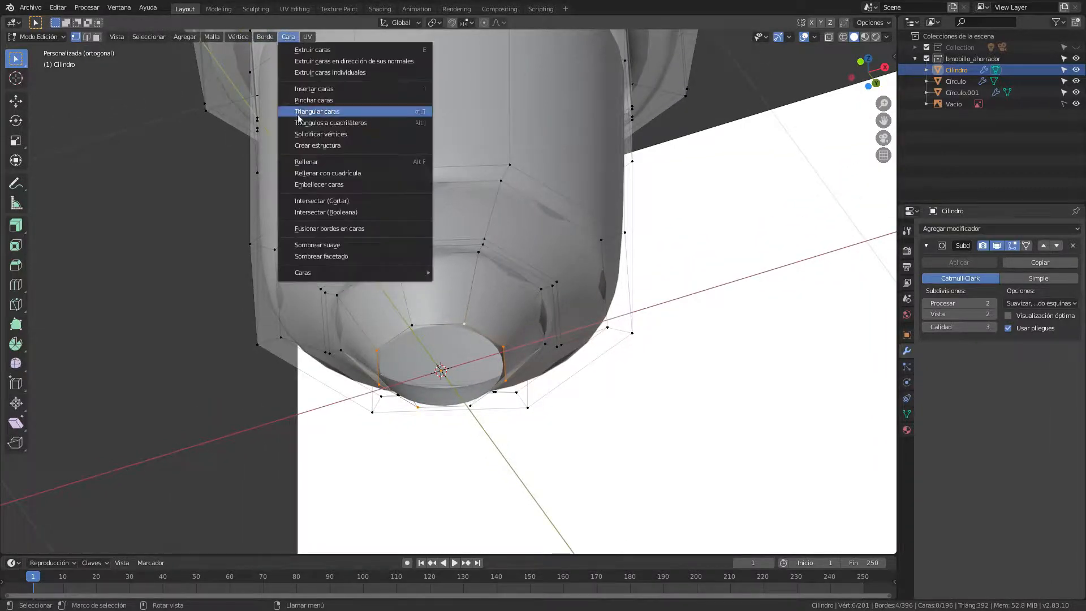
{"action": "left_click", "coordinate": [331, 174]}
{"action": "middle_click_drag", "start_coordinate": [405, 256], "coordinate": [467, 368]}
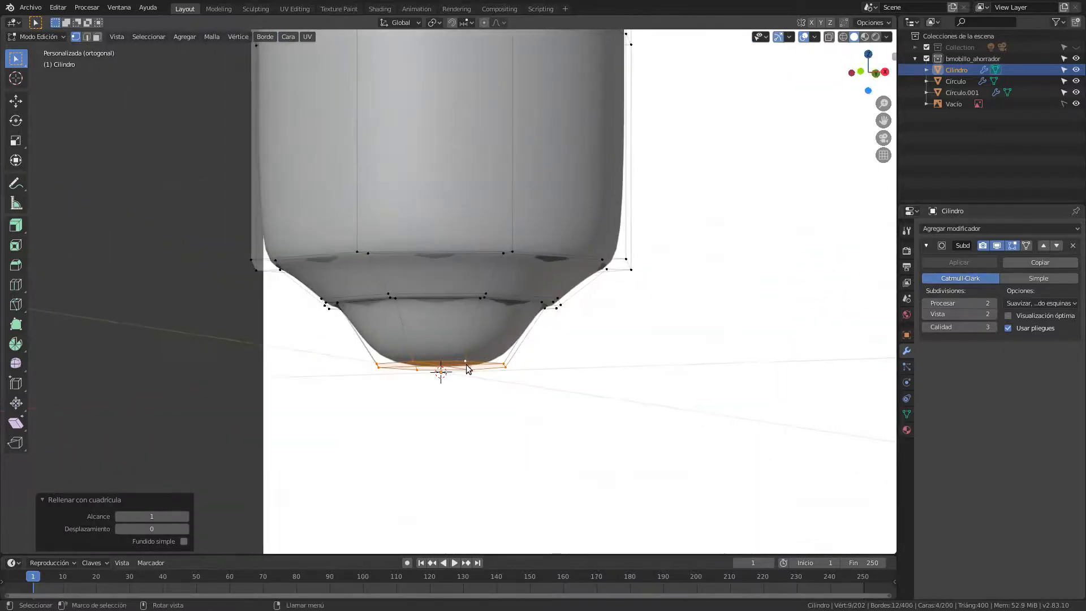
Inset the tip's bottom faces by about 0.033 m and extrude them inward about 0.007 m.
{"action": "key", "text": "KP_1"}
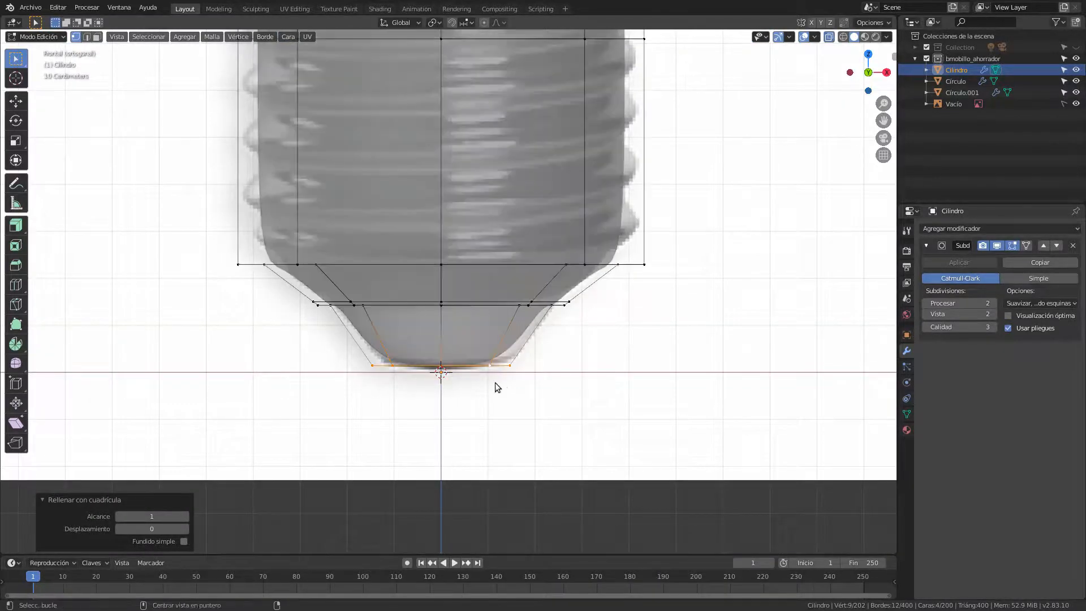
{"action": "scroll", "coordinate": [498, 382], "scroll_direction": "up", "scroll_amount": 1}
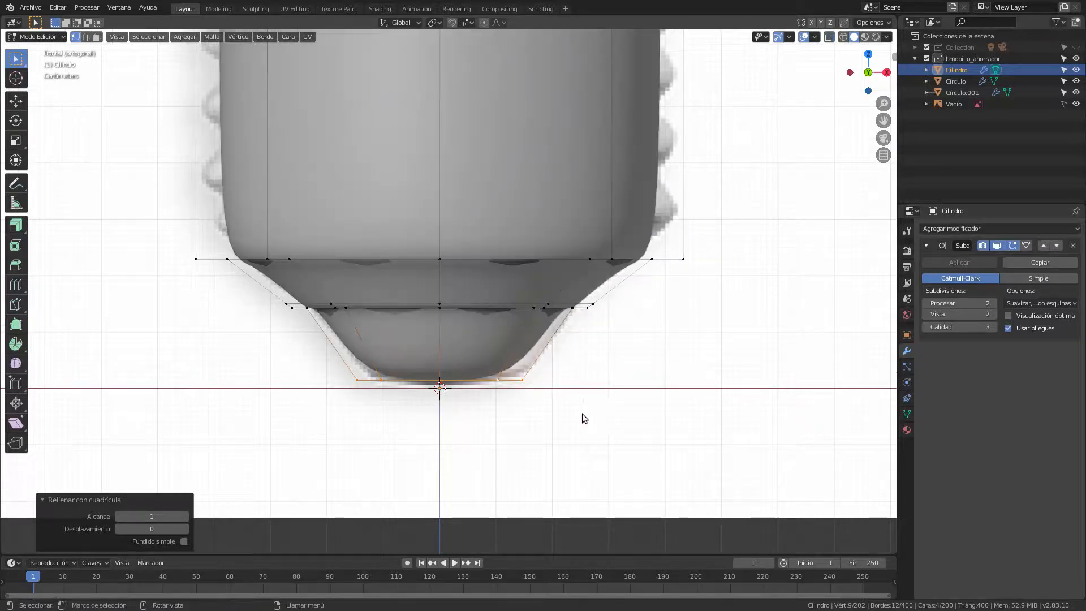
{"action": "middle_click_drag", "start_coordinate": [545, 396], "coordinate": [540, 371]}
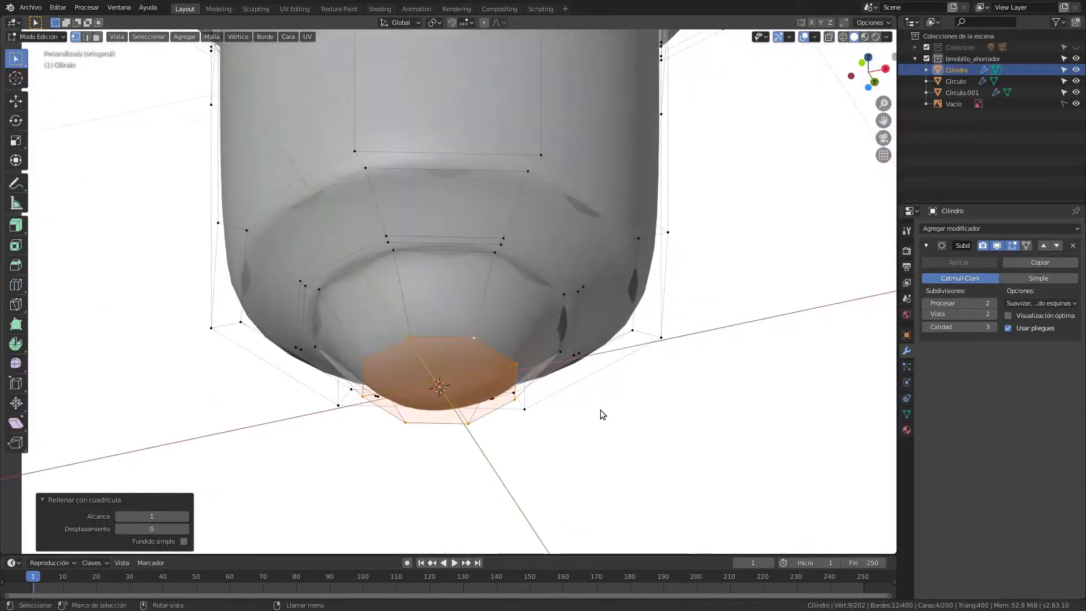
{"action": "key", "text": "i"}
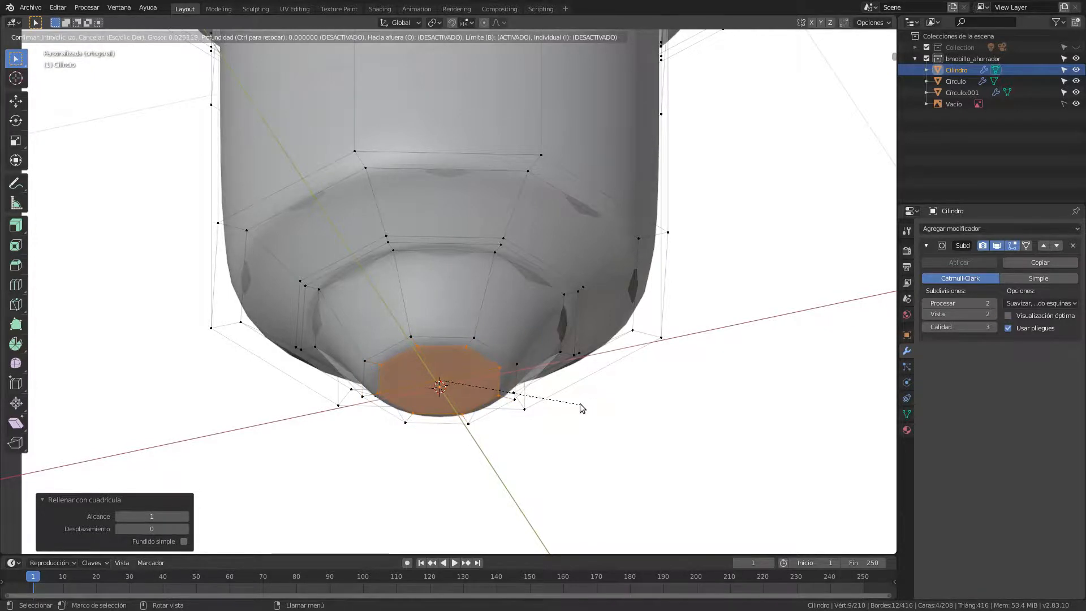
{"action": "left_click", "coordinate": [580, 408]}
{"action": "key", "text": "e"}
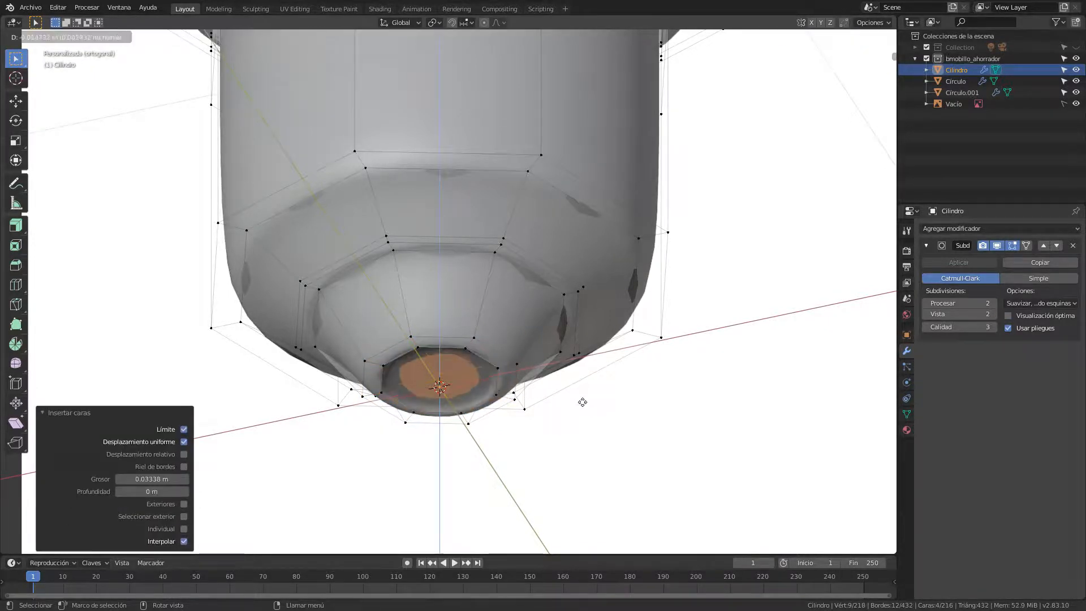
{"action": "left_click", "coordinate": [581, 401]}
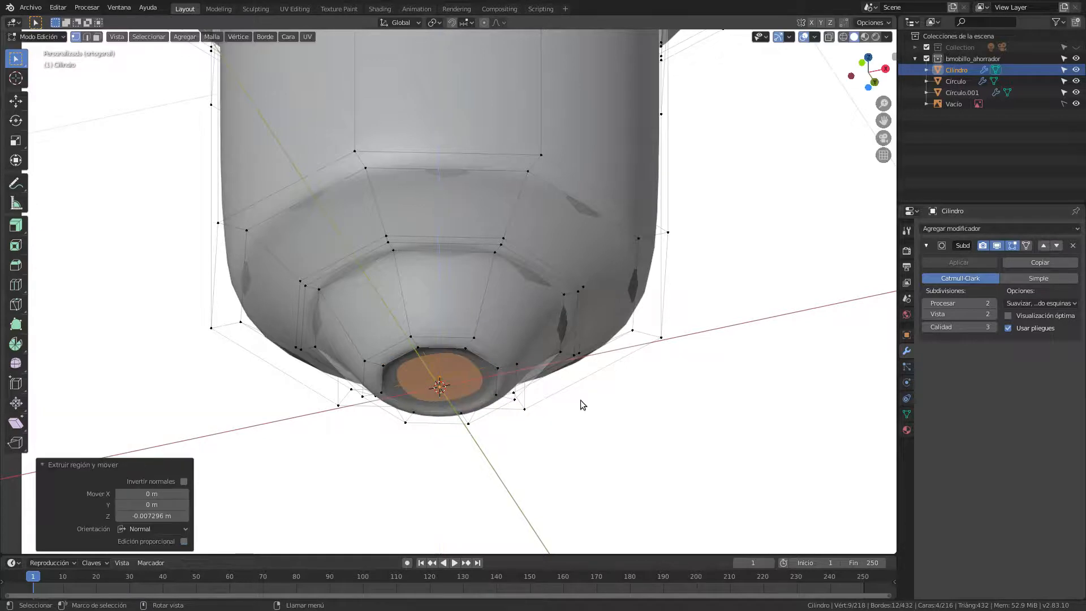
Extrude the inset bottom faces about 0.035 m outward and scale them to about 0.811 to form the contact button.
{"action": "key", "text": "e"}
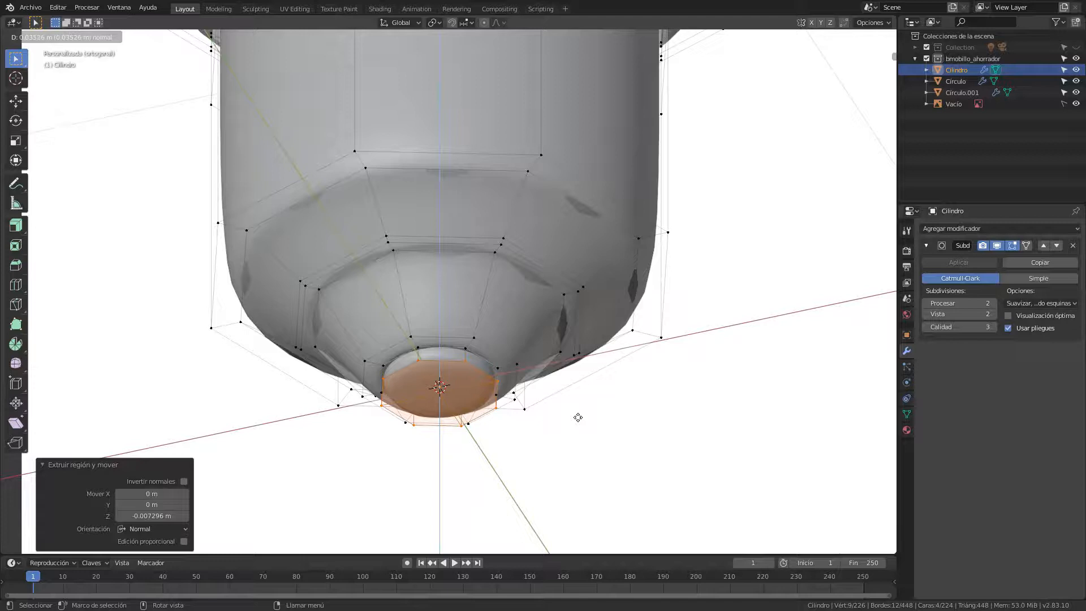
{"action": "left_click", "coordinate": [578, 418]}
{"action": "key", "text": "s"}
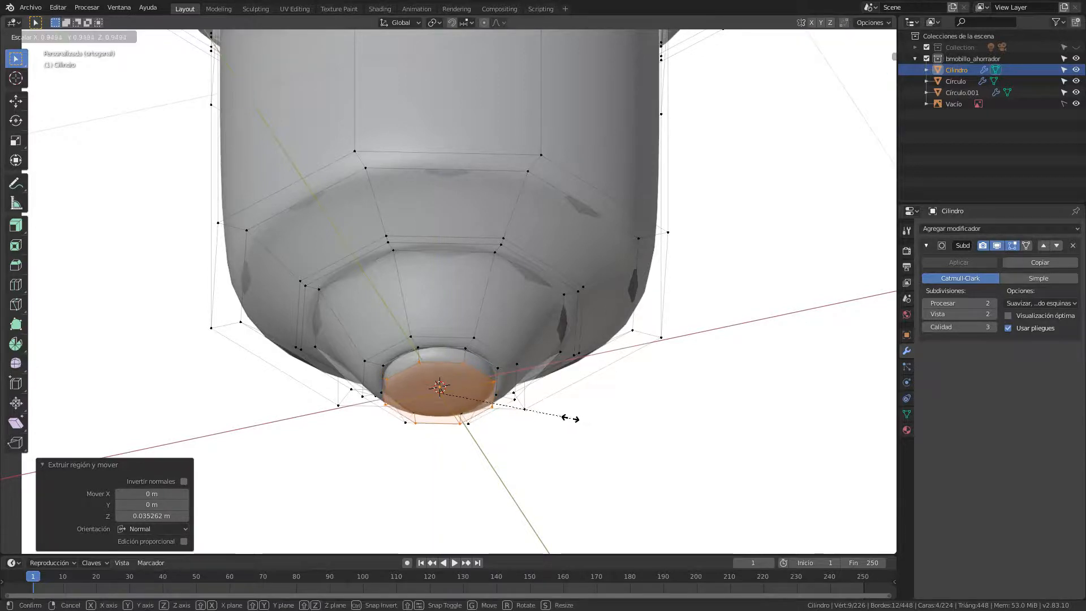
{"action": "left_click", "coordinate": [542, 414]}
Inspect the smoothed contact tip from several angles and compare the base with the reference image.
{"action": "mouse_move", "coordinate": [478, 419]}
{"action": "middle_mouse_down"}
{"action": "mouse_move", "coordinate": [492, 442]}
{"action": "mouse_move", "coordinate": [498, 419]}
{"action": "middle_mouse_up"}
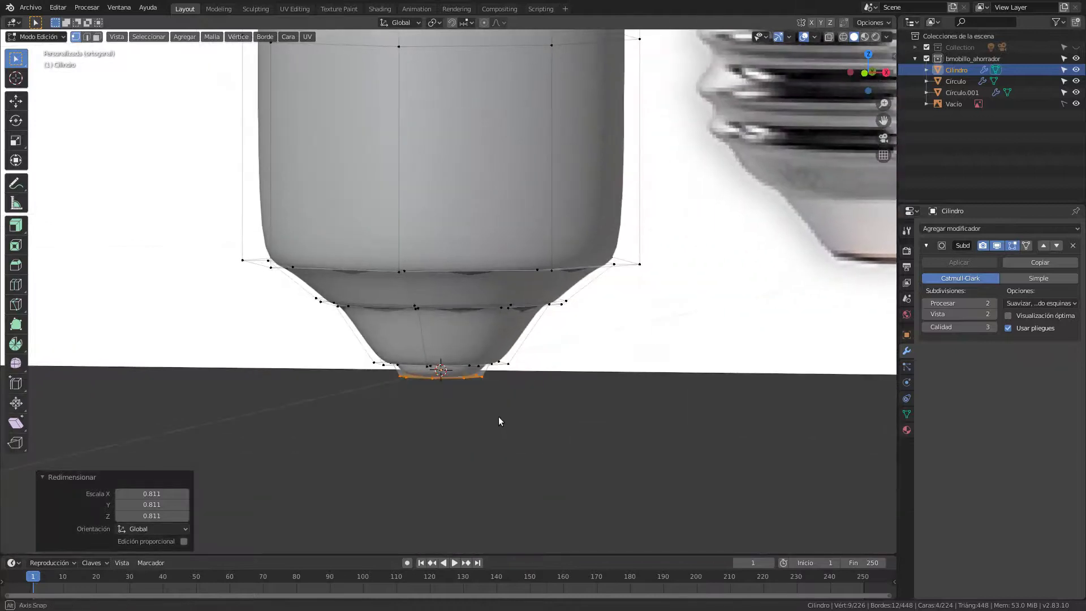
{"action": "scroll", "coordinate": [467, 369], "scroll_direction": "up", "scroll_amount": 1}
{"action": "key", "text": "Tab"}
{"action": "middle_click_drag", "start_coordinate": [483, 370], "coordinate": [474, 341]}
{"action": "key", "text": "Tab"}
{"action": "key", "text": "KP_1"}
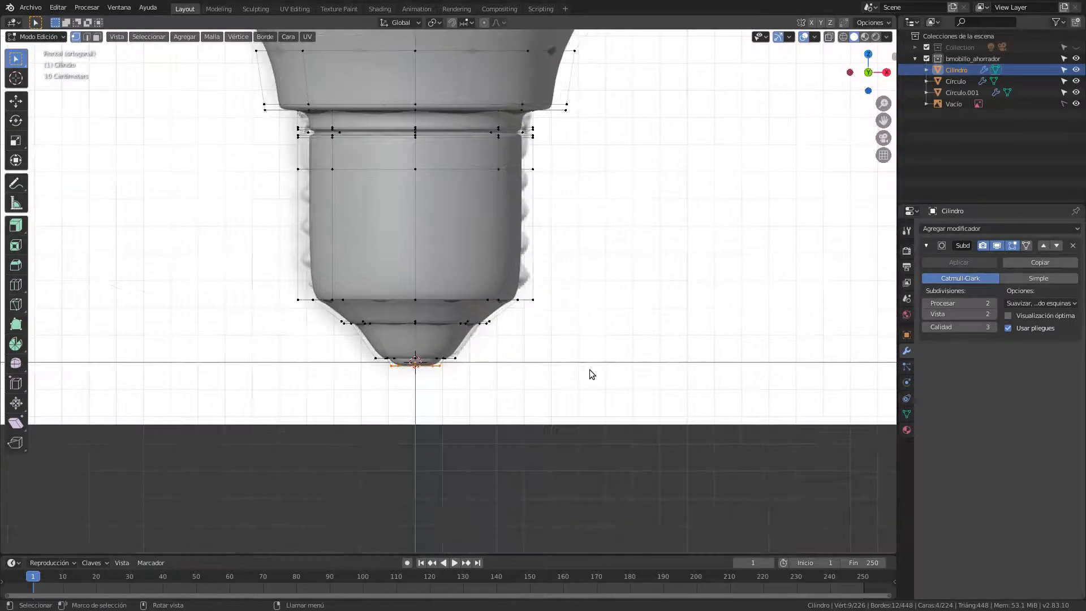
{"action": "middle_click_drag", "start_coordinate": [589, 368], "coordinate": [598, 339]}
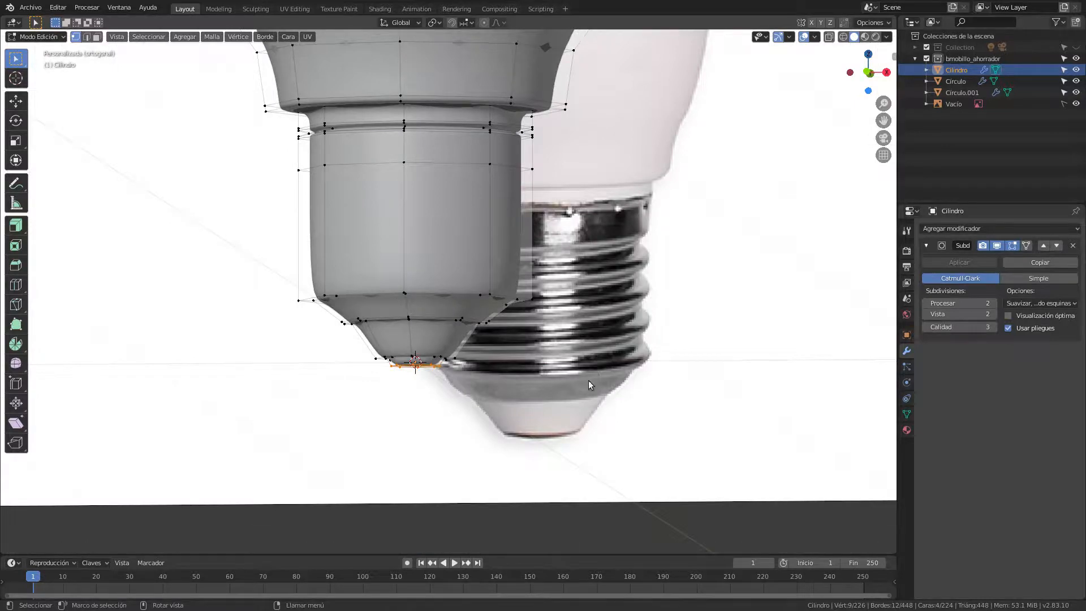
{"action": "middle_click_drag", "start_coordinate": [572, 372], "coordinate": [527, 353]}
Delete the supporting edge loop near the top edge of the upper tapered band.
{"action": "scroll", "coordinate": [368, 266], "scroll_direction": "up", "scroll_amount": 2}
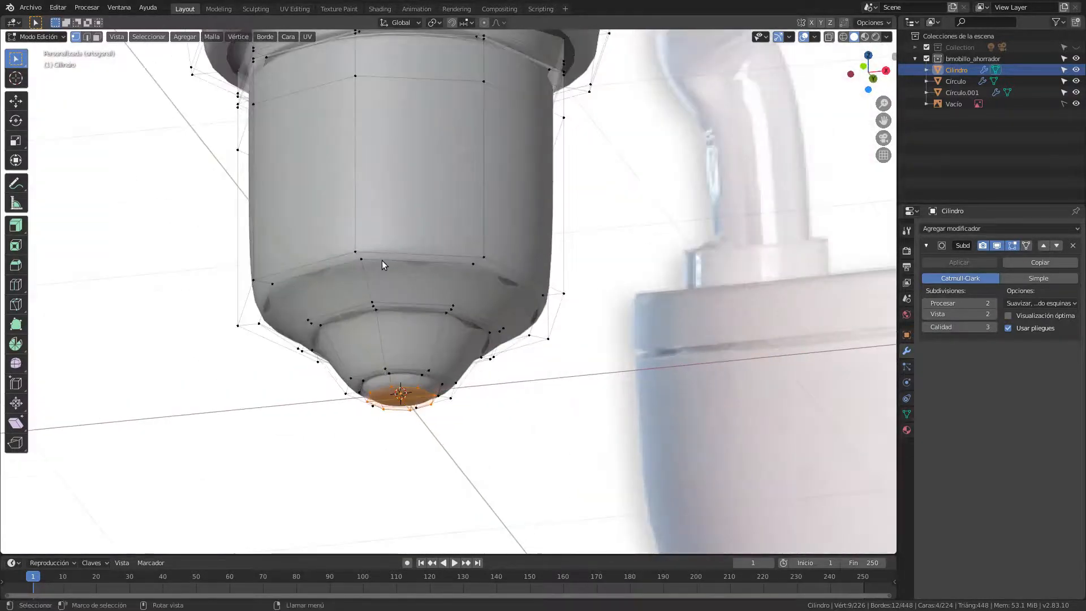
{"action": "left_click", "coordinate": [382, 260], "text": "alt"}
{"action": "middle_click_drag", "start_coordinate": [433, 306], "coordinate": [464, 288]}
{"action": "key", "text": "x"}
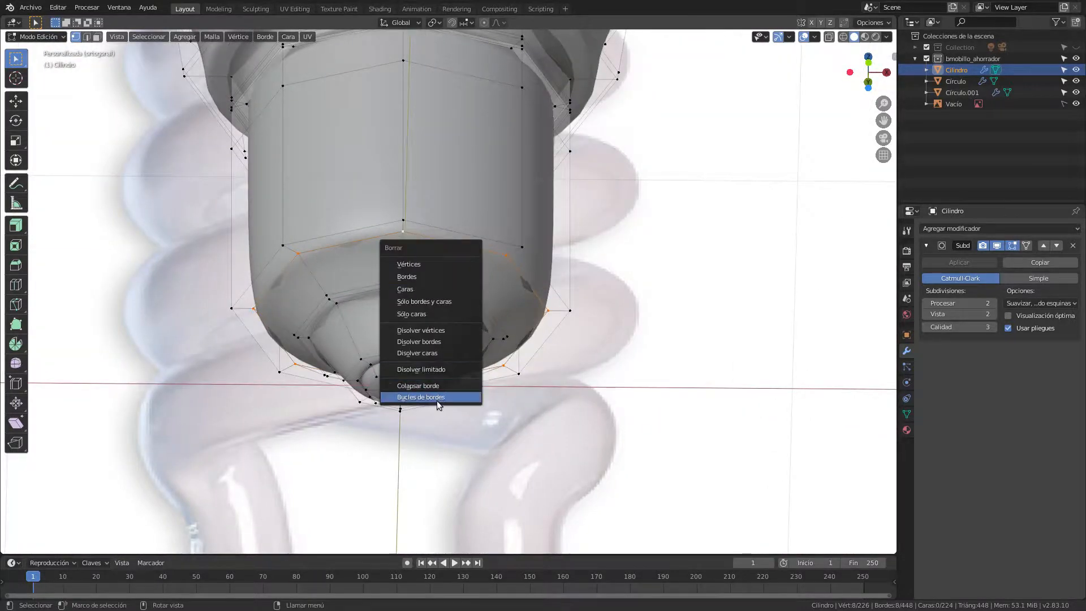
{"action": "left_click", "coordinate": [439, 460]}
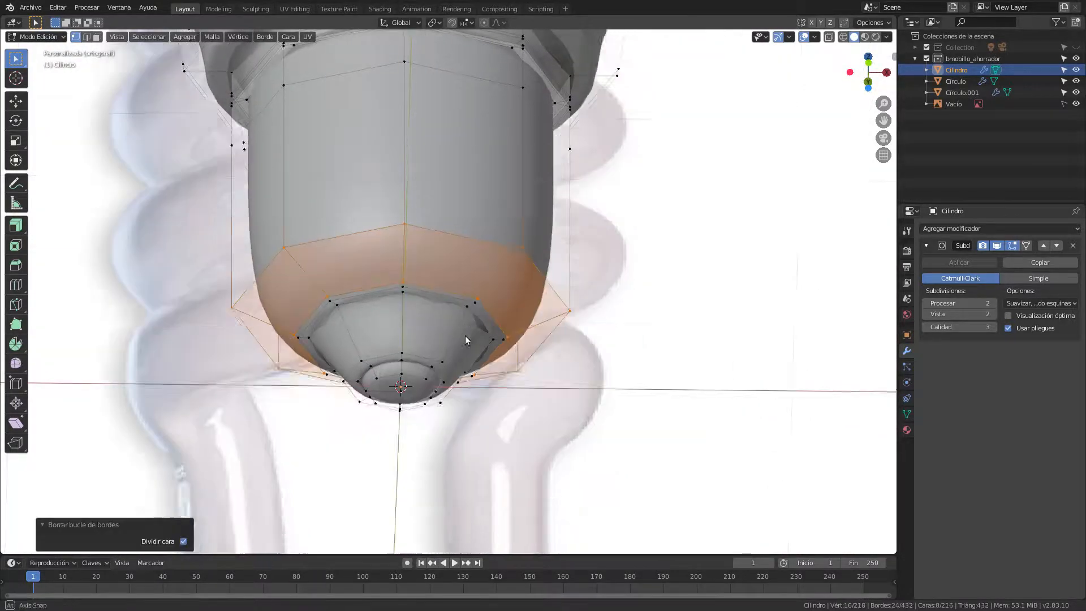
Add a loop cut near the base cylinder's lower edge at factor about -0.887 and lower it about 0.0125 m along Z.
{"action": "mouse_move", "coordinate": [465, 335]}
{"action": "middle_mouse_down"}
{"action": "mouse_move", "coordinate": [459, 358]}
{"action": "mouse_move", "coordinate": [452, 346]}
{"action": "middle_mouse_up"}
{"action": "key", "text": "ctrl+r"}
{"action": "left_click", "coordinate": [483, 258]}
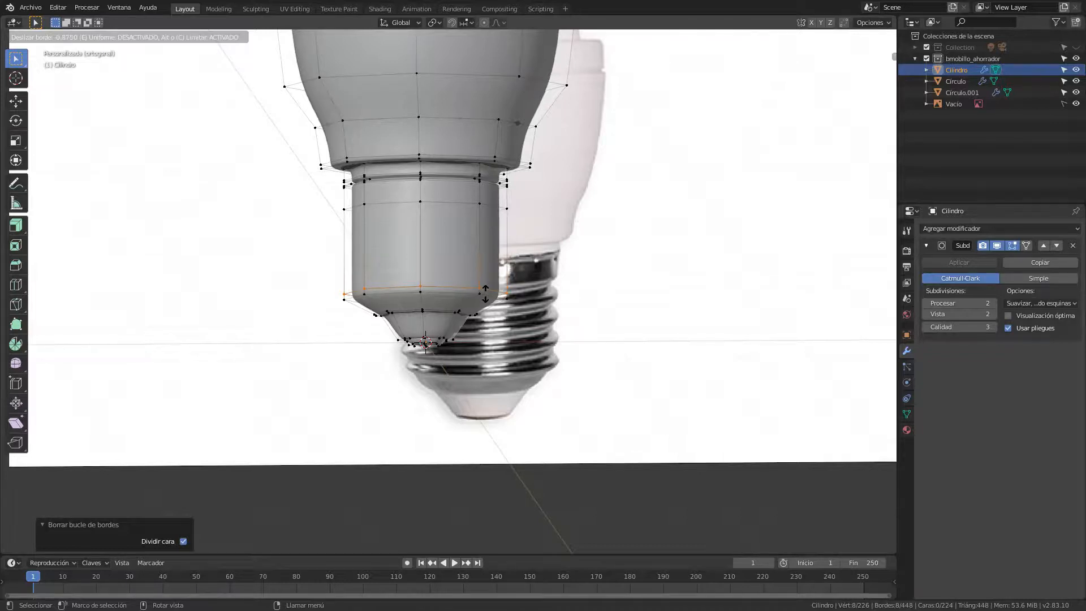
{"action": "left_click", "coordinate": [486, 297]}
{"action": "middle_click_drag", "start_coordinate": [490, 317], "coordinate": [506, 321]}
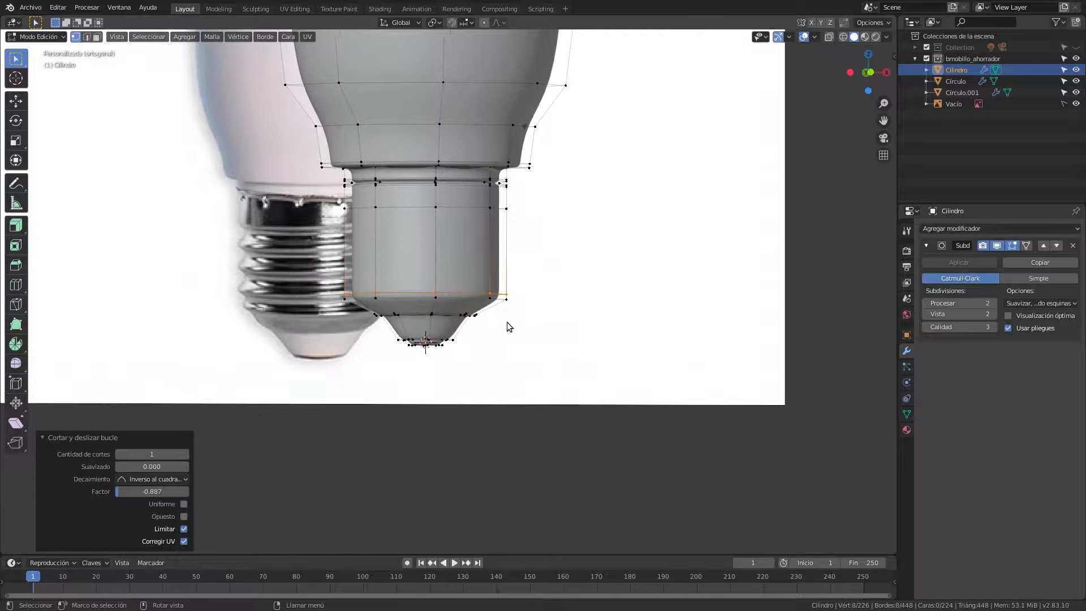
{"action": "scroll", "coordinate": [506, 321], "scroll_direction": "up", "scroll_amount": 1}
{"action": "key", "text": "g"}
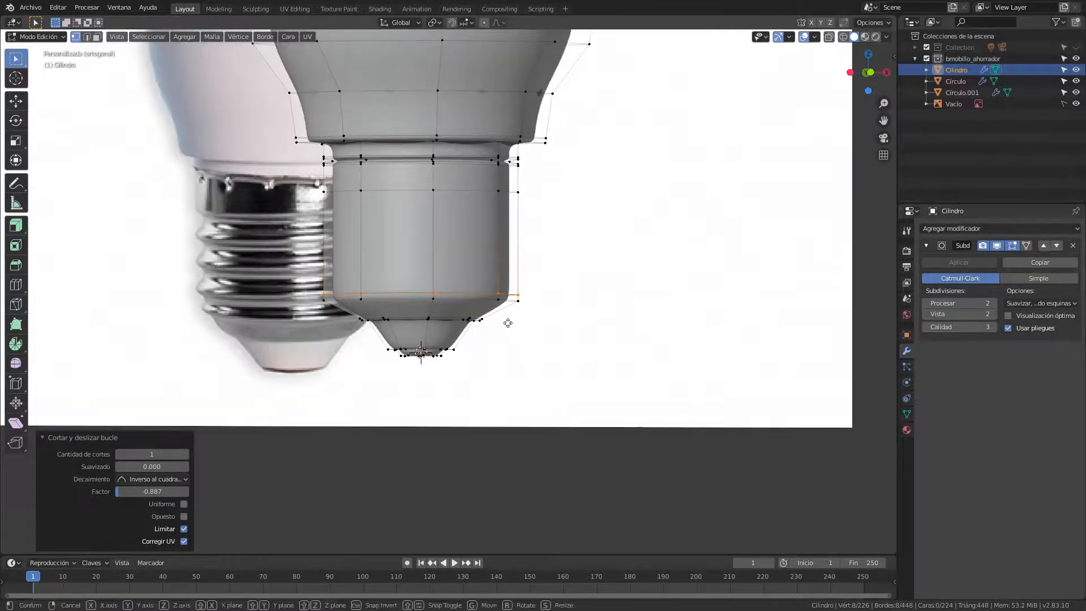
{"action": "key", "text": "z"}
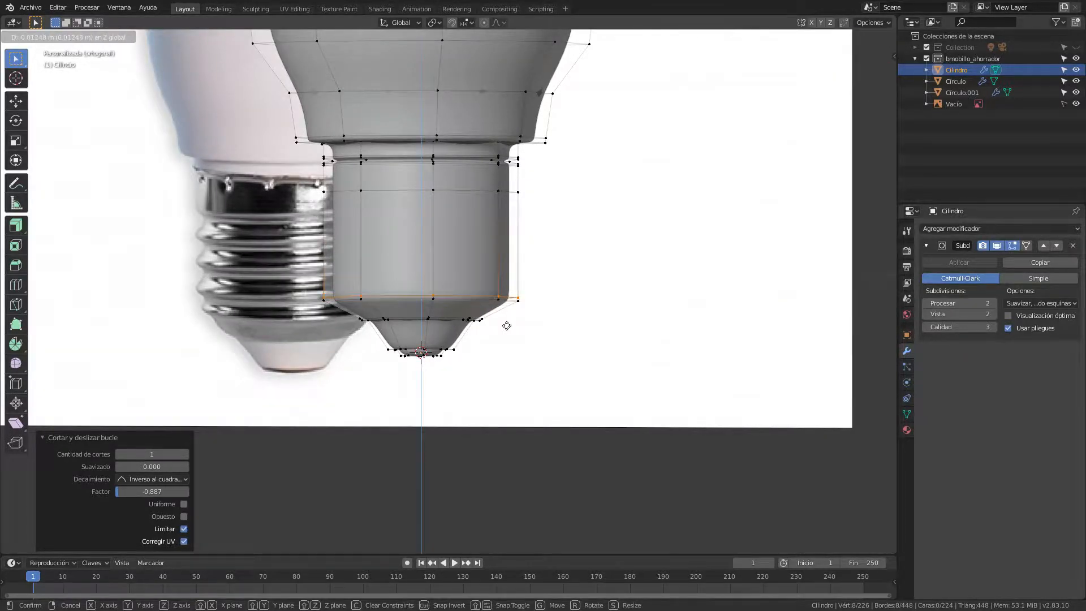
{"action": "left_click", "coordinate": [506, 326]}
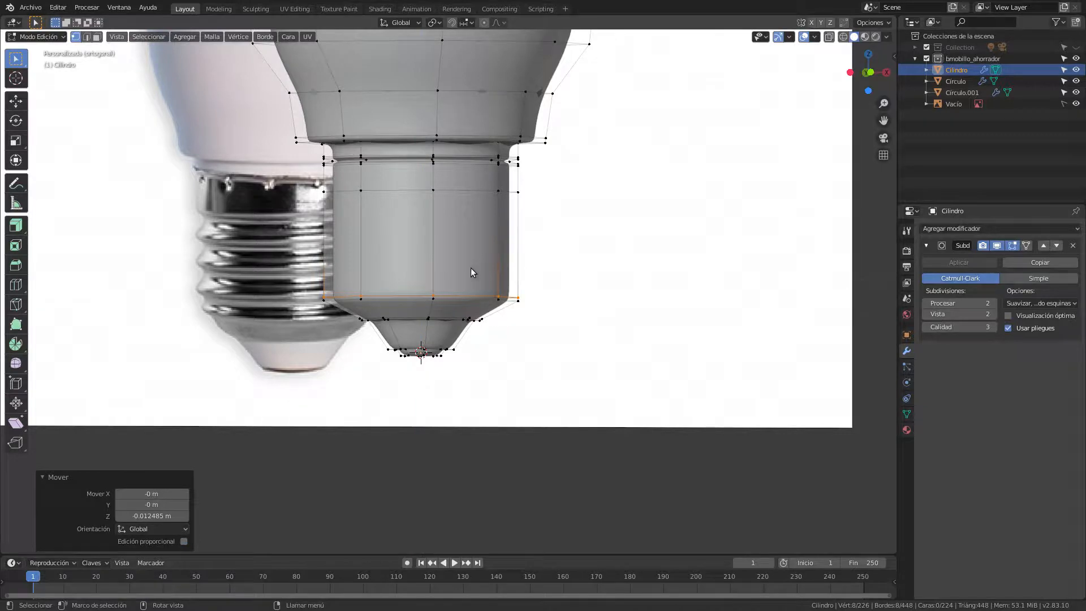
Add 12 evenly spaced loop cuts around the base cylinder's long middle section for the screw thread.
{"action": "key", "text": "3"}
{"action": "left_click", "coordinate": [429, 246], "text": "alt"}
{"action": "middle_click_drag", "start_coordinate": [477, 279], "coordinate": [667, 294]}
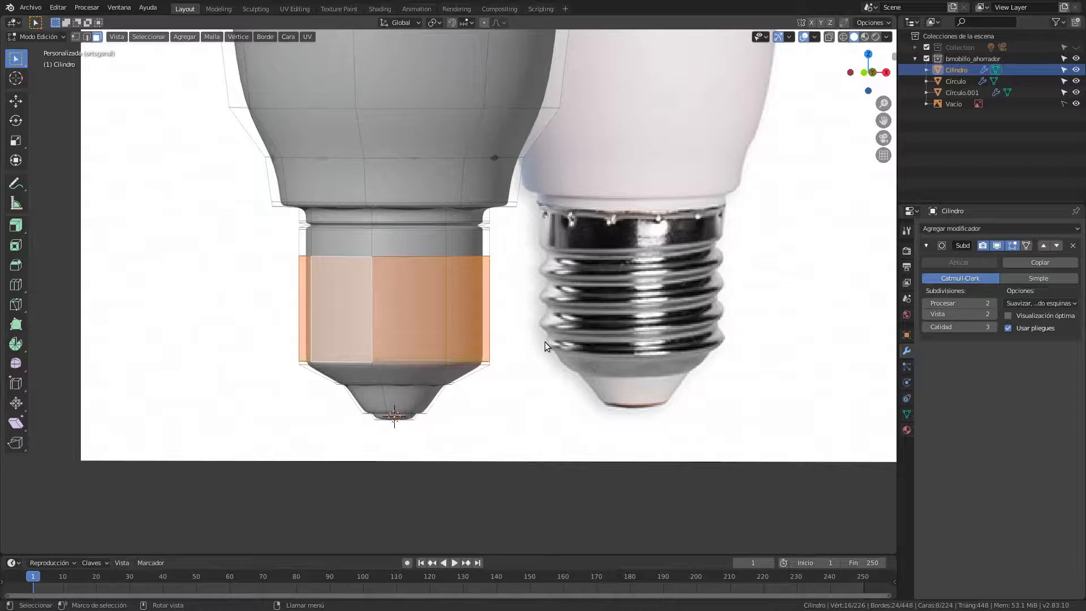
{"action": "middle_click_drag", "start_coordinate": [418, 276], "coordinate": [459, 274]}
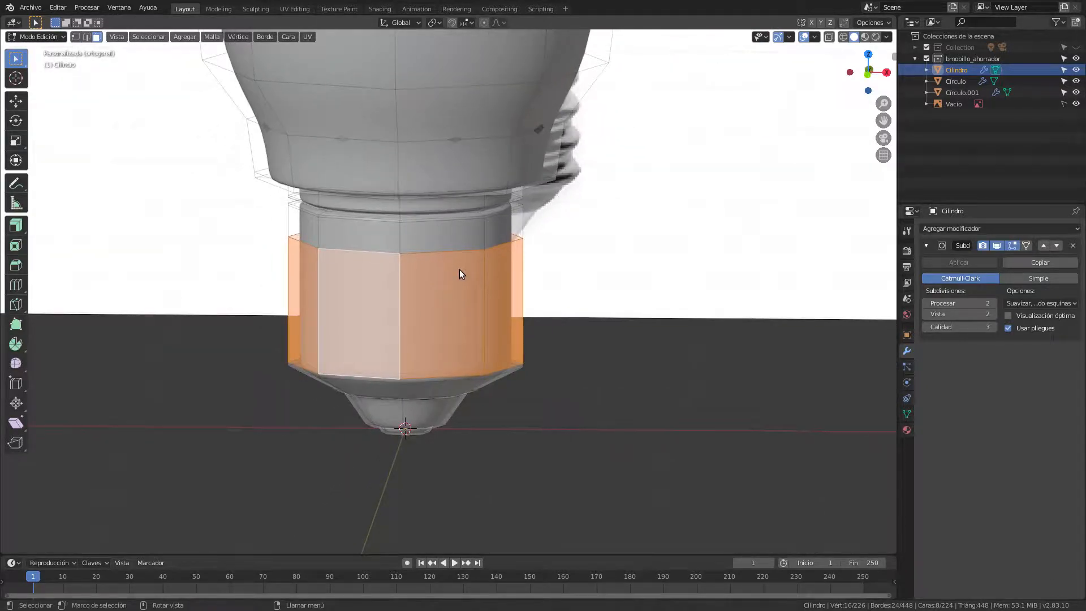
{"action": "key", "text": "ctrl+r"}
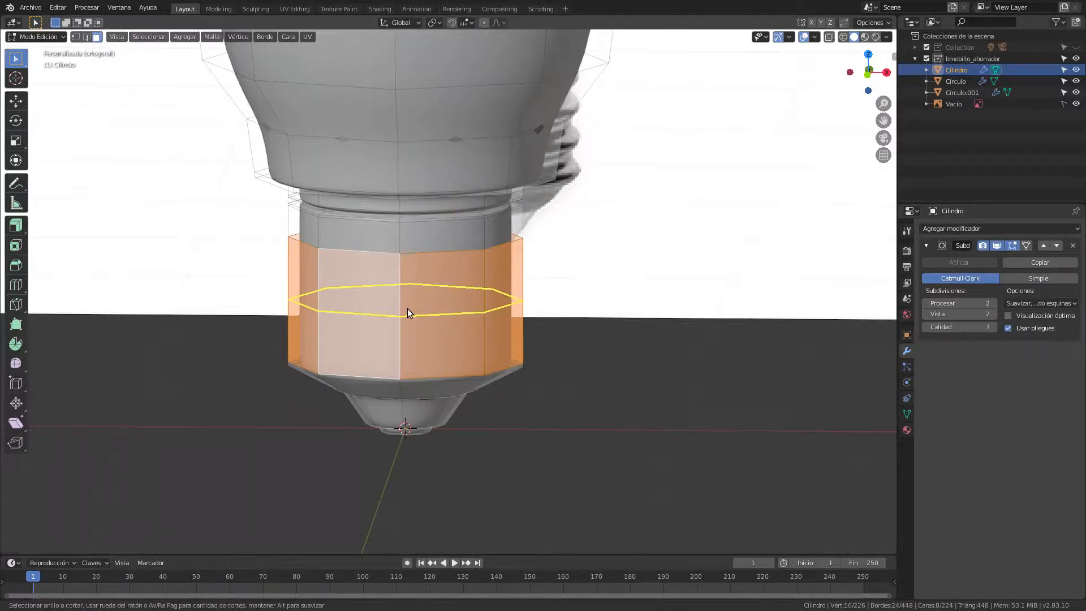
{"action": "type", "text": "12"}
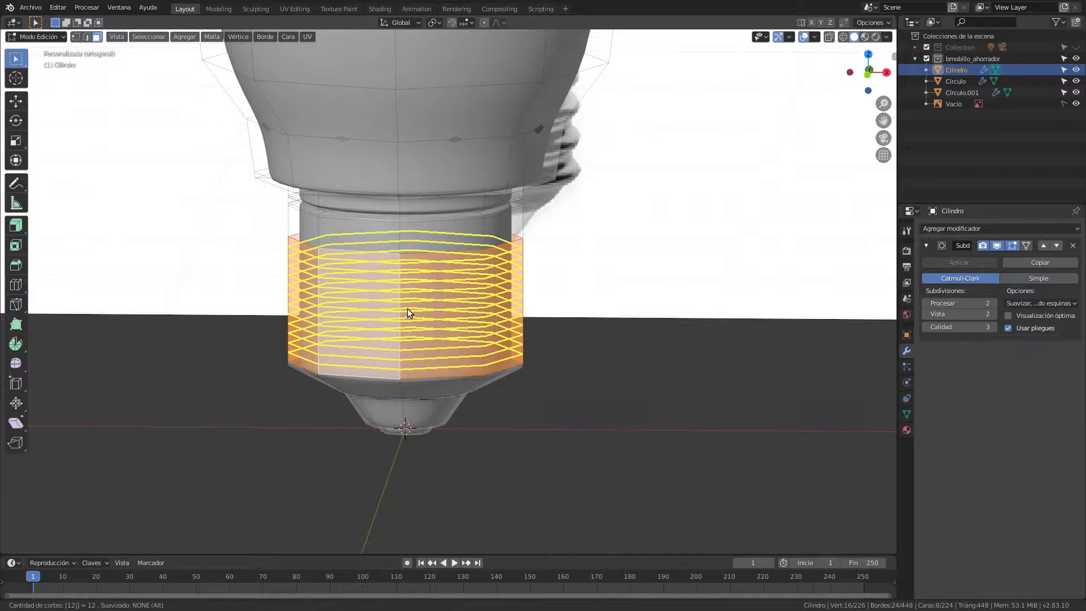
{"action": "left_click", "coordinate": [408, 309]}
{"action": "right_click", "coordinate": [408, 309]}
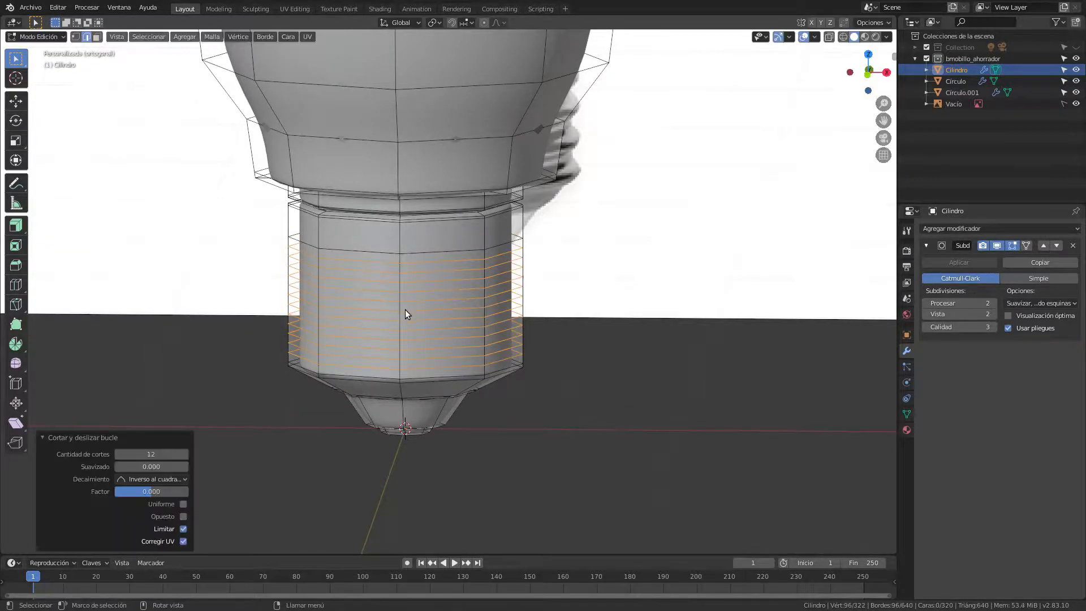
Select the first, fifth and ninth of the twelve new edge loops on the base cylinder, counting from the top.
{"action": "middle_click_drag", "start_coordinate": [405, 310], "coordinate": [415, 298]}
{"action": "key", "text": "KP_1"}
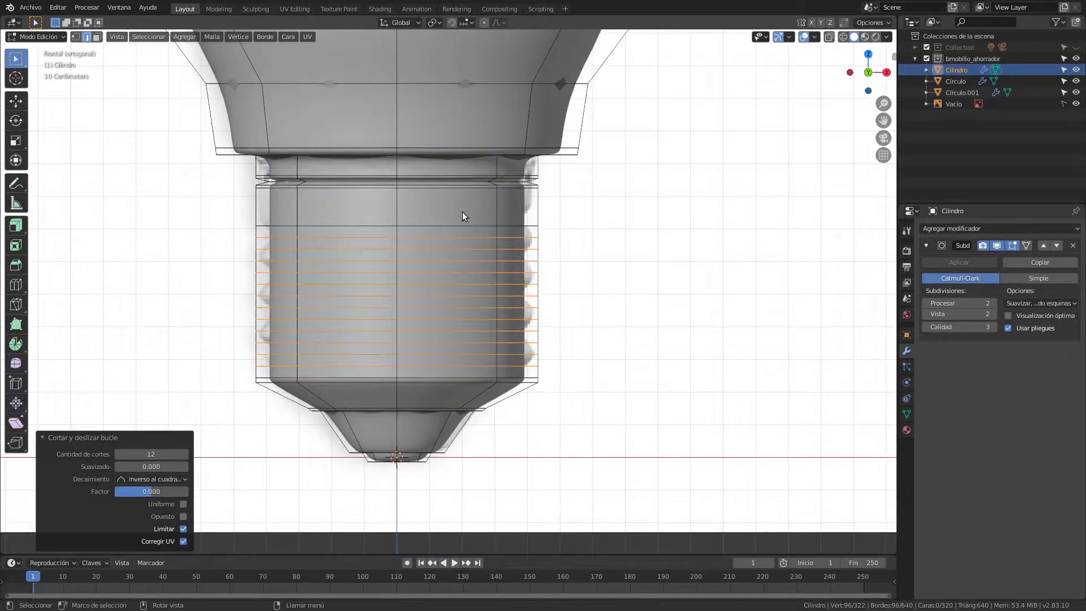
{"action": "left_click", "coordinate": [457, 237]}
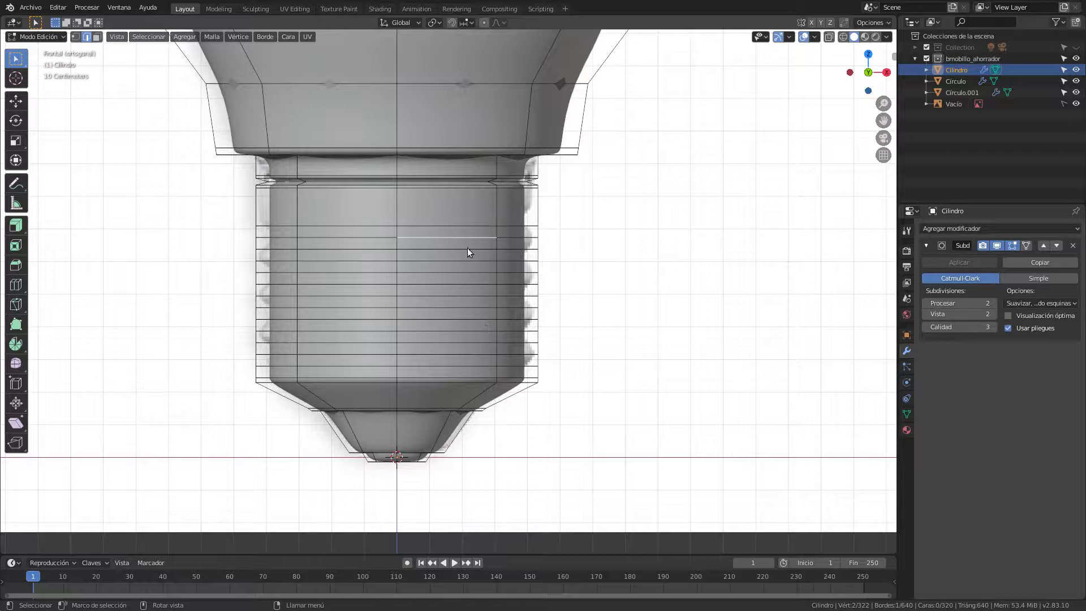
{"action": "key", "text": "alt+a"}
{"action": "middle_click_drag", "start_coordinate": [465, 279], "coordinate": [485, 270], "text": "shift"}
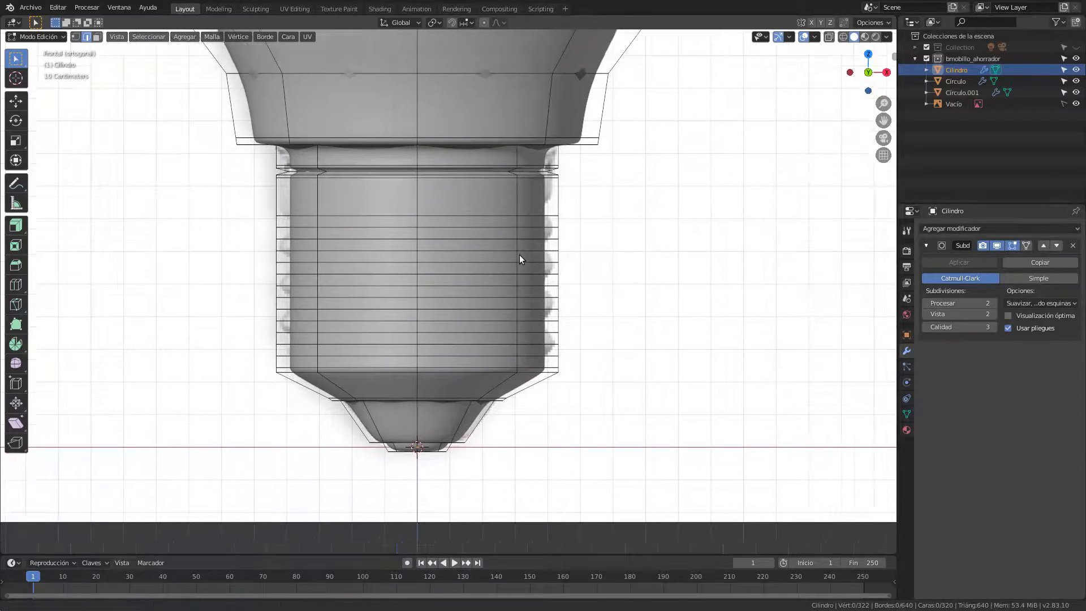
{"action": "left_click", "coordinate": [474, 226], "text": "alt"}
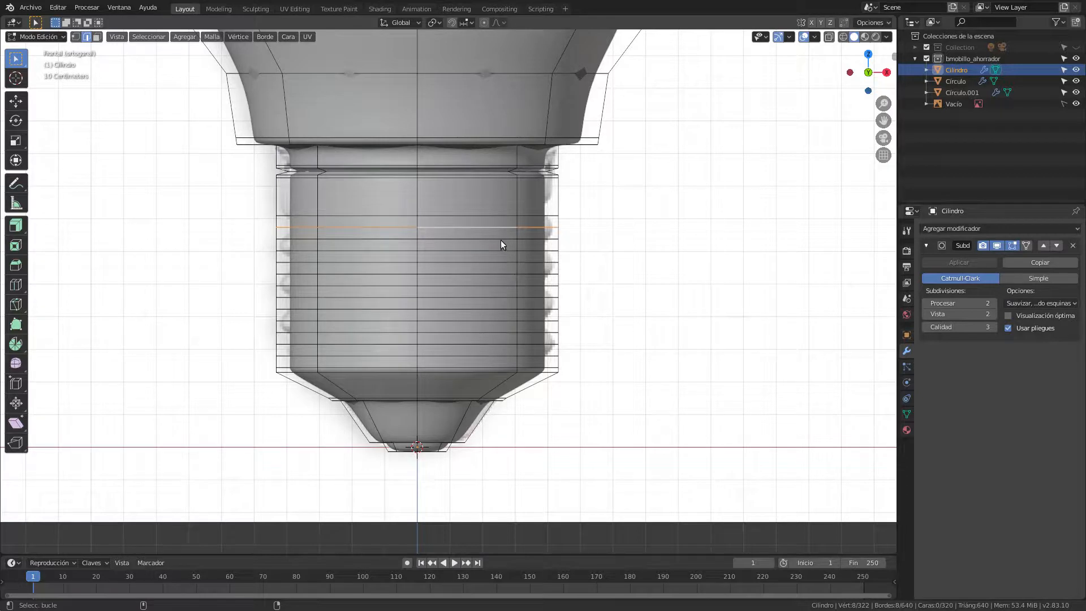
{"action": "left_click", "coordinate": [497, 274], "text": "alt+shift"}
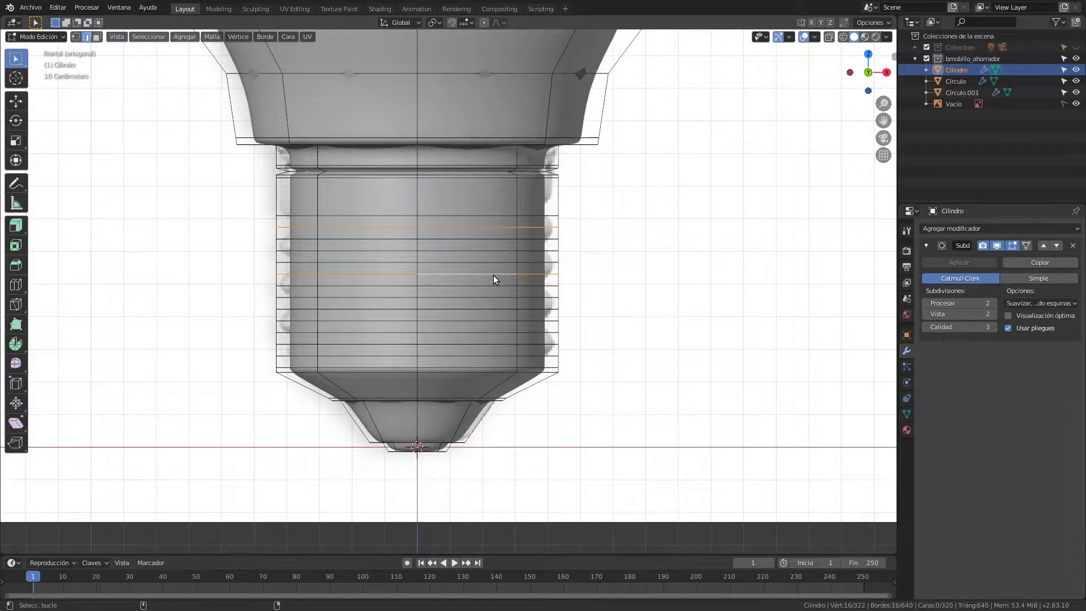
{"action": "left_click", "coordinate": [494, 322], "text": "alt+shift"}
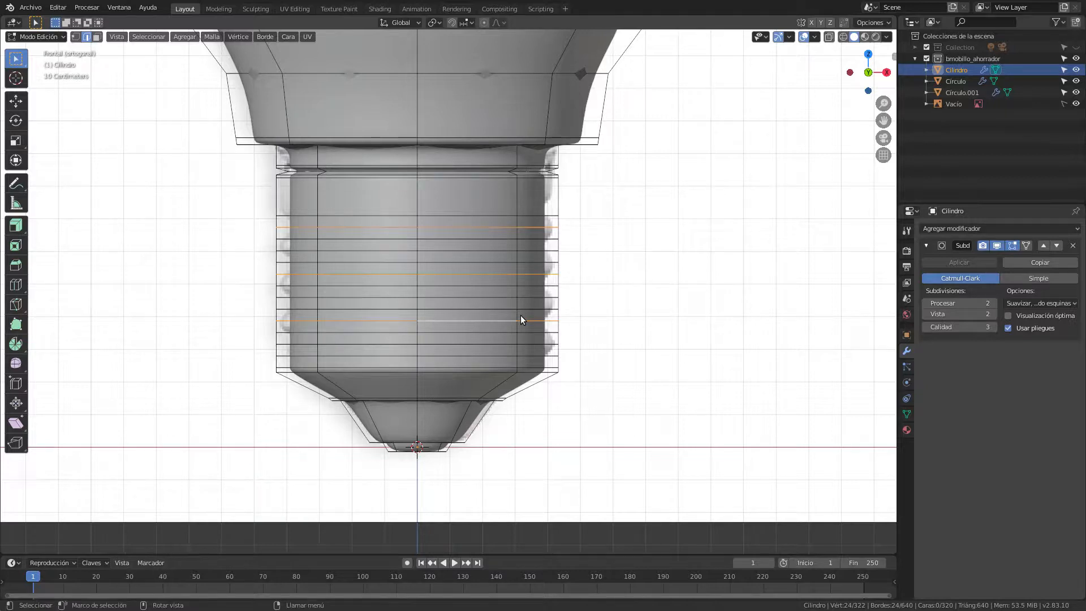
{"action": "key", "text": "g"}
{"action": "key", "text": "x"}
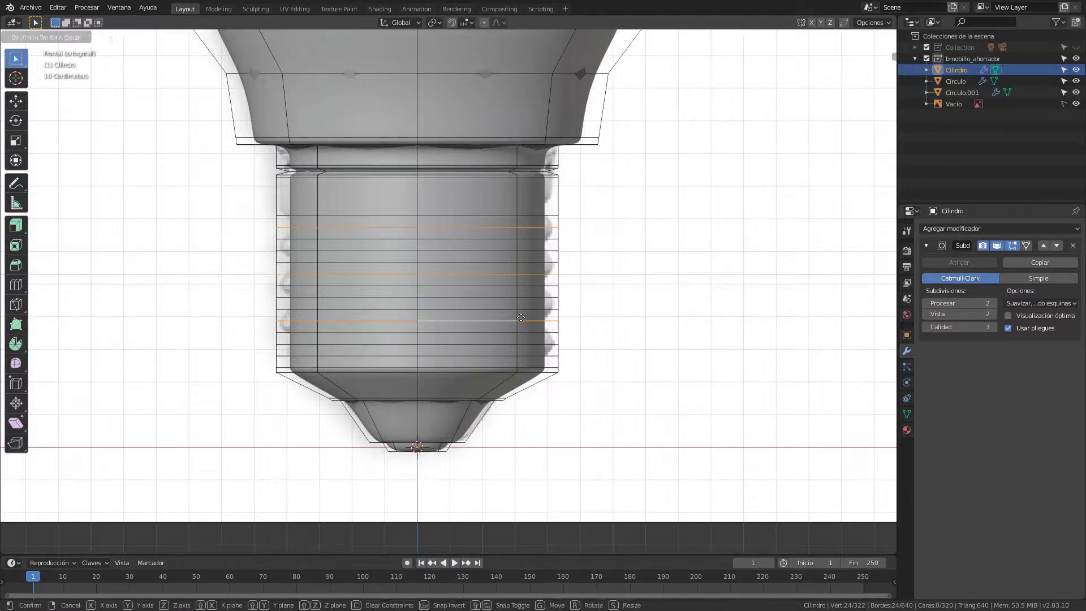
{"action": "mouse_move", "coordinate": [534, 314]}
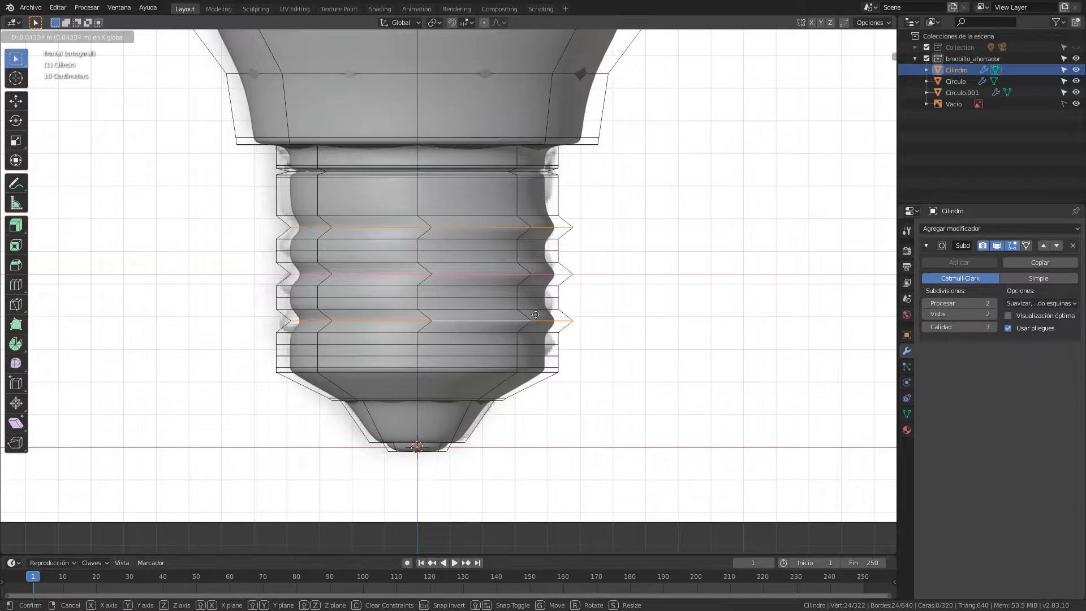
{"action": "right_click", "coordinate": [535, 315]}
Move the three selected thread loops 0.045 m along X.
{"action": "type", "text": "gx"}
{"action": "type", "text": ".045"}
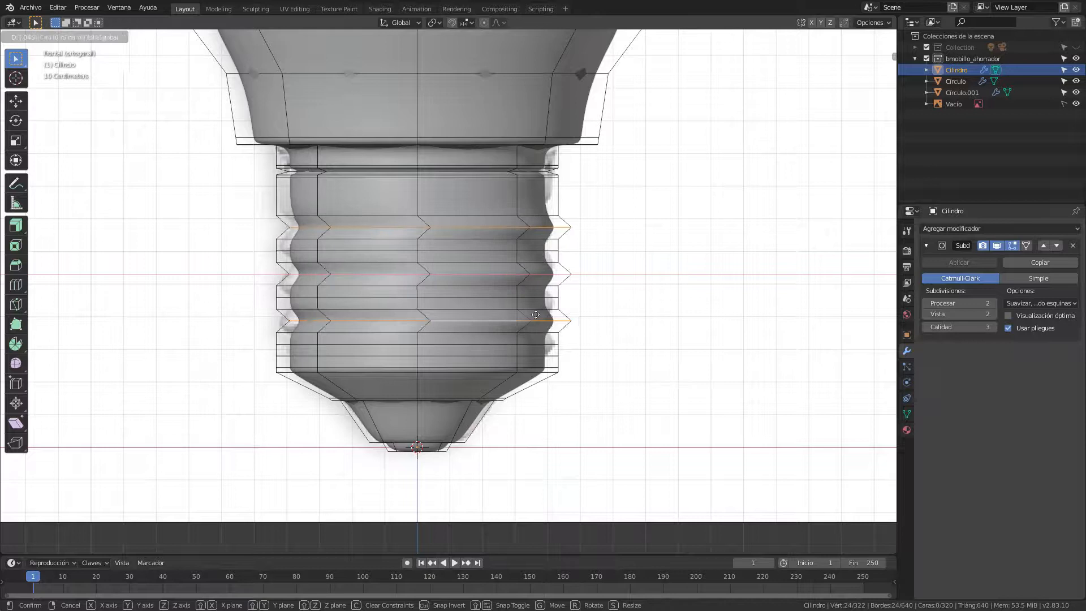
{"action": "key", "text": "Return"}
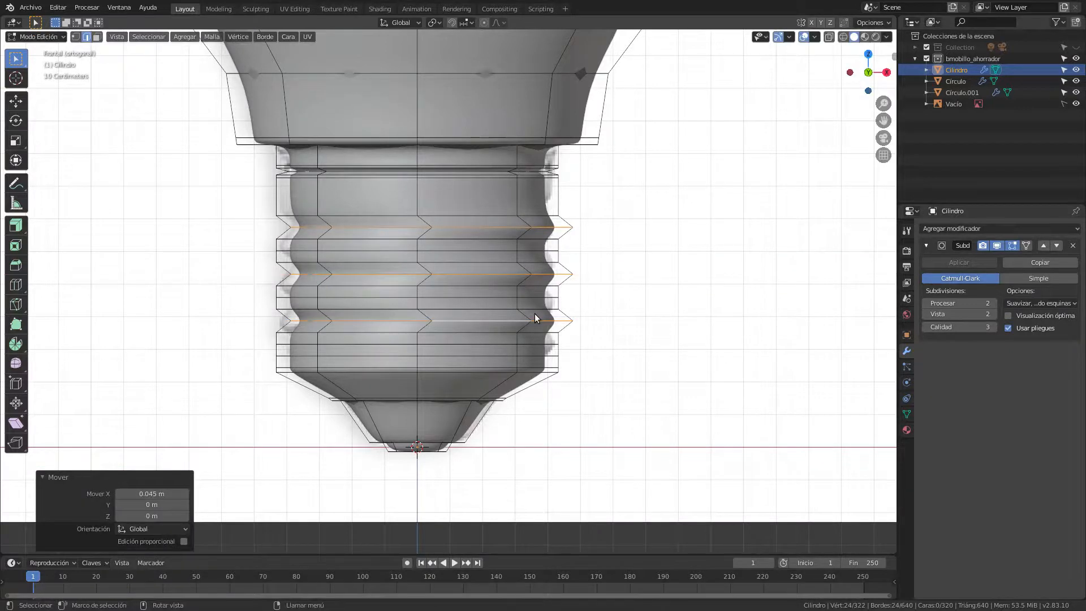
{"action": "scroll", "coordinate": [609, 178], "scroll_direction": "up", "scroll_amount": 2}
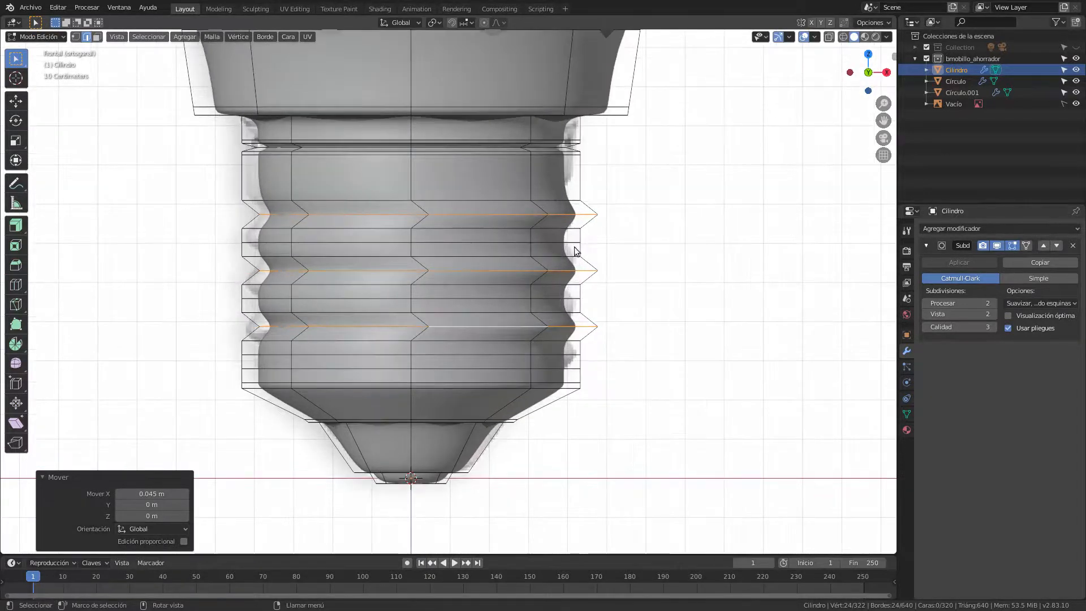
{"action": "key", "text": "d"}
{"action": "mouse_move", "coordinate": [616, 177]}
{"action": "left_mouse_down"}
{"action": "mouse_move", "coordinate": [641, 201]}
{"action": "mouse_move", "coordinate": [623, 218]}
{"action": "mouse_move", "coordinate": [623, 245]}
{"action": "left_mouse_up"}
{"action": "left_click_drag", "start_coordinate": [617, 283], "coordinate": [617, 302]}
{"action": "left_click_drag", "start_coordinate": [617, 357], "coordinate": [617, 361]}
{"action": "mouse_move", "coordinate": [619, 364]}
{"action": "right_mouse_down"}
{"action": "mouse_move", "coordinate": [625, 184]}
{"action": "mouse_move", "coordinate": [649, 203]}
{"action": "right_mouse_up"}
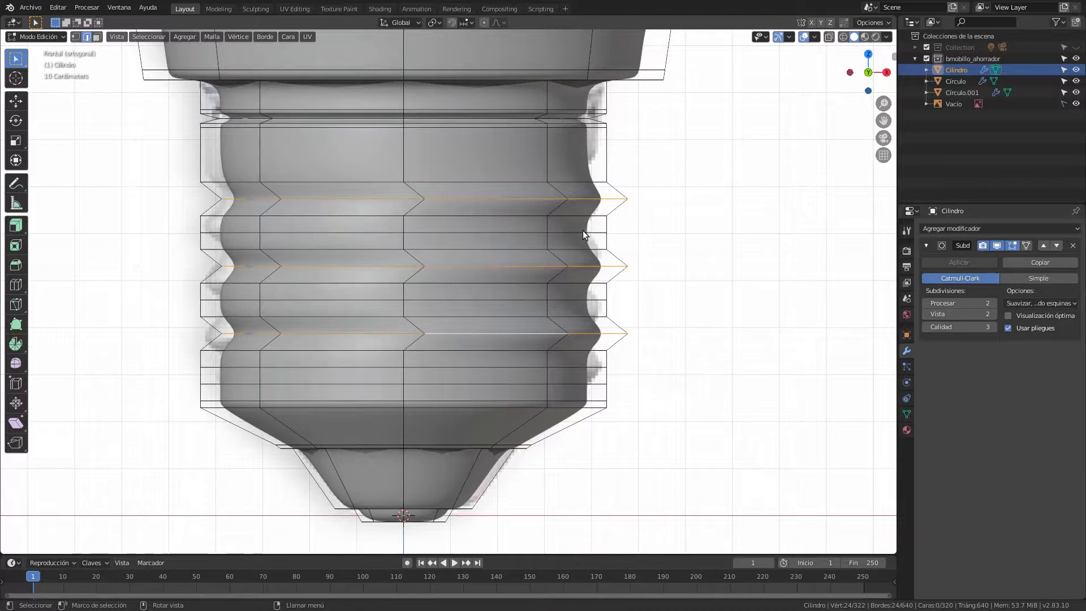
Move the third, seventh and eleventh thread loops, midway between the shifted ones, -0.045 m along X.
{"action": "key", "text": "alt+a"}
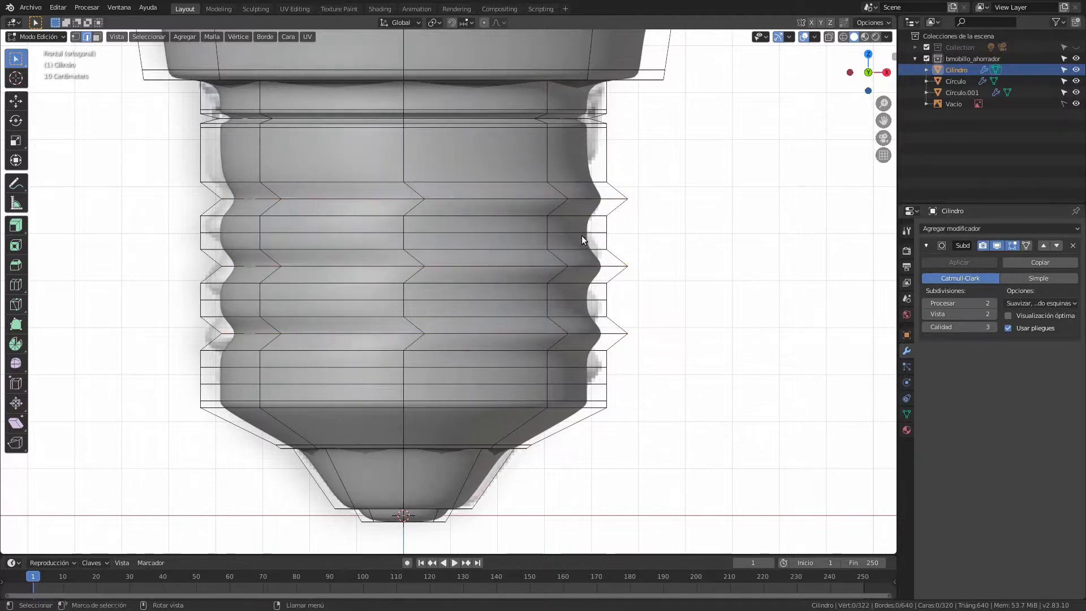
{"action": "left_click", "coordinate": [591, 233], "text": "alt"}
{"action": "left_click", "coordinate": [593, 301], "text": "alt+shift"}
{"action": "left_click", "coordinate": [598, 368], "text": "alt+shift"}
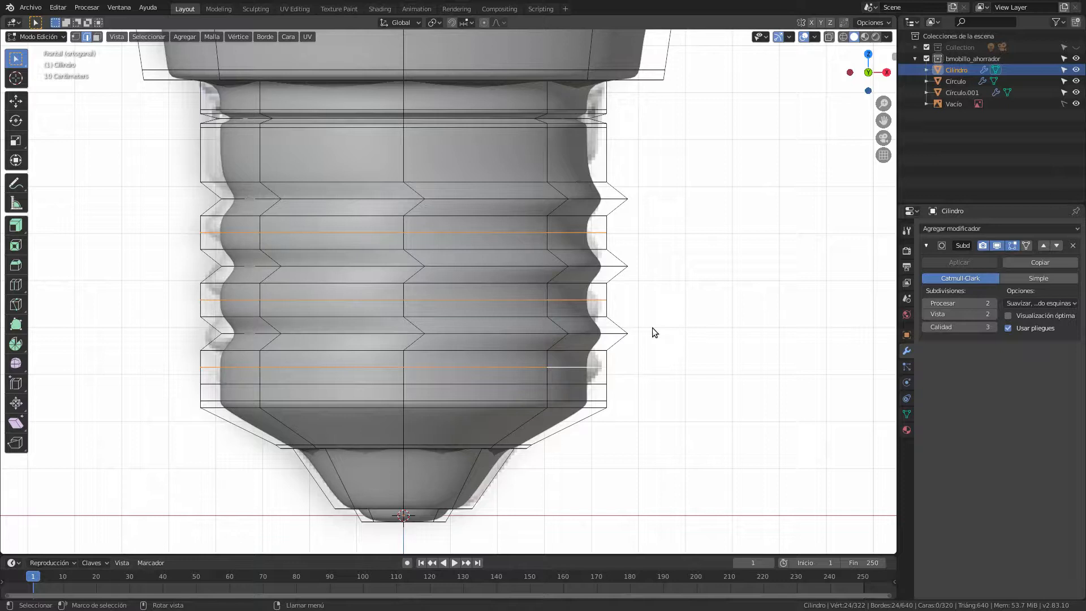
{"action": "key", "text": "g"}
{"action": "key", "text": "x"}
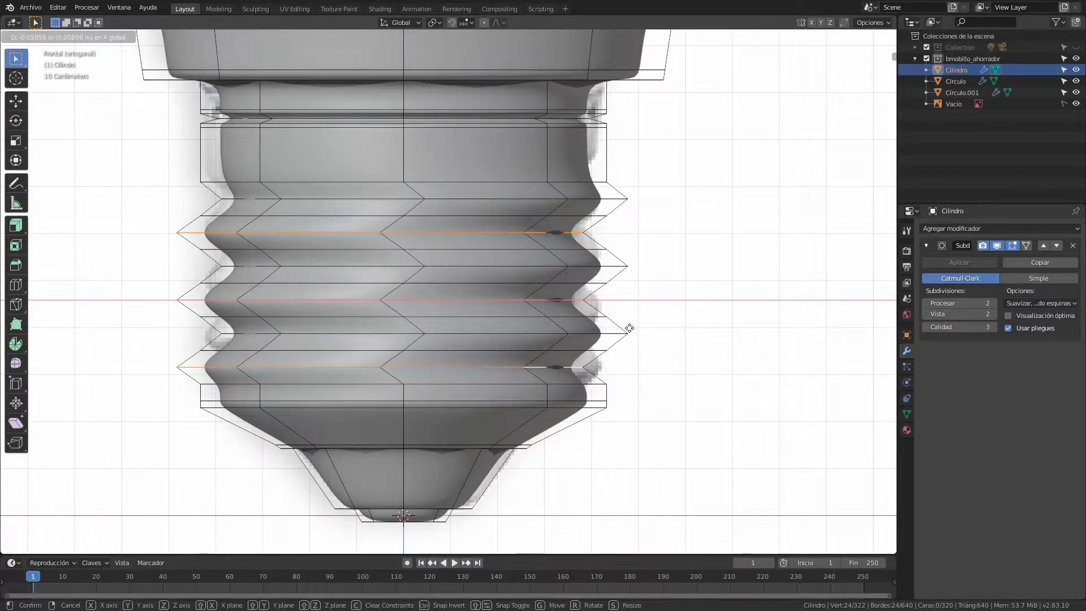
{"action": "type", "text": "-0.045"}
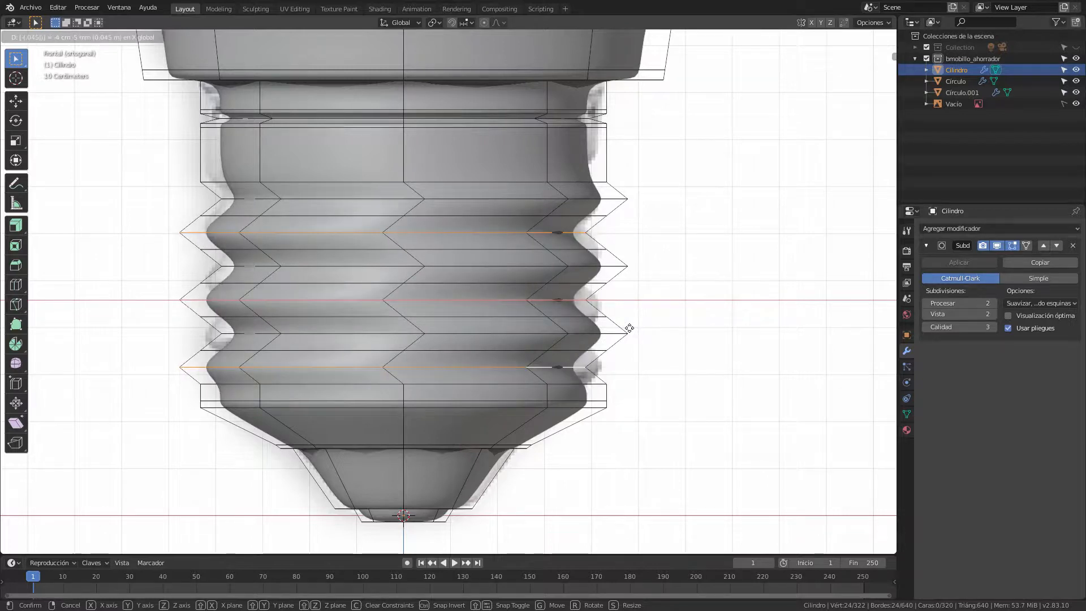
{"action": "key", "text": "Return"}
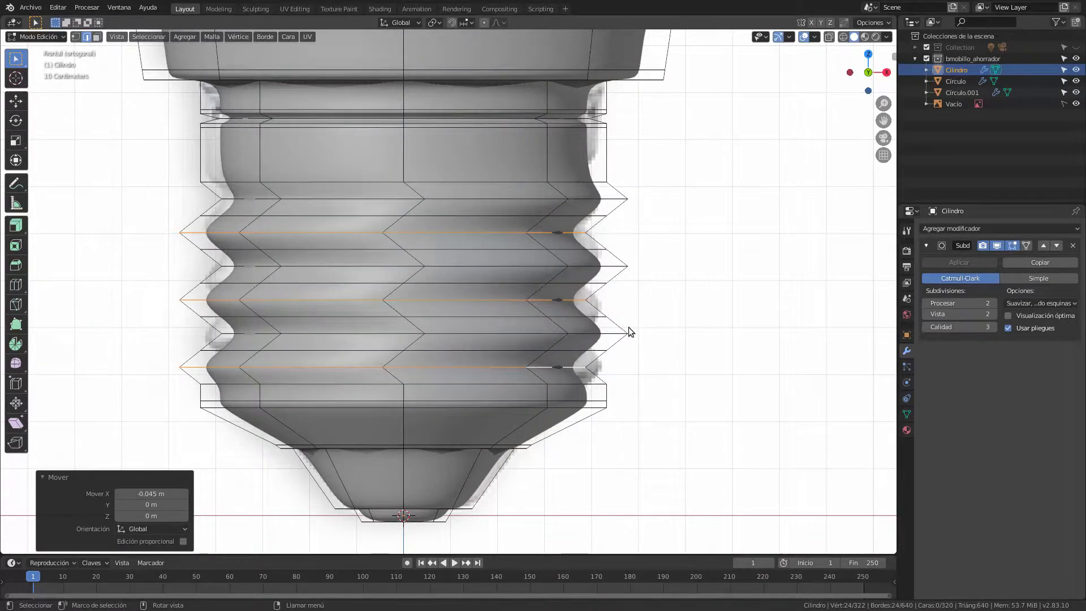
In the right view, move the second, sixth and tenth thread loops 0.045 m along Y.
{"action": "middle_click_drag", "start_coordinate": [670, 303], "coordinate": [532, 323]}
{"action": "key", "text": "Tab"}
{"action": "key", "text": "KP_3"}
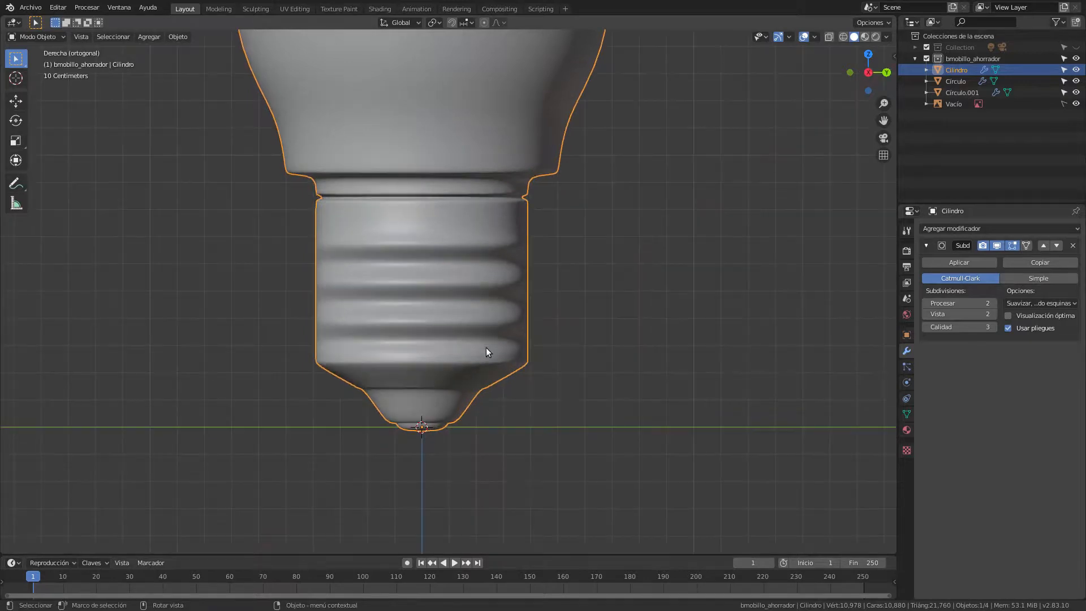
{"action": "scroll", "coordinate": [486, 352], "scroll_direction": "up", "scroll_amount": 3}
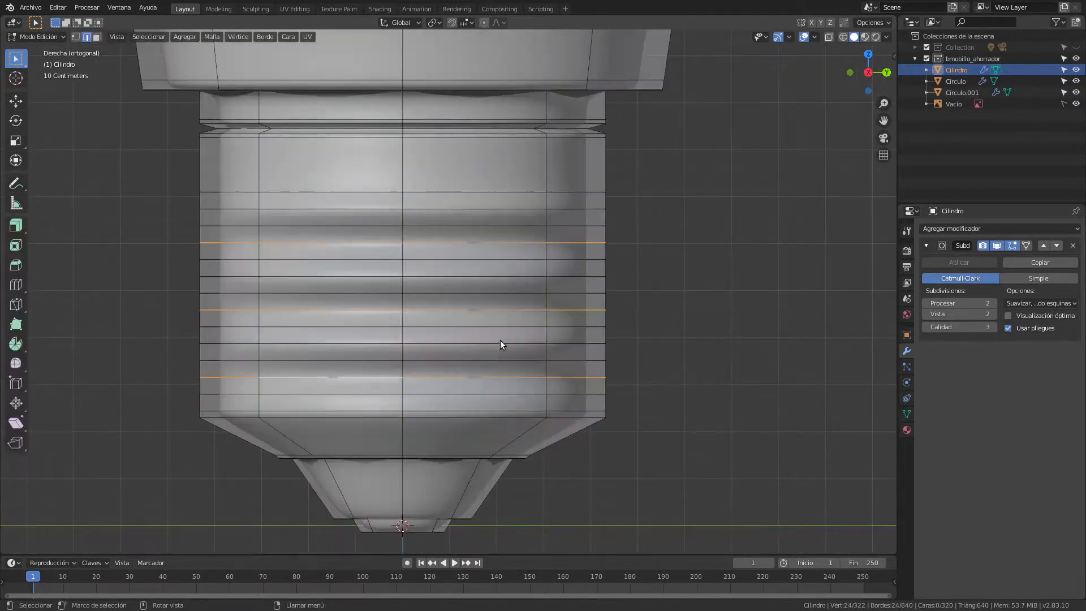
{"action": "left_click", "coordinate": [580, 226], "text": "alt"}
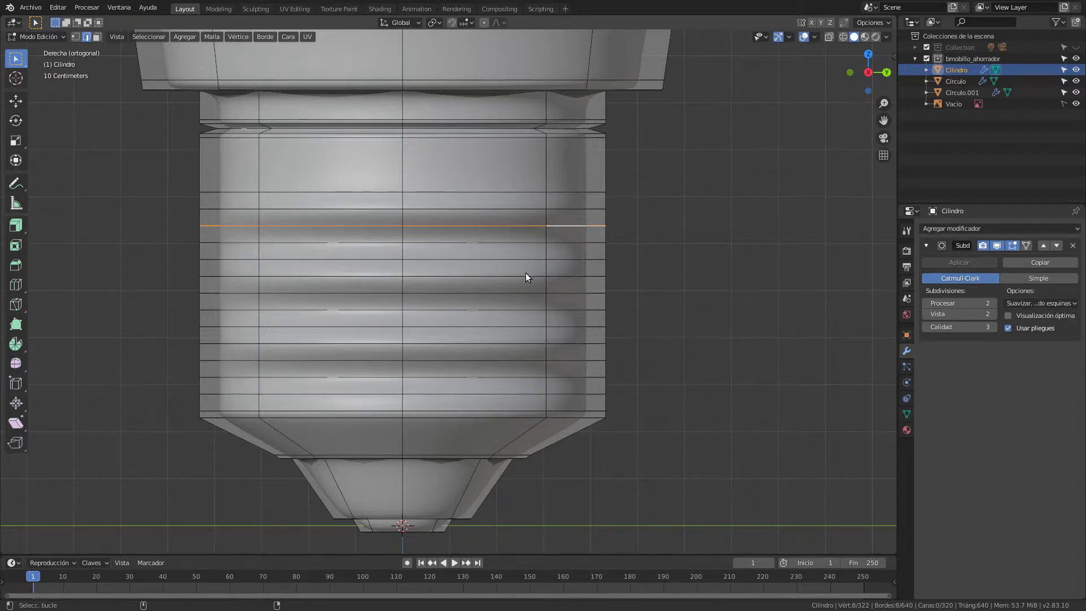
{"action": "left_click", "coordinate": [524, 292], "text": "alt+shift"}
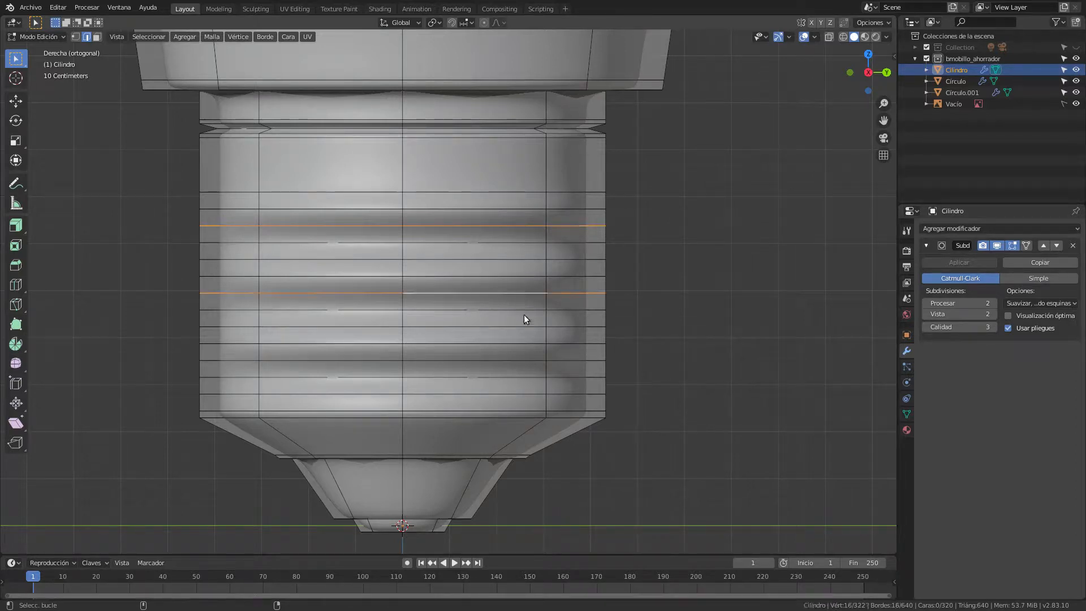
{"action": "left_click", "coordinate": [526, 360], "text": "alt+shift"}
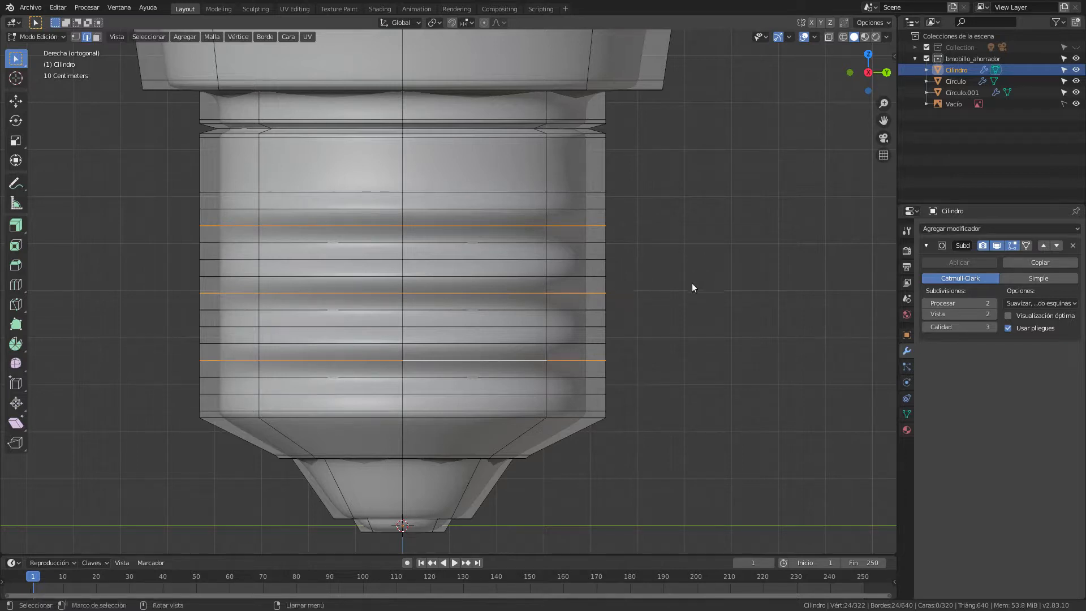
{"action": "key", "text": "g"}
{"action": "key", "text": "y"}
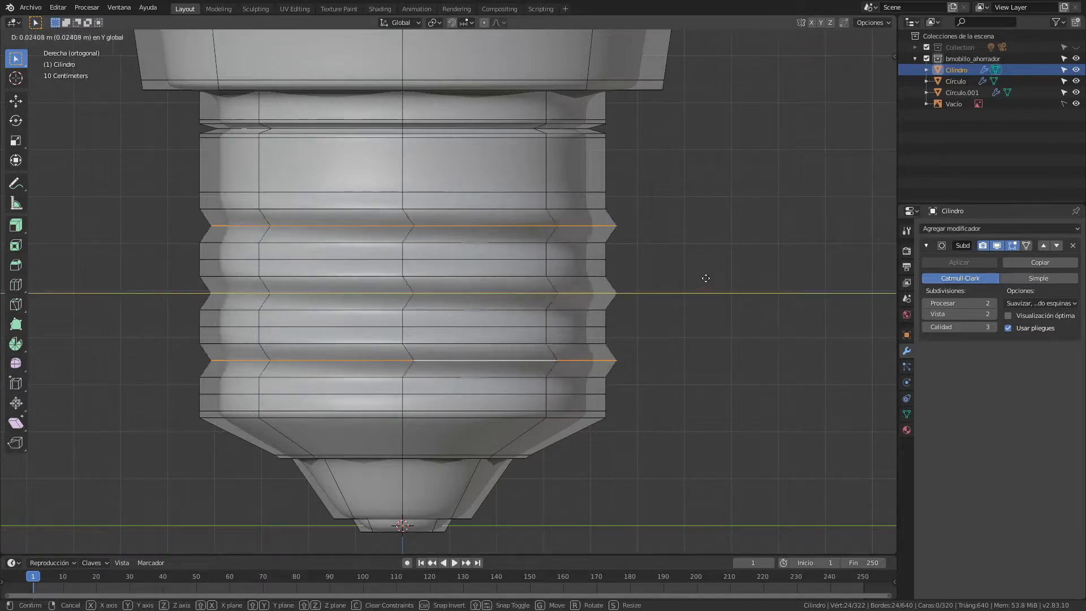
{"action": "type", "text": ".045"}
{"action": "key", "text": "Return"}
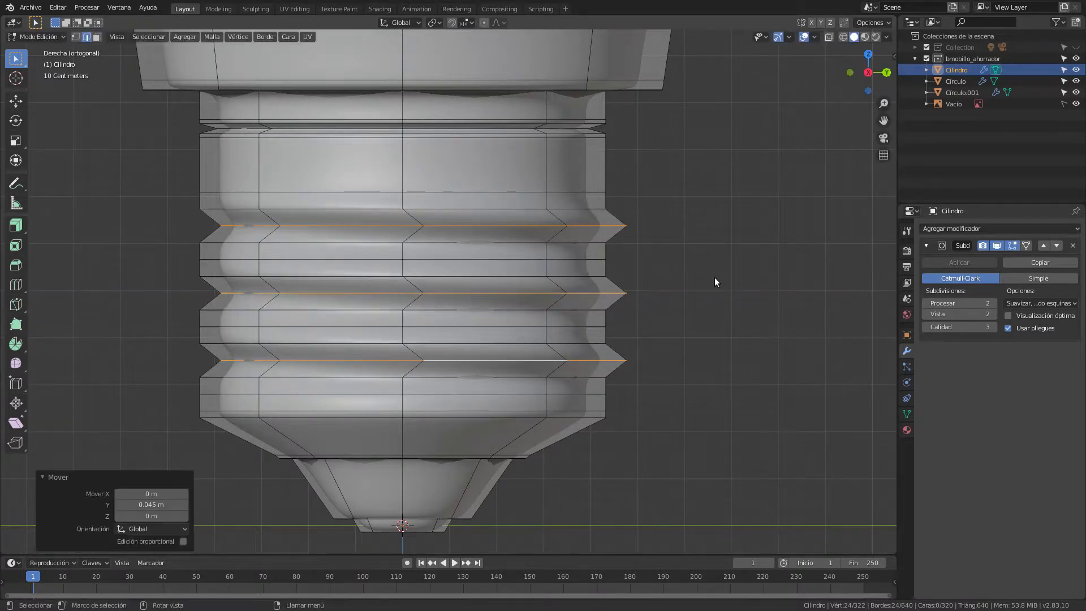
Move the fourth, eighth and twelfth thread loops -0.045 m along Y.
{"action": "left_click", "coordinate": [625, 257], "text": "alt"}
{"action": "left_click", "coordinate": [592, 258], "text": "alt"}
{"action": "left_click", "coordinate": [599, 327], "text": "alt+shift"}
{"action": "left_click", "coordinate": [599, 394], "text": "alt+shift"}
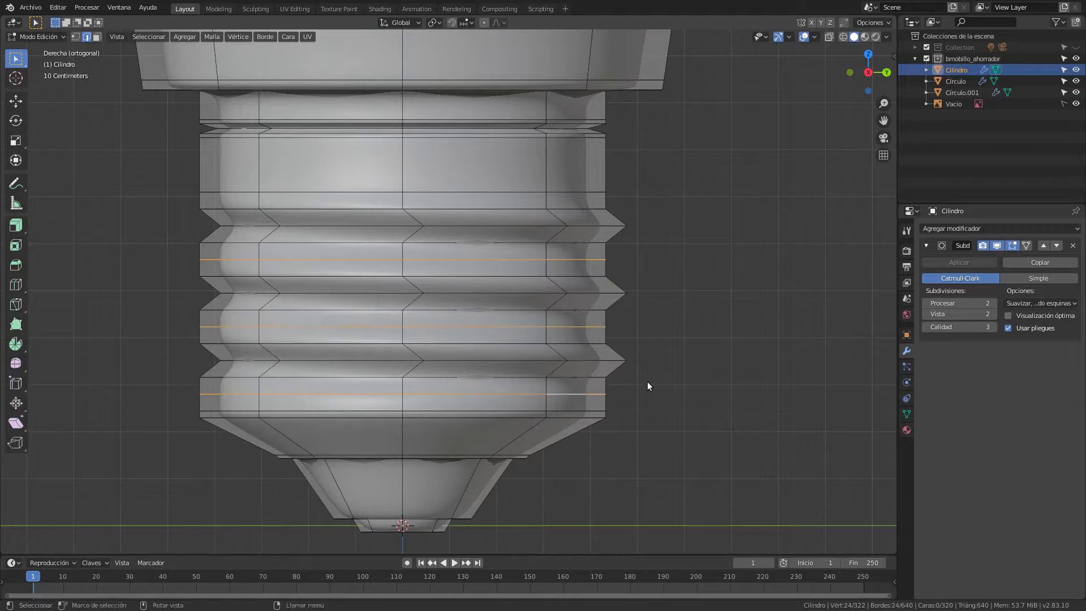
{"action": "key", "text": "g"}
{"action": "key", "text": "y"}
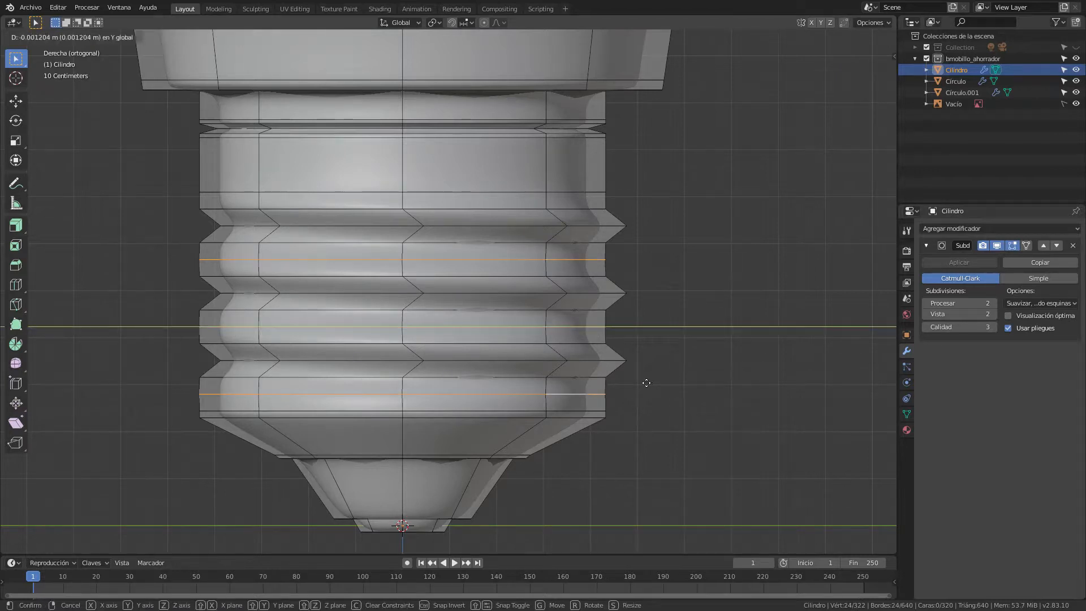
{"action": "type", "text": "-0."}
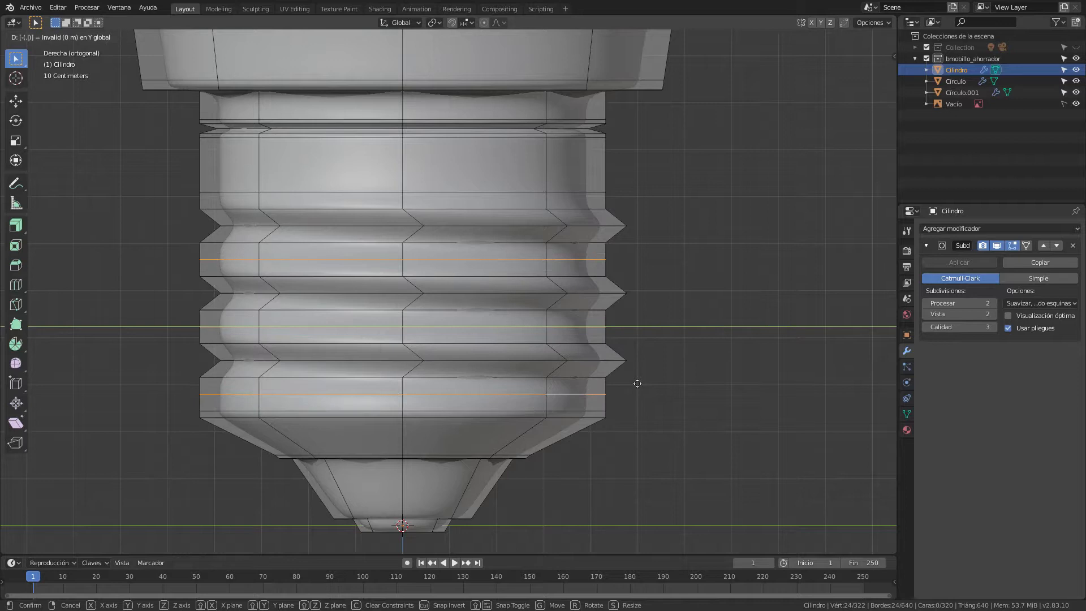
{"action": "type", "text": "045"}
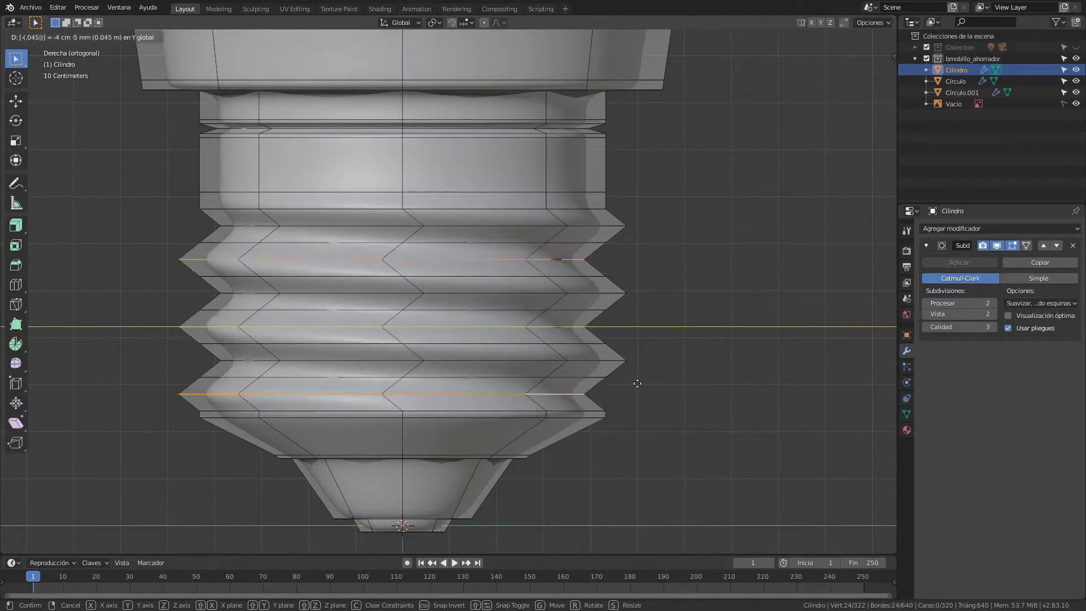
{"action": "key", "text": "Return"}
Check the thread with the smoothed mesh and delete the supporting edge loop just above the cylinder's lower edge.
{"action": "key", "text": "Tab"}
{"action": "middle_click_drag", "start_coordinate": [633, 385], "coordinate": [375, 381]}
{"action": "scroll", "coordinate": [486, 365], "scroll_direction": "up", "scroll_amount": 5}
{"action": "key", "text": "Tab"}
{"action": "key", "text": "Tab"}
{"action": "key", "text": "Tab"}
{"action": "scroll", "coordinate": [362, 393], "scroll_direction": "up", "scroll_amount": 3}
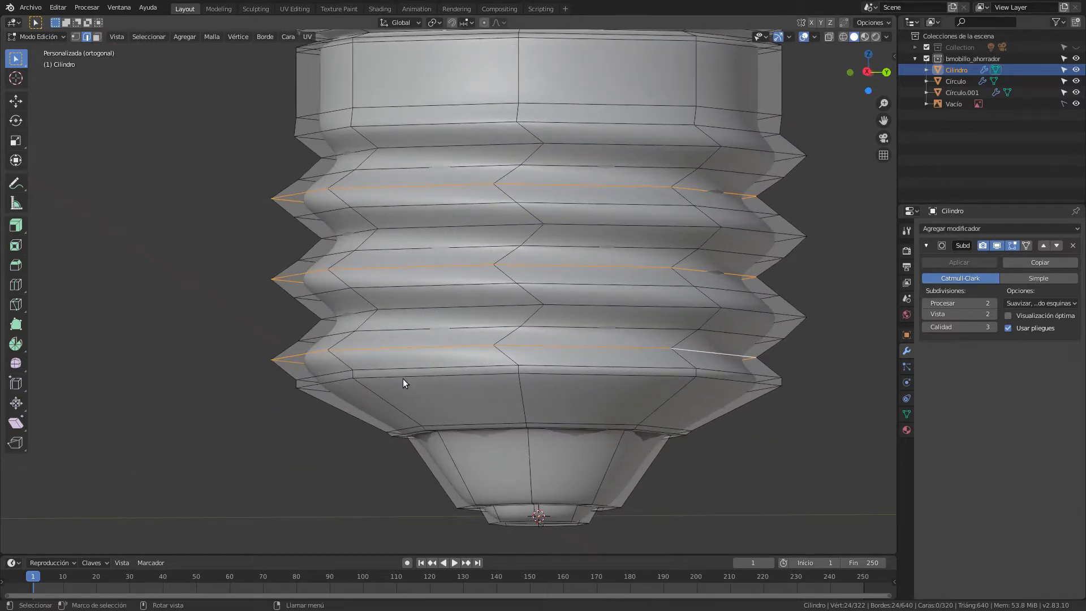
{"action": "key", "text": "alt+a"}
{"action": "left_click", "coordinate": [419, 369], "text": "alt"}
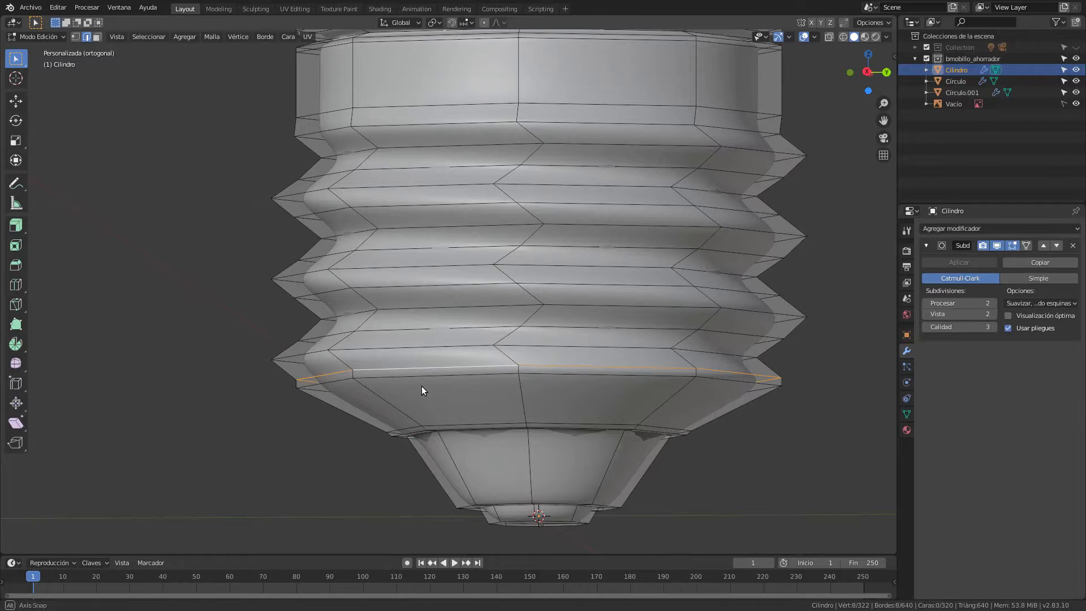
{"action": "middle_click_drag", "start_coordinate": [422, 386], "coordinate": [422, 387]}
{"action": "right_click", "coordinate": [422, 387]}
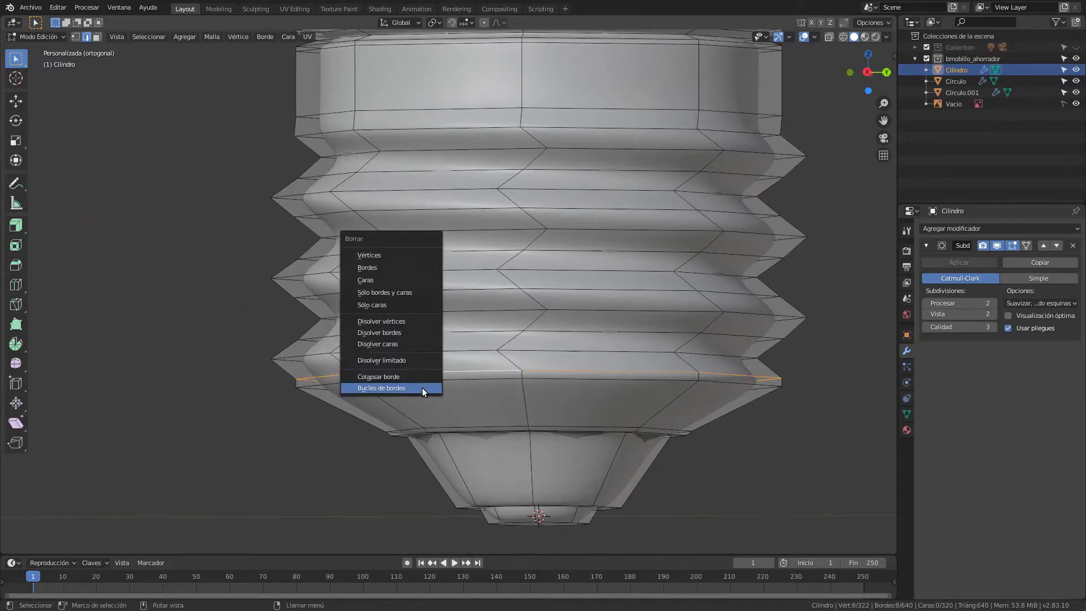
{"action": "left_click", "coordinate": [422, 388]}
Add a loop cut on the conical band below the thread and slide it close to the band's upper edge.
{"action": "key", "text": "Tab"}
{"action": "middle_click_drag", "start_coordinate": [422, 388], "coordinate": [565, 391]}
{"action": "key", "text": "Tab"}
{"action": "key", "text": "ctrl+r"}
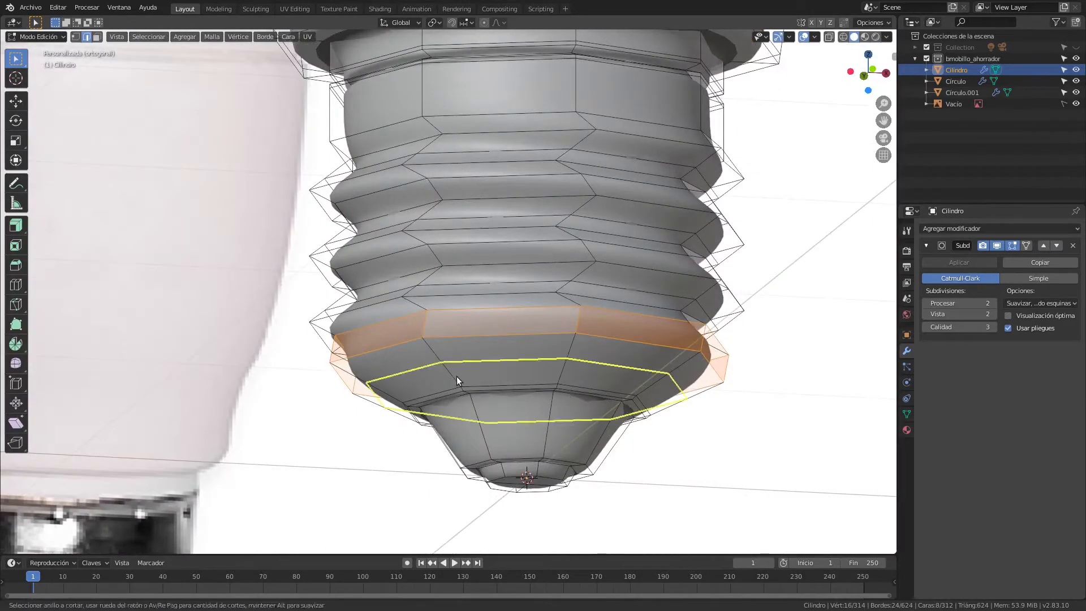
{"action": "left_click", "coordinate": [450, 371]}
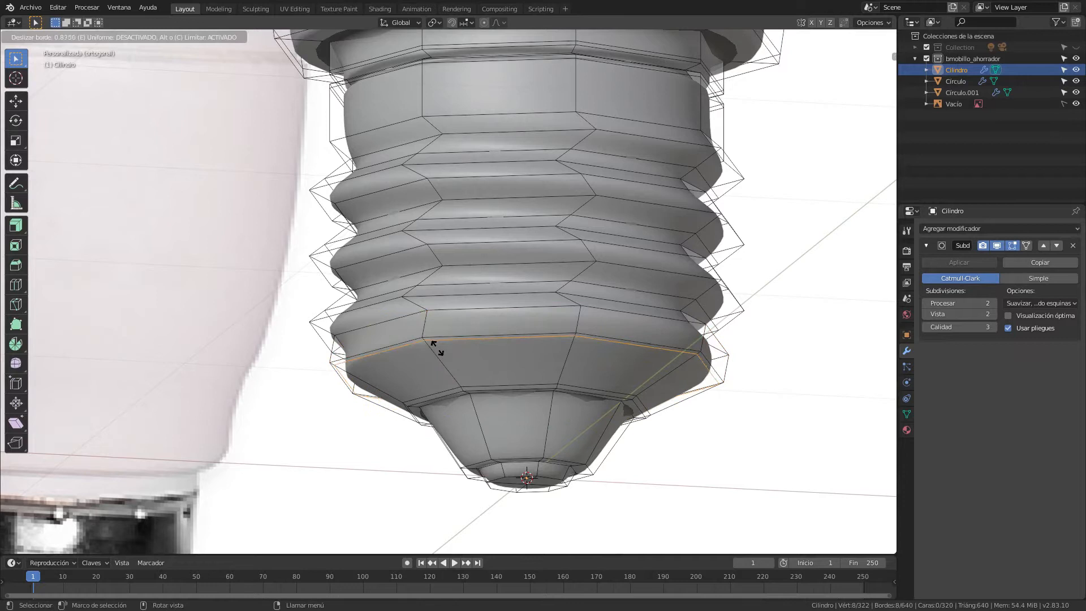
{"action": "left_click", "coordinate": [437, 348]}
Inspect the threaded base in object mode from several angles and compare it with the reference image in front view.
{"action": "middle_click_drag", "start_coordinate": [436, 348], "coordinate": [658, 365]}
{"action": "key", "text": "Tab"}
{"action": "scroll", "coordinate": [461, 362], "scroll_direction": "down", "scroll_amount": 1}
{"action": "scroll", "coordinate": [518, 373], "scroll_direction": "down", "scroll_amount": 6}
{"action": "middle_click_drag", "start_coordinate": [517, 373], "coordinate": [497, 399]}
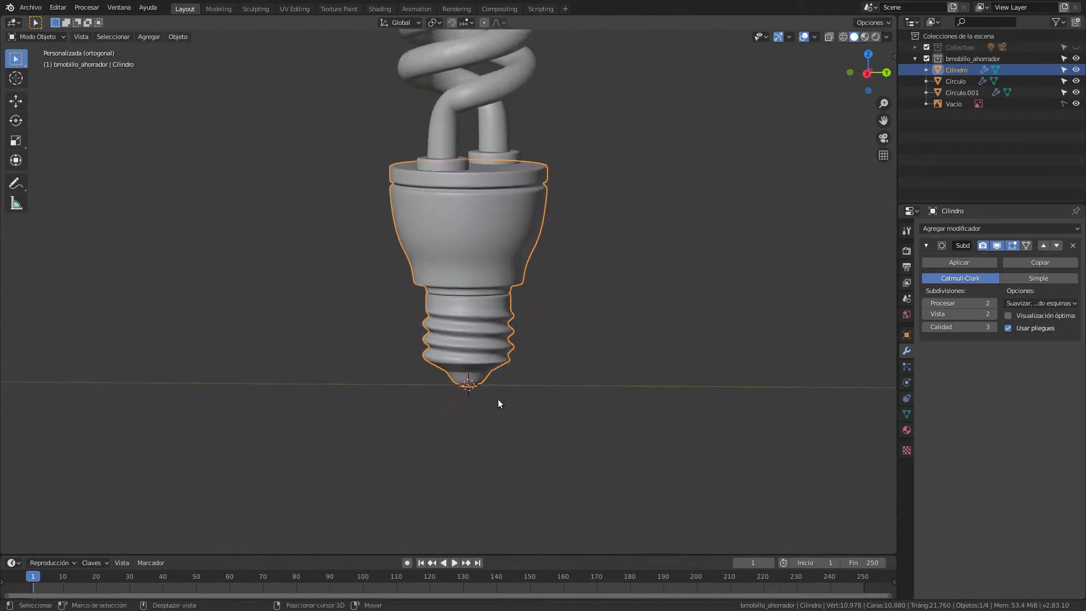
{"action": "scroll", "coordinate": [481, 366], "scroll_direction": "up", "scroll_amount": 3}
{"action": "key", "text": "KP_1"}
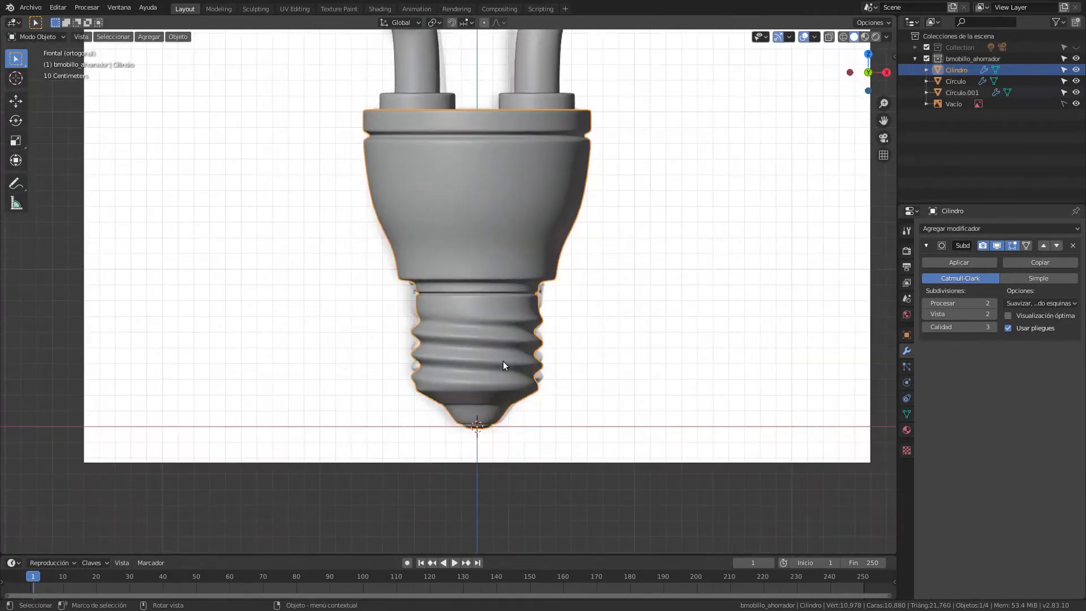
{"action": "middle_click_drag", "start_coordinate": [768, 276], "coordinate": [650, 369]}
Add a loop cut on the smooth band above the thread, slid to its lower edge at factor about -0.893.
{"action": "key", "text": "Tab"}
{"action": "scroll", "coordinate": [433, 362], "scroll_direction": "up", "scroll_amount": 6}
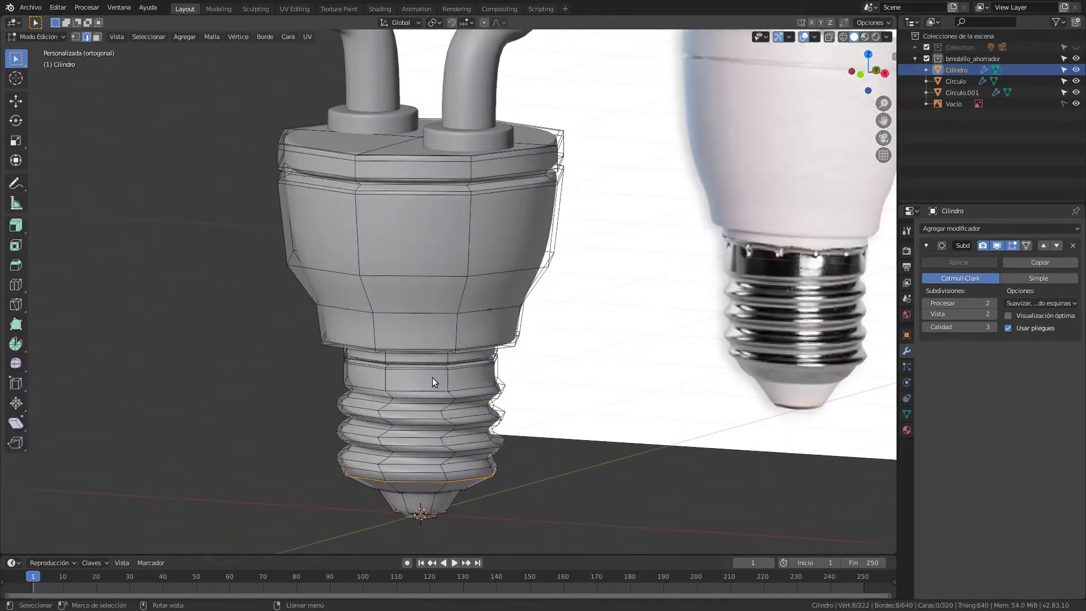
{"action": "key", "text": "ctrl+r"}
{"action": "left_click", "coordinate": [491, 336]}
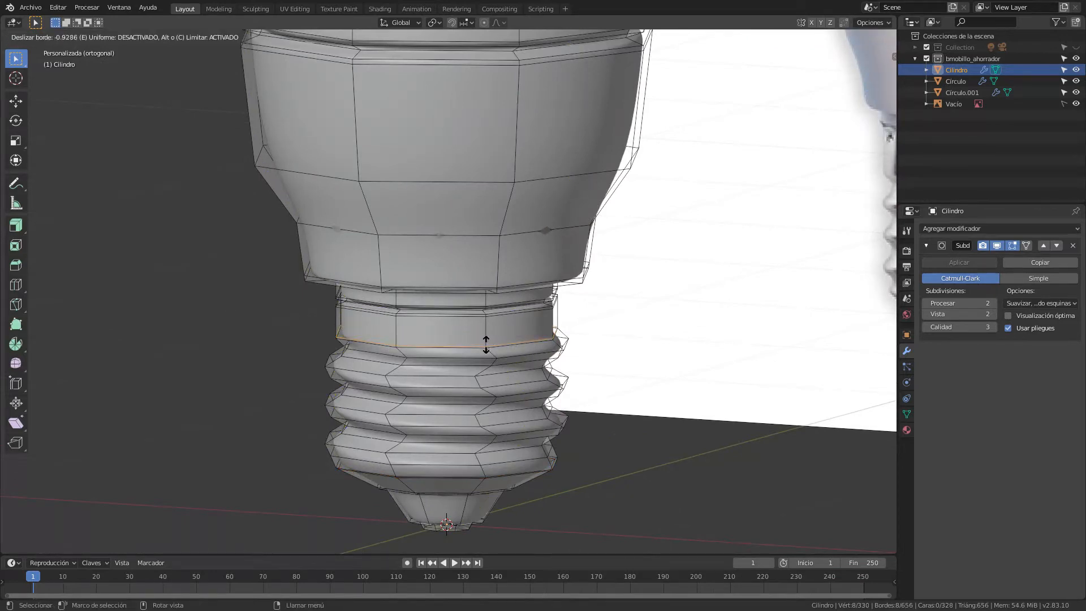
{"action": "left_click", "coordinate": [544, 340]}
Compare the whole bulb model in object mode with the reference image.
{"action": "scroll", "coordinate": [609, 341], "scroll_direction": "down", "scroll_amount": 4}
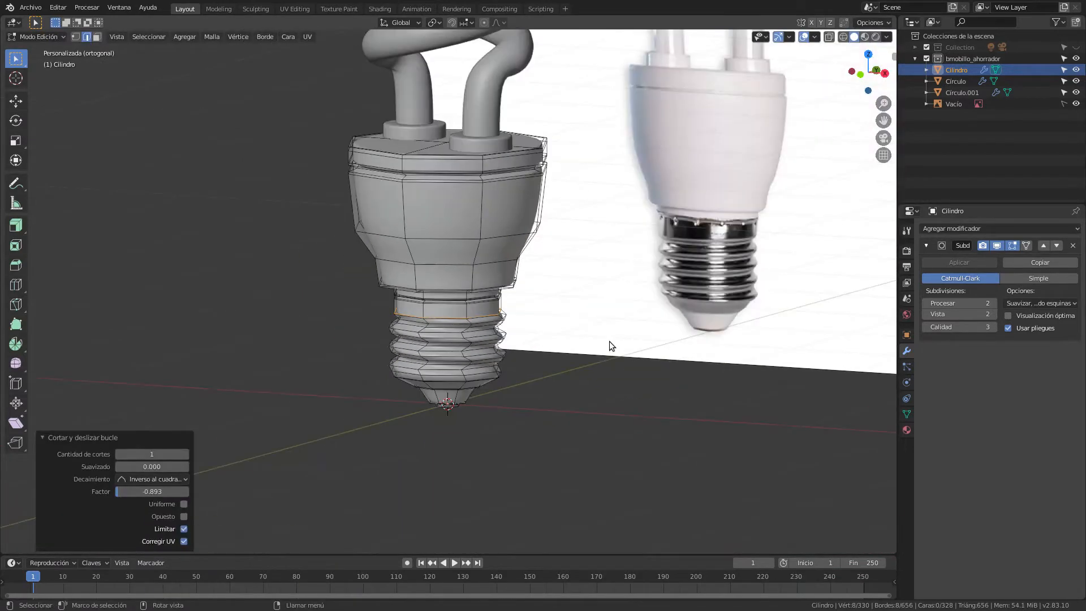
{"action": "key", "text": "Tab"}
{"action": "middle_click_drag", "start_coordinate": [568, 347], "coordinate": [582, 385], "text": "ctrl"}
{"action": "scroll", "coordinate": [574, 403], "scroll_direction": "down", "scroll_amount": 2}
{"action": "scroll", "coordinate": [559, 386], "scroll_direction": "up", "scroll_amount": 2}
{"action": "scroll", "coordinate": [586, 377], "scroll_direction": "up", "scroll_amount": 1}
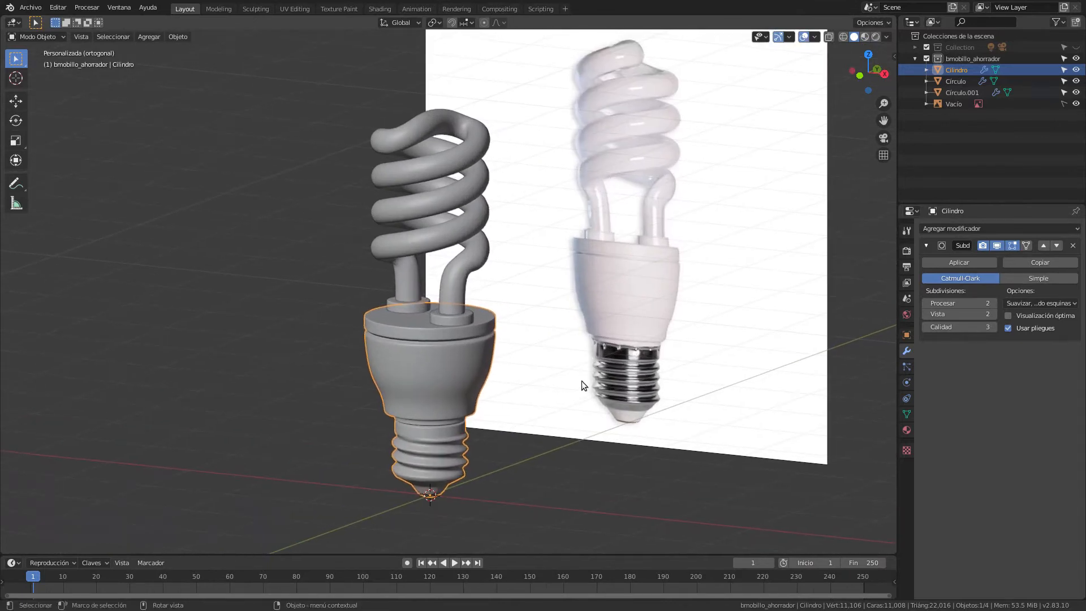